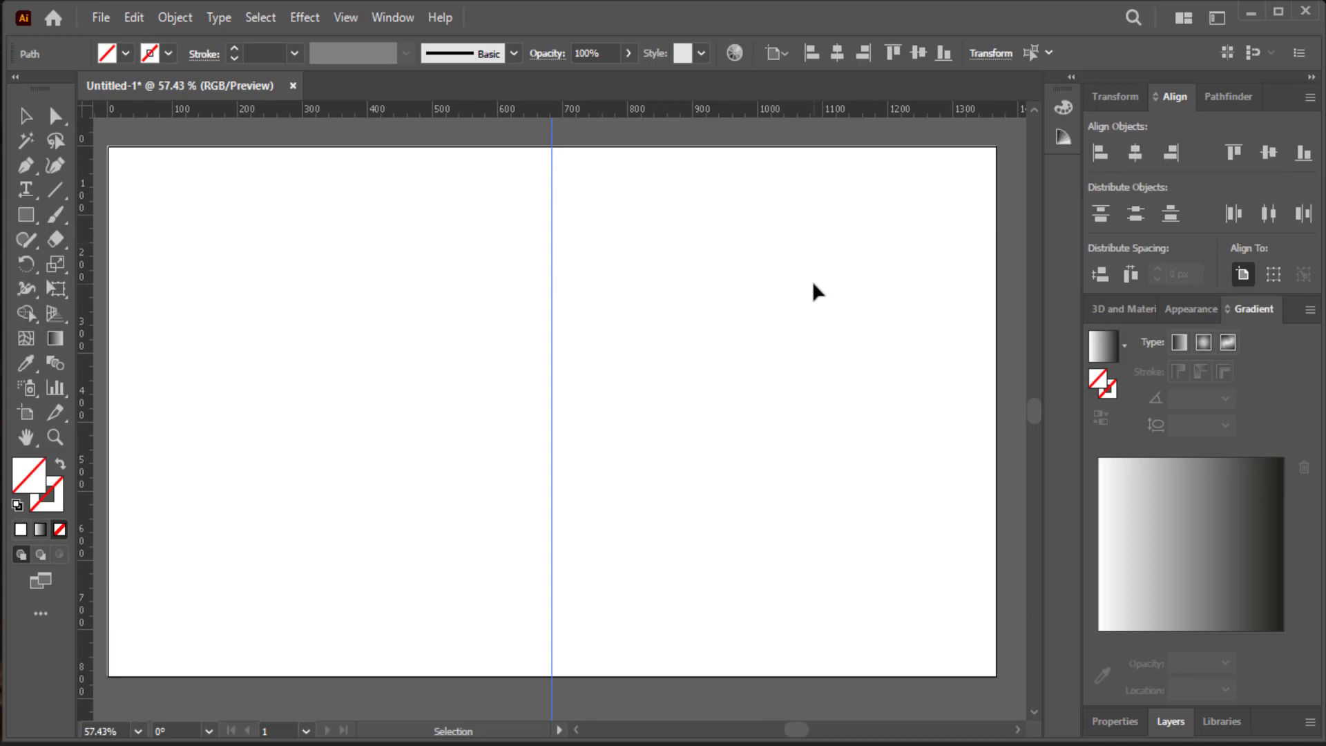
# - Turn the vertical centre line into a guide and draw an orange rectangle about 470 by 90 px extending right from it near the artboard's top
pyautogui.hotkey('ctrl', '5')
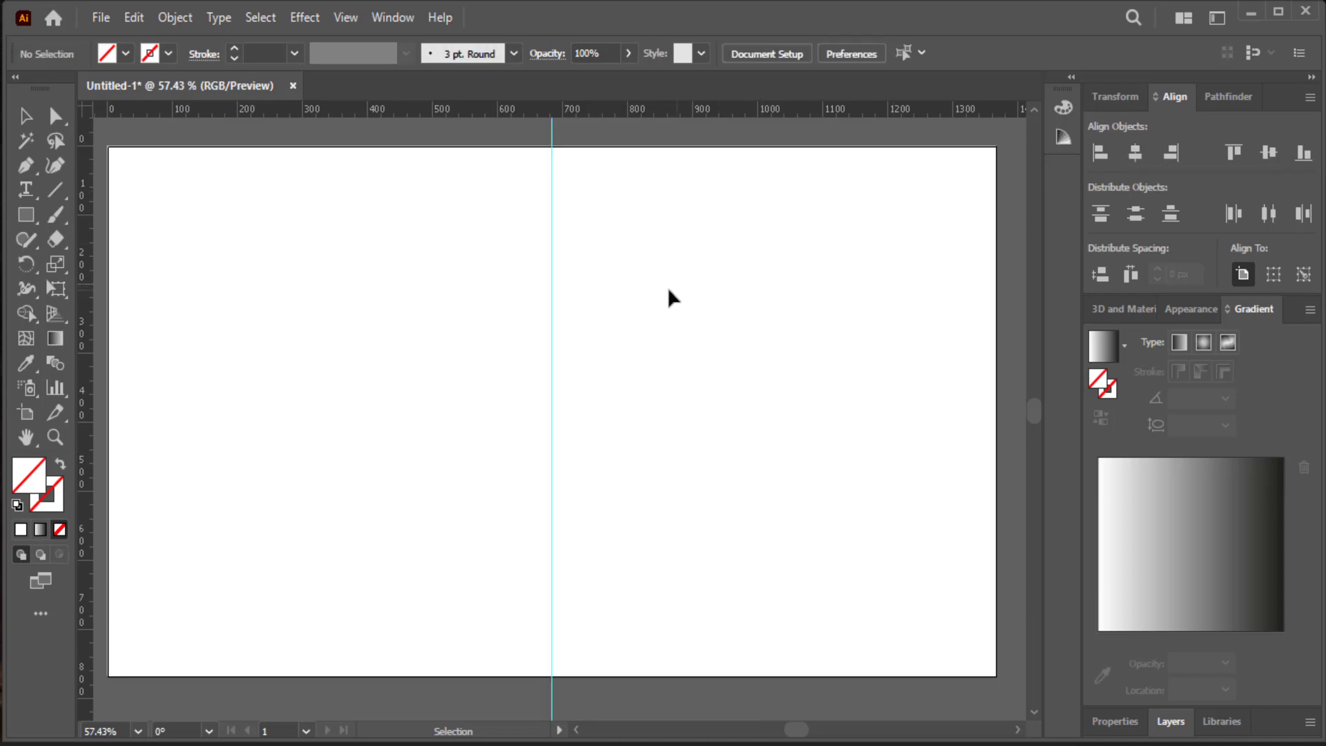
pyautogui.moveTo(858, 212)
pyautogui.mouseDown()
pyautogui.moveTo(704, 269)
pyautogui.moveTo(554, 271)
pyautogui.mouseUp()
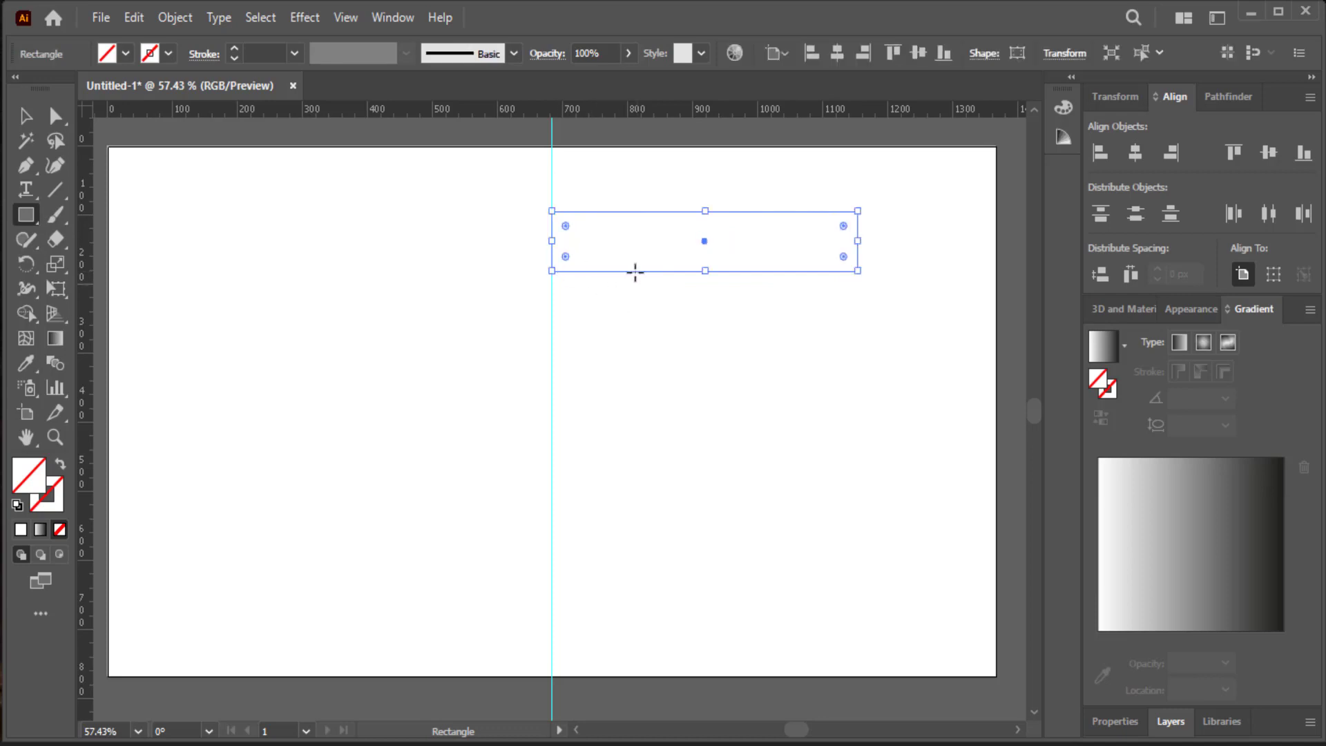
pyautogui.click(123, 57)
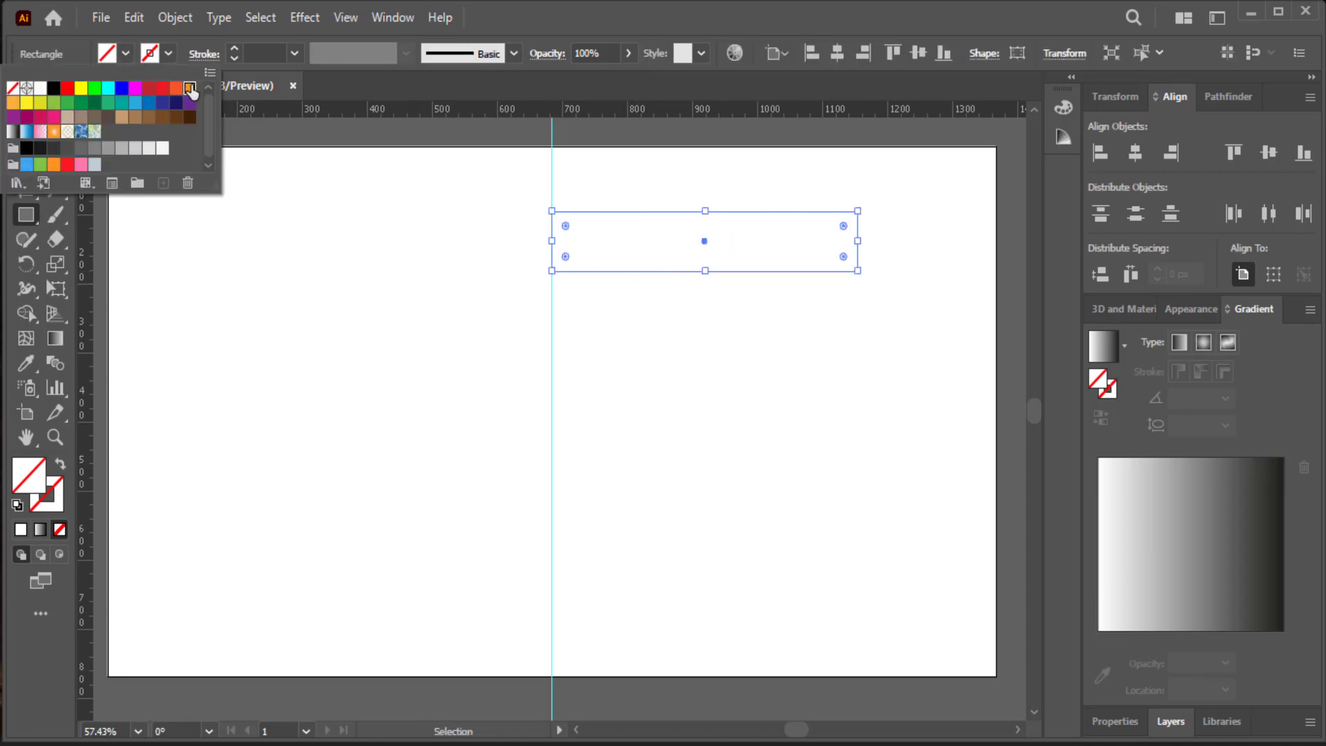
pyautogui.click(189, 87)
pyautogui.click(358, 217)
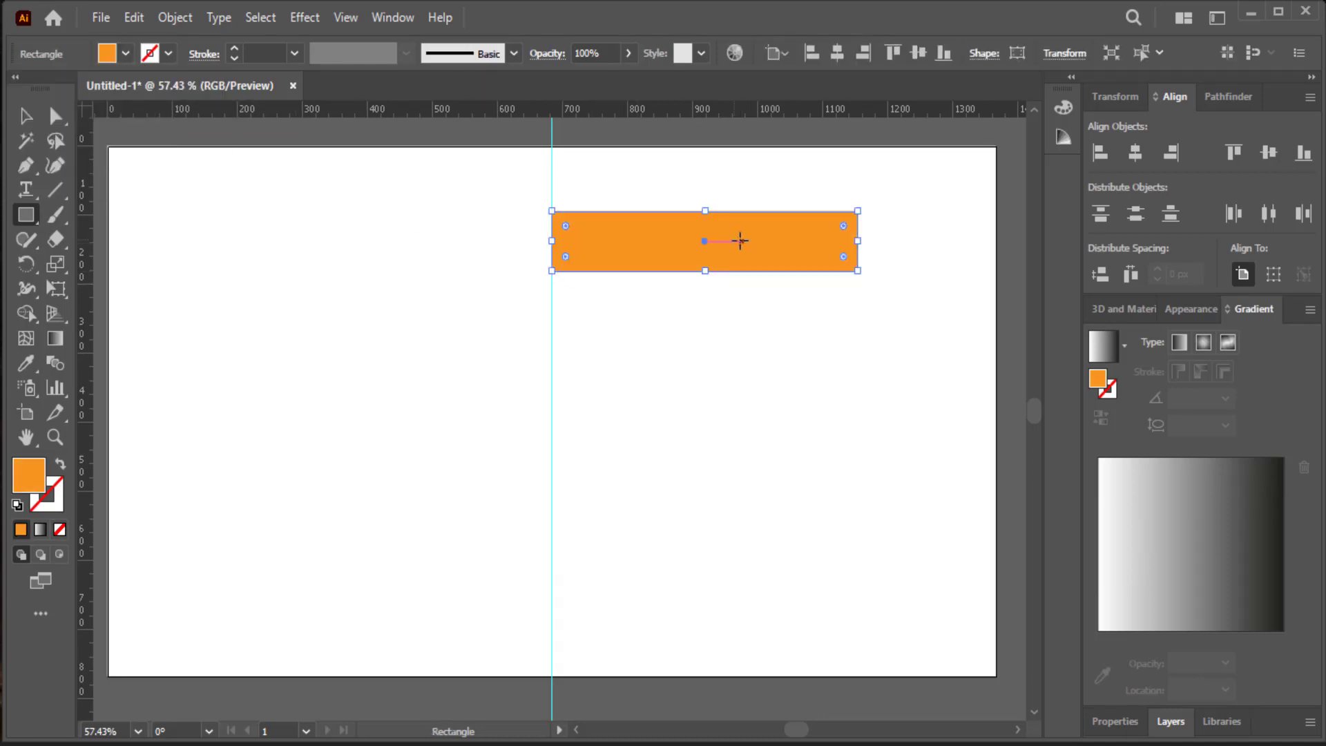
# - Duplicate the orange rectangle directly below itself and repeat the copy until seven edge-to-edge bands are stacked
pyautogui.click(26, 116)
pyautogui.click(434, 244)
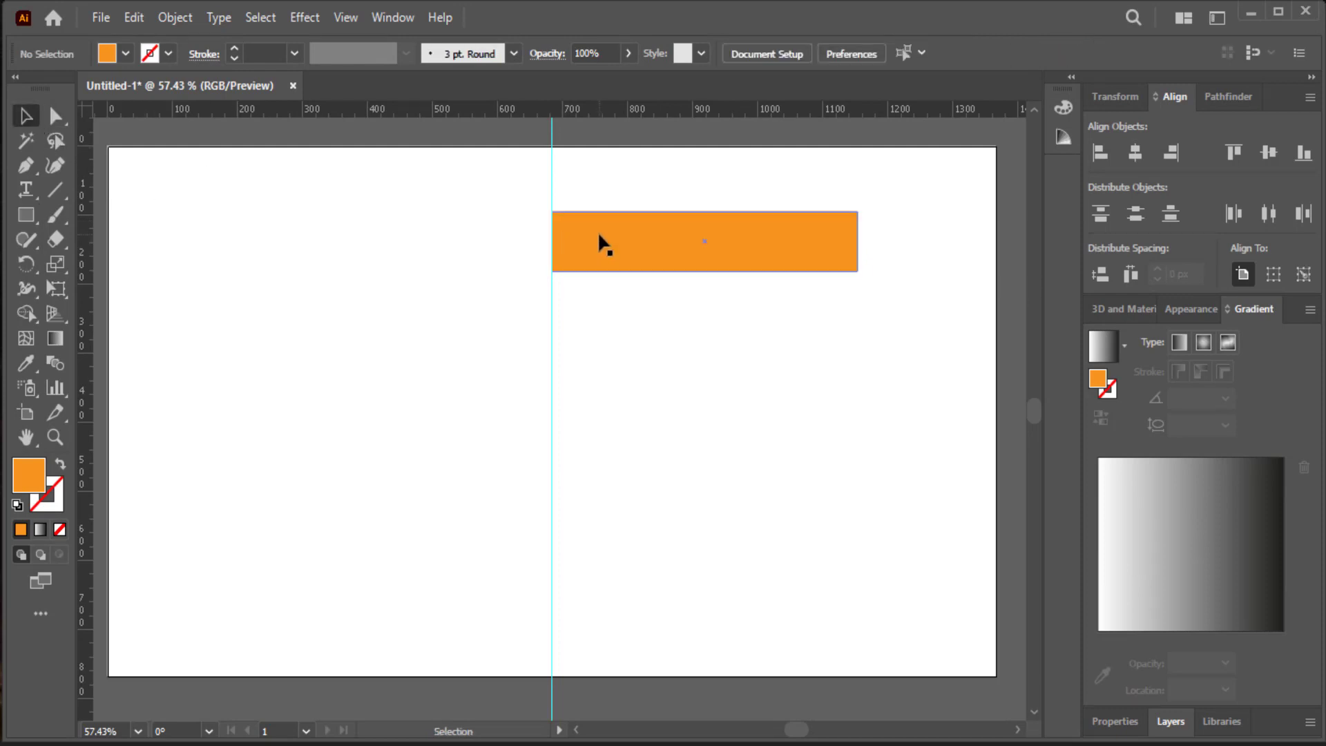
pyautogui.moveTo(606, 234); pyautogui.dragTo(608, 297)
pyautogui.hotkey('ctrl', 'd')
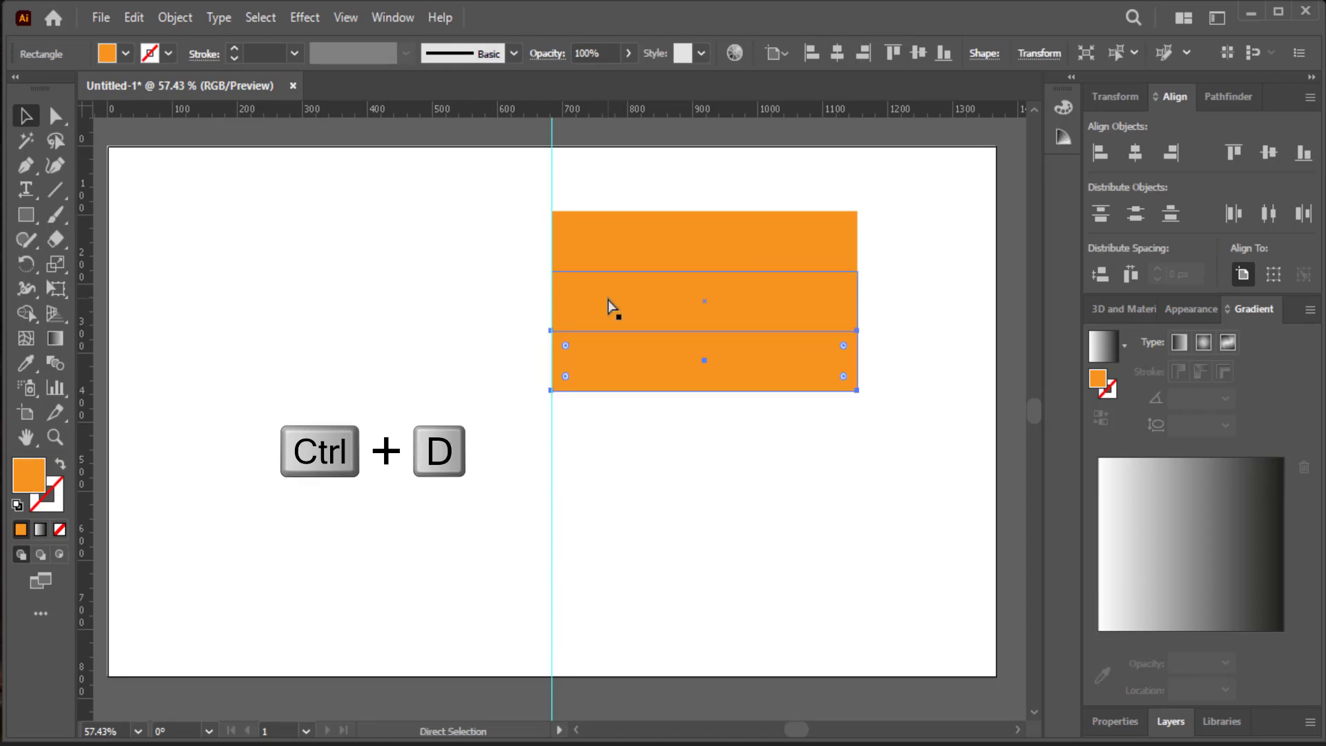
pyautogui.hotkey('ctrl', 'd')
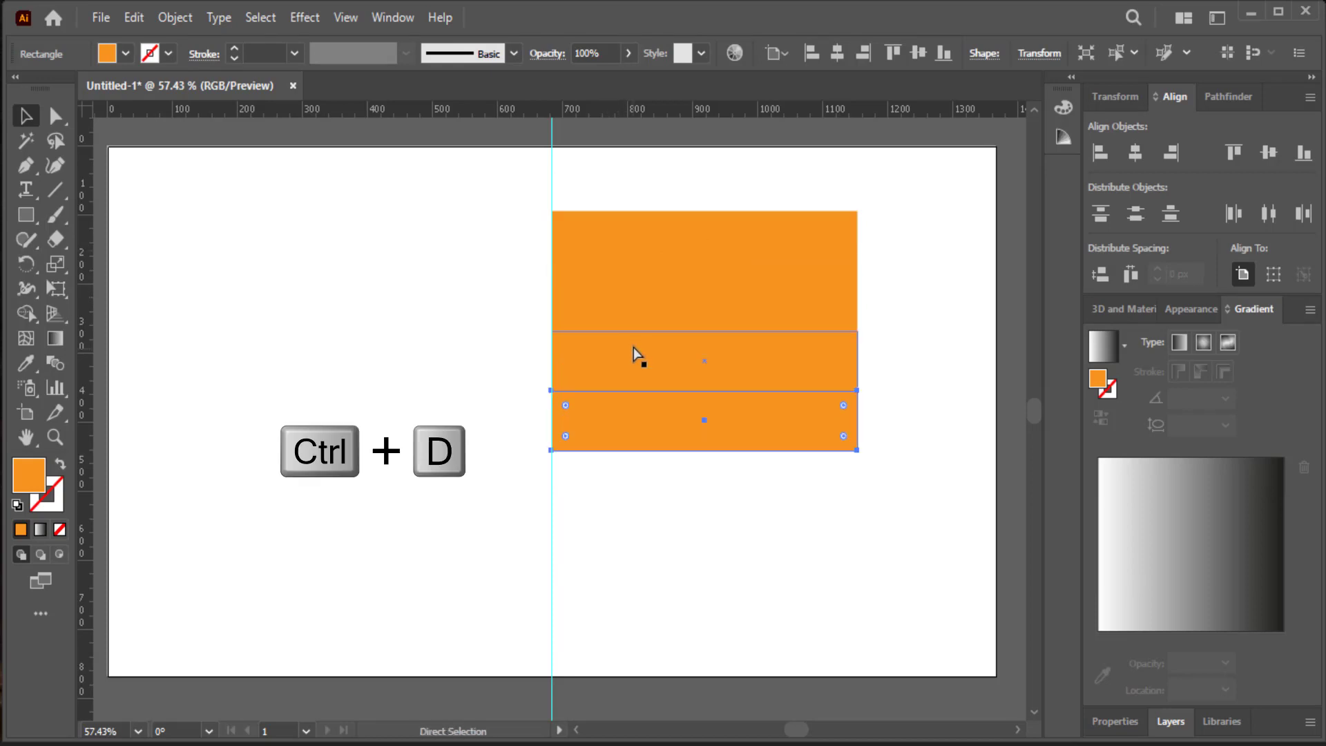
pyautogui.hotkey('ctrl', 'd')
pyautogui.hotkey('ctrl', 'd')
pyautogui.hotkey('ctrl', 'd')
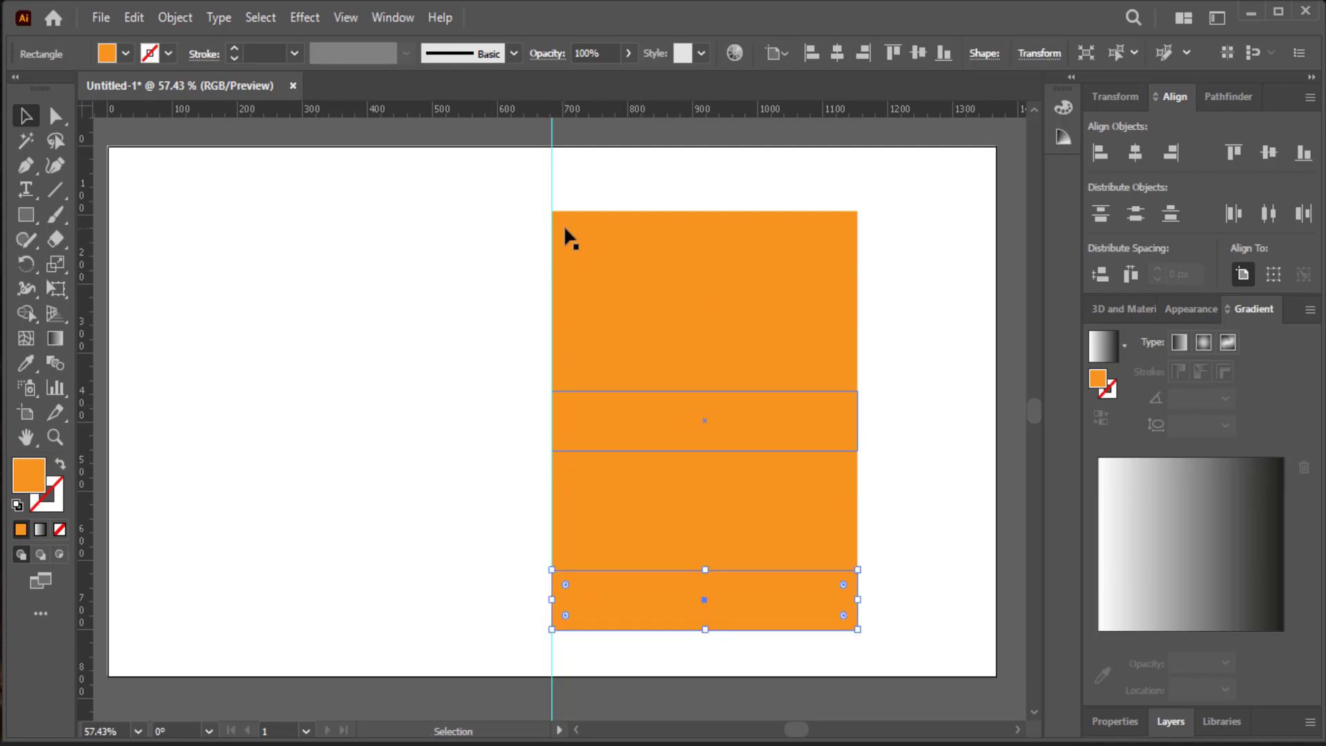
# - Fill the second band from the top with light blue
pyautogui.hotkey('ctrl', 'shift', 'a')
pyautogui.click(681, 302)
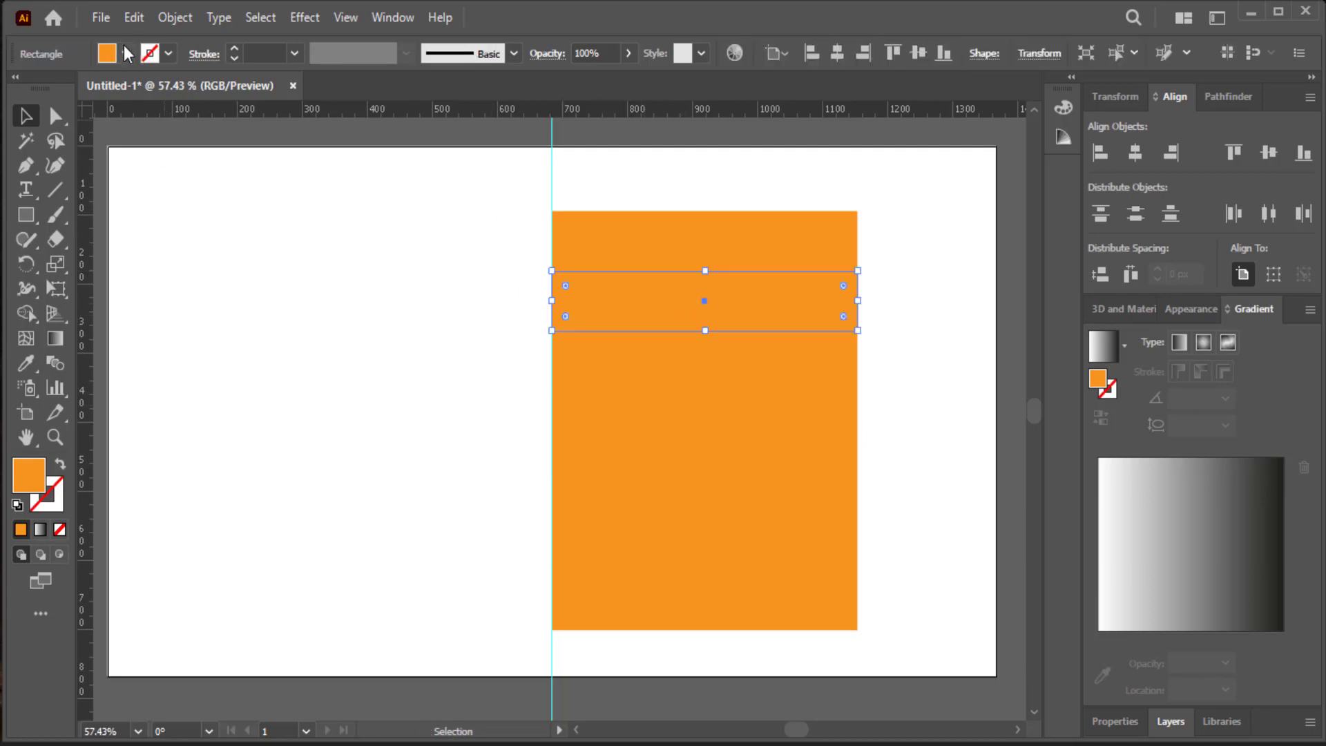
pyautogui.click(125, 53)
pyautogui.click(138, 108)
# - Fill the third band from the top with dark purple
pyautogui.doubleClick(628, 367)
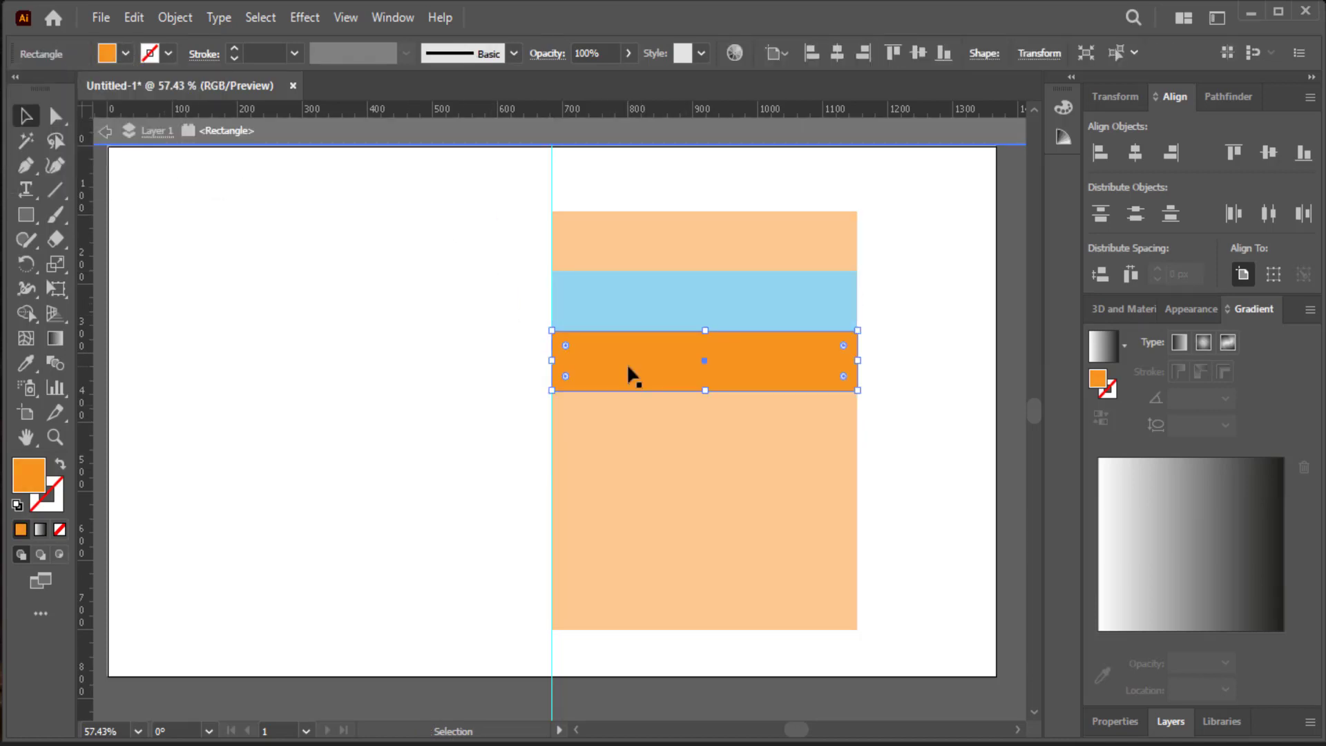
pyautogui.click(126, 54)
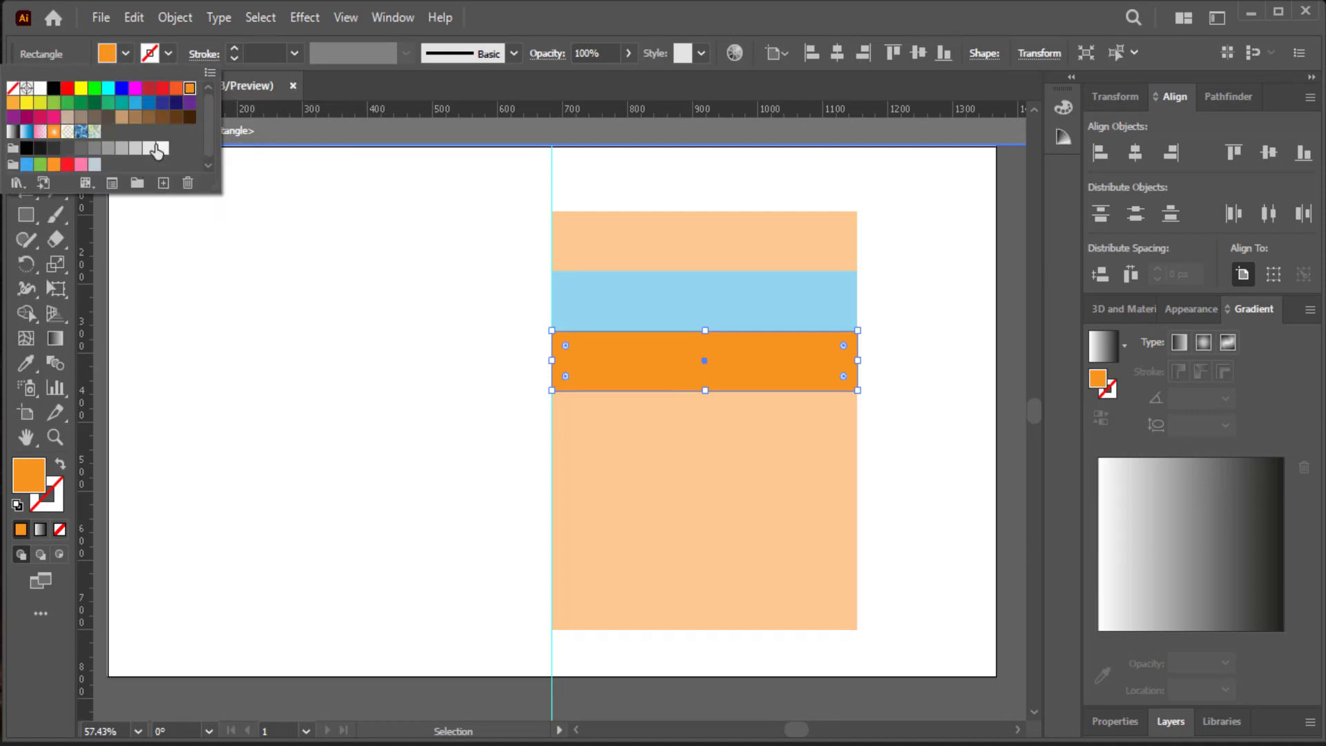
pyautogui.click(189, 102)
pyautogui.doubleClick(627, 422)
pyautogui.click(126, 54)
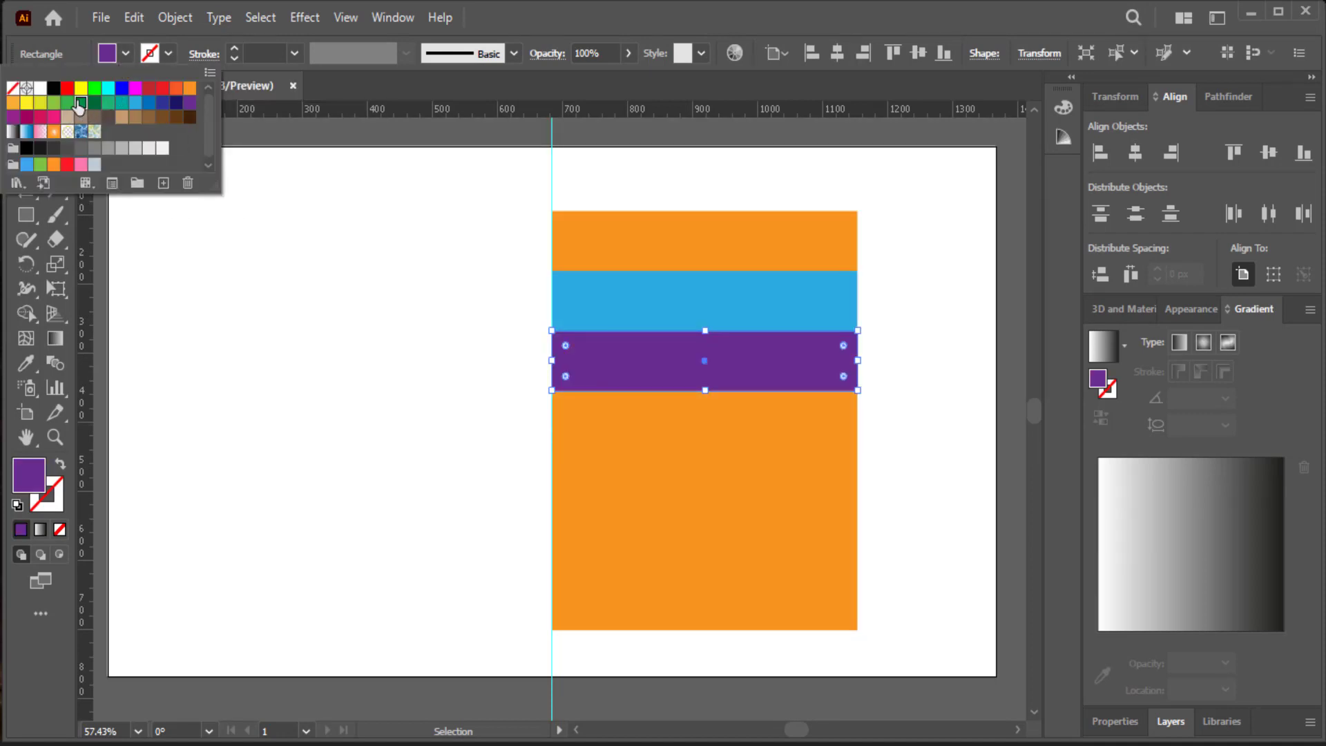
pyautogui.click(79, 103)
pyautogui.click(190, 102)
# - Fill the fourth band with green and the fifth band with the R=237 G=30 B=121 pink swatch
pyautogui.click(594, 449)
pyautogui.click(596, 435)
pyautogui.click(125, 53)
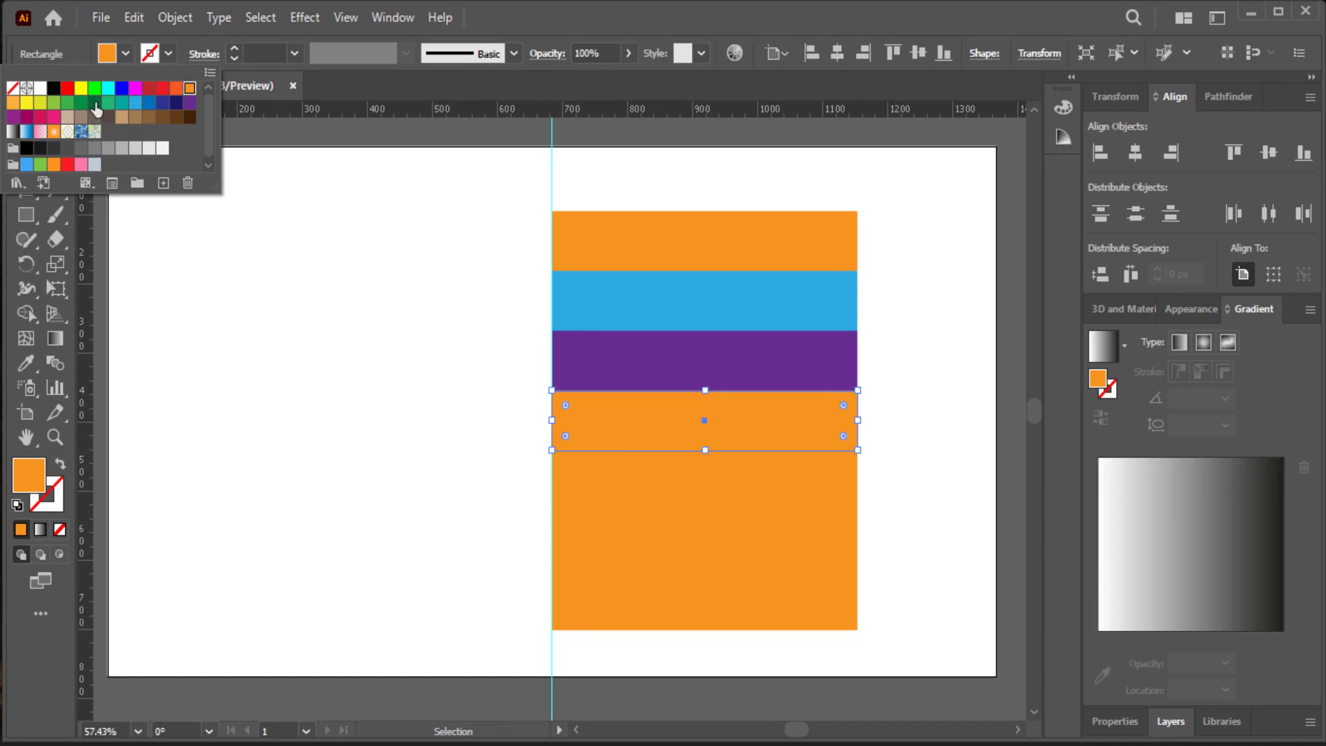
pyautogui.click(96, 109)
pyautogui.hotkey('alt', 'ctrl', ']')
pyautogui.click(126, 54)
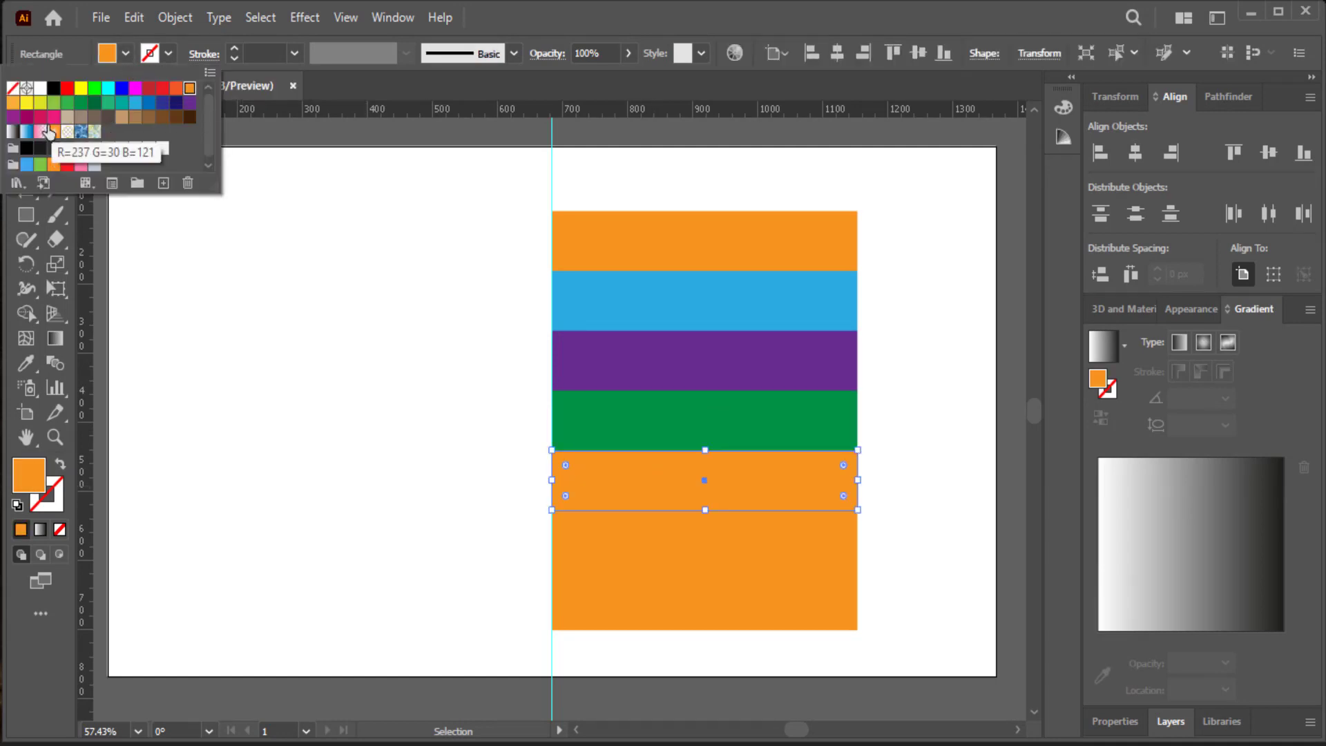
pyautogui.click(49, 131)
# - Fill the sixth band with the R=0 G=113 B=188 blue swatch
pyautogui.click(598, 535)
pyautogui.click(126, 54)
pyautogui.click(148, 88)
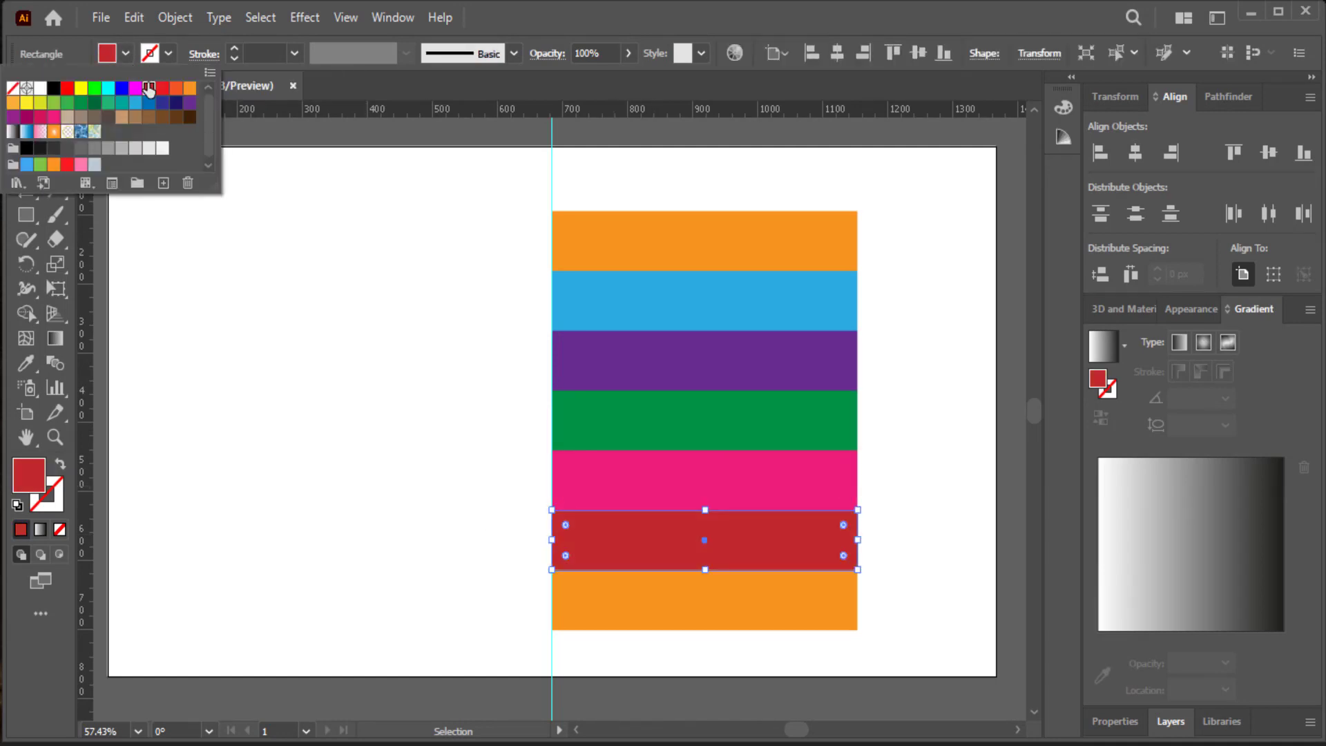
pyautogui.click(14, 105)
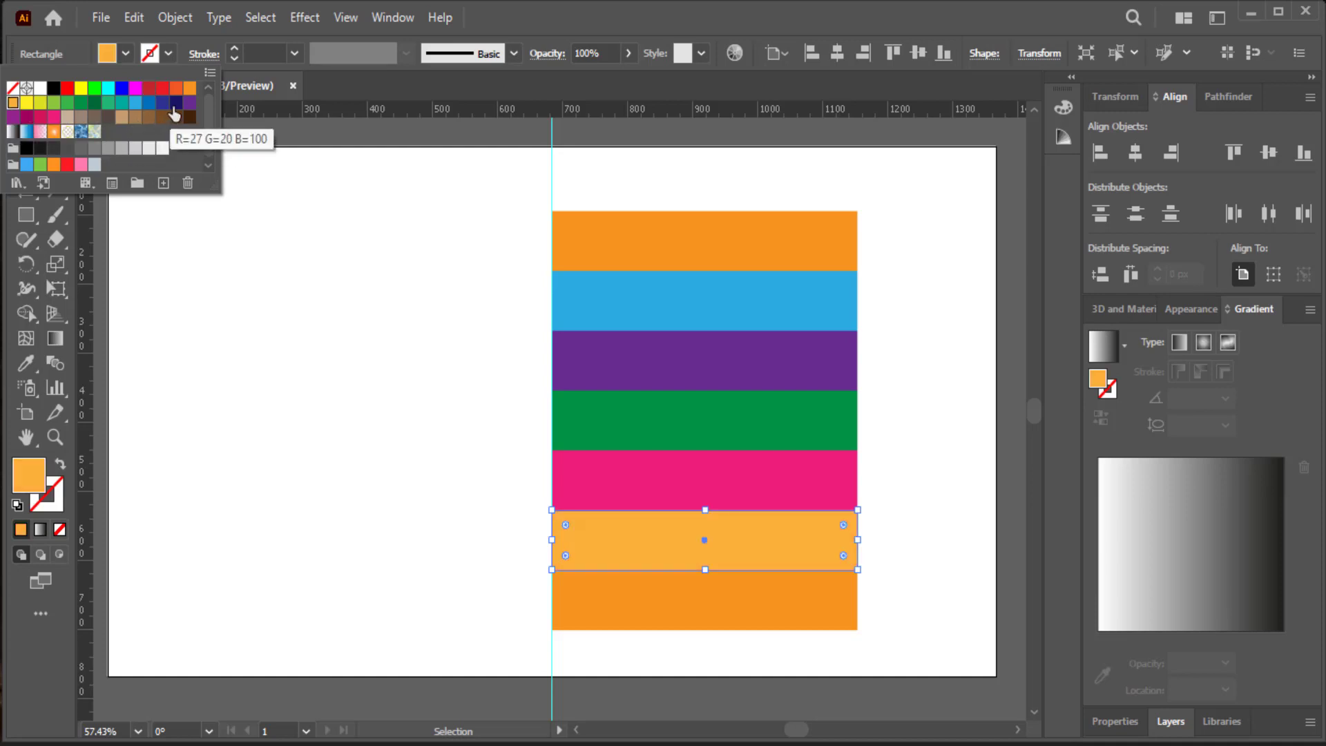
pyautogui.click(149, 102)
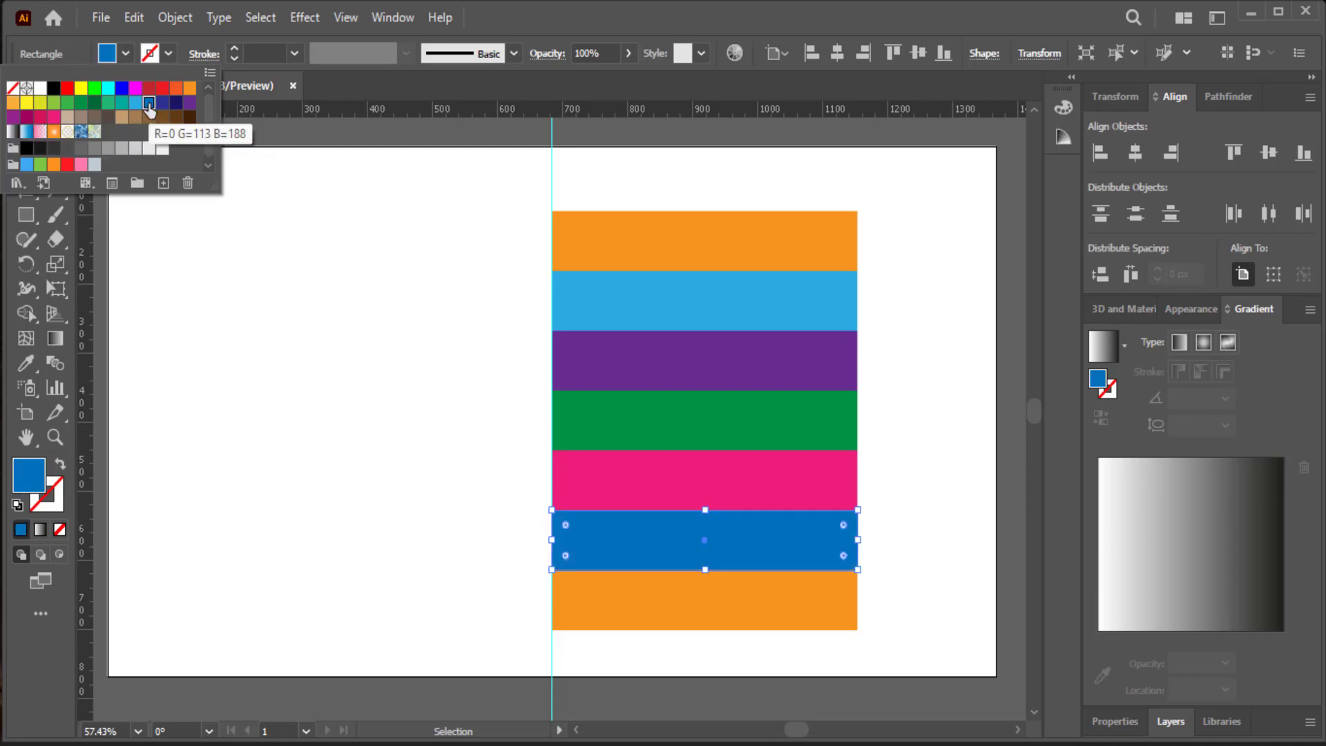
# - Fill the bottom band with dark red and deselect it
pyautogui.doubleClick(639, 598)
pyautogui.click(125, 56)
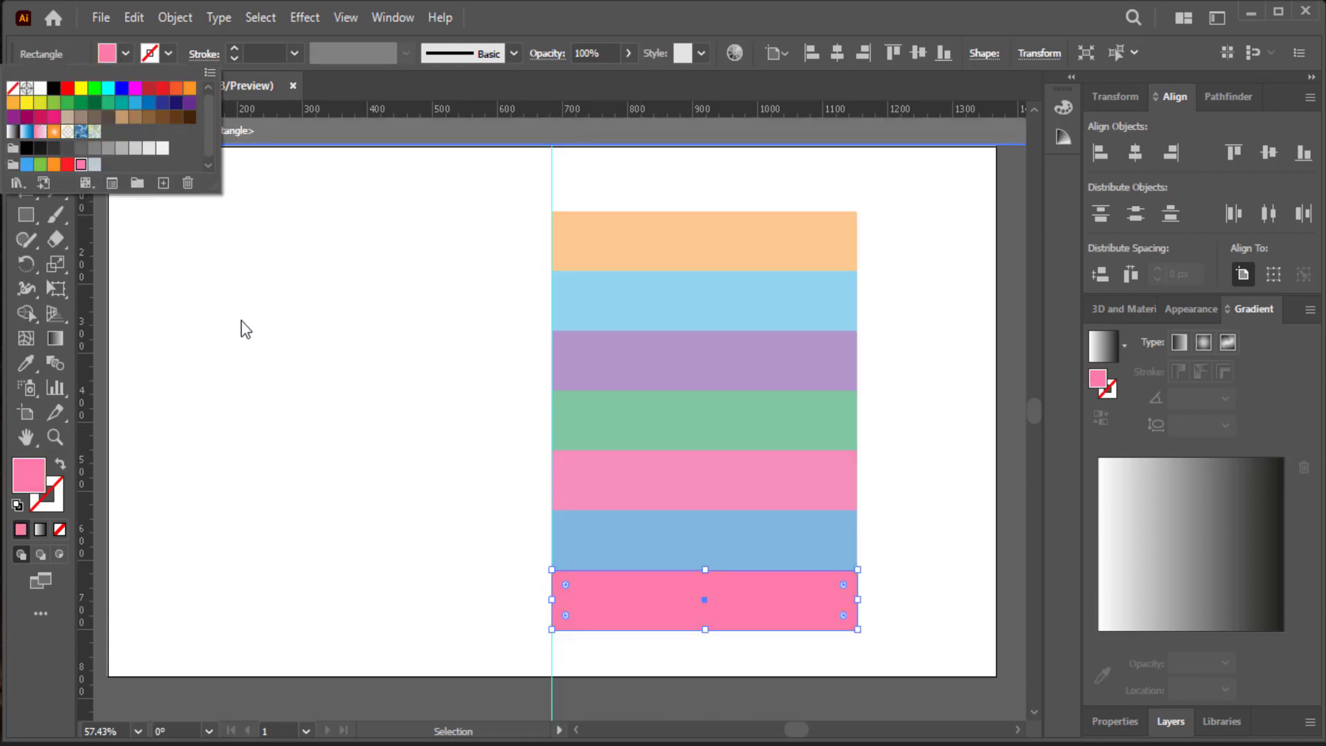
pyautogui.hotkey('ctrl', 'z')
pyautogui.doubleClick(265, 301)
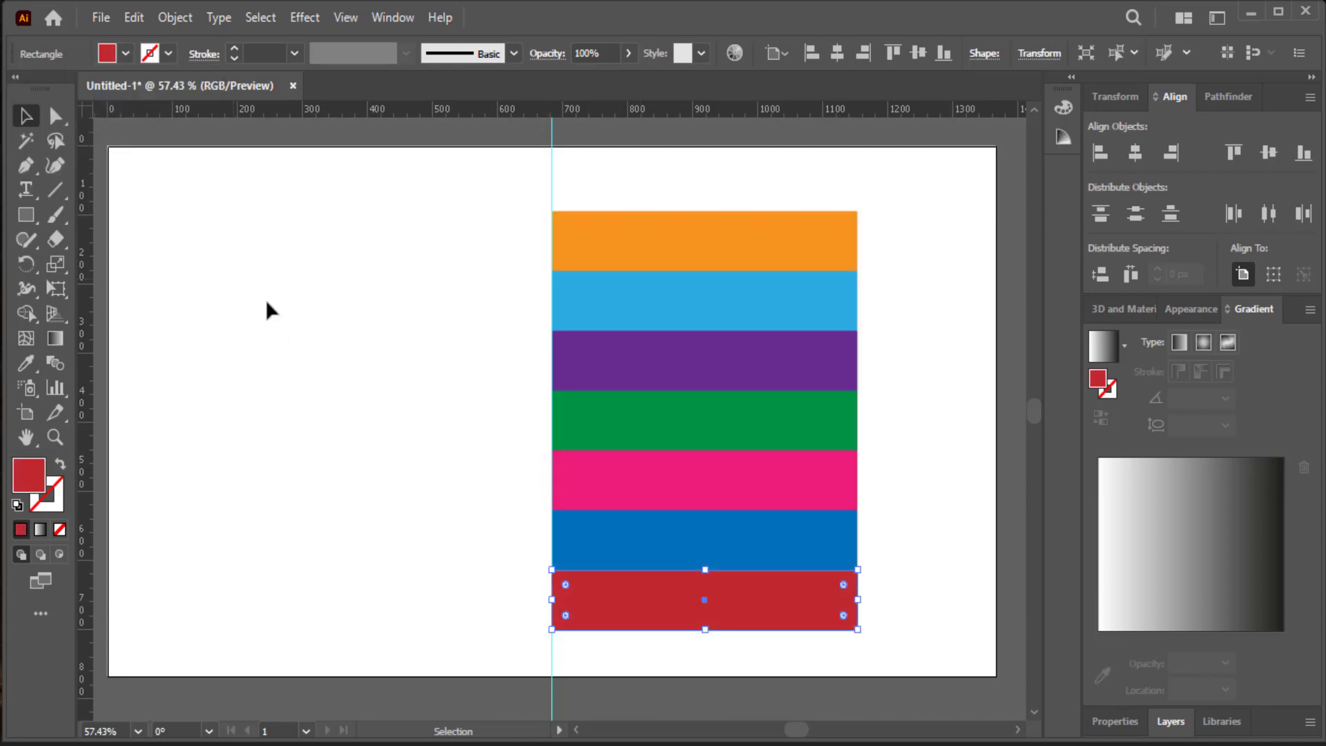
pyautogui.click(154, 230)
# - Apply a linear gradient to the top band, blending from red-orange at the first stop to orange at the last
pyautogui.click(704, 242)
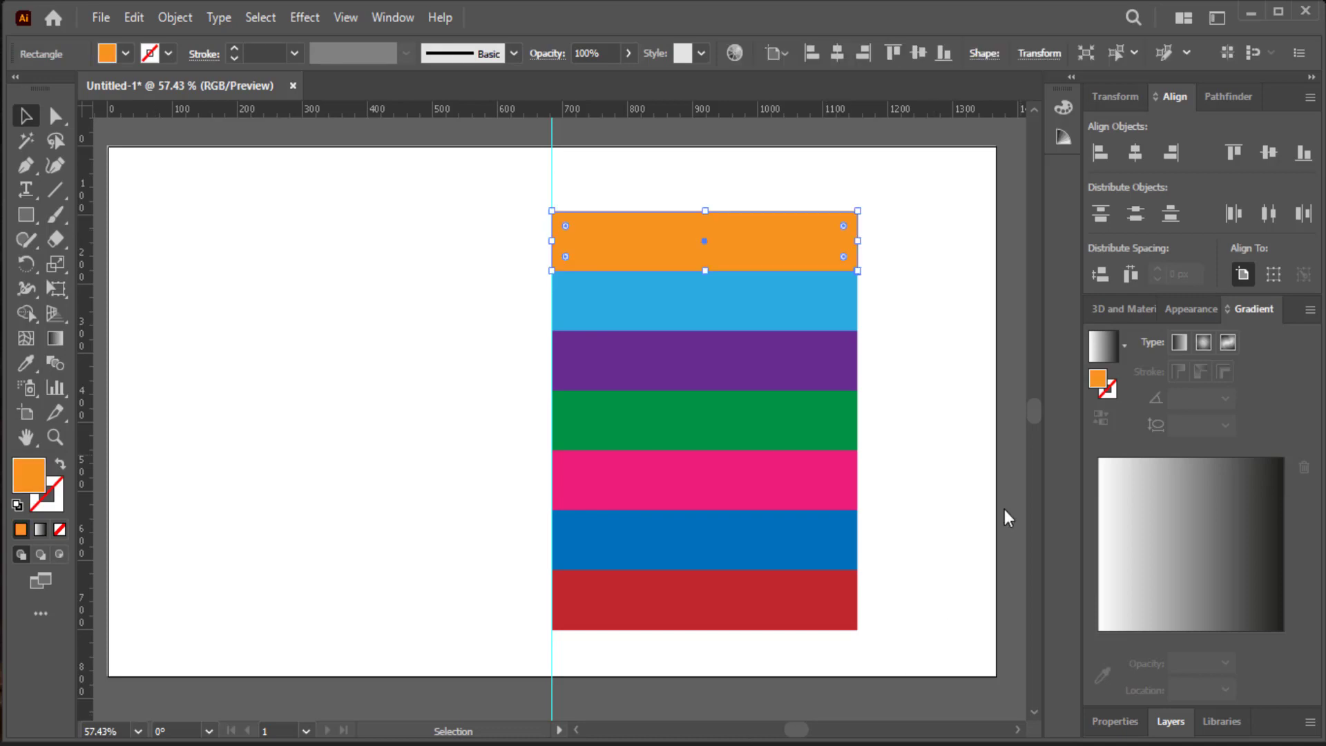
pyautogui.click(1103, 346)
pyautogui.click(1124, 345)
pyautogui.click(1064, 447)
pyautogui.click(1180, 341)
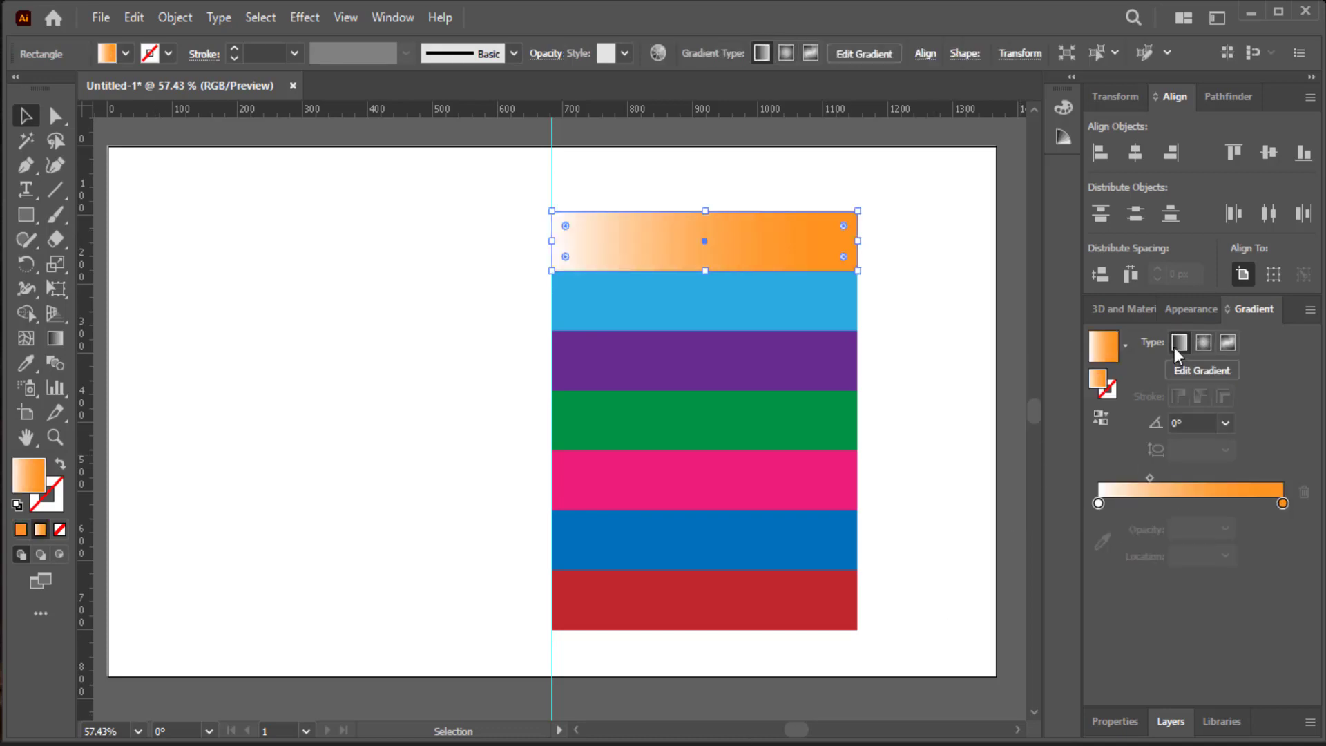
pyautogui.moveTo(1099, 503); pyautogui.dragTo(1098, 503)
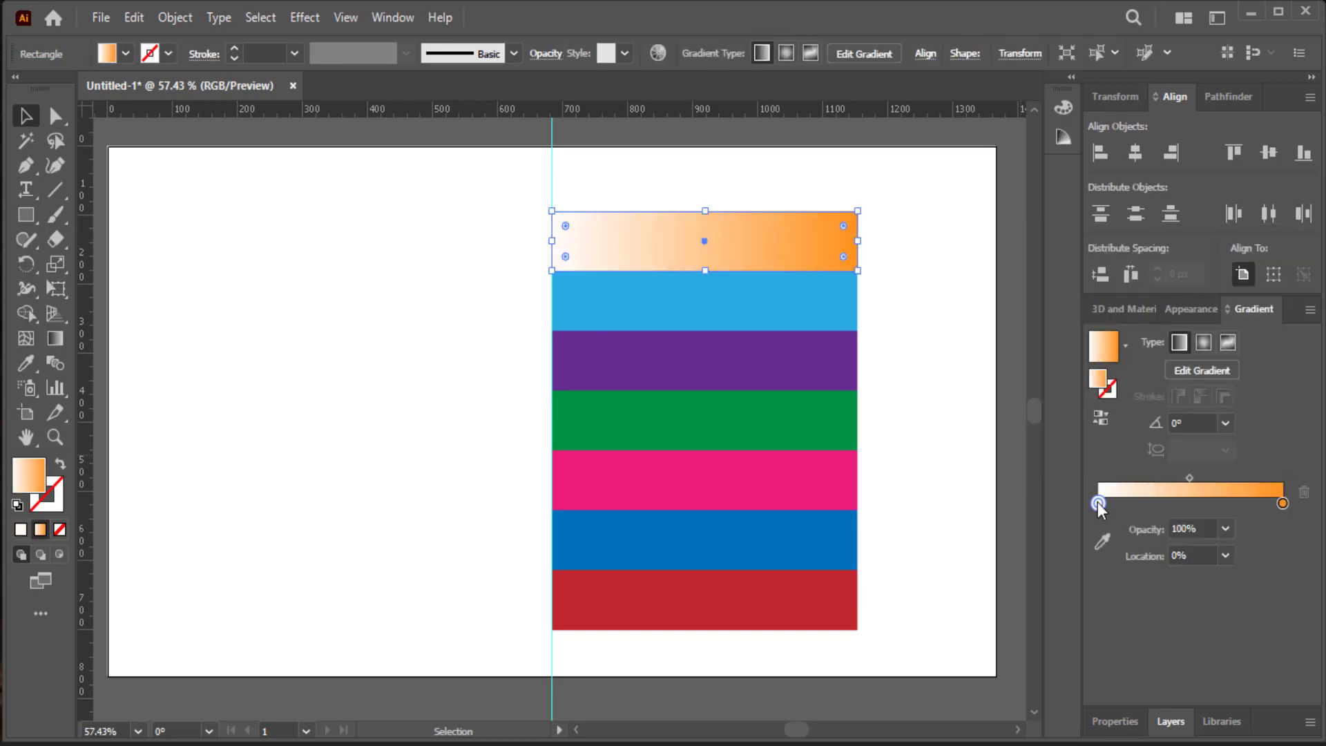
pyautogui.doubleClick(1098, 503)
pyautogui.click(1197, 274)
pyautogui.click(921, 387)
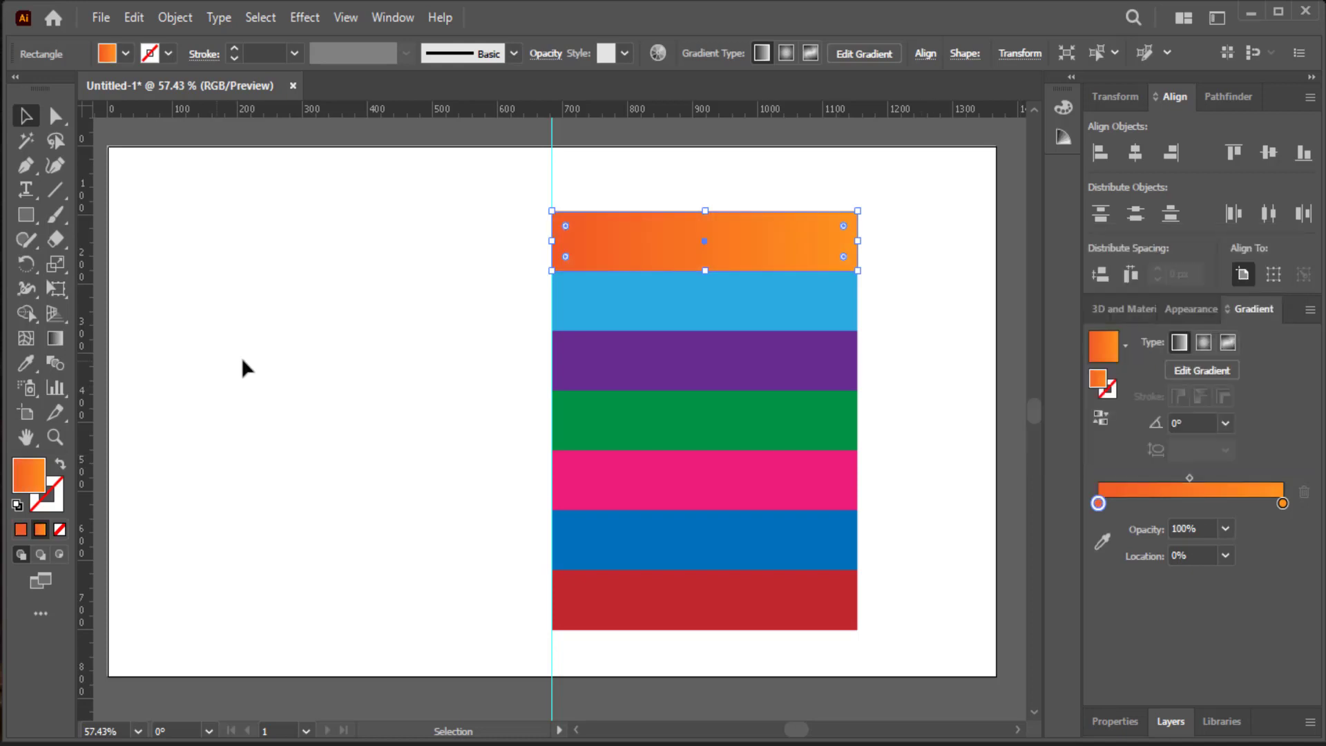
# - Reverse the top band's gradient to 180°, stretching it horizontally beyond both ends of the band
pyautogui.click(53, 341)
pyautogui.moveTo(913, 240); pyautogui.dragTo(495, 240)
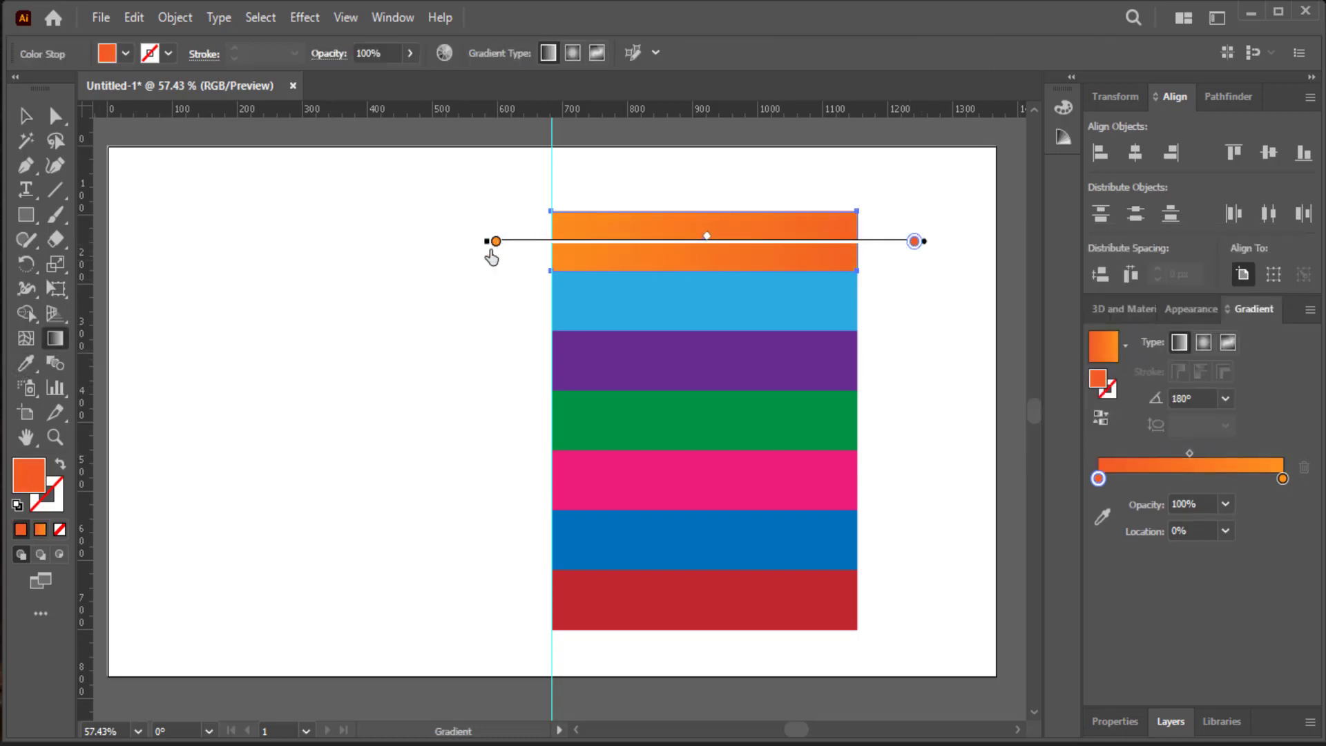
pyautogui.click(28, 117)
# - Give the second band a two-stop linear gradient from light blue to dark blue, removing the extra colour stops
pyautogui.click(707, 297)
pyautogui.click(1129, 355)
pyautogui.click(1025, 391)
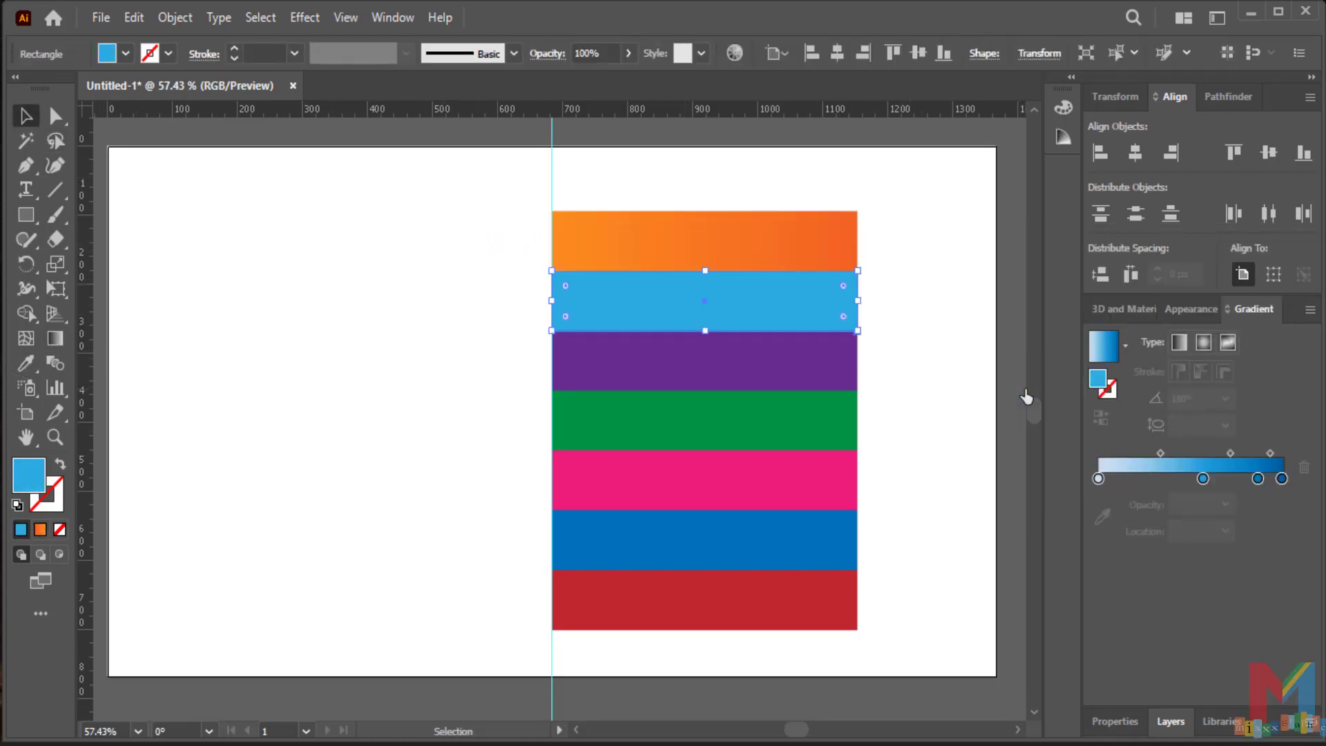
pyautogui.click(1099, 504)
pyautogui.click(1303, 493)
pyautogui.click(1304, 494)
pyautogui.moveTo(1258, 504); pyautogui.dragTo(1096, 500)
pyautogui.doubleClick(1096, 500)
pyautogui.click(1142, 289)
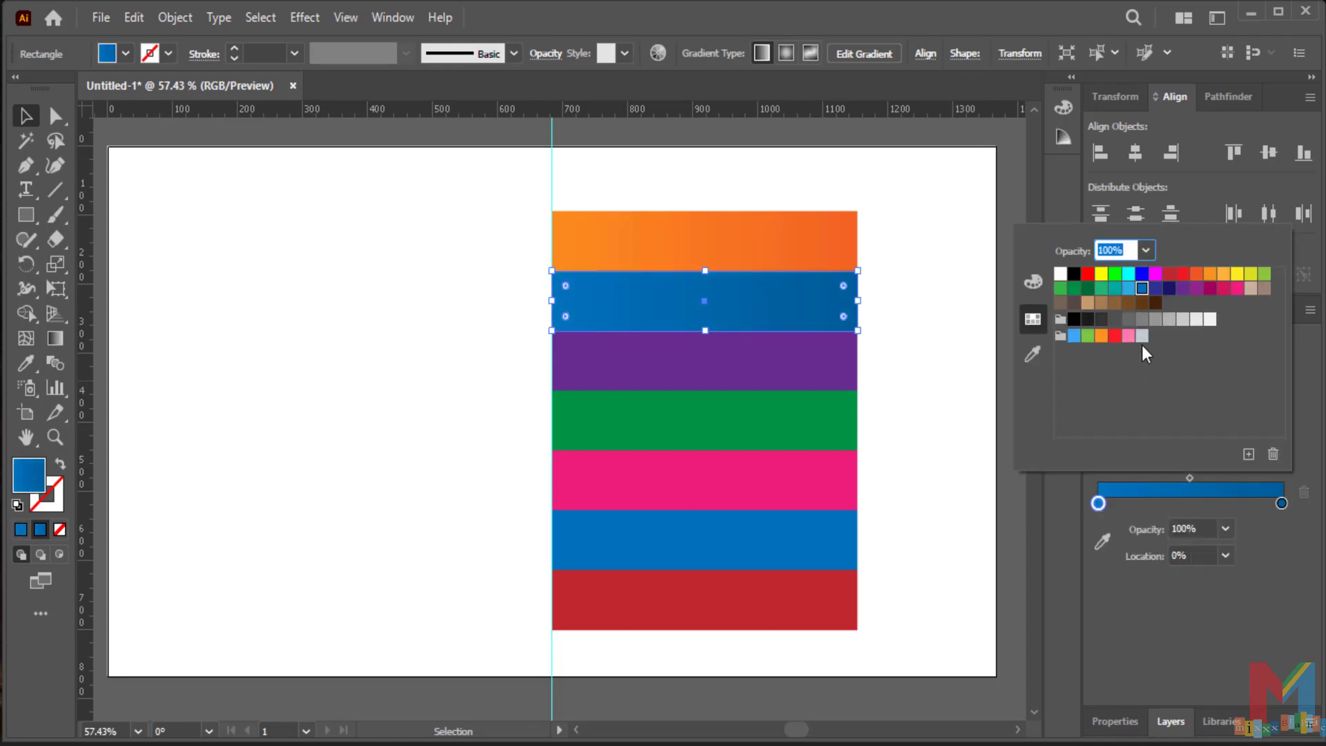
pyautogui.click(1129, 288)
# - Give the third band a linear gradient running from purple at the first stop to dark navy at the last
pyautogui.click(800, 372)
pyautogui.click(1104, 352)
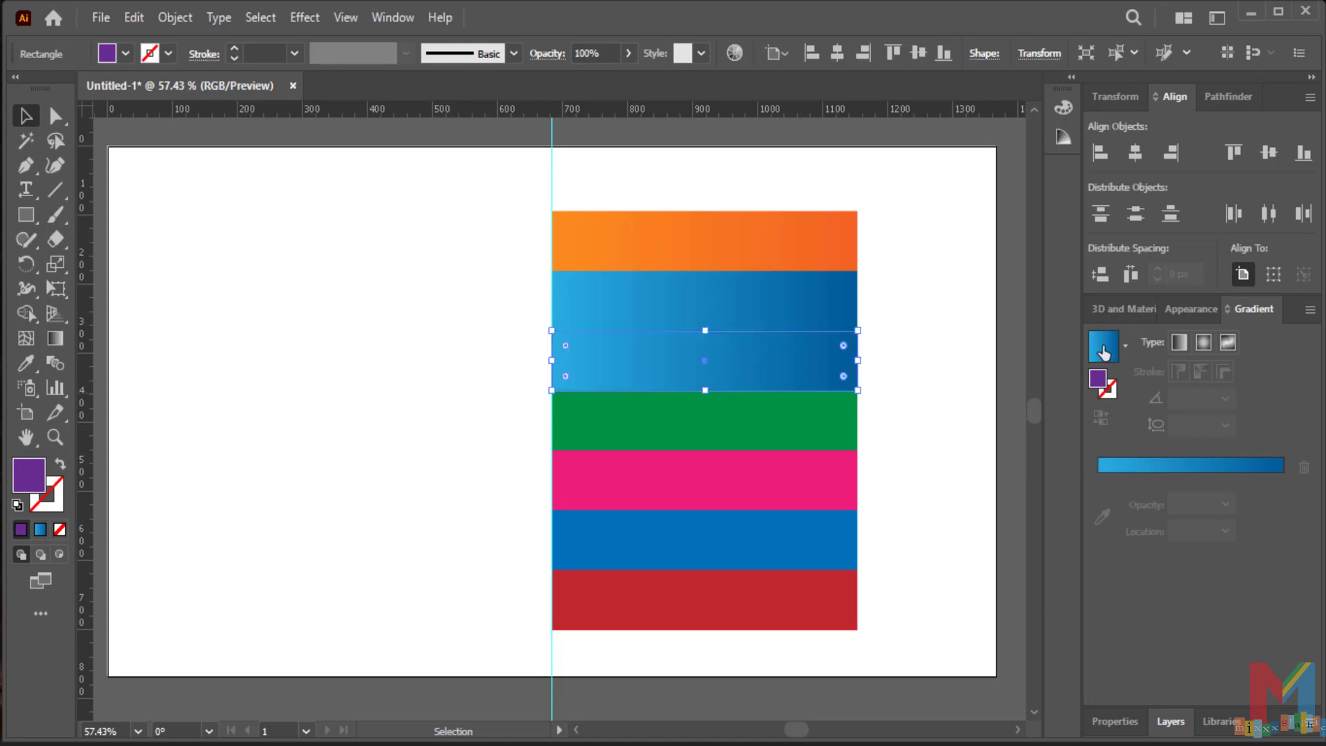
pyautogui.doubleClick(1282, 503)
pyautogui.click(1169, 288)
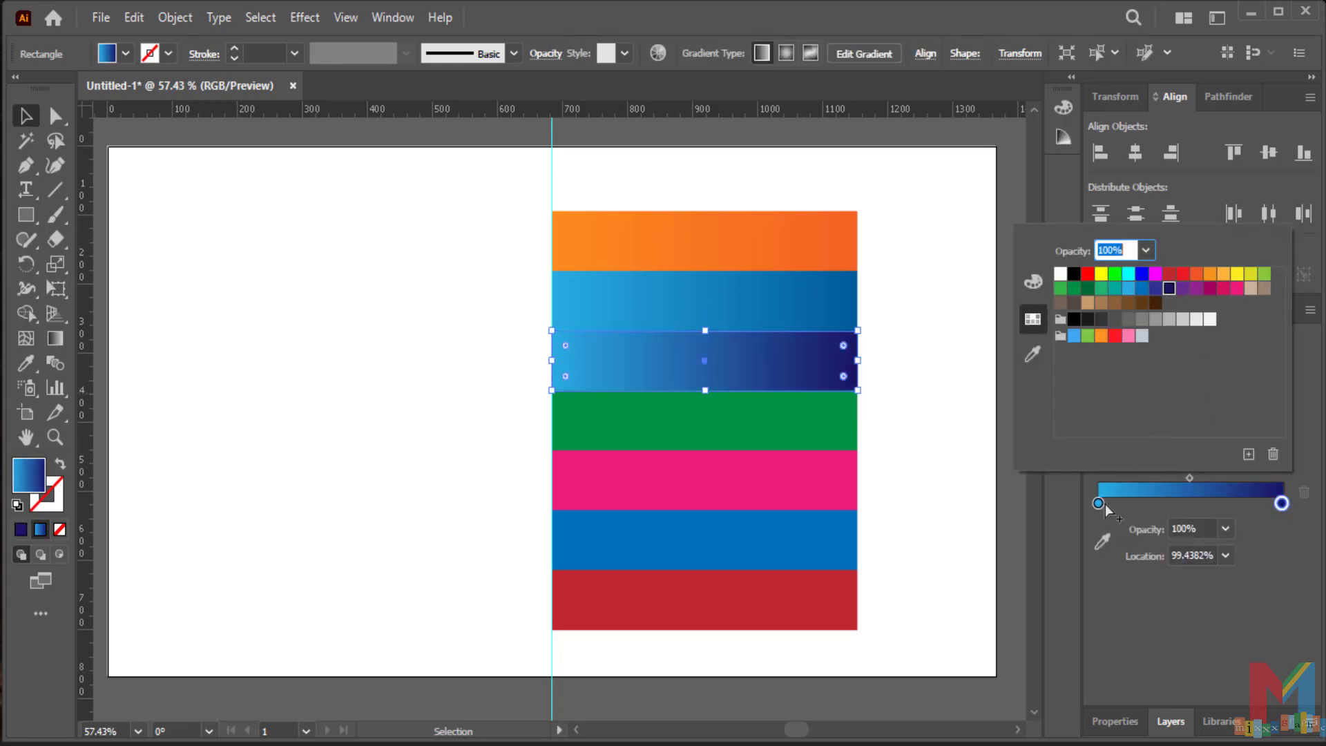
pyautogui.doubleClick(1100, 503)
pyautogui.click(1183, 288)
# - Give the fourth band a linear gradient running from medium green at the first stop to dark green at the last
pyautogui.click(826, 431)
pyautogui.click(1103, 349)
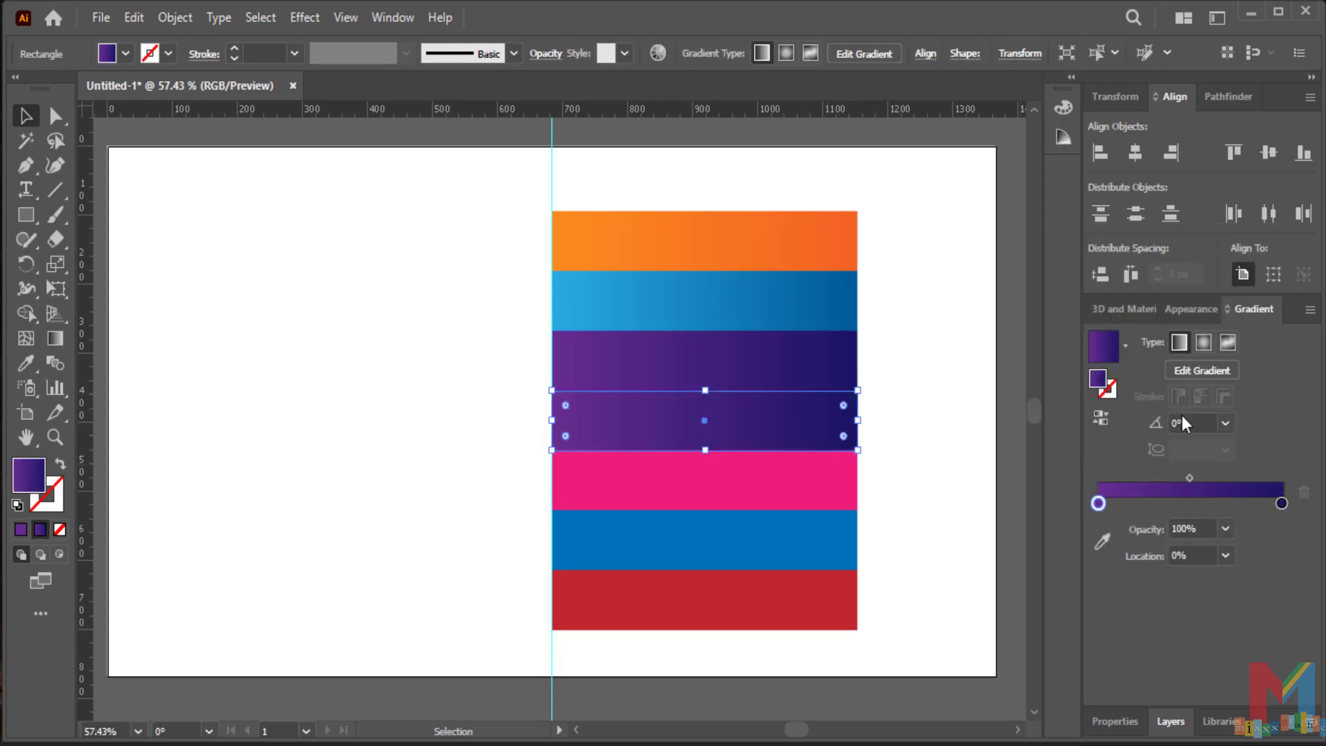
pyautogui.doubleClick(1282, 503)
pyautogui.click(1088, 288)
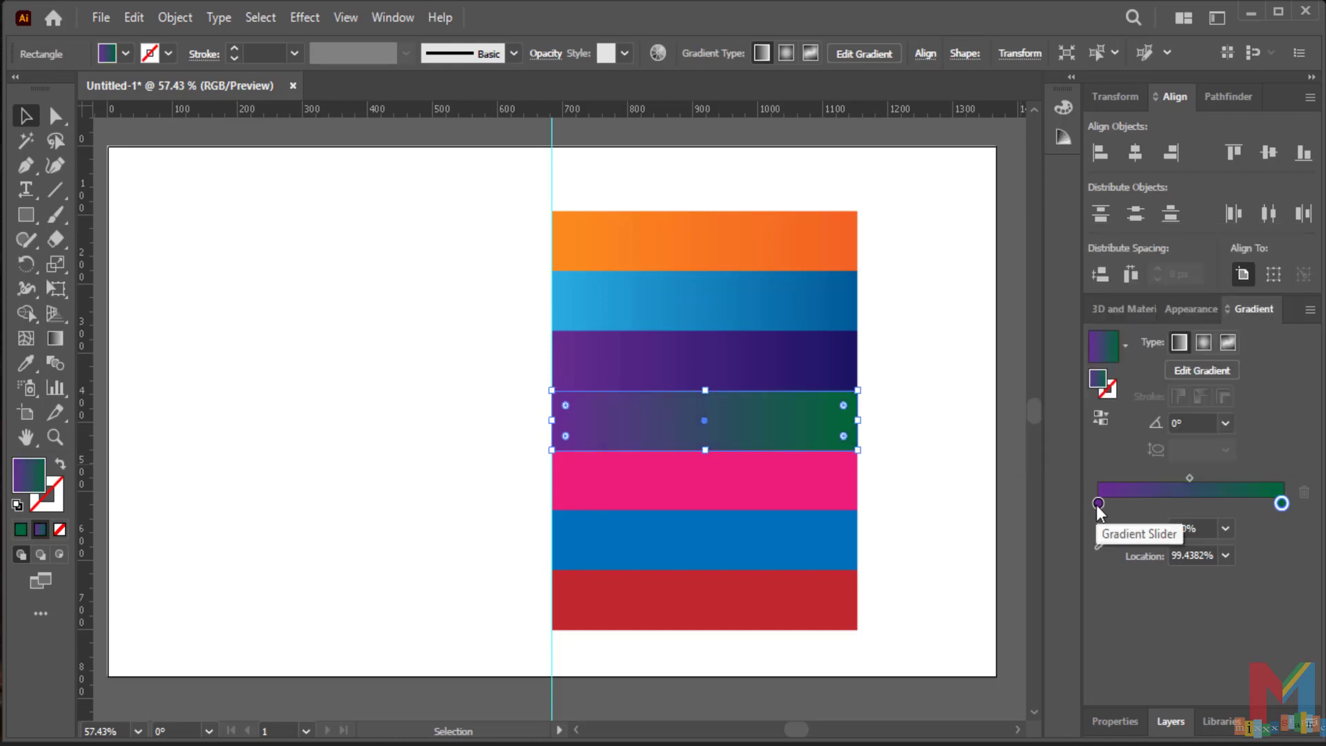
pyautogui.doubleClick(1098, 504)
pyautogui.click(1101, 288)
# - Give the fifth band a linear gradient from RGB Magenta to purple, deleting the leftover green stop
pyautogui.doubleClick(842, 492)
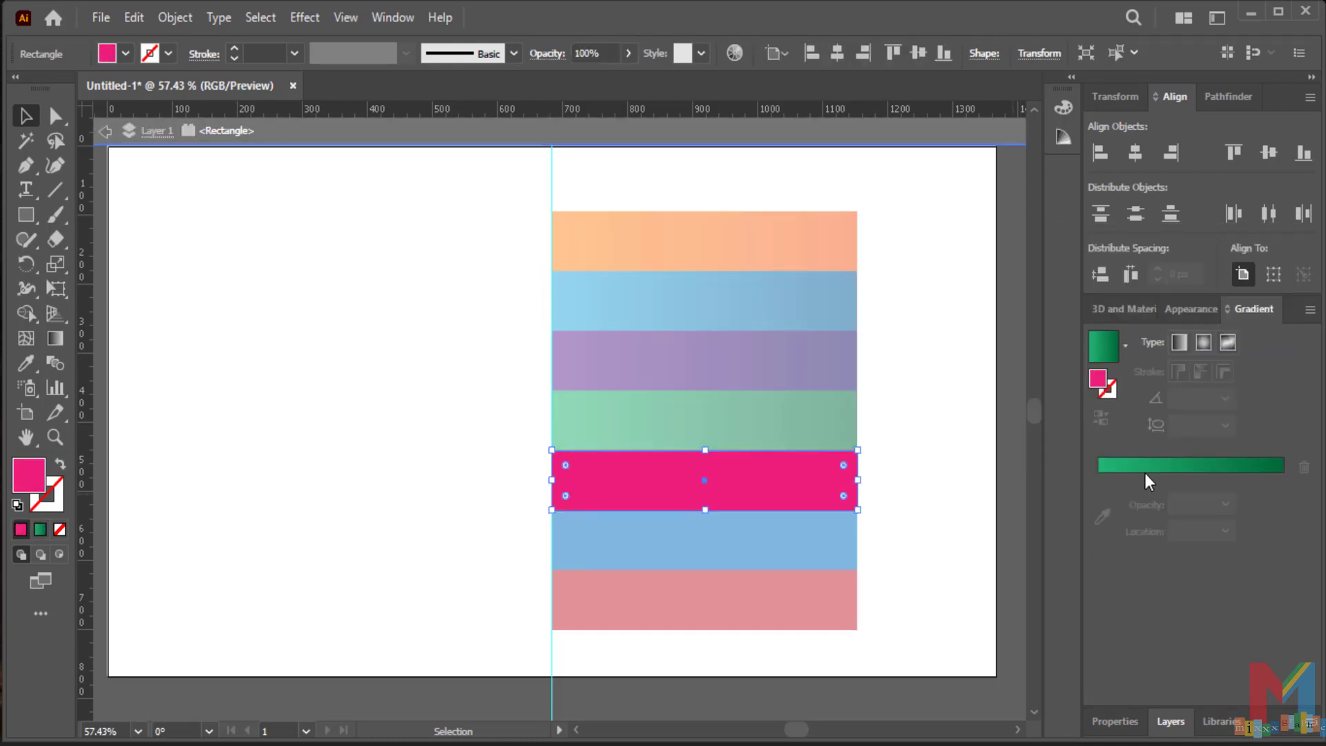
pyautogui.click(1205, 484)
pyautogui.doubleClick(1282, 504)
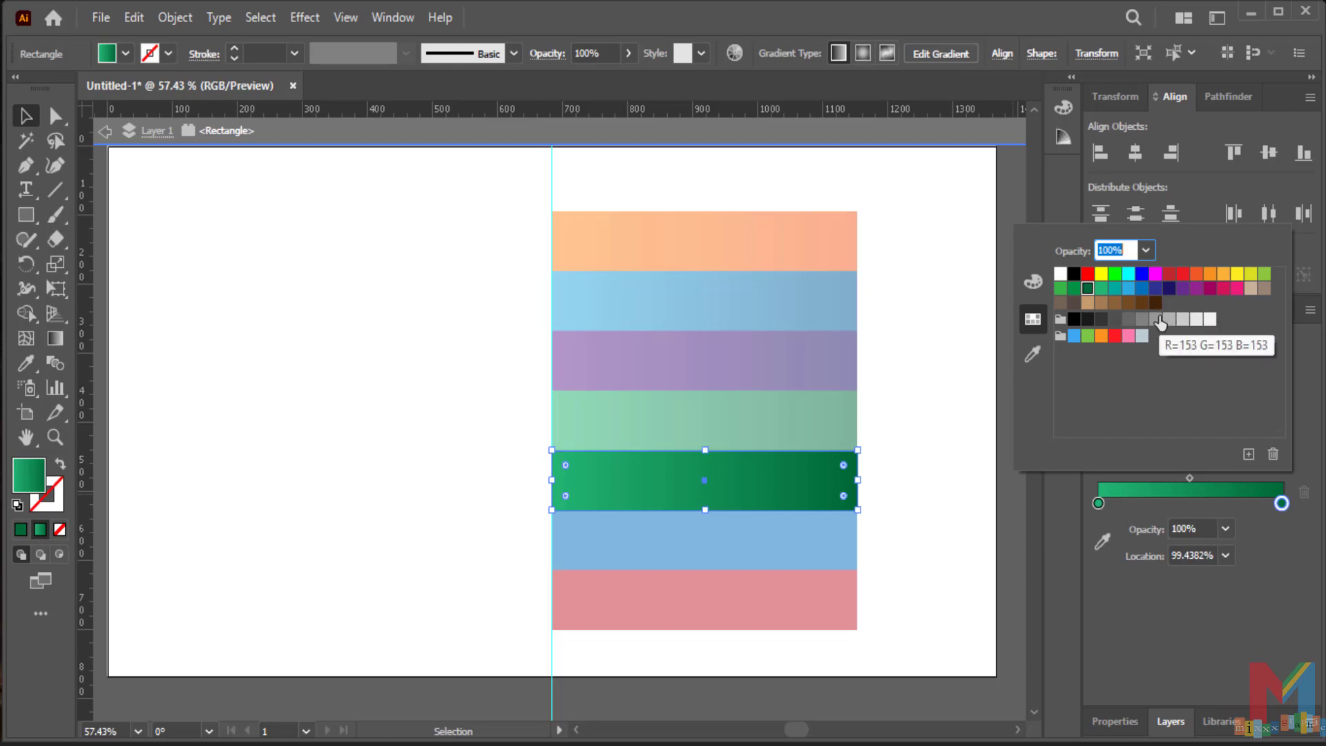
pyautogui.click(1156, 275)
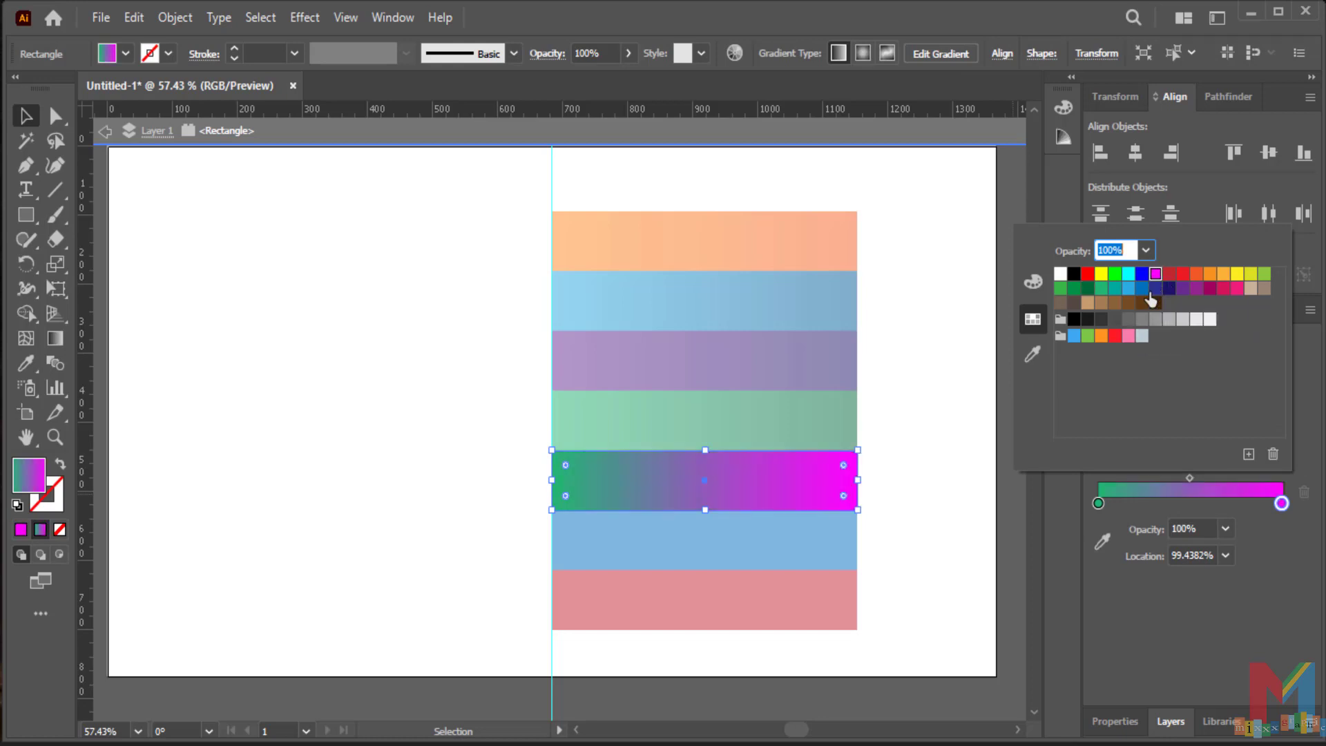
pyautogui.click(1197, 288)
pyautogui.doubleClick(1099, 503)
pyautogui.click(1156, 275)
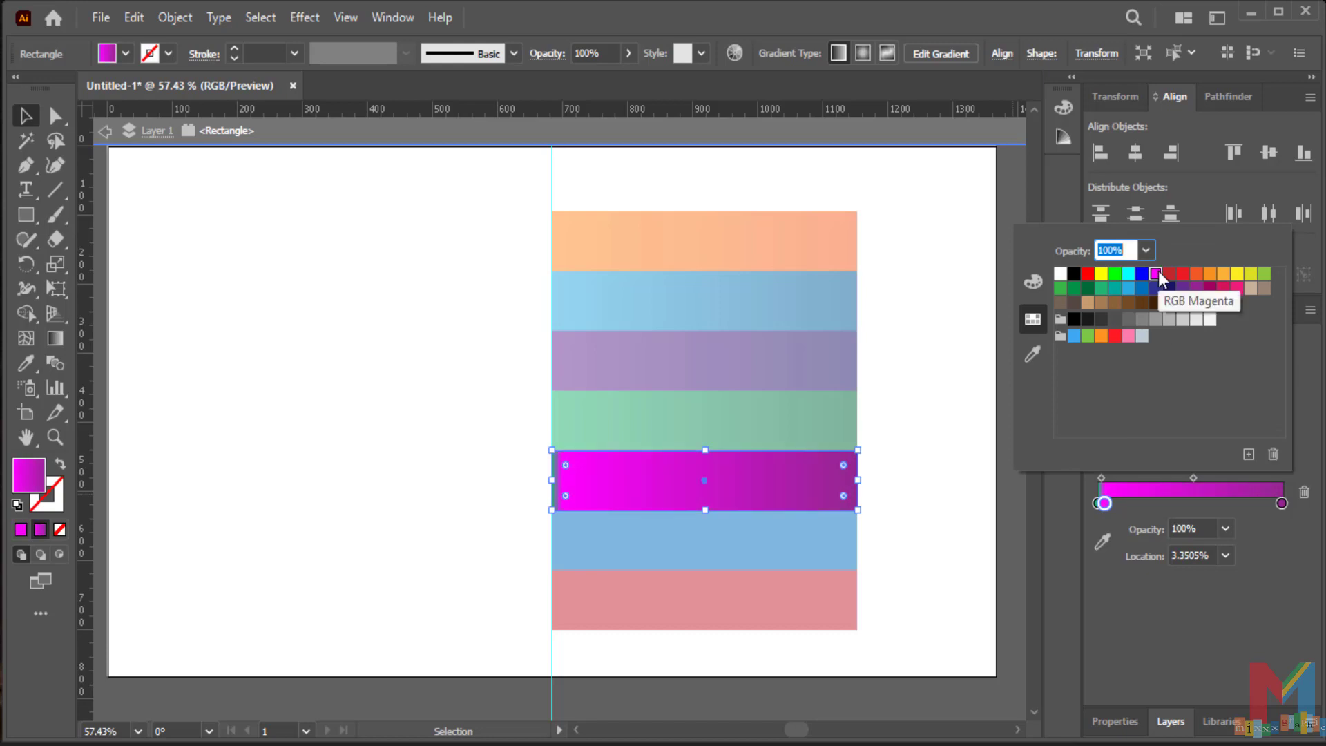
pyautogui.moveTo(1110, 505); pyautogui.dragTo(1114, 505)
pyautogui.click(1304, 492)
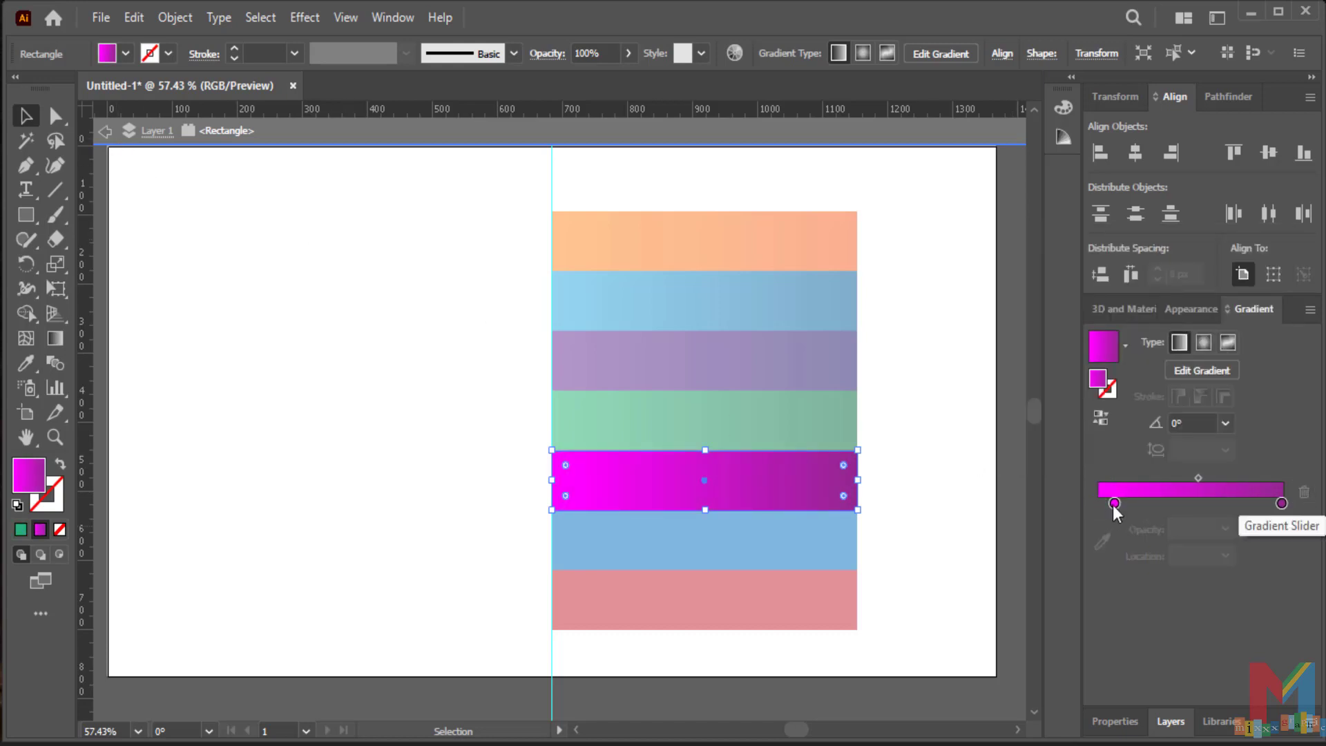
# - Give the sixth band a linear gradient running from light blue at the first stop to dark blue at the last
pyautogui.click(107, 156)
pyautogui.click(791, 544)
pyautogui.click(1103, 345)
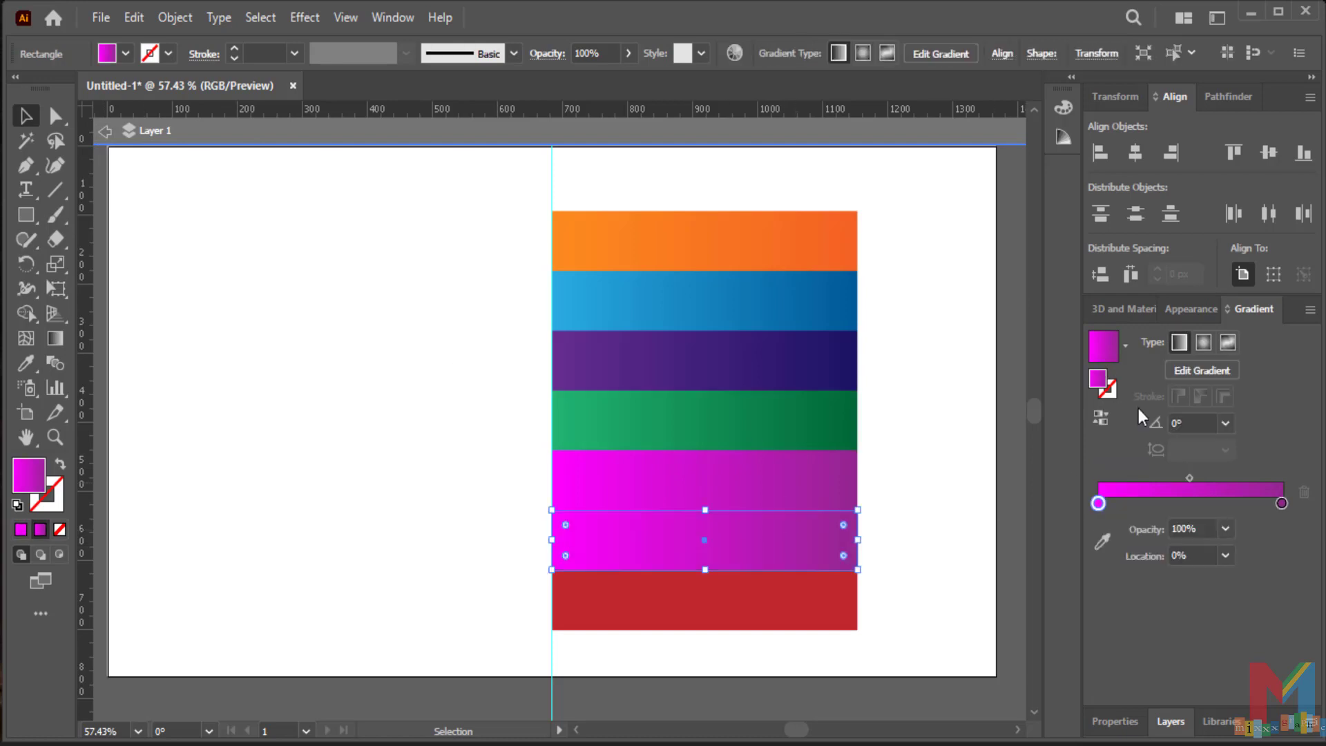
pyautogui.doubleClick(1282, 478)
pyautogui.click(1156, 288)
pyautogui.doubleClick(1100, 504)
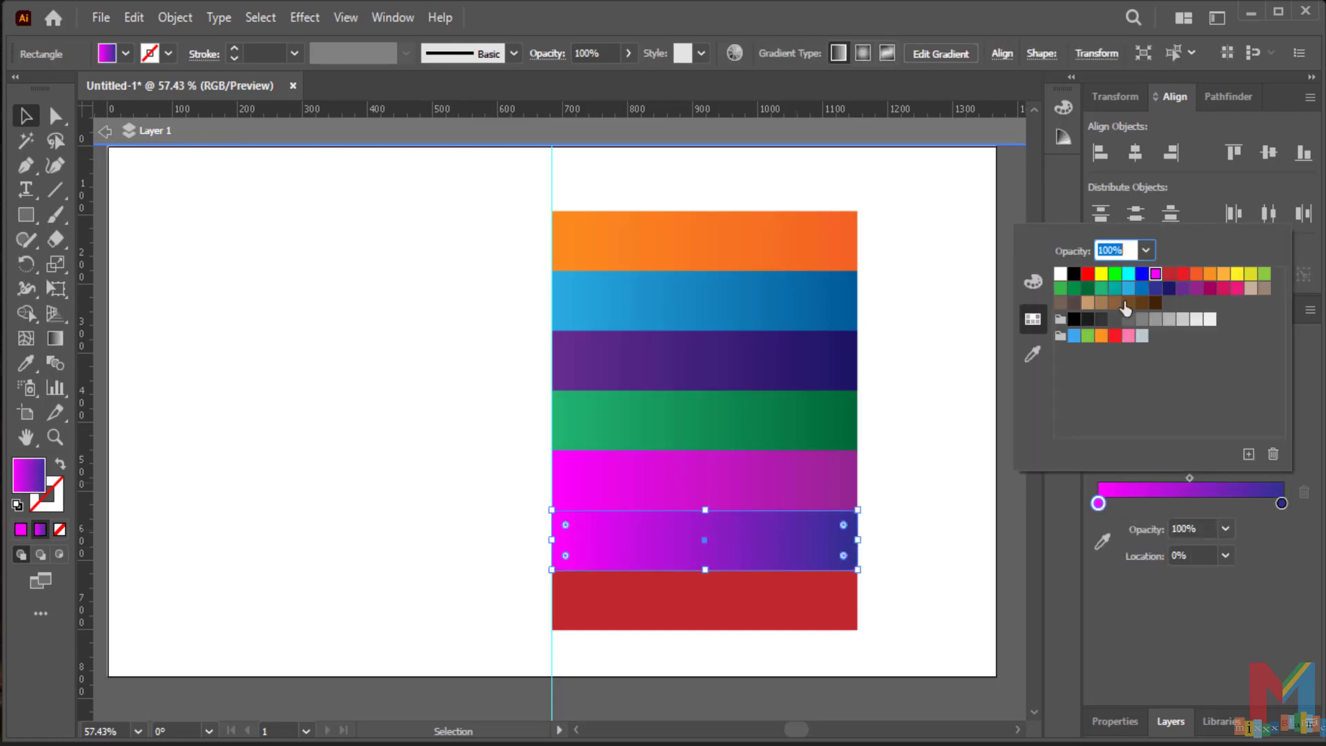
pyautogui.click(1128, 289)
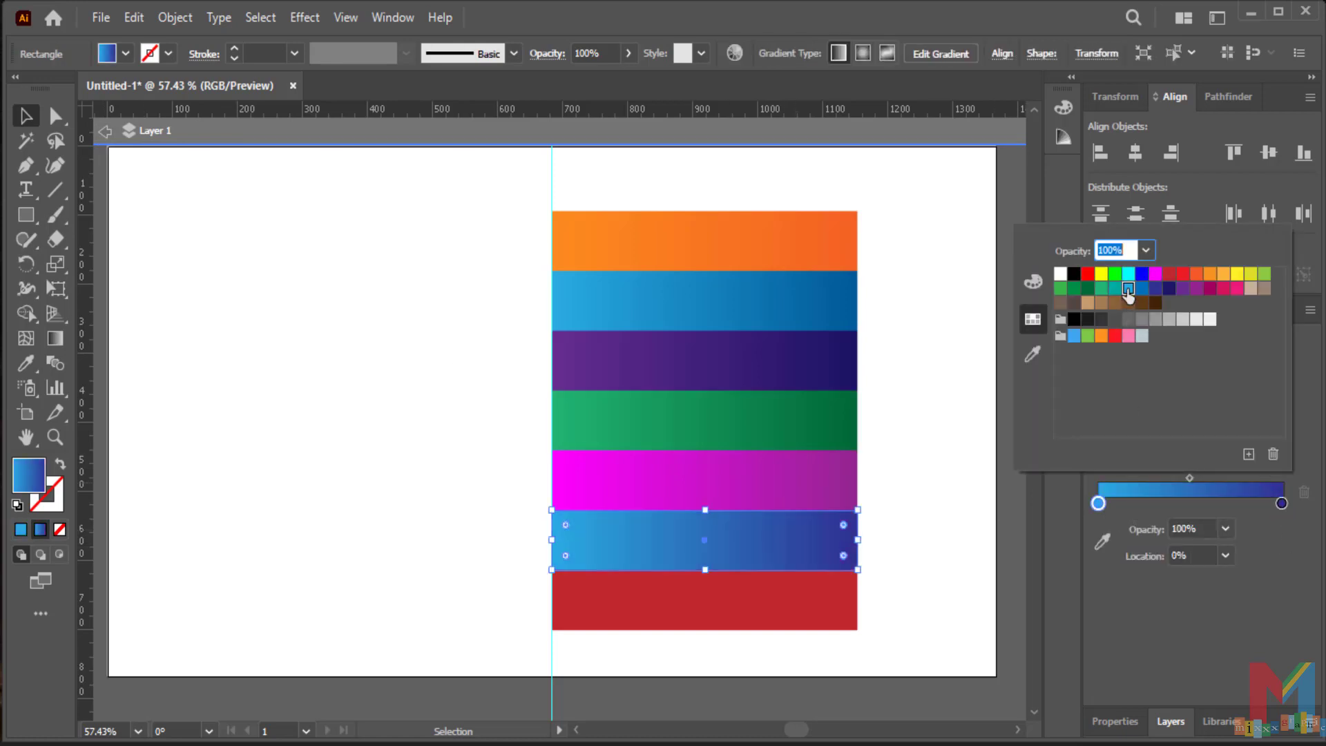
pyautogui.click(1143, 291)
pyautogui.click(1129, 289)
# - Darken the last gradient stop of the sixth band by lowering its RGB blue value to 75
pyautogui.doubleClick(1279, 502)
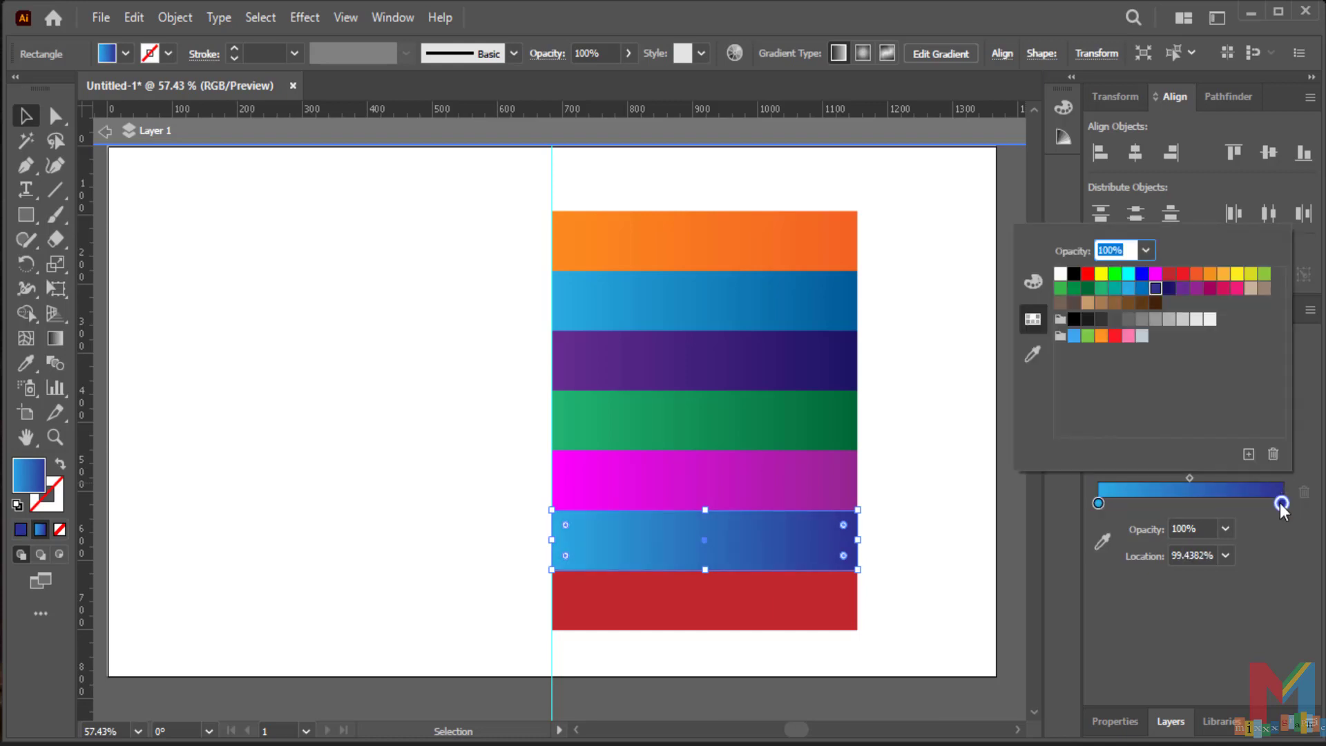
pyautogui.click(1033, 281)
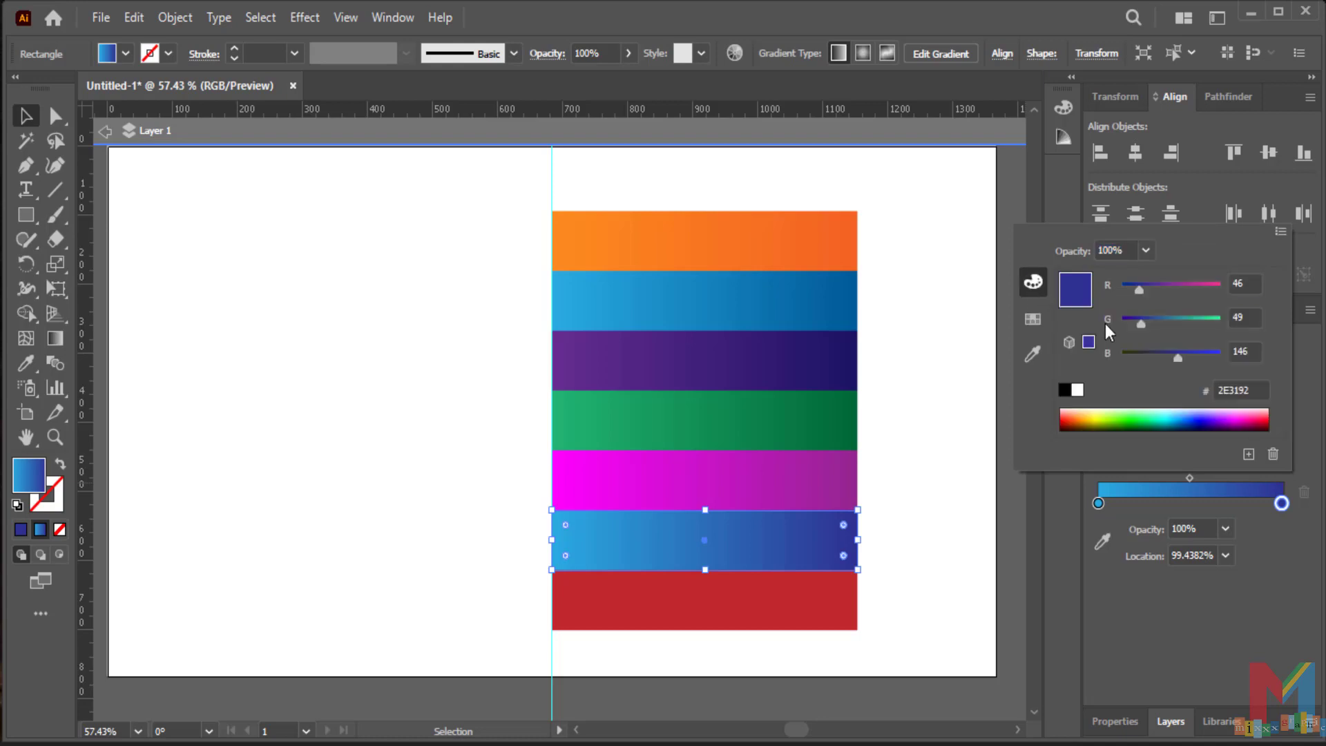
pyautogui.moveTo(1159, 356); pyautogui.dragTo(1152, 355)
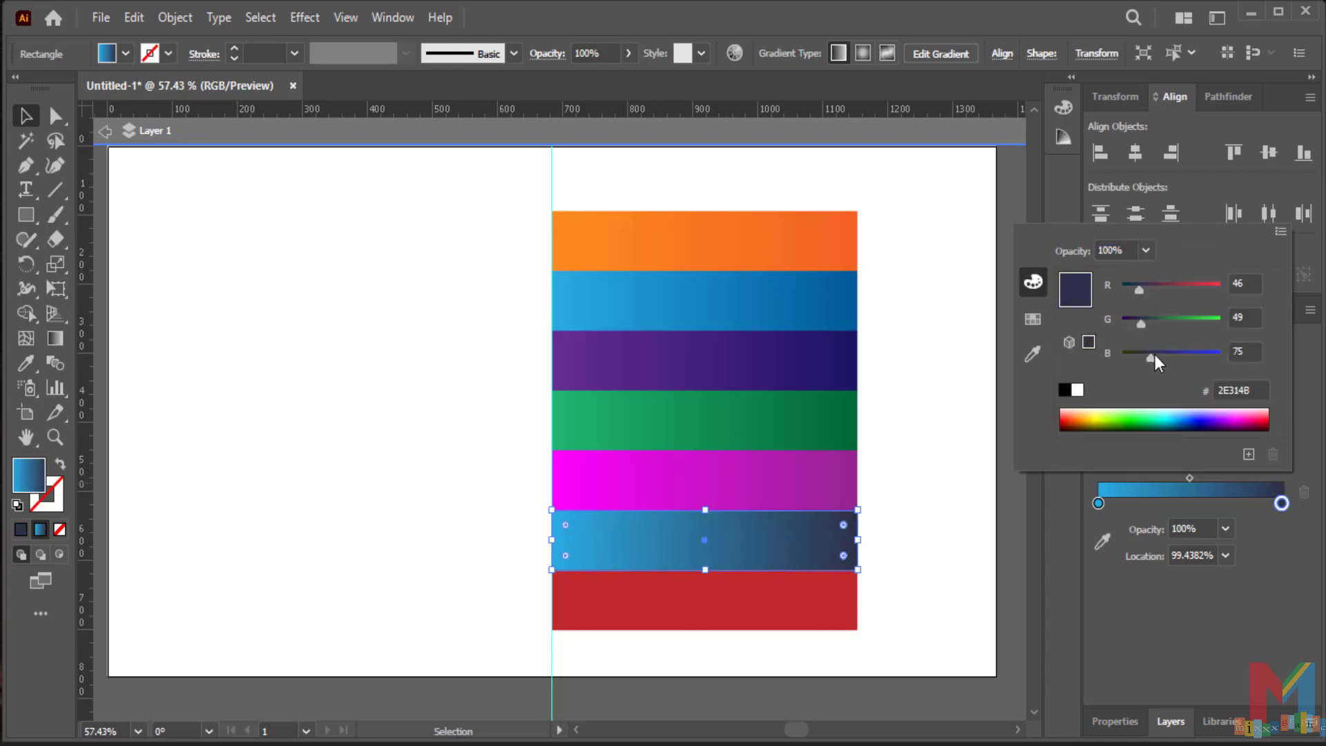
pyautogui.click(1172, 600)
# - Give the seventh band a linear gradient running from bright red at the first stop to darker red at the last
pyautogui.click(805, 600)
pyautogui.click(1128, 492)
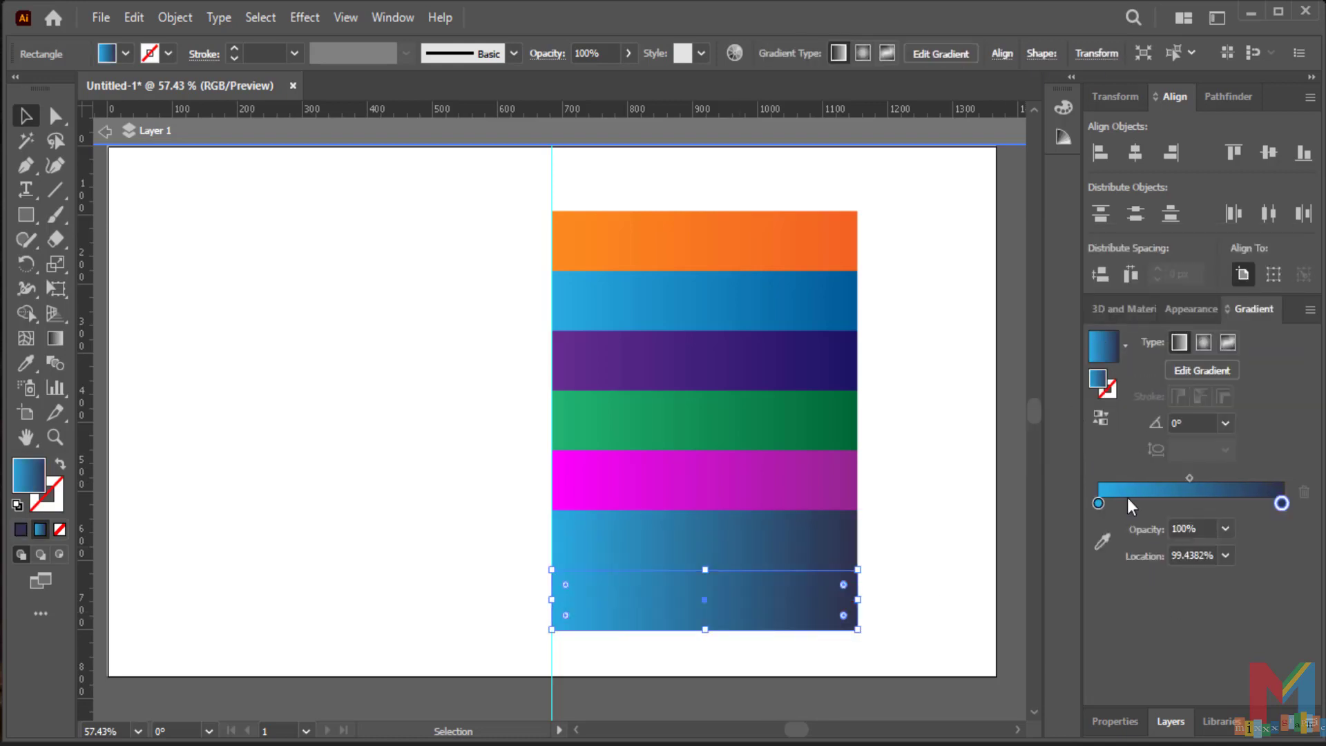
pyautogui.doubleClick(1282, 503)
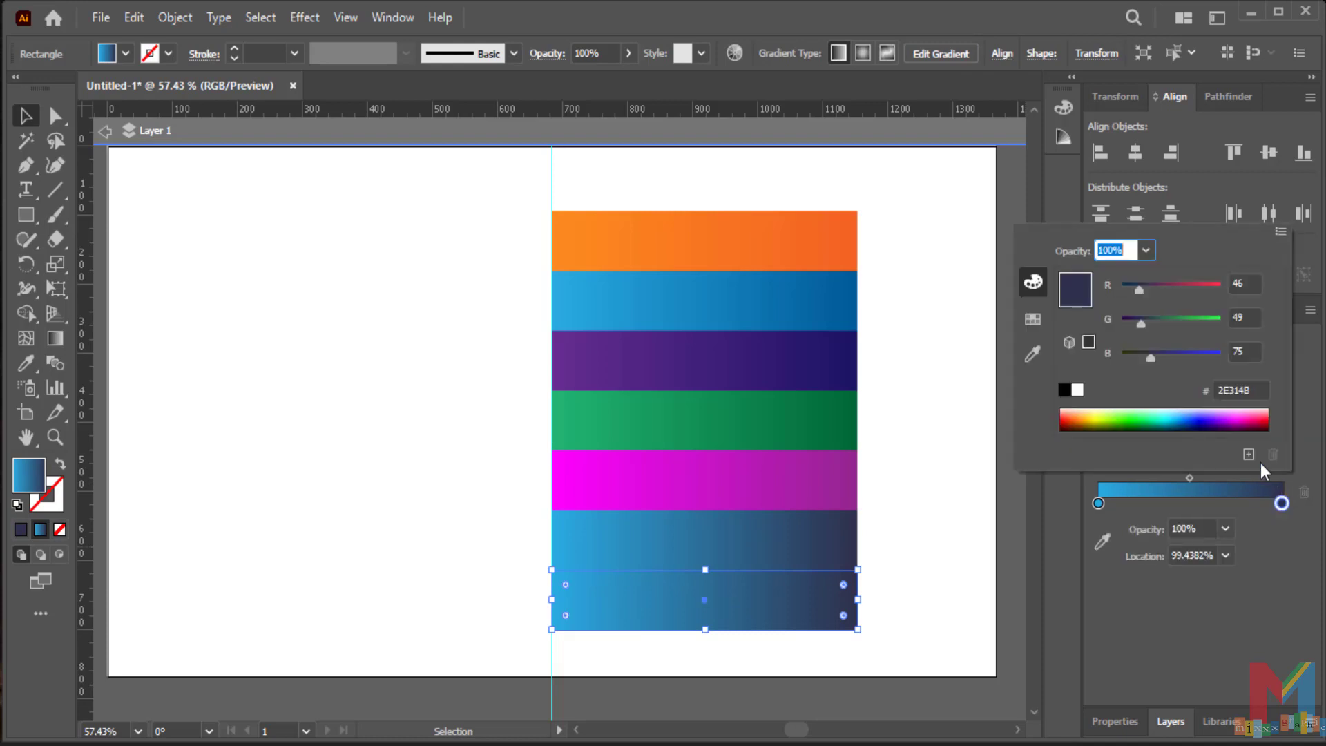
pyautogui.click(1045, 321)
pyautogui.click(1183, 275)
pyautogui.click(1098, 503)
pyautogui.doubleClick(1099, 503)
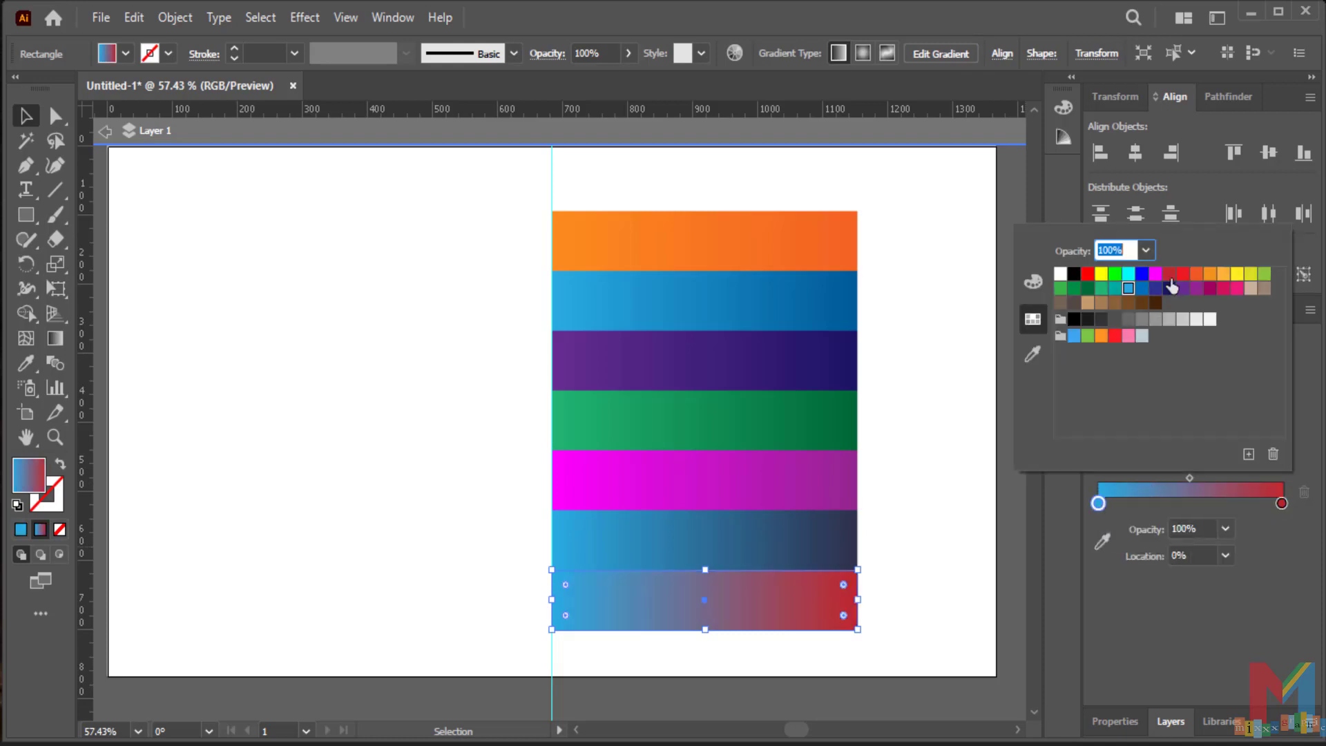
pyautogui.click(1183, 274)
pyautogui.click(1177, 616)
pyautogui.click(967, 527)
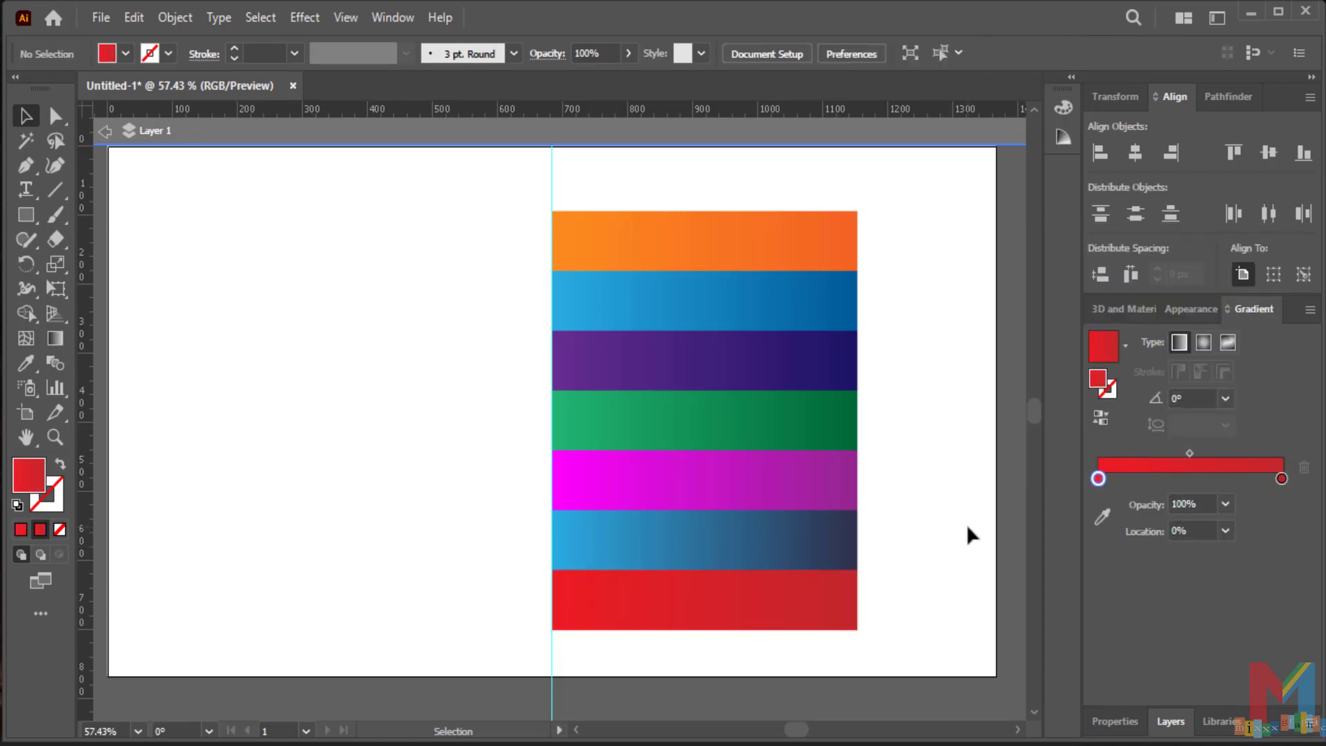
# - Change the first gradient stop of the sixth band to turquoise with red 0 and green 208
pyautogui.click(843, 552)
pyautogui.doubleClick(1098, 503)
pyautogui.click(1033, 282)
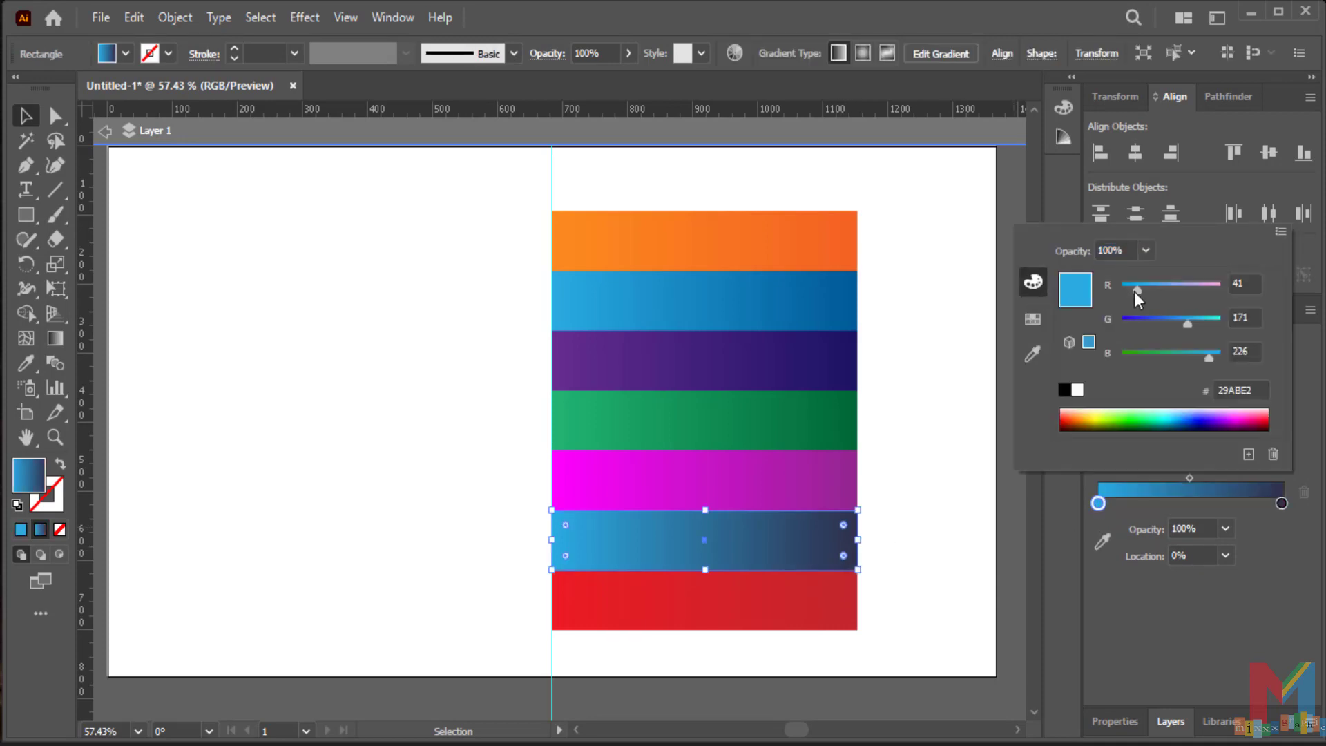
pyautogui.moveTo(1135, 289); pyautogui.dragTo(1117, 288)
pyautogui.moveTo(1191, 323); pyautogui.dragTo(1202, 322)
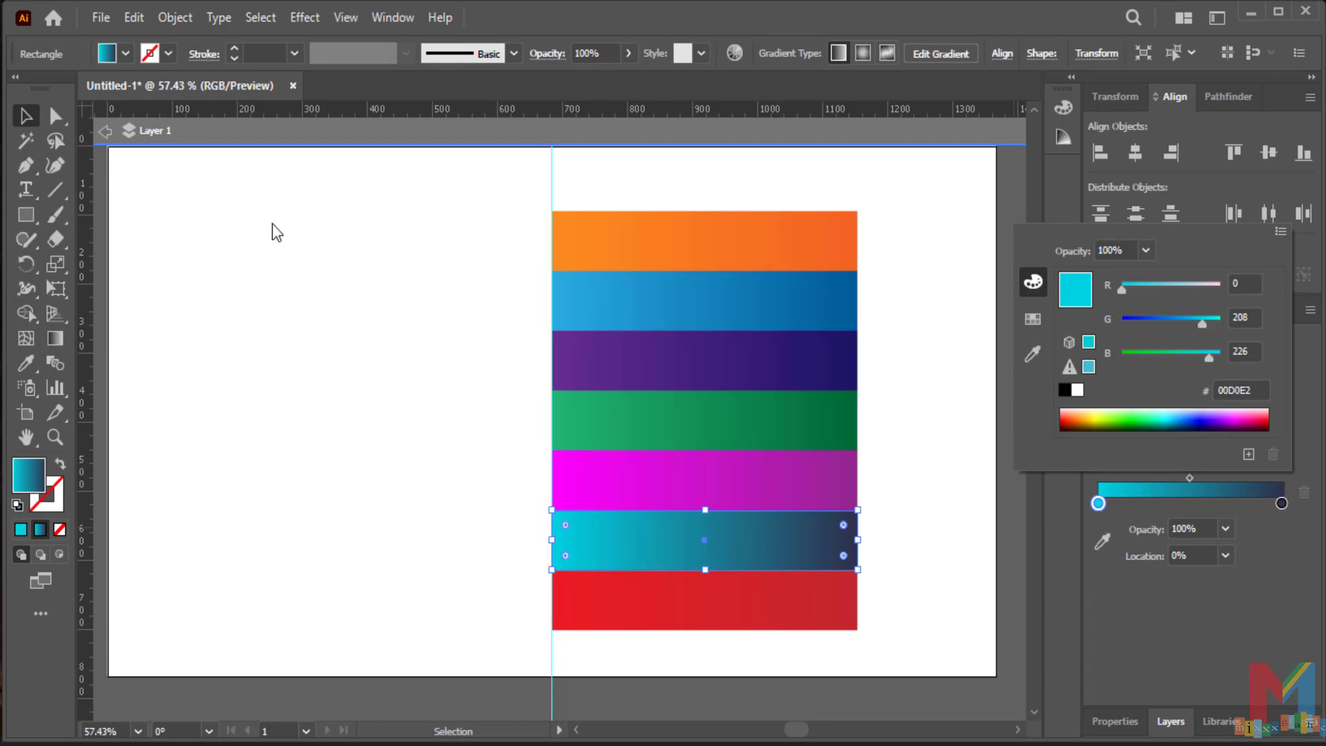
pyautogui.click(105, 132)
pyautogui.click(315, 321)
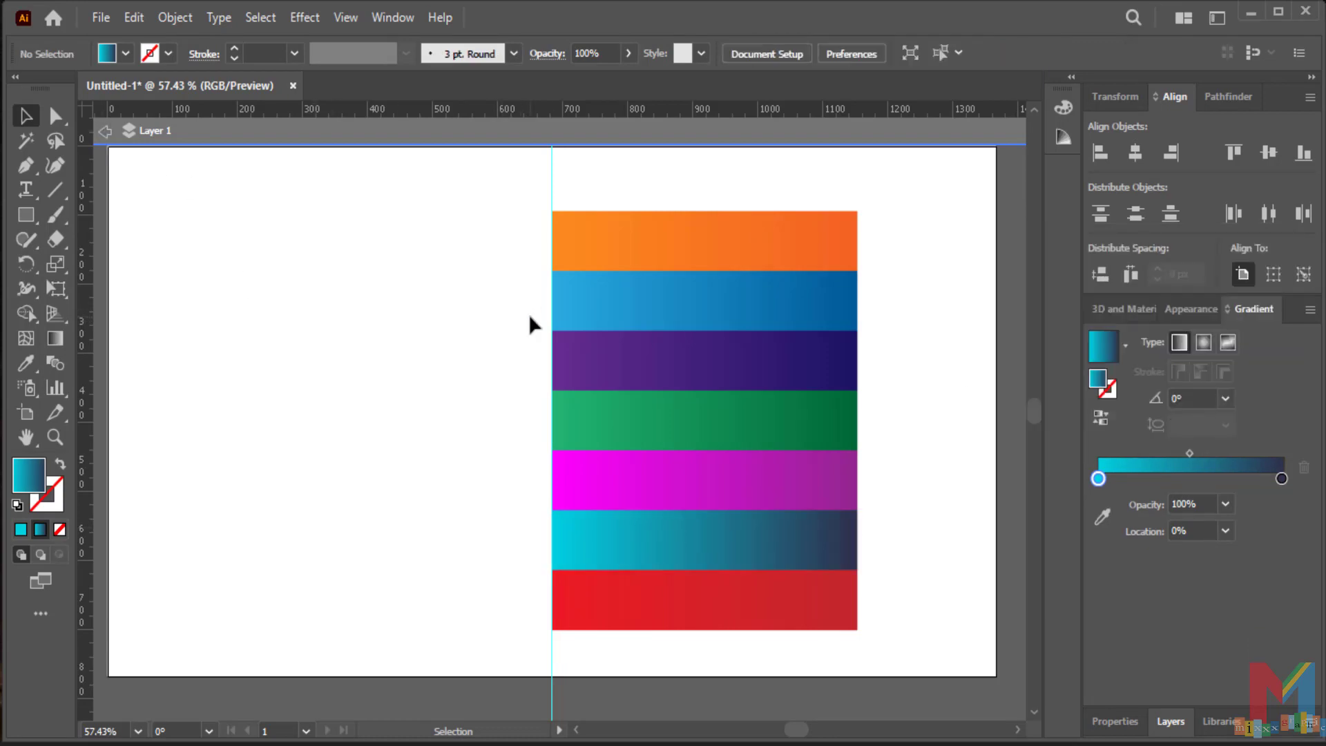
# - Duplicate the seven-band stack onto the empty side of the guide and scale the copy into a shorter, narrow vertical strip
pyautogui.moveTo(917, 198); pyautogui.dragTo(231, 592)
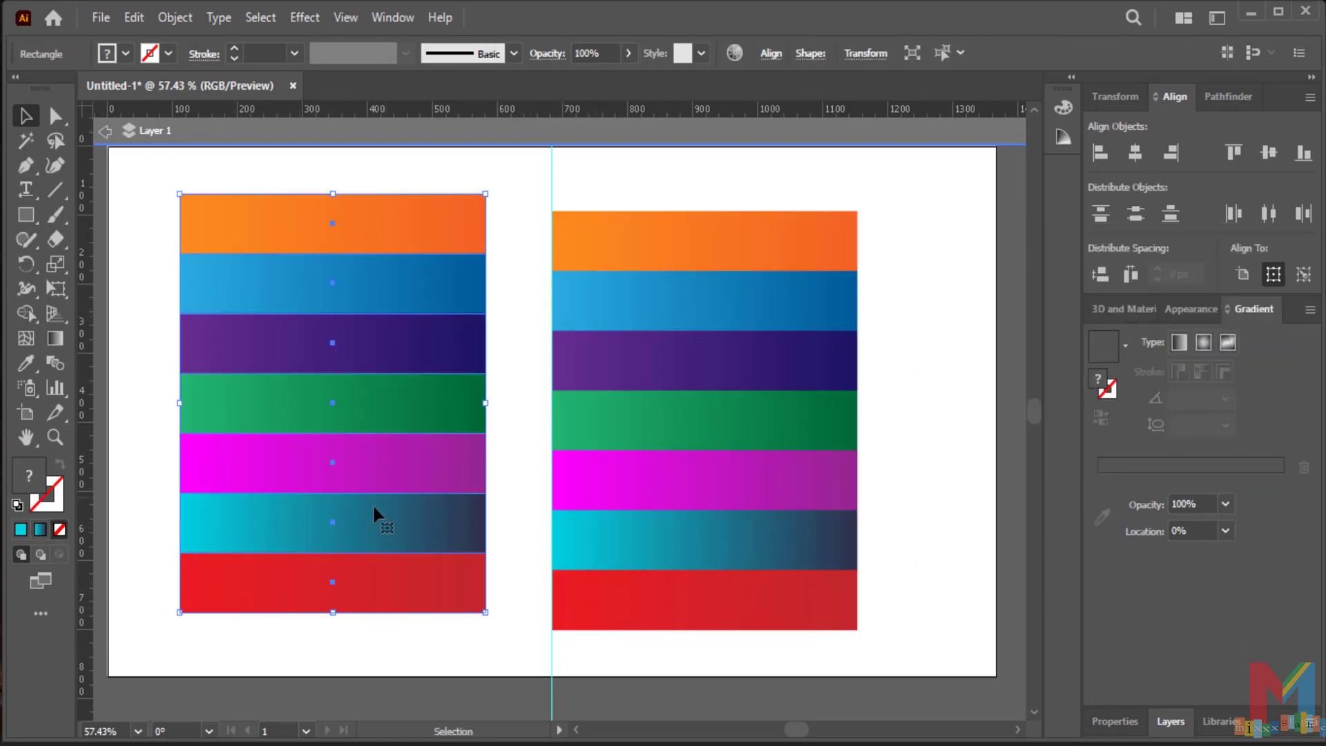
pyautogui.moveTo(483, 410); pyautogui.dragTo(210, 412)
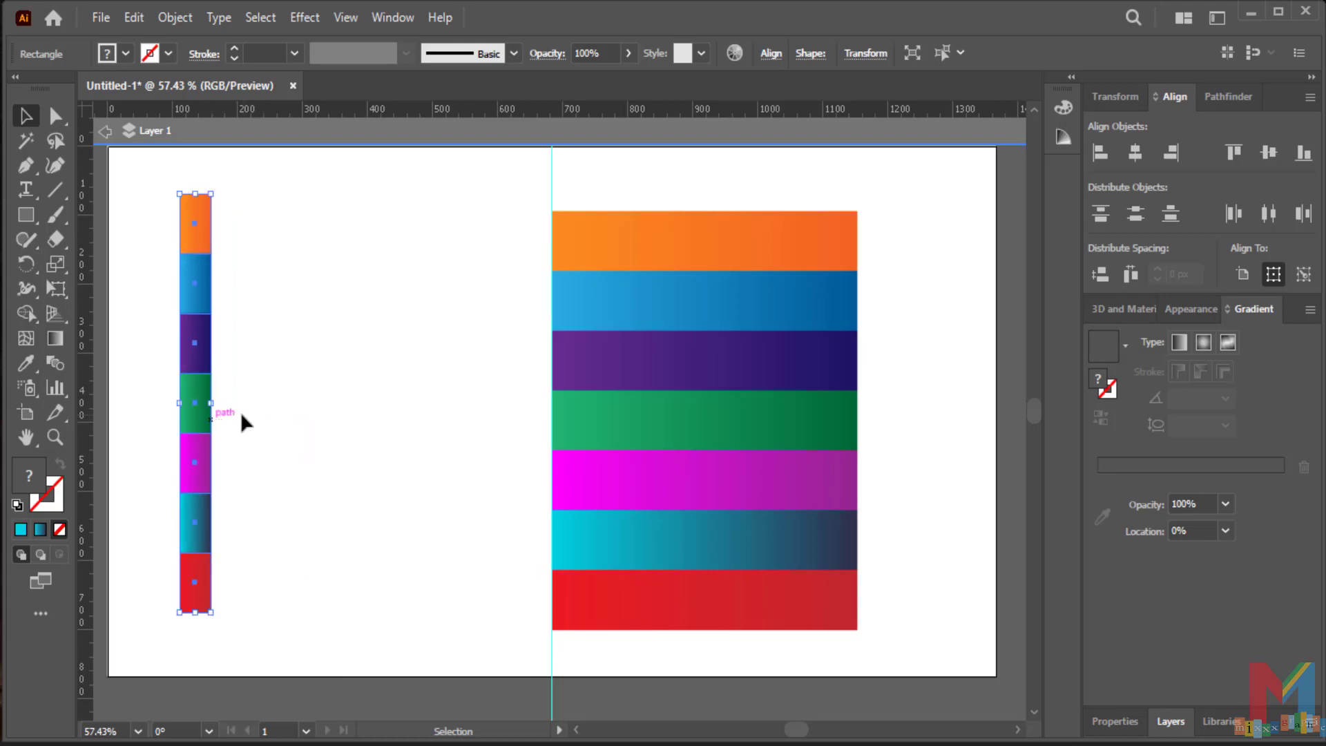
pyautogui.moveTo(195, 194); pyautogui.dragTo(193, 302)
pyautogui.moveTo(202, 464); pyautogui.dragTo(357, 425)
pyautogui.moveTo(353, 266); pyautogui.dragTo(354, 273)
pyautogui.click(465, 315)
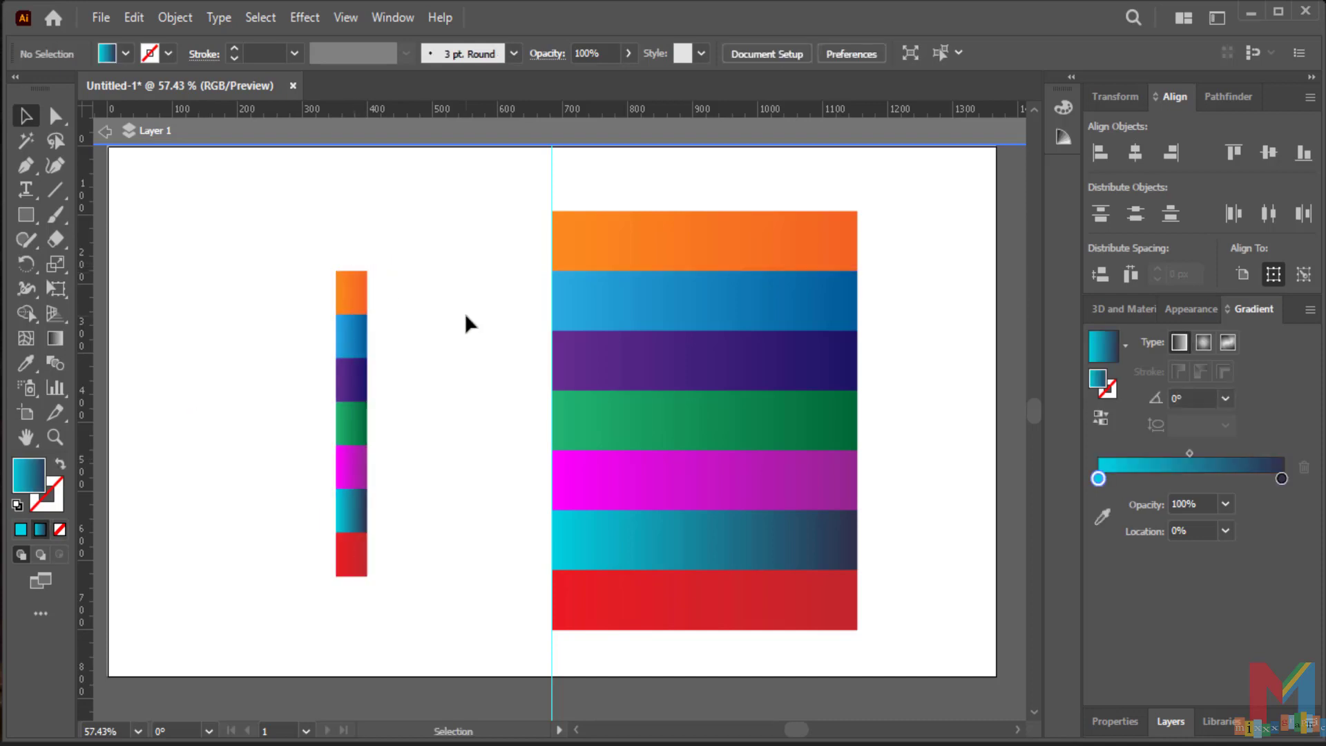
# - Narrow the small seven-colour strip a little further and nudge it slightly upward
pyautogui.click(364, 423)
pyautogui.moveTo(366, 423); pyautogui.dragTo(358, 425)
pyautogui.click(428, 450)
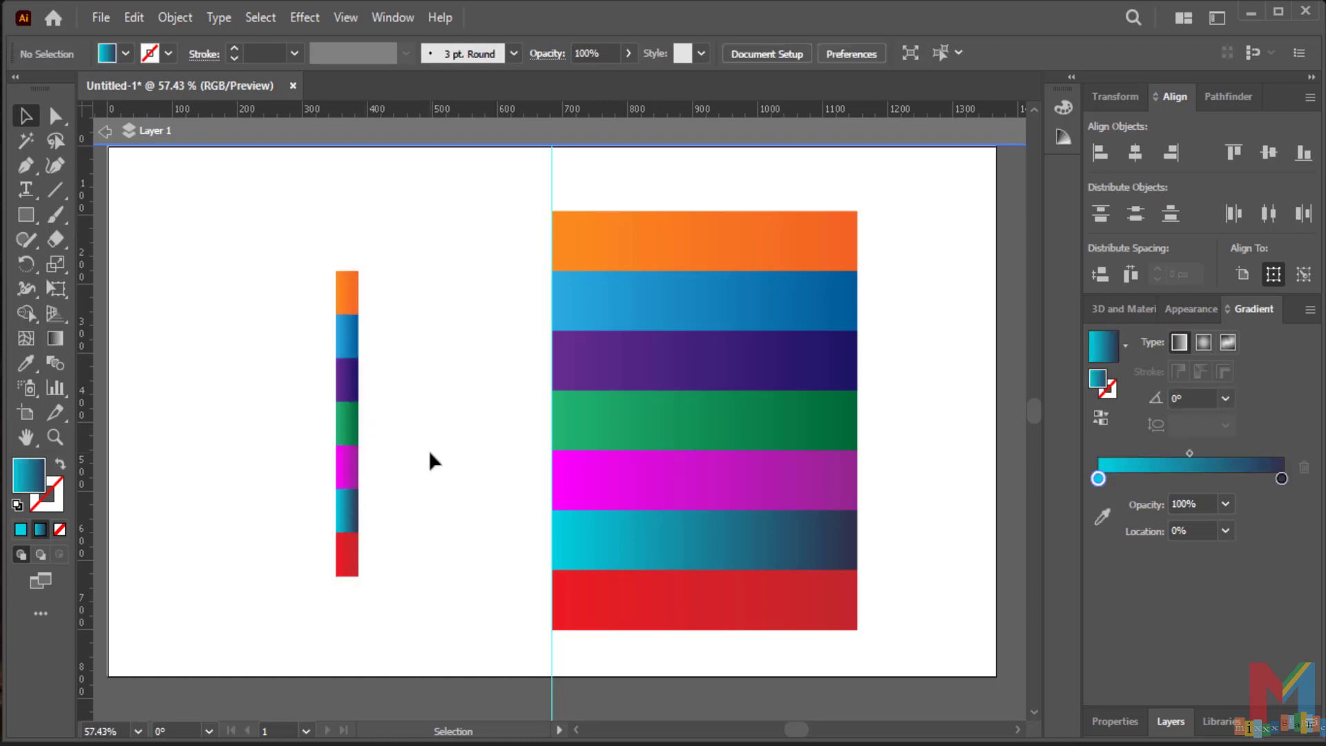
pyautogui.scroll(3, 428, 456)
pyautogui.moveTo(394, 324); pyautogui.dragTo(288, 572)
pyautogui.moveTo(347, 613); pyautogui.dragTo(348, 611)
# - Draw a four-sided Pen connector between the strip's orange segment and the orange band, filled with the orange gradient from darker to lighter
pyautogui.click(27, 166)
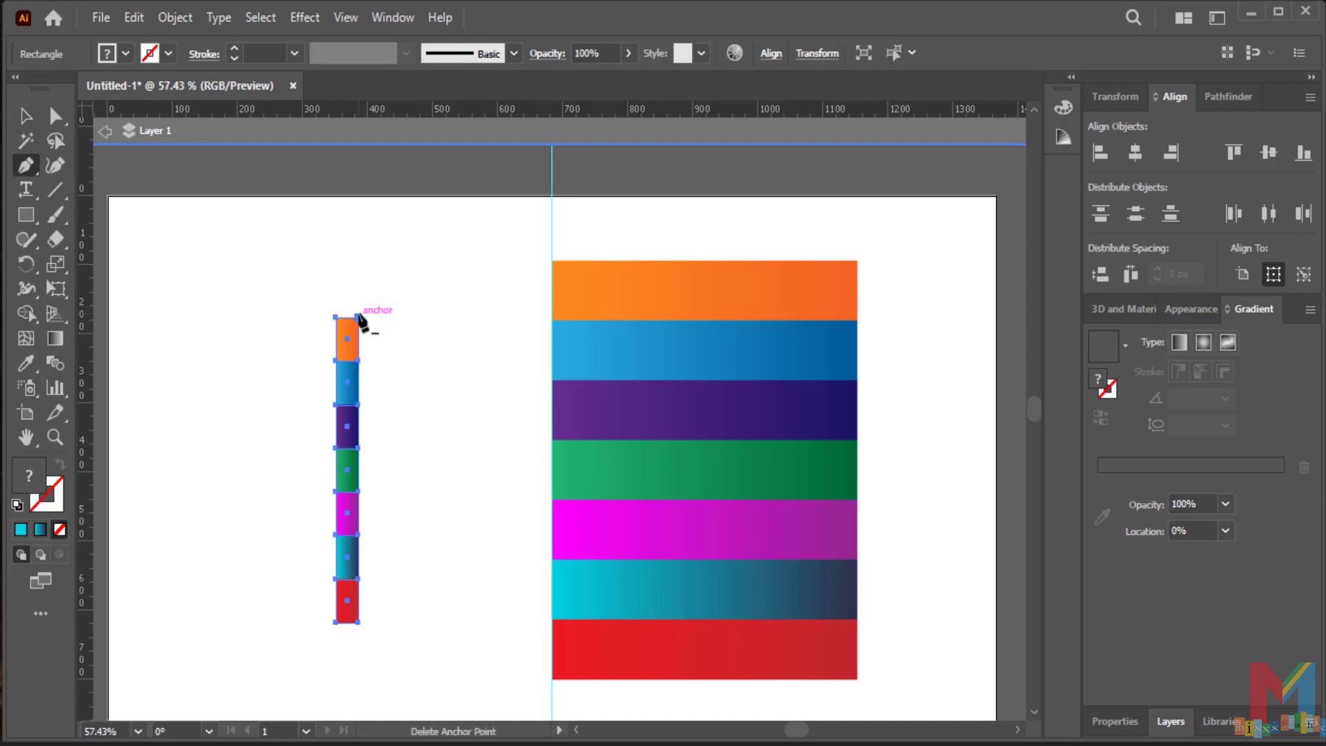
pyautogui.click(358, 318)
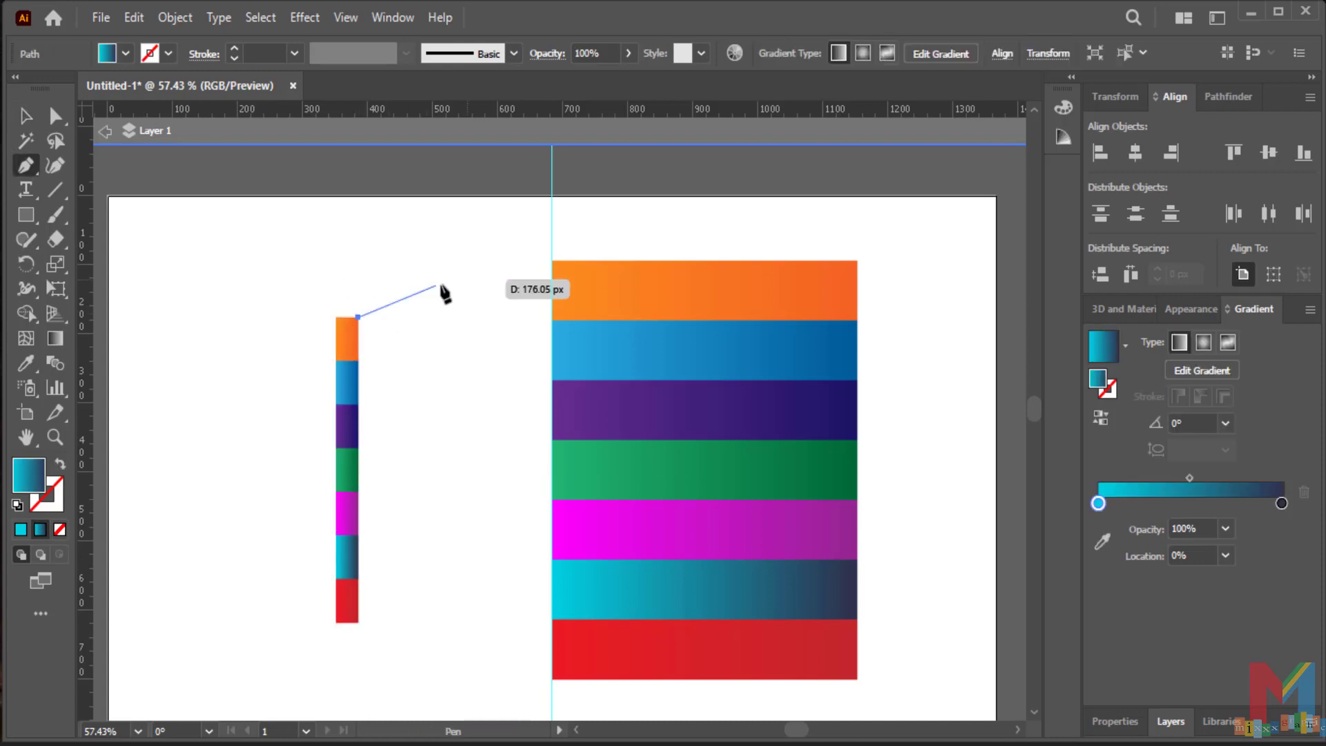
pyautogui.click(551, 262)
pyautogui.click(551, 320)
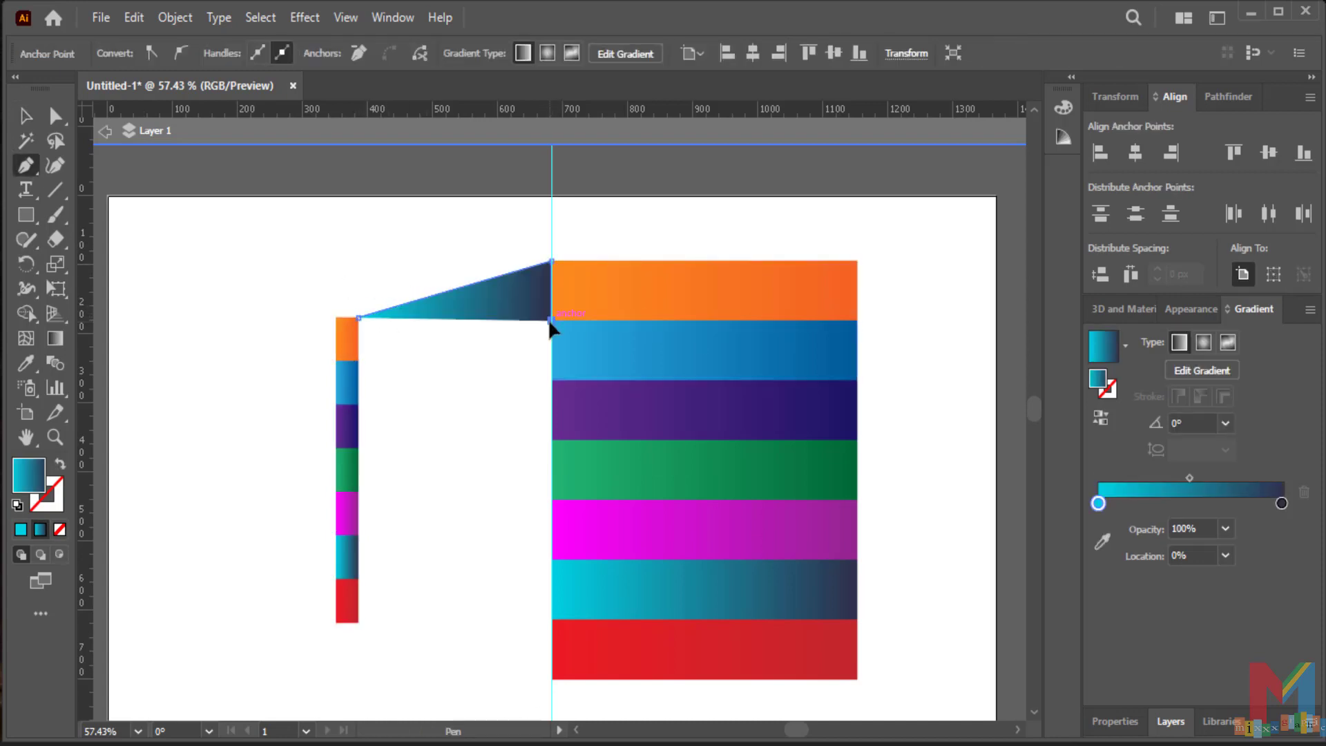
pyautogui.click(358, 361)
pyautogui.click(359, 318)
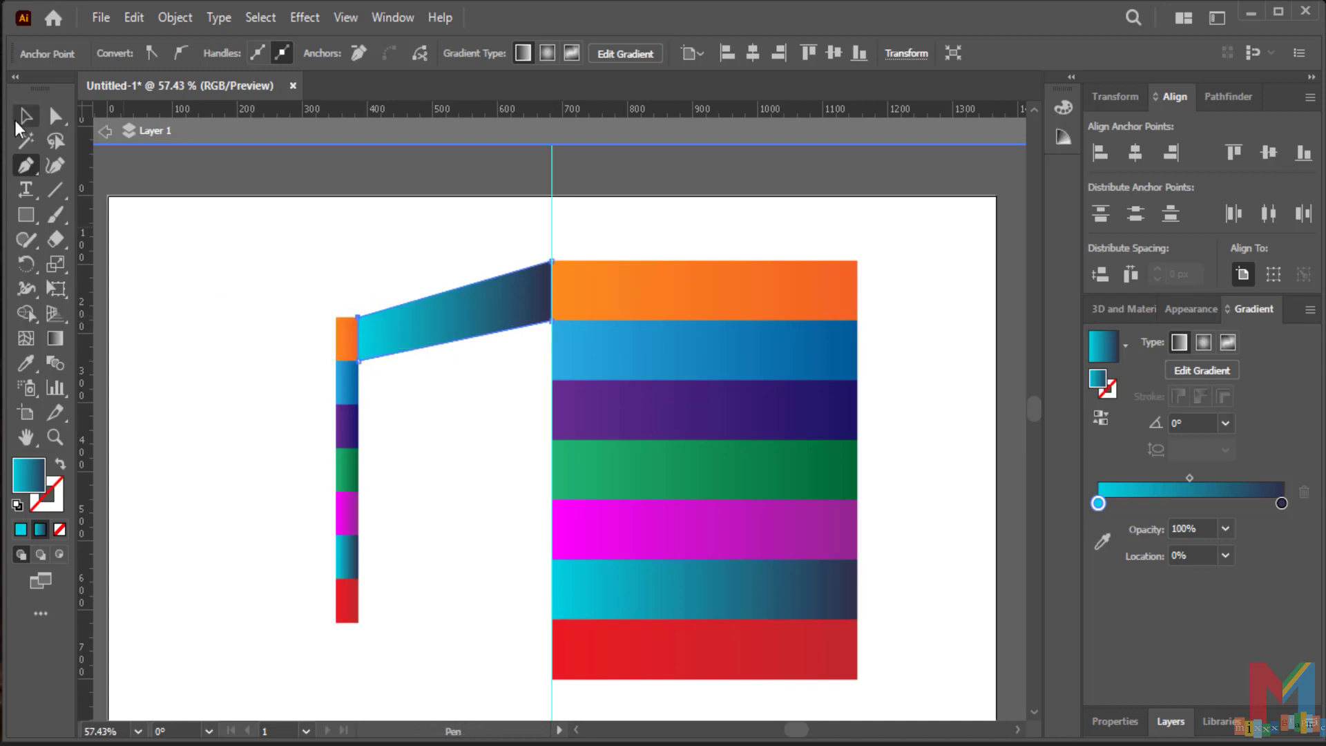
pyautogui.click(25, 363)
pyautogui.click(612, 286)
pyautogui.click(25, 118)
pyautogui.click(111, 231)
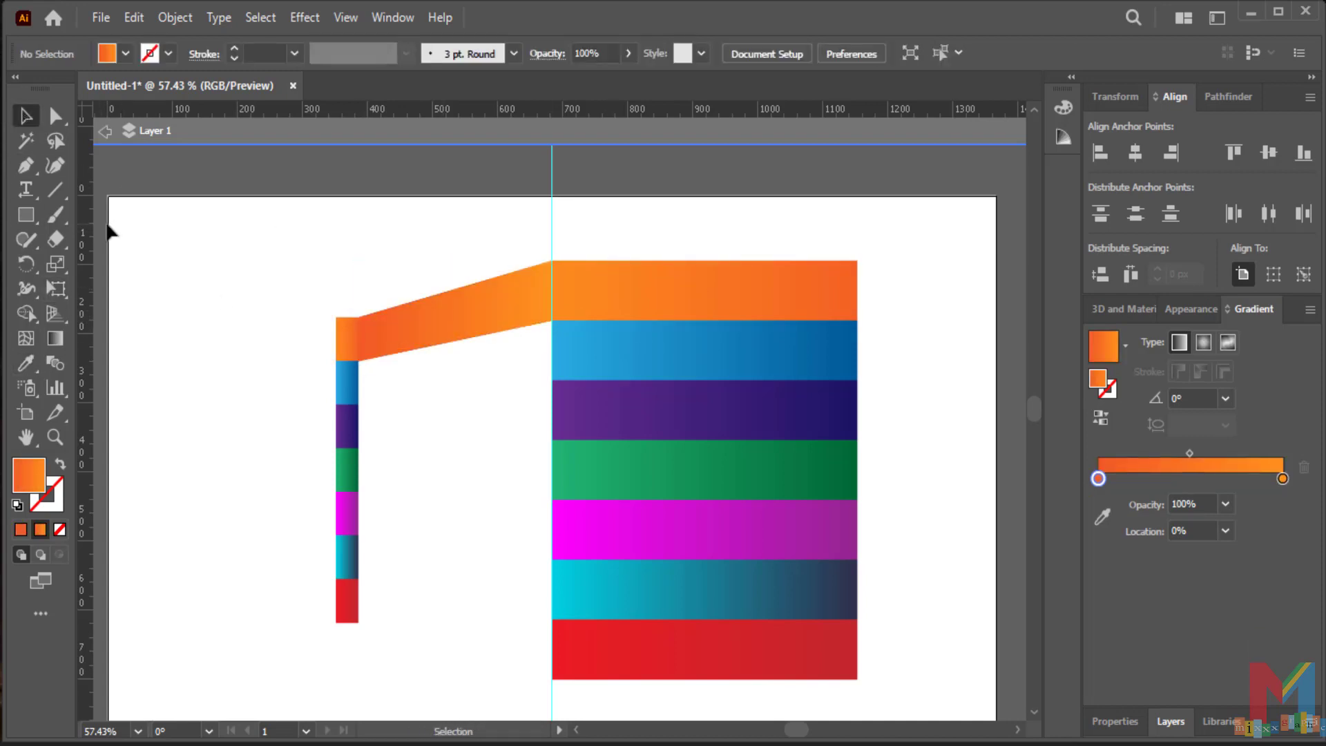
# - Draw a four-sided Pen connector between the strip's second segment and the second band, and fill it with the sampled blue gradient
pyautogui.click(26, 165)
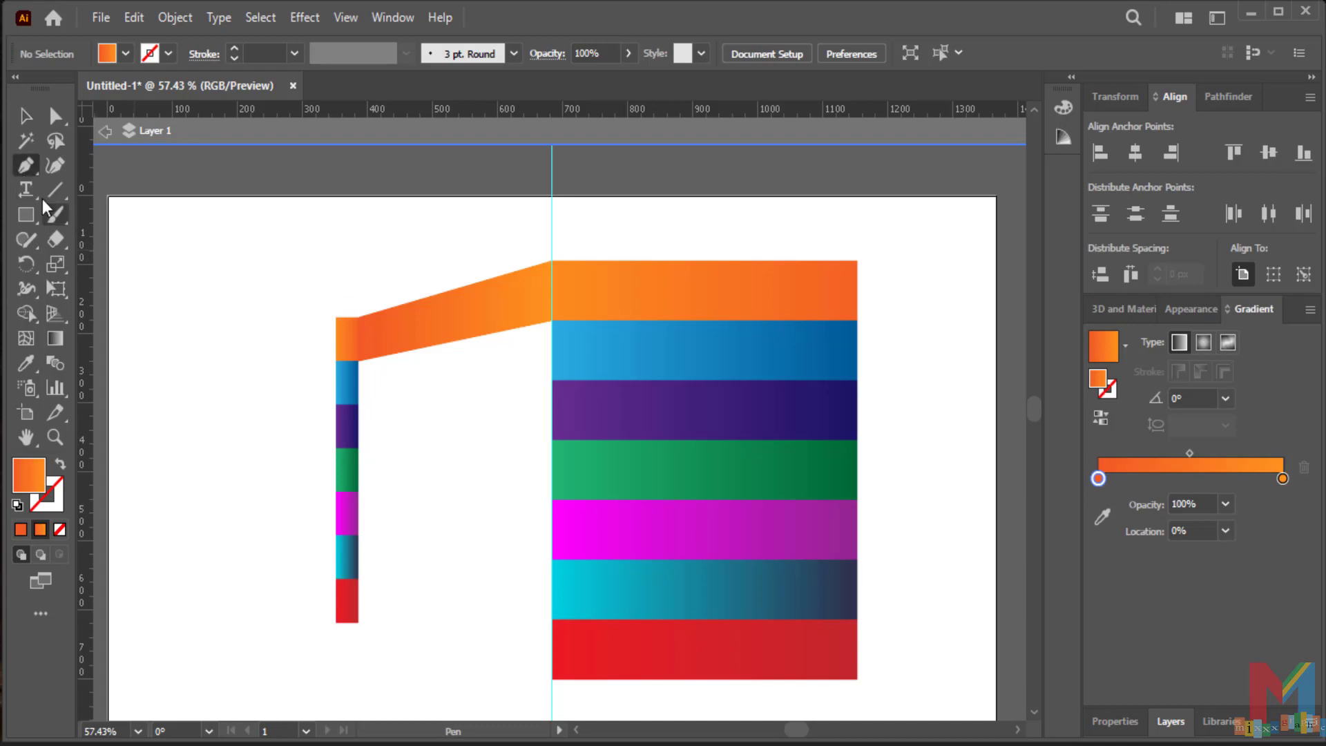
pyautogui.click(551, 321)
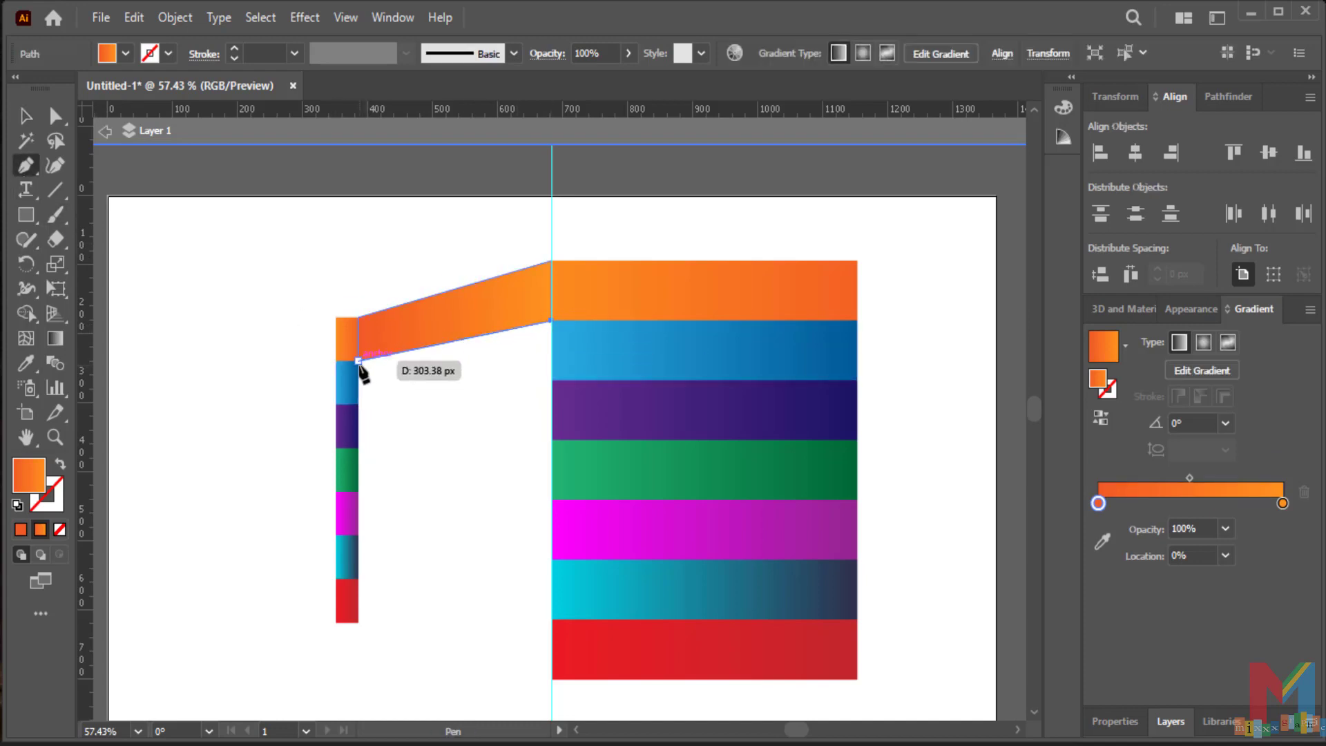
pyautogui.click(359, 361)
pyautogui.click(357, 404)
pyautogui.click(552, 382)
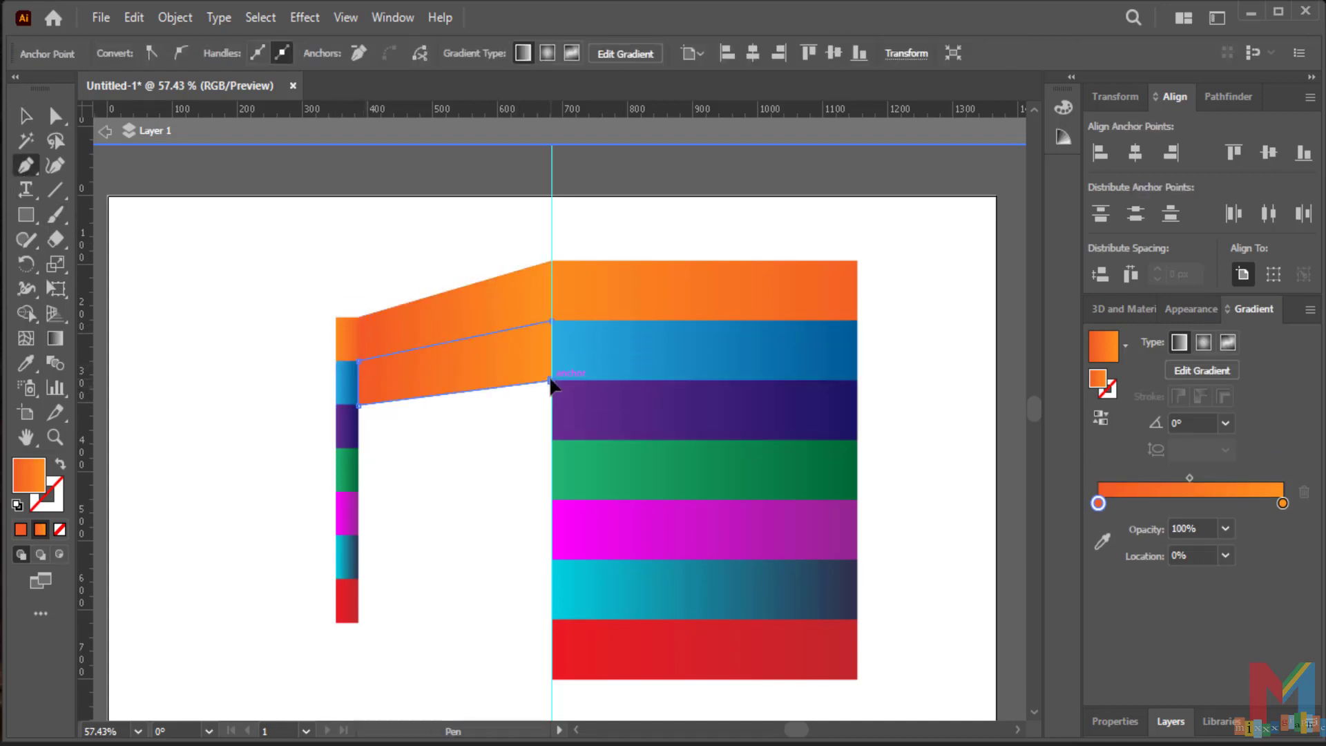
pyautogui.click(551, 322)
pyautogui.press('i')
pyautogui.click(666, 346)
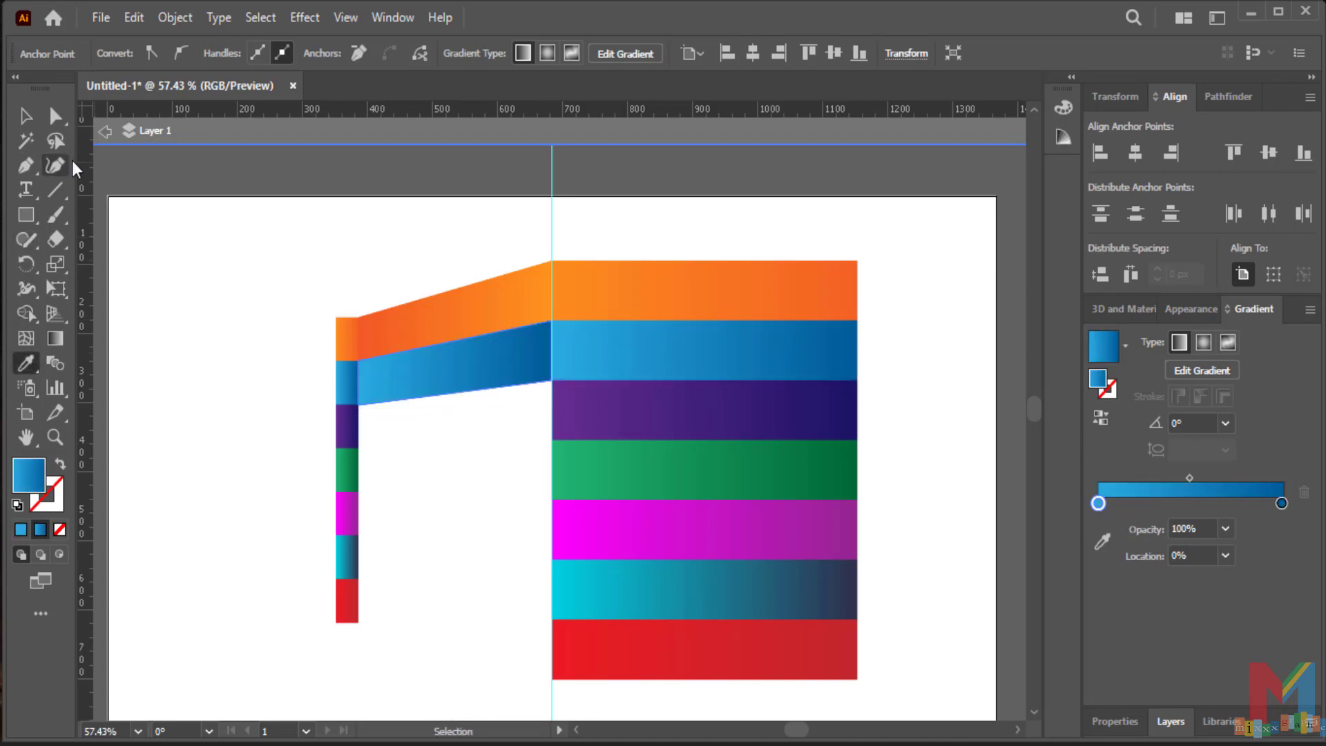
# - Draw a four-sided Pen connector between the strip's purple segment and the purple band, and fill it with the sampled purple gradient
pyautogui.click(26, 165)
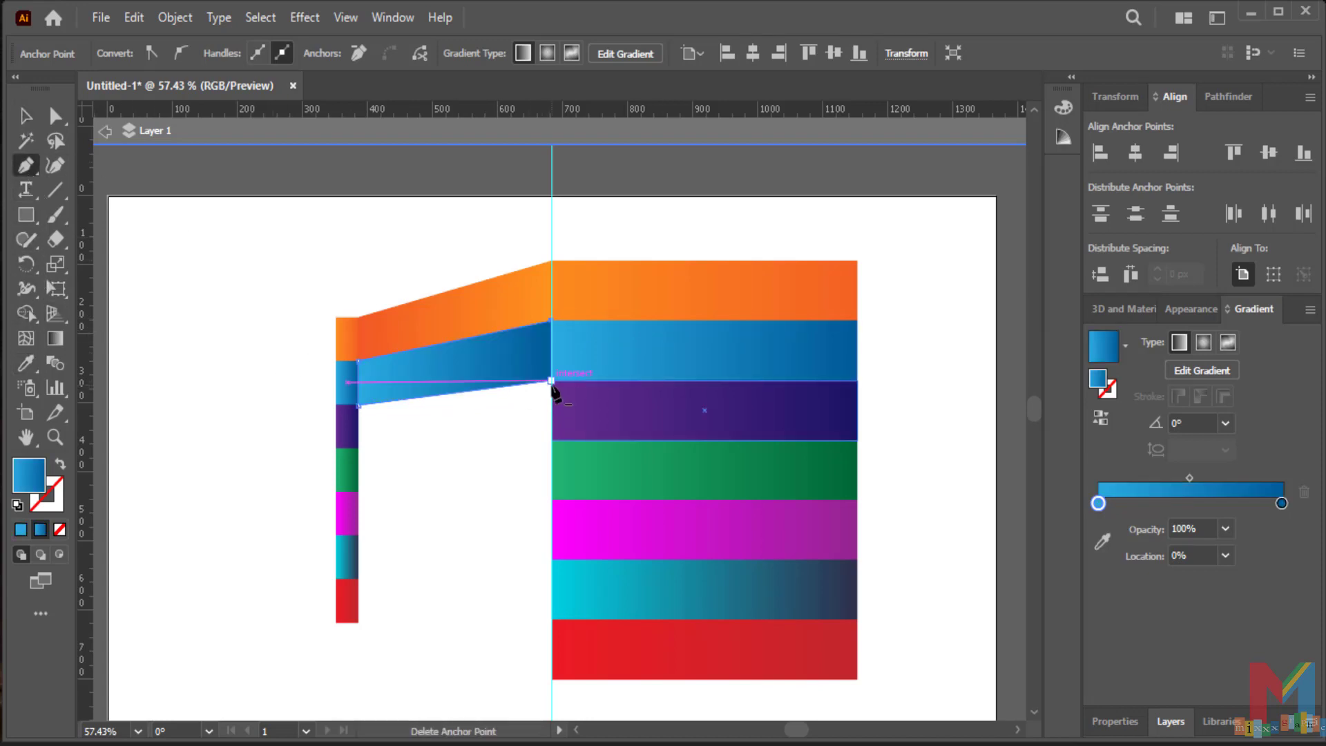
pyautogui.click(359, 449)
pyautogui.click(550, 440)
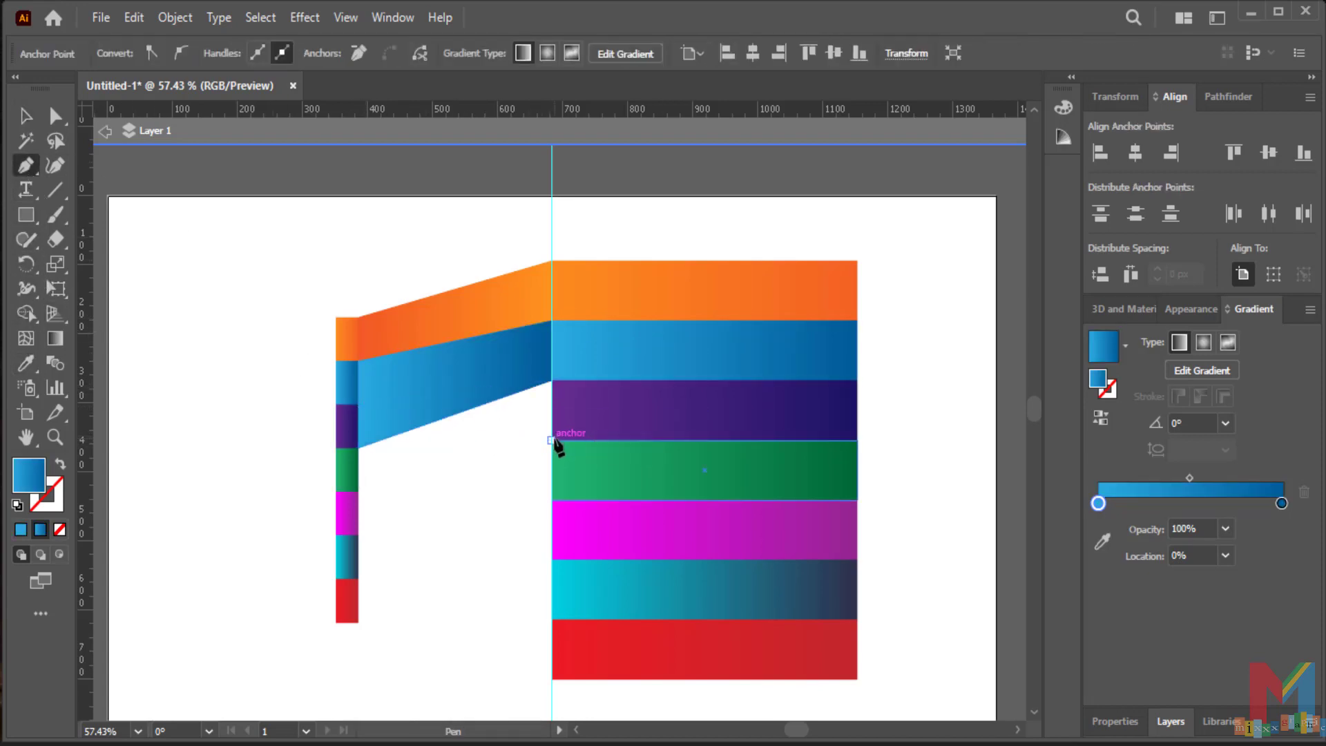
pyautogui.click(551, 381)
pyautogui.click(357, 405)
pyautogui.click(28, 364)
pyautogui.click(628, 393)
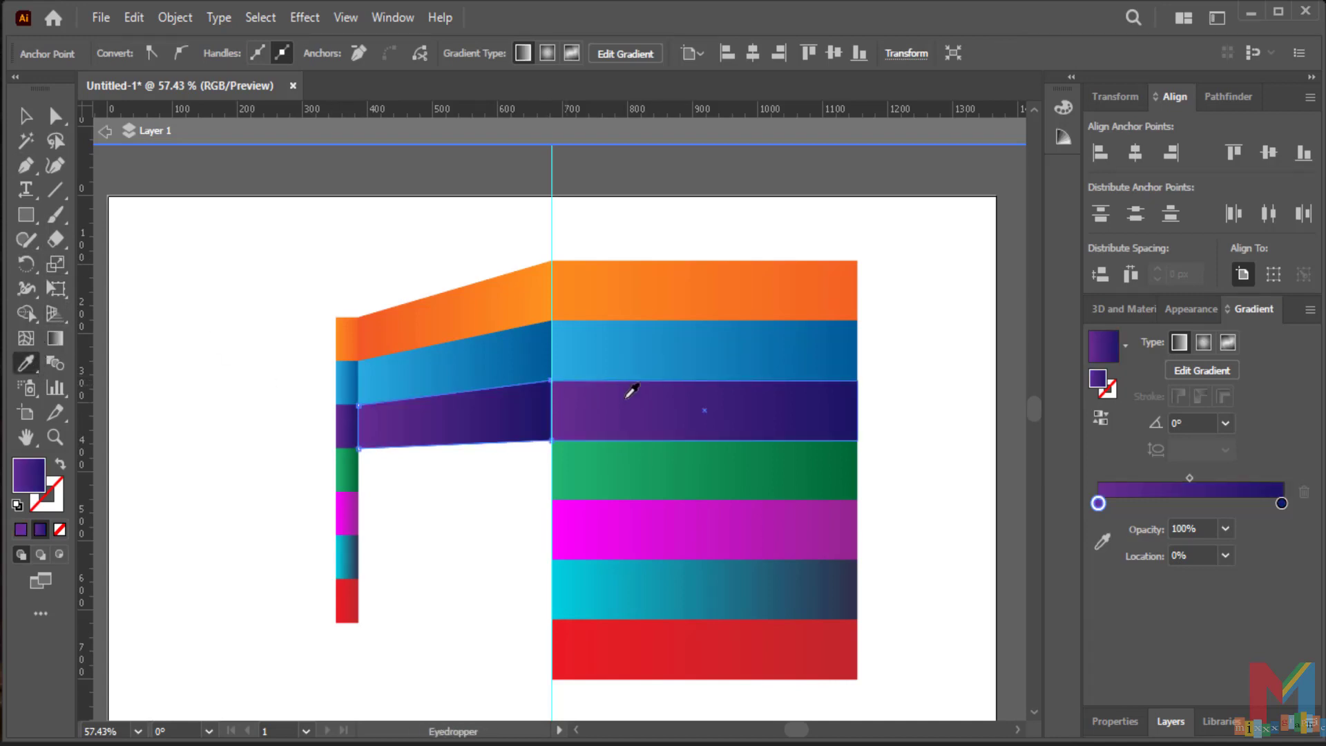
pyautogui.press('v')
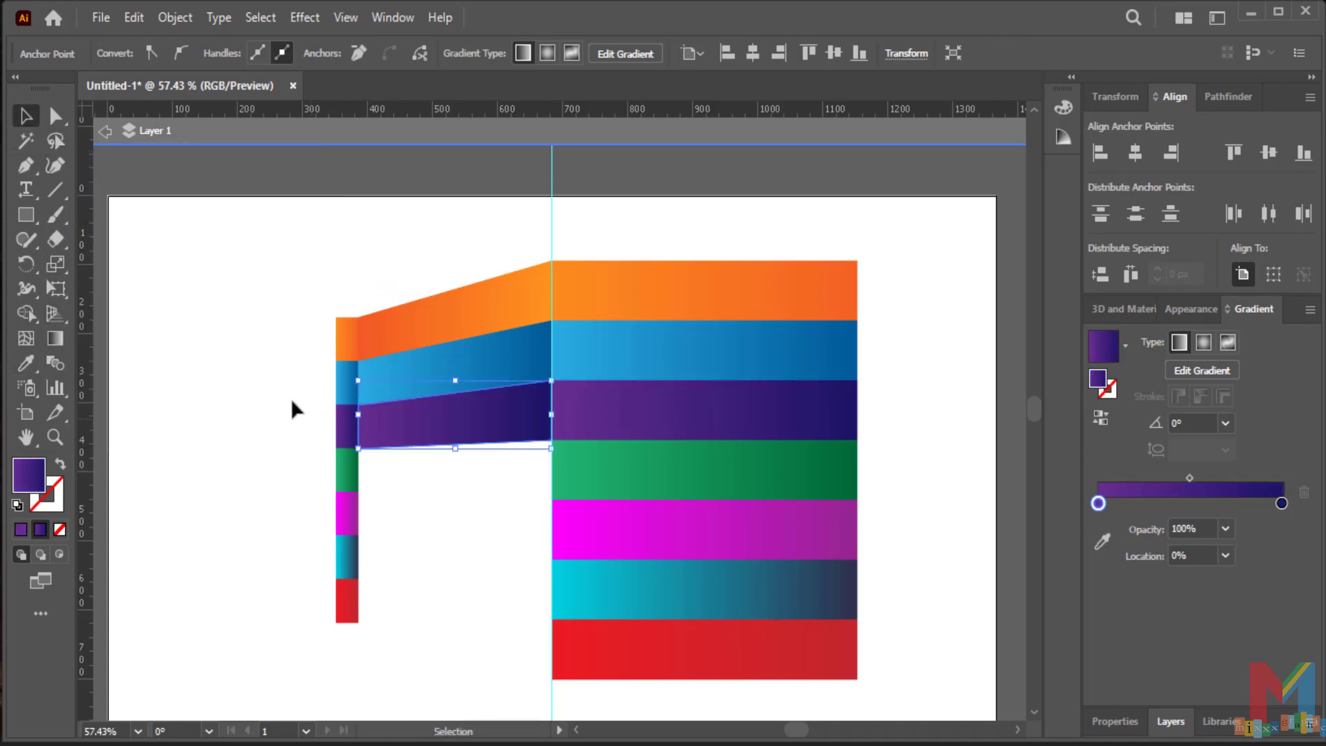
pyautogui.click(376, 477)
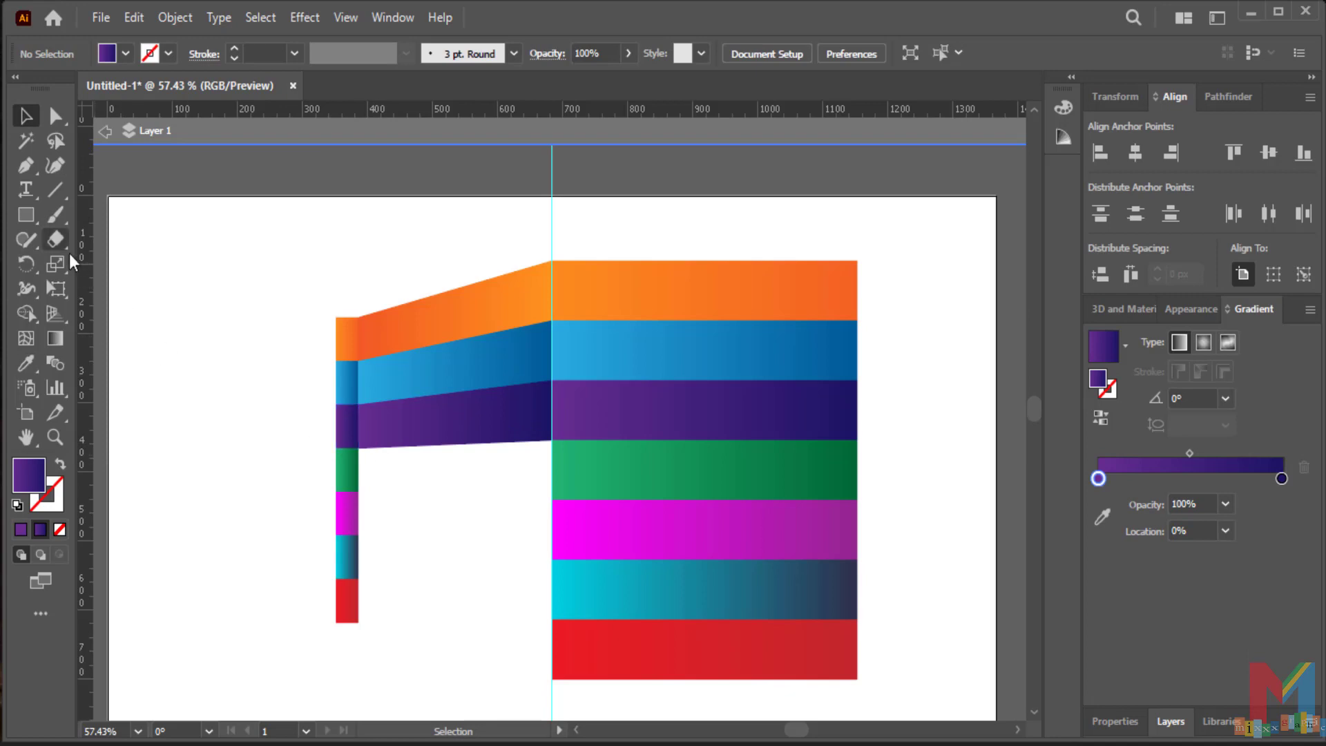
# - Draw a four-sided Pen connector between the strip's green segment and the green band, and fill it with the sampled green gradient
pyautogui.click(25, 165)
pyautogui.click(359, 449)
pyautogui.click(550, 441)
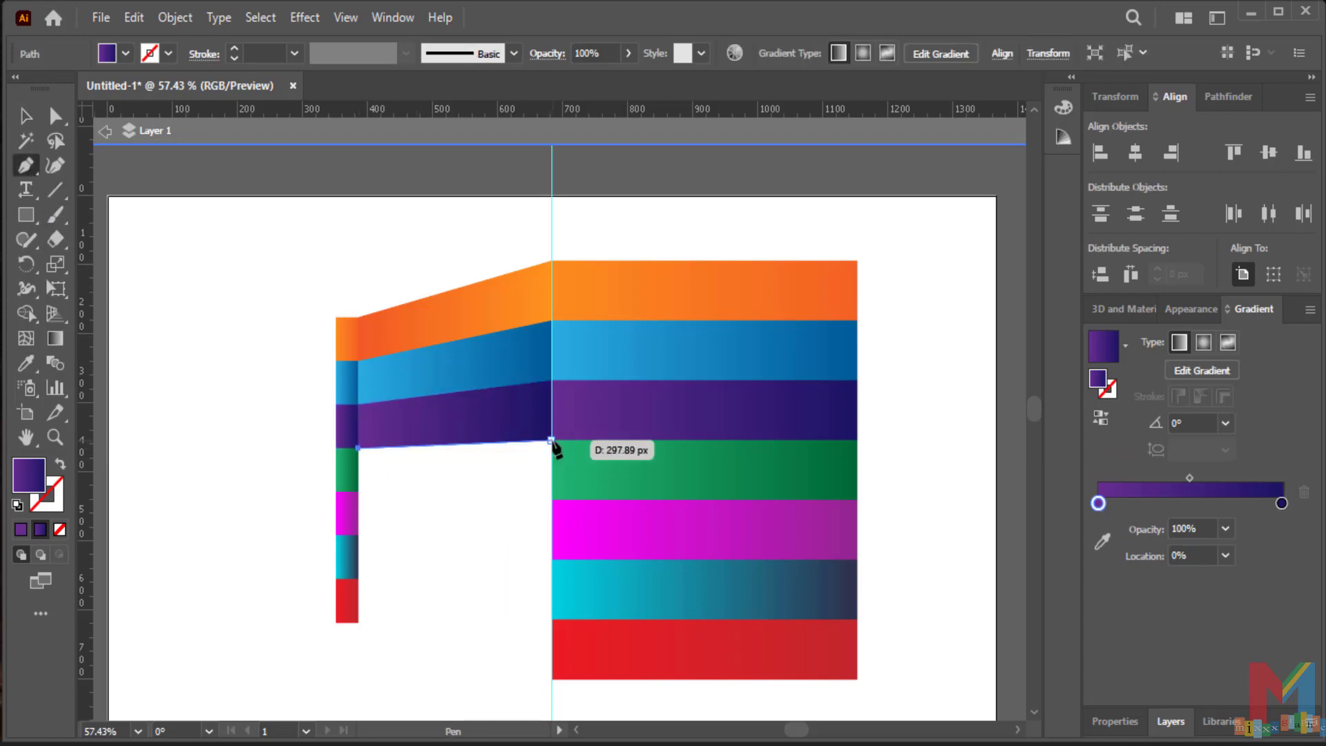
pyautogui.click(551, 500)
pyautogui.click(358, 492)
pyautogui.click(359, 449)
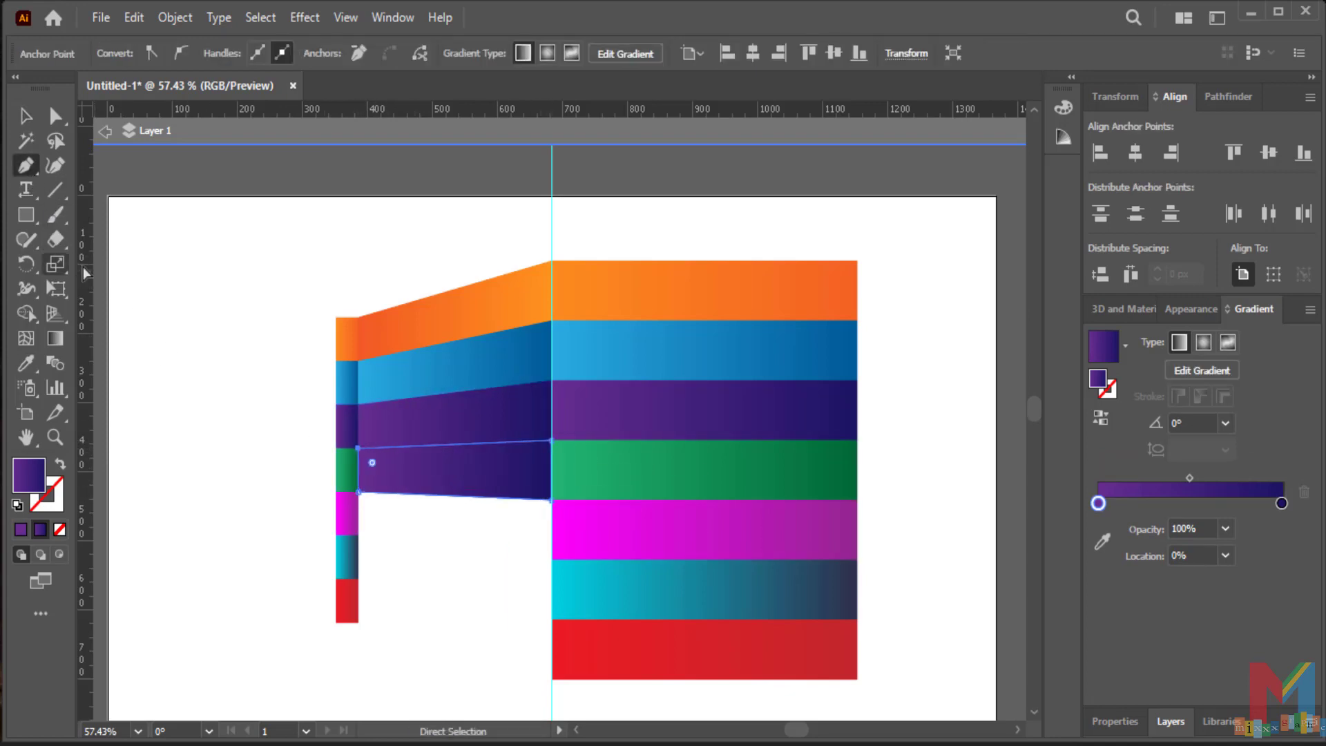
pyautogui.click(26, 363)
pyautogui.click(348, 471)
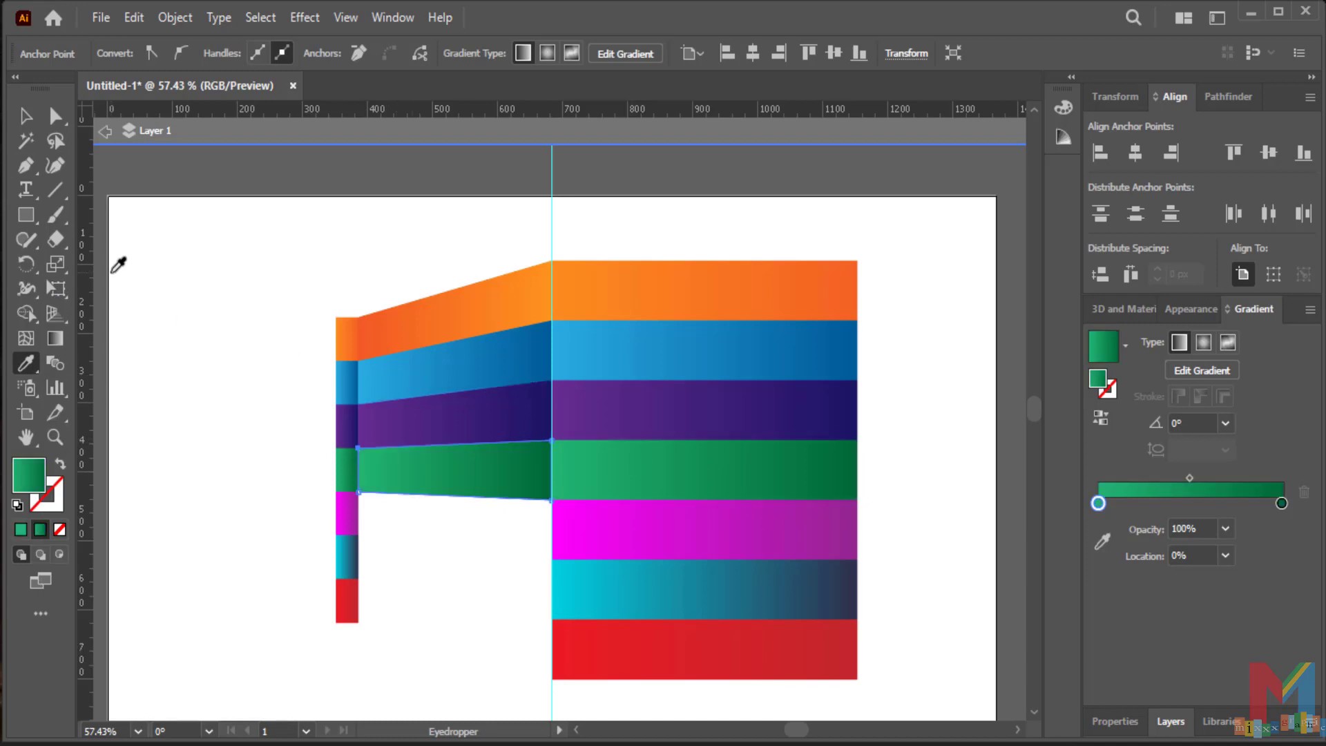
# - Draw a four-sided Pen connector between the strip's magenta segment and the magenta band, and fill it with the sampled magenta gradient
pyautogui.click(26, 165)
pyautogui.click(359, 492)
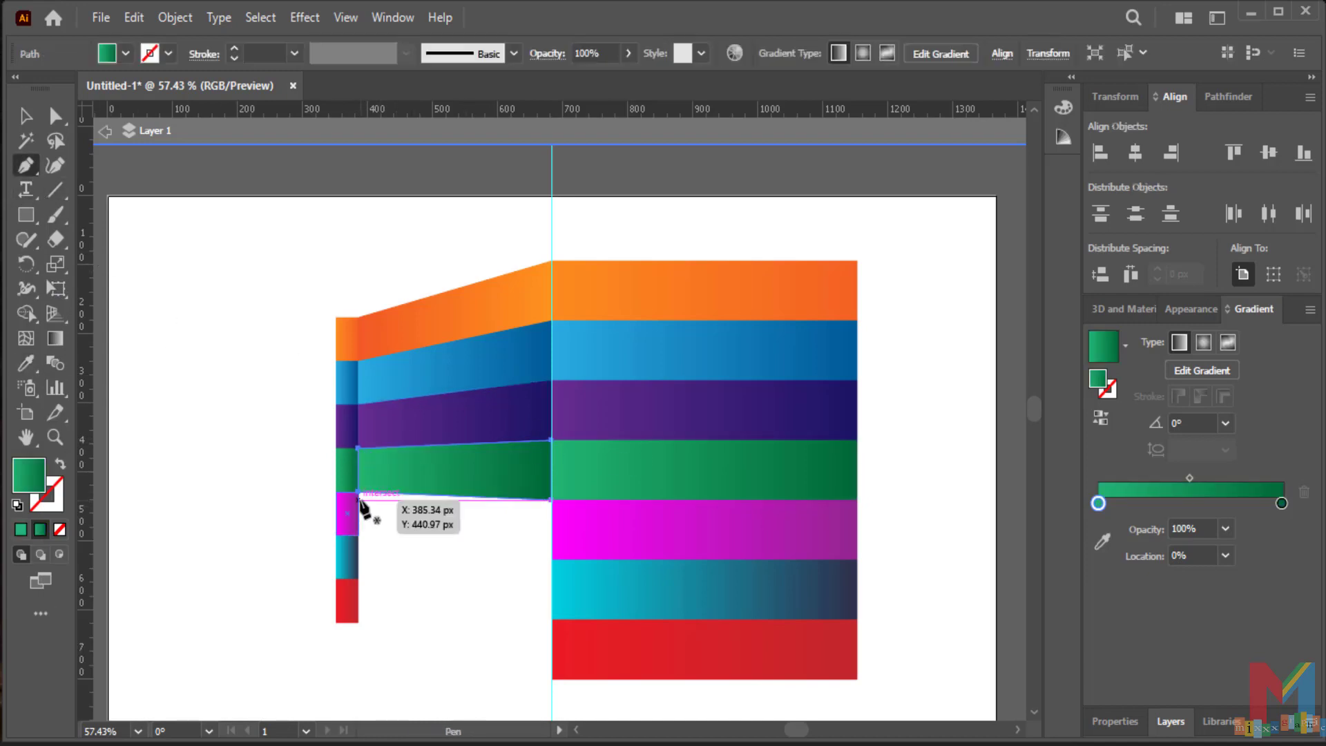
pyautogui.click(551, 500)
pyautogui.click(551, 560)
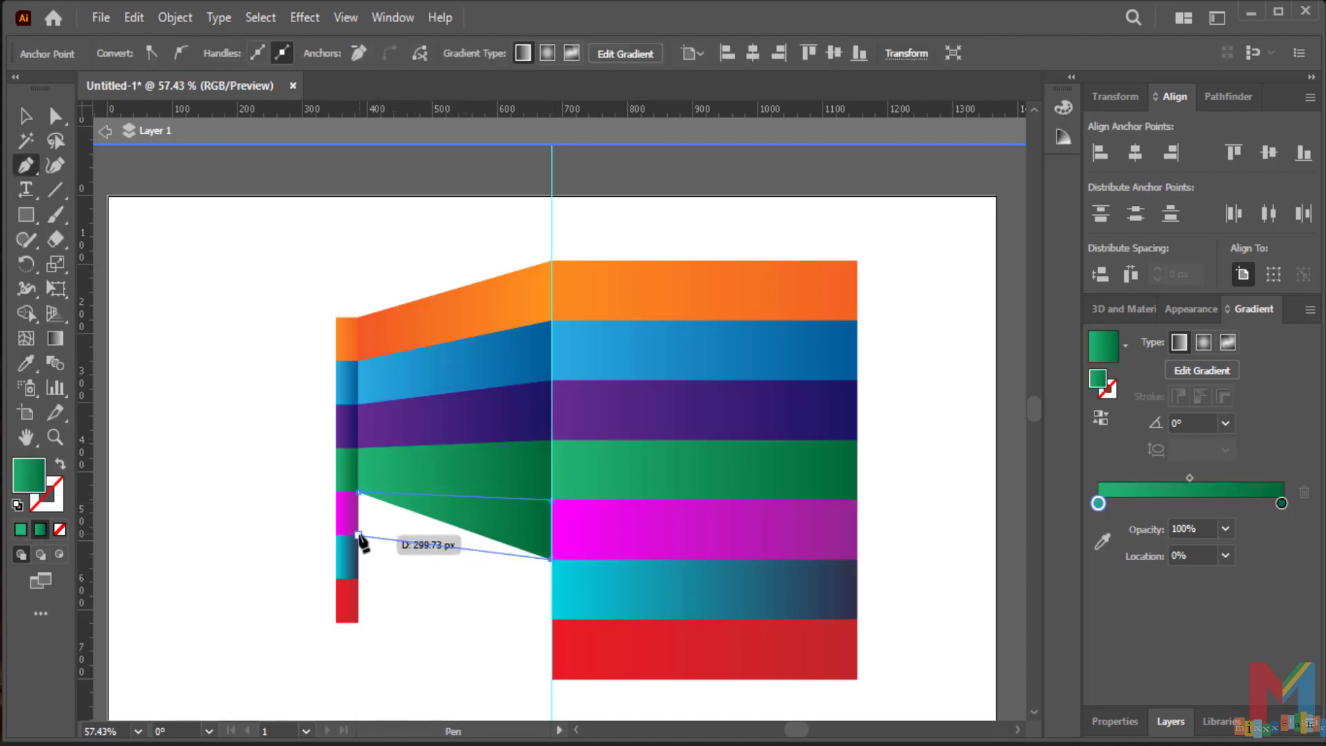
pyautogui.click(359, 535)
pyautogui.click(359, 494)
pyautogui.click(26, 363)
pyautogui.click(580, 528)
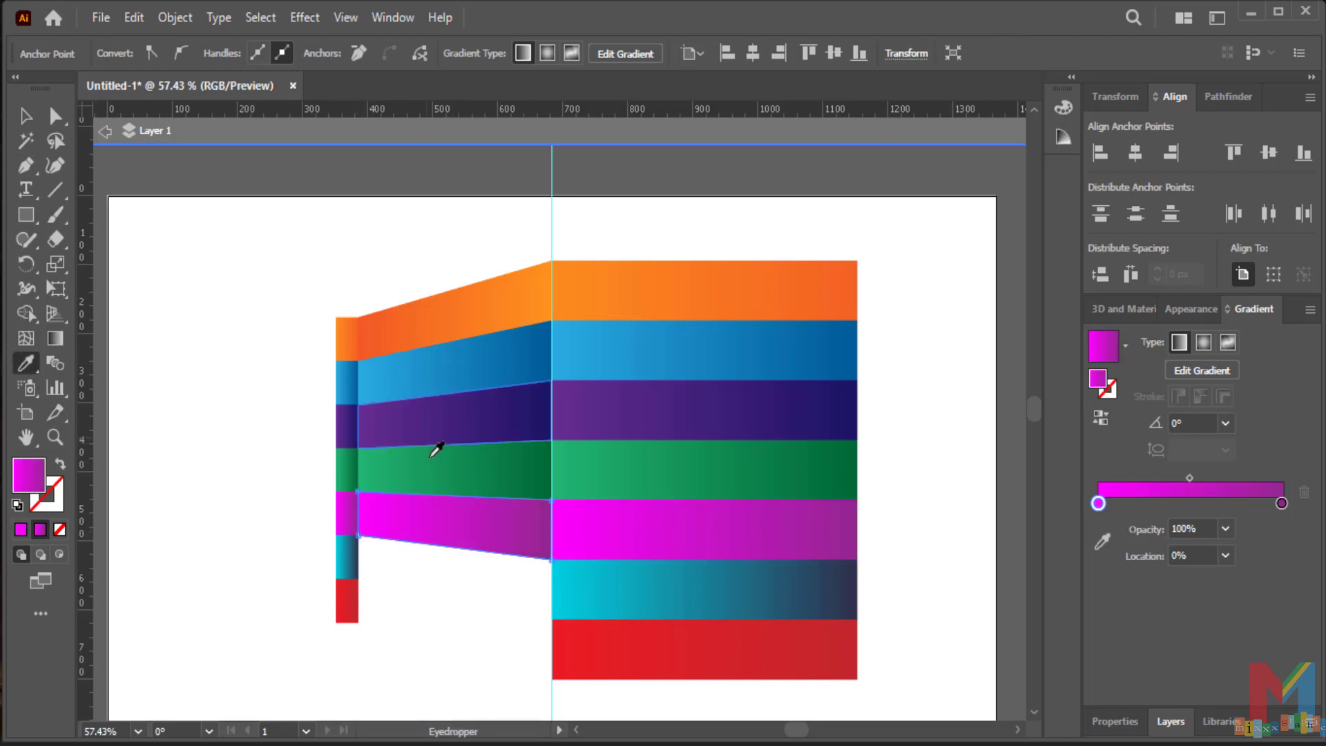
# - Draw a four-sided Pen connector between the strip's cyan segment and the cyan band, and fill it with the sampled cyan-to-dark gradient
pyautogui.press('p')
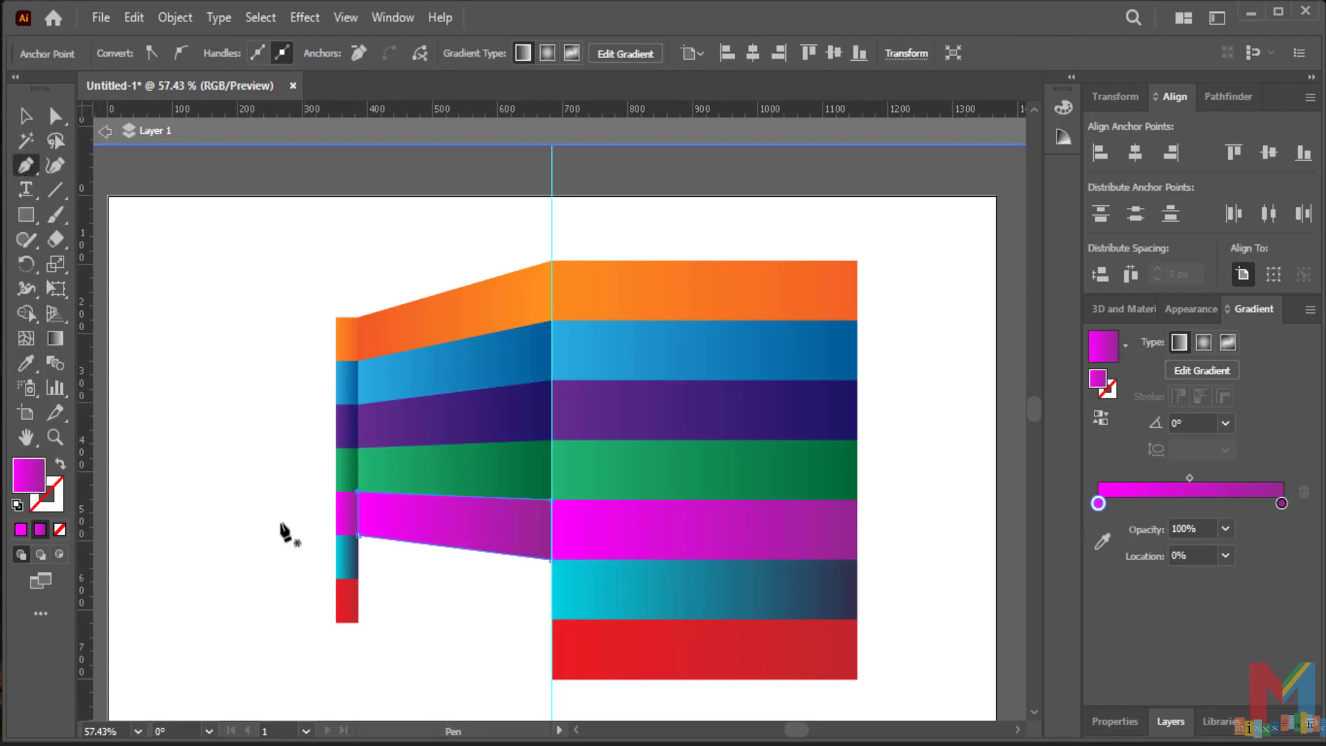
pyautogui.click(359, 536)
pyautogui.hotkey('ctrl', 'z')
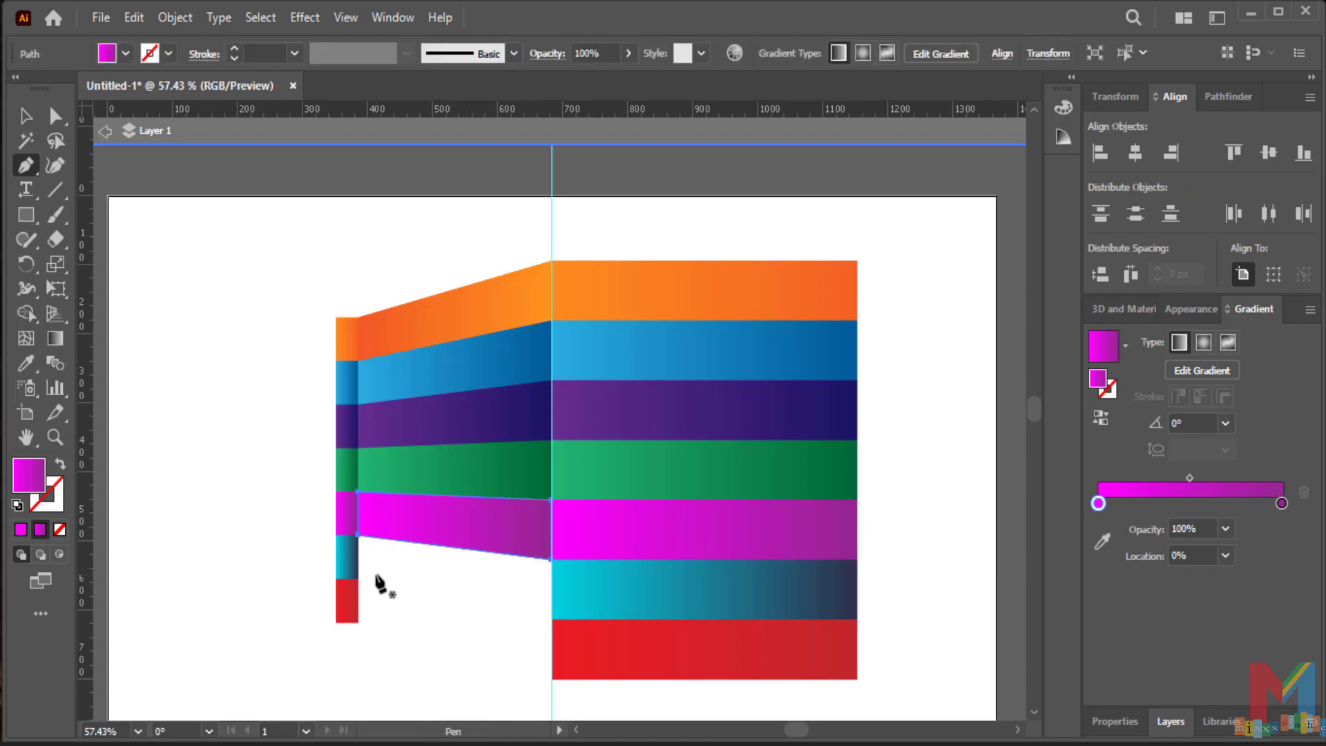
pyautogui.click(359, 536)
pyautogui.click(551, 559)
pyautogui.click(552, 620)
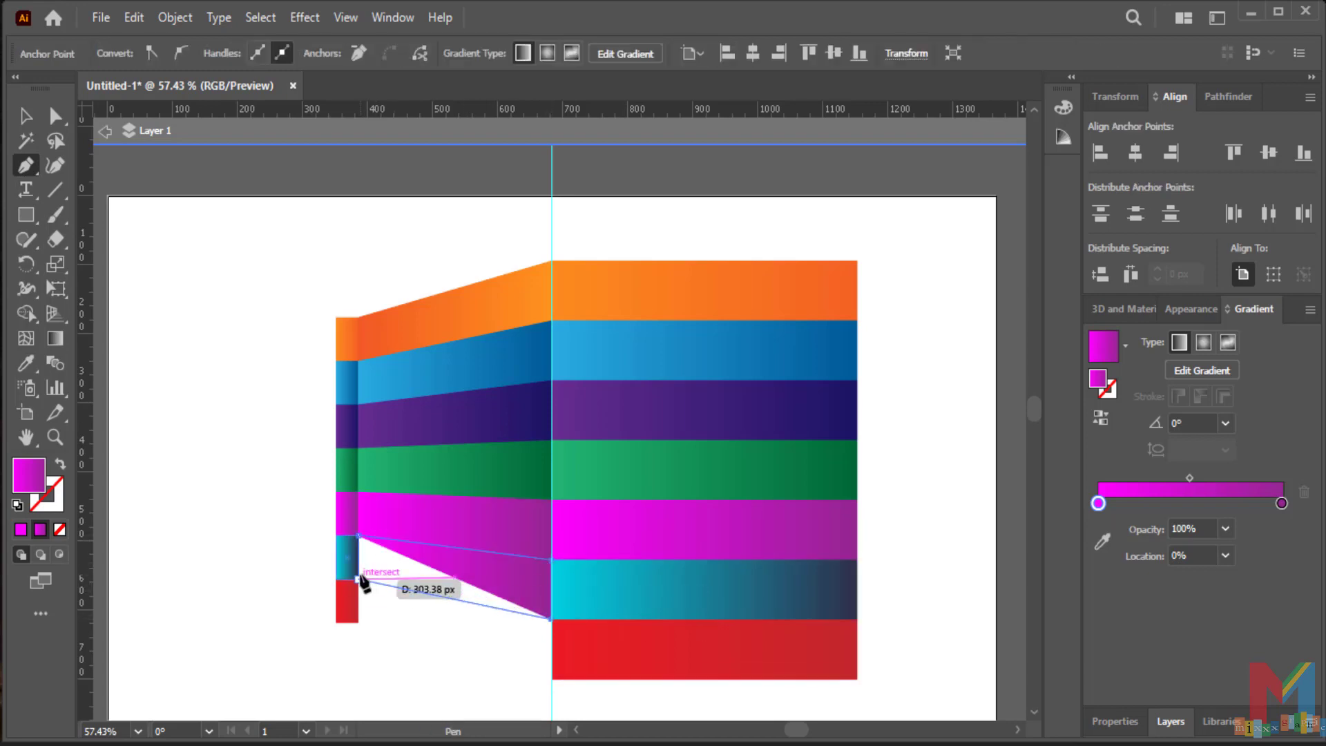
pyautogui.click(359, 579)
pyautogui.click(358, 536)
pyautogui.press('i')
pyautogui.click(648, 586)
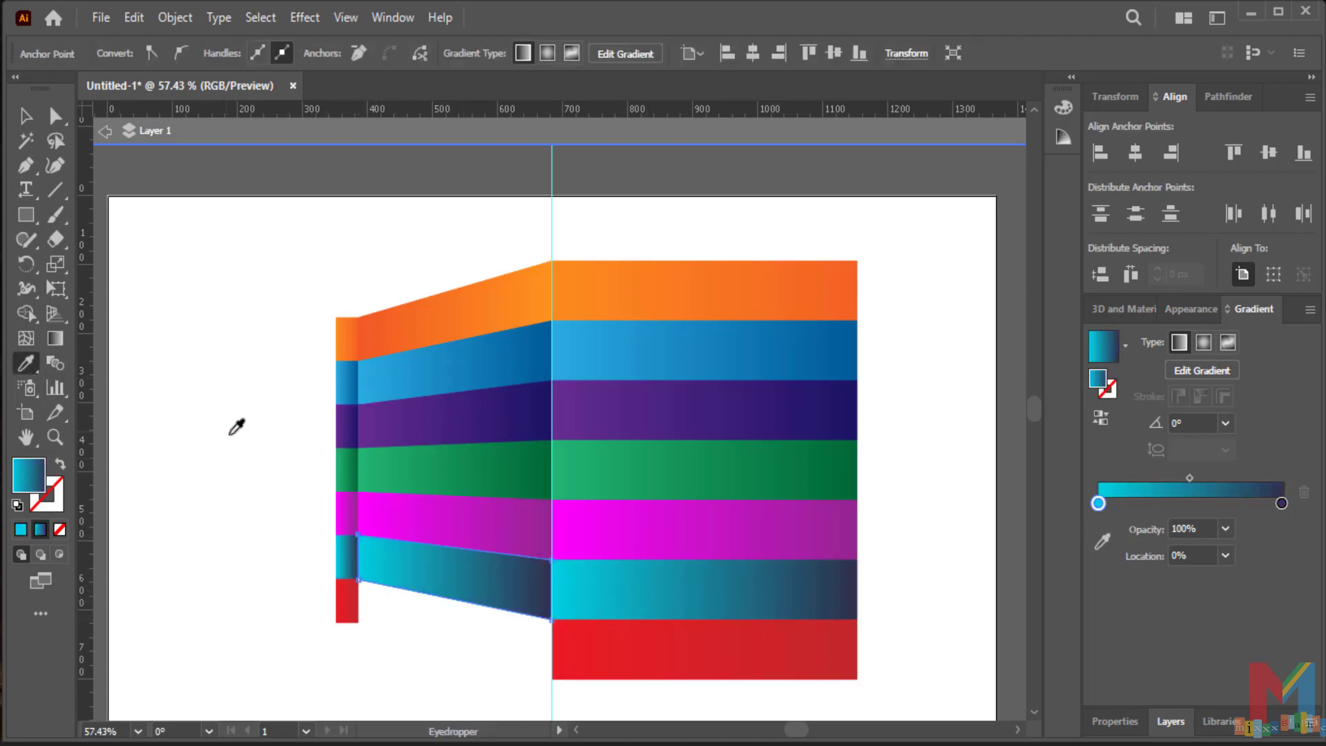
# - Draw a four-sided Pen connector between the strip's red segment and the red band, and fill it with the sampled red gradient
pyautogui.press('p')
pyautogui.click(359, 579)
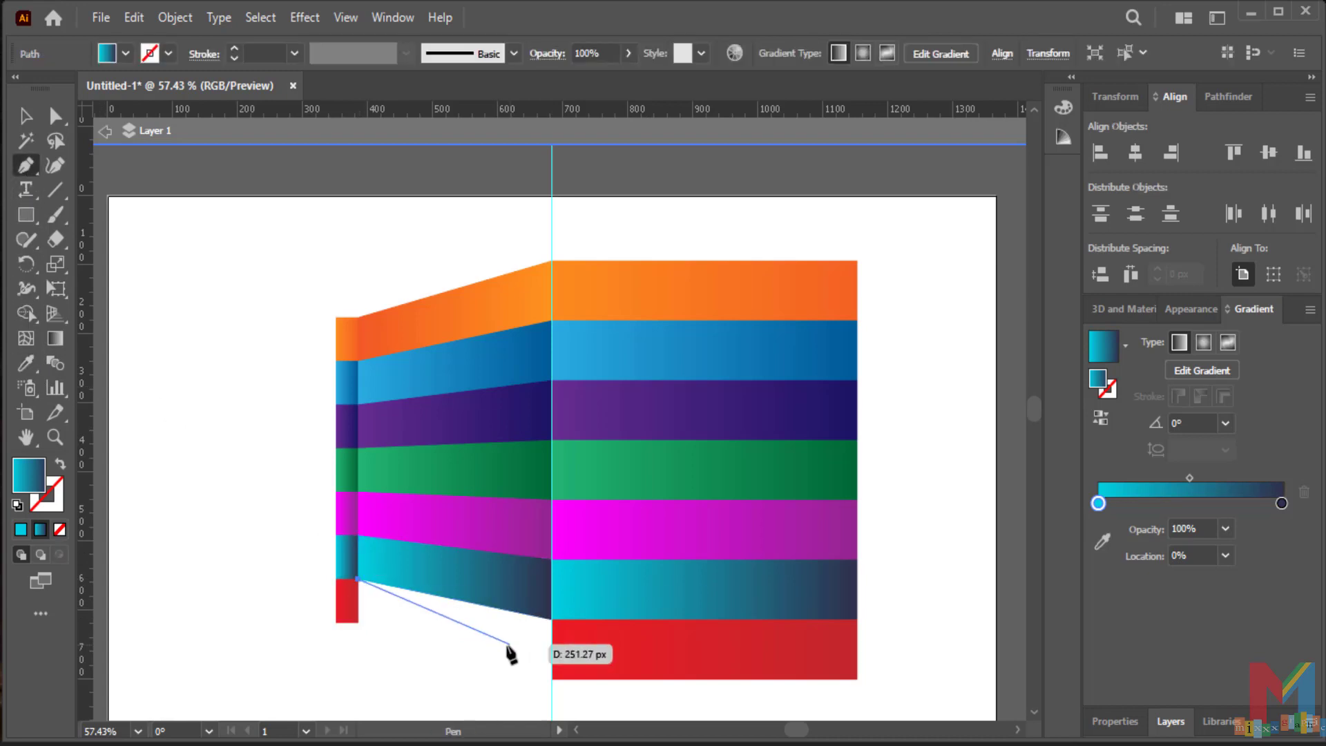
pyautogui.click(551, 620)
pyautogui.click(552, 679)
pyautogui.click(358, 623)
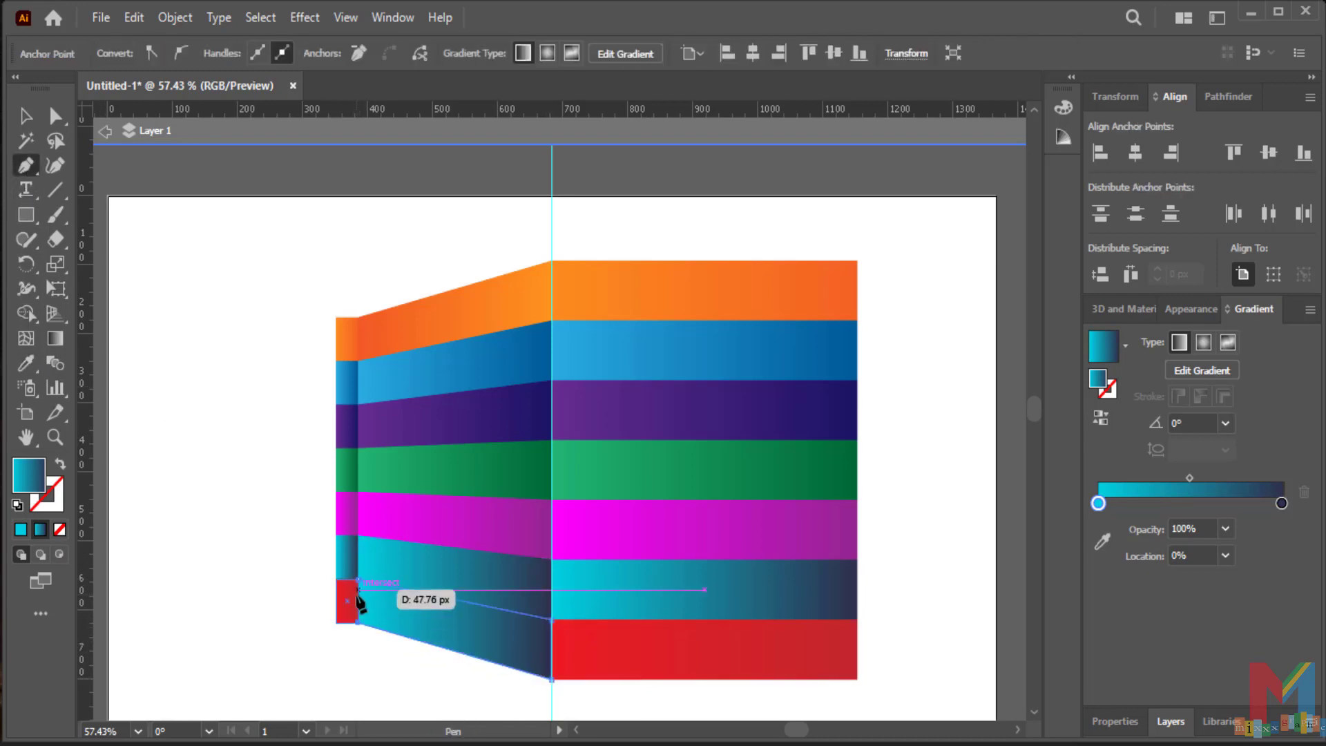
pyautogui.click(359, 579)
pyautogui.click(26, 364)
pyautogui.click(623, 649)
pyautogui.press('v')
pyautogui.click(156, 253)
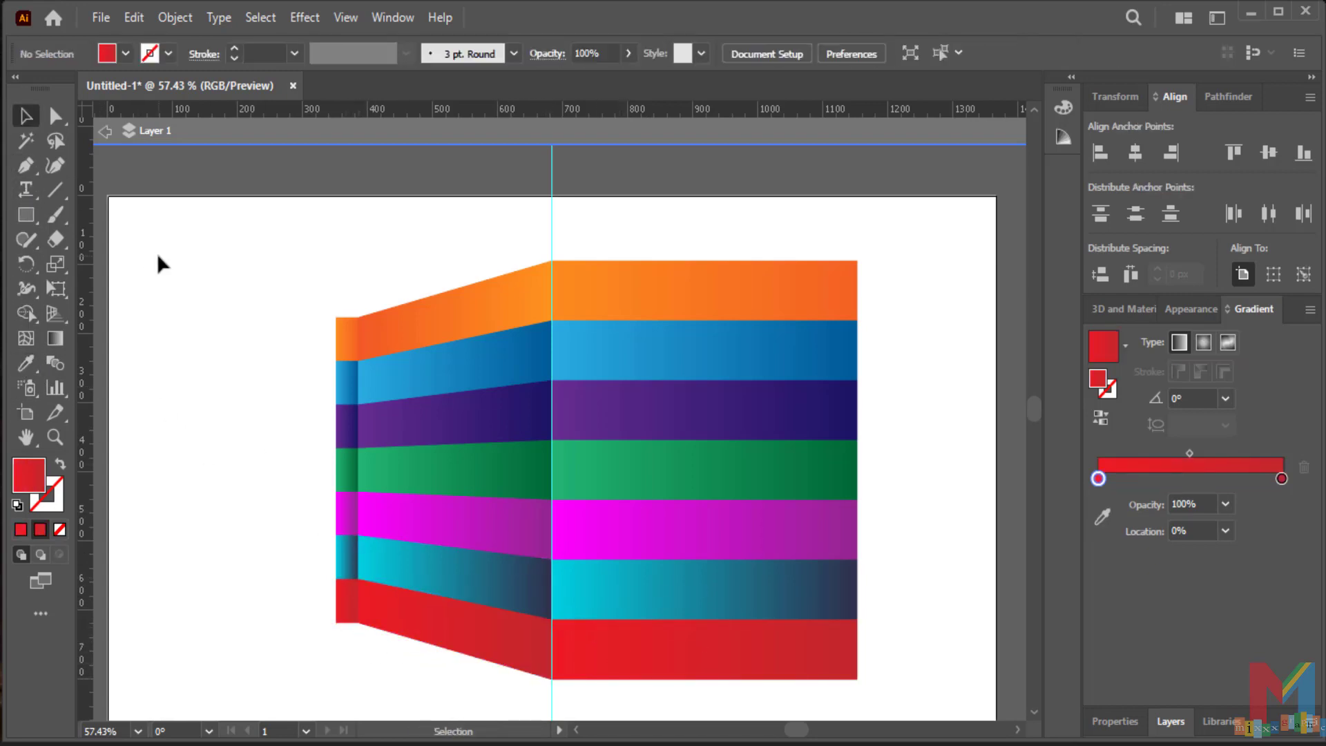
# - Stretch all seven segments of the narrow strip together to the artboard's left edge
pyautogui.moveTo(335, 284); pyautogui.dragTo(297, 614)
pyautogui.moveTo(346, 284); pyautogui.dragTo(288, 649)
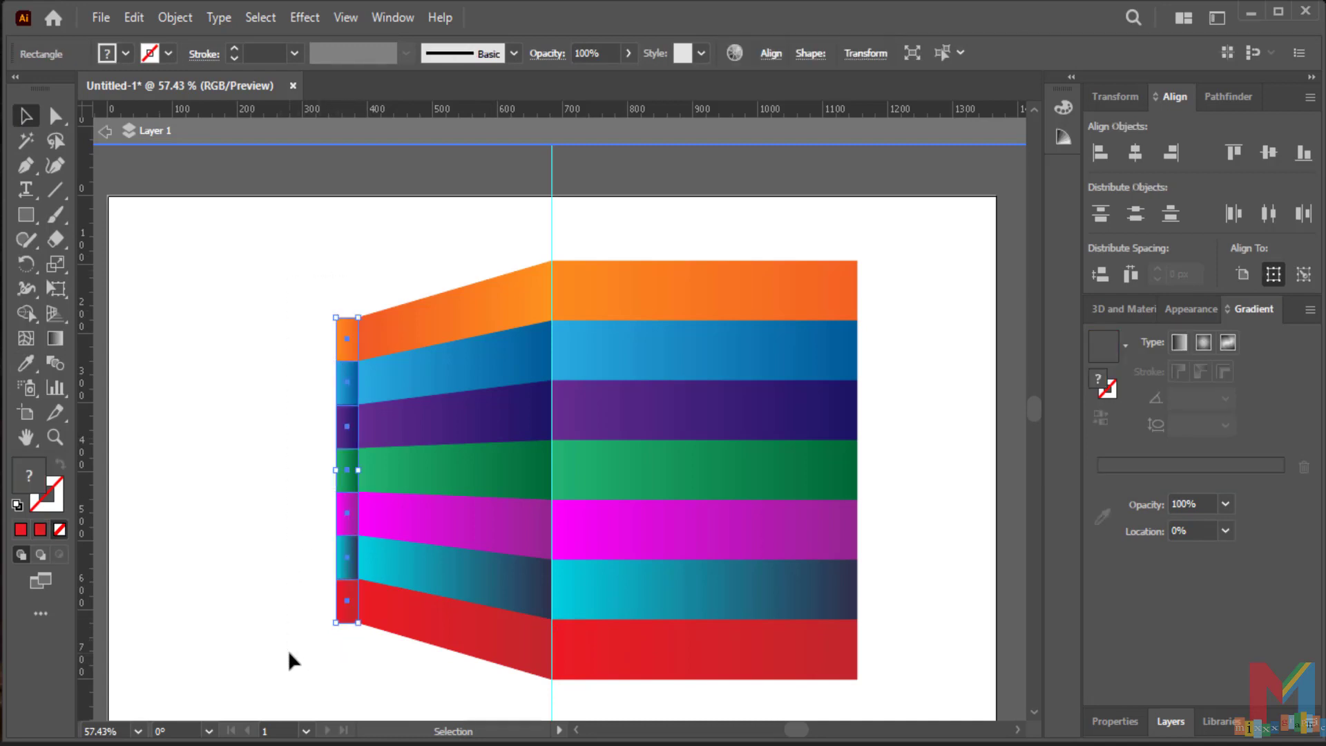
pyautogui.moveTo(334, 473); pyautogui.dragTo(108, 473)
pyautogui.click(297, 665)
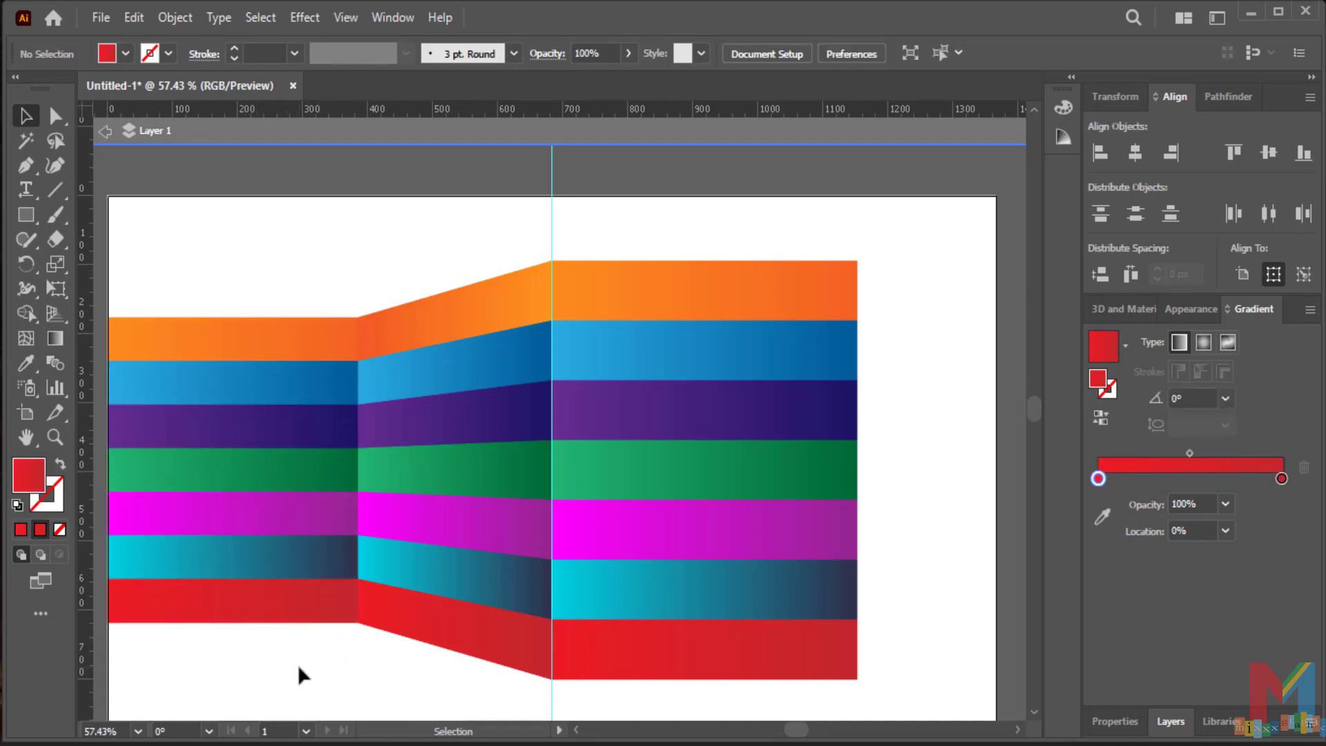
# - Vary the wide bands' right ends by shortening the orange, purple and green bands and lengthening the blue band
pyautogui.click(841, 281)
pyautogui.moveTo(840, 281); pyautogui.dragTo(814, 288)
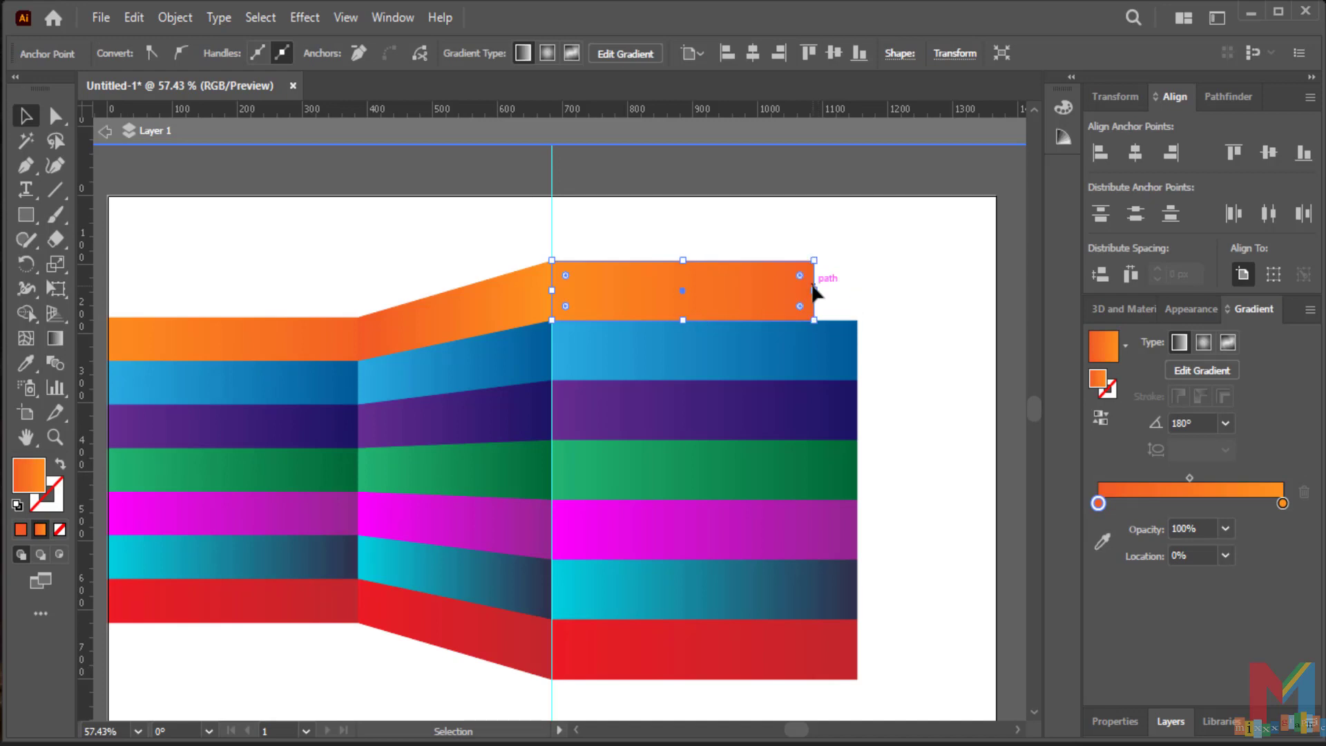
pyautogui.click(848, 371)
pyautogui.moveTo(860, 357); pyautogui.dragTo(900, 353)
pyautogui.moveTo(857, 411); pyautogui.dragTo(755, 411)
pyautogui.click(860, 471)
pyautogui.moveTo(860, 471); pyautogui.dragTo(829, 471)
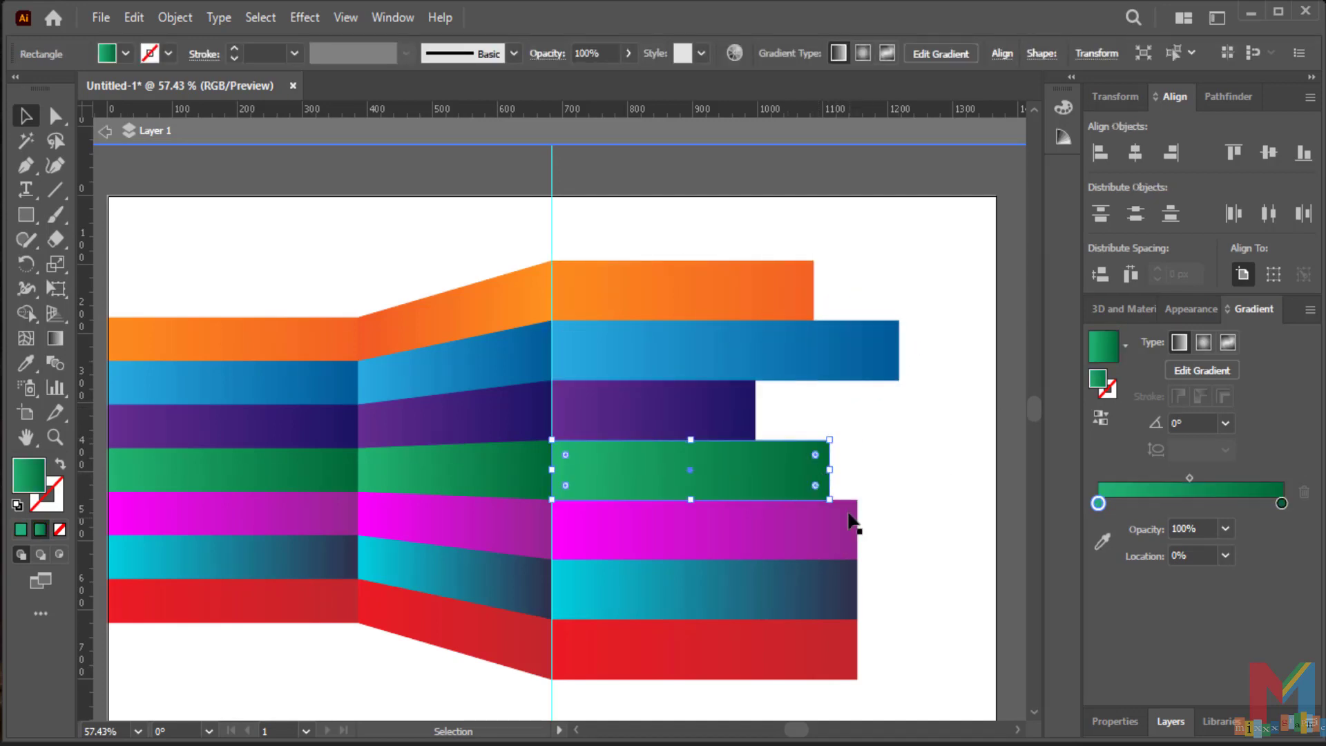
# - Shorten the wide magenta and red bands at their right ends, and slightly lengthen the cyan and green bands
pyautogui.click(860, 535)
pyautogui.moveTo(860, 534); pyautogui.dragTo(798, 537)
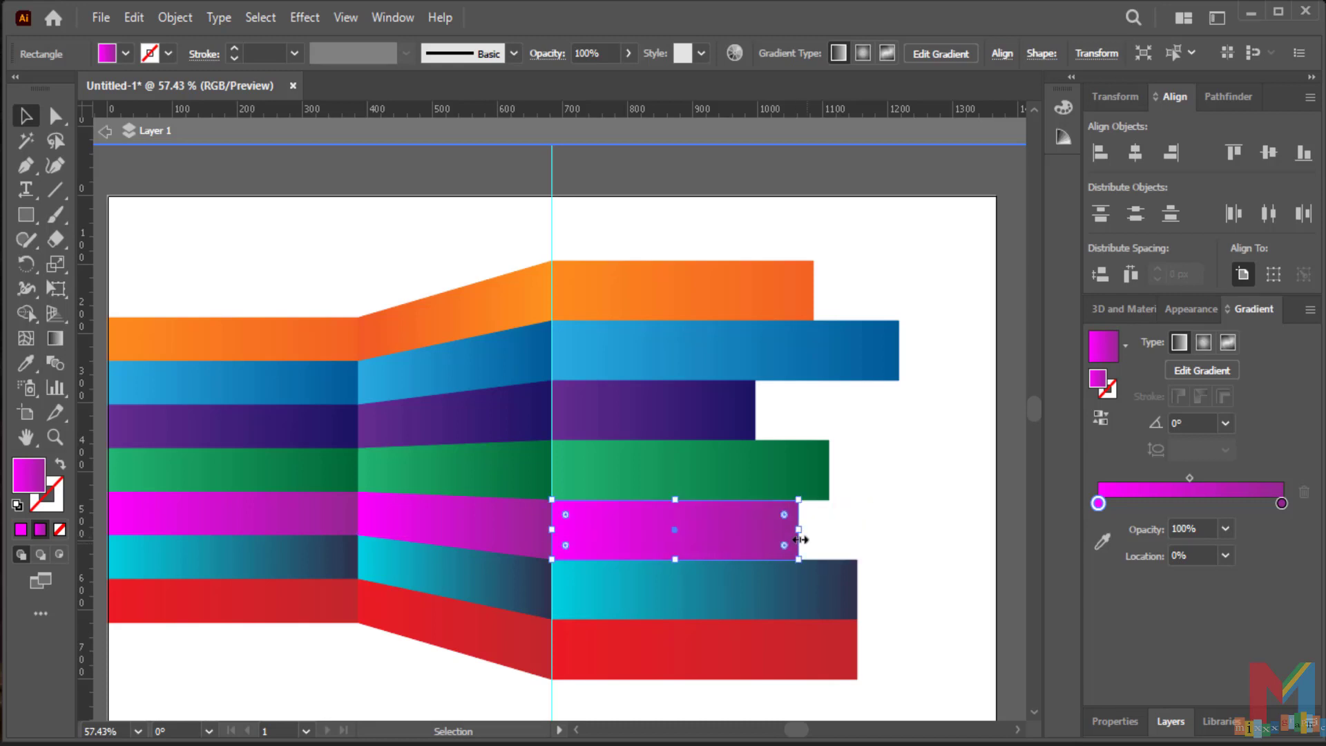
pyautogui.click(854, 587)
pyautogui.moveTo(854, 587); pyautogui.dragTo(738, 595)
pyautogui.moveTo(744, 596); pyautogui.dragTo(871, 596)
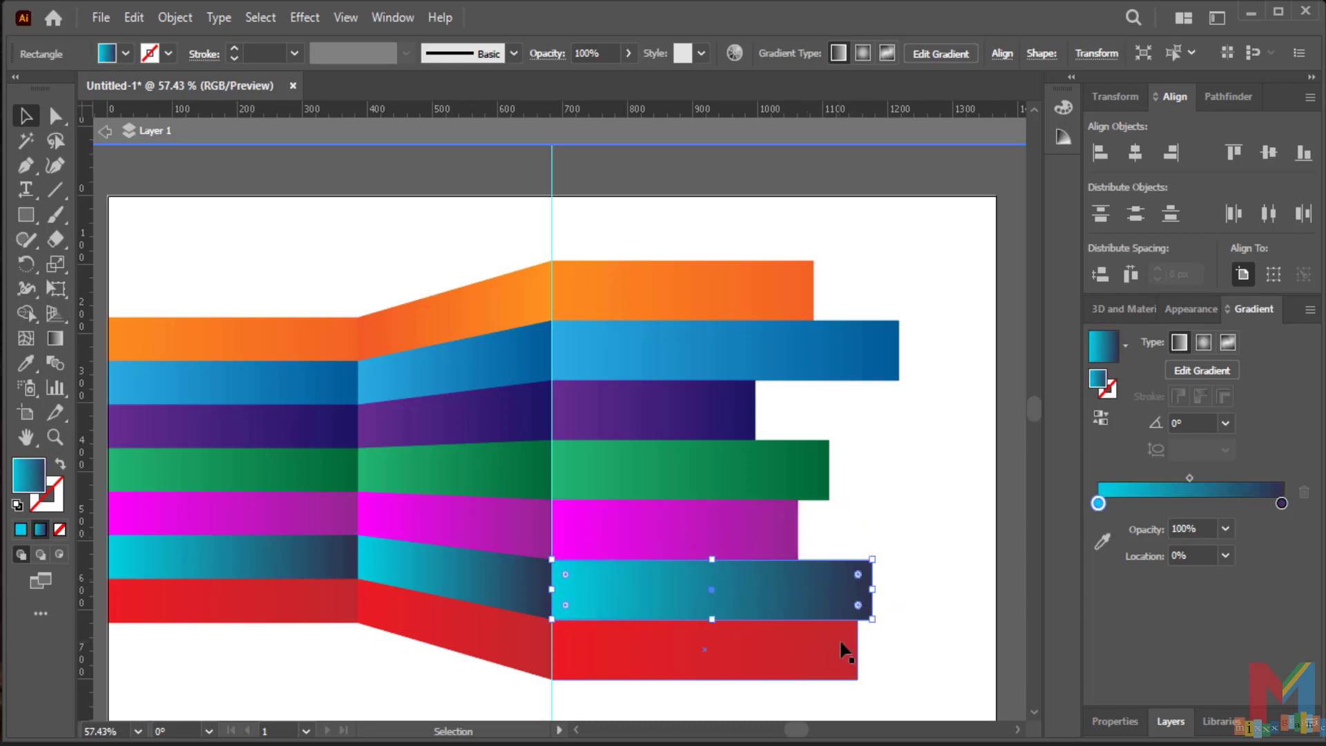
pyautogui.click(843, 645)
pyautogui.moveTo(857, 649); pyautogui.dragTo(742, 657)
pyautogui.click(782, 484)
pyautogui.moveTo(829, 470); pyautogui.dragTo(848, 469)
# - Move the vertical guide past the artboard's right edge and draw a triangular Pen tip on the orange band's right end
pyautogui.moveTo(552, 229); pyautogui.dragTo(1007, 237)
pyautogui.click(26, 167)
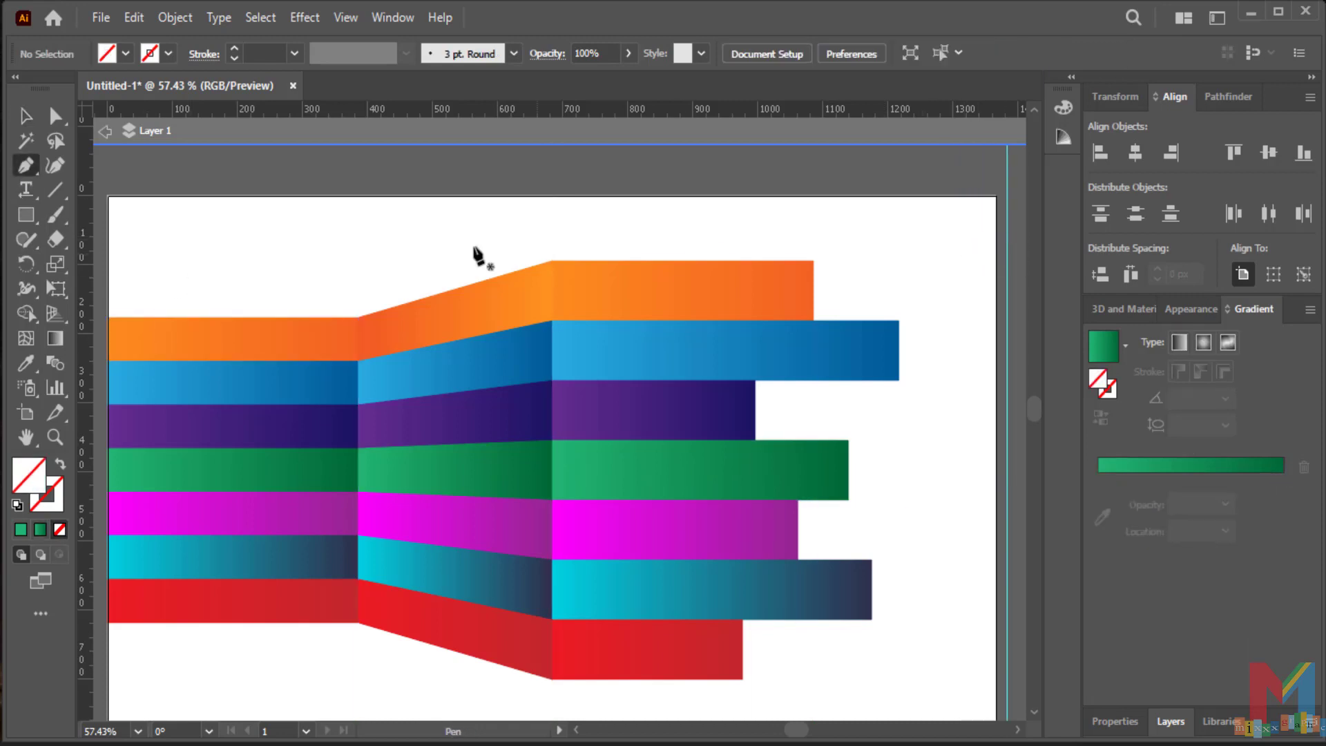
pyautogui.click(814, 262)
pyautogui.click(872, 290)
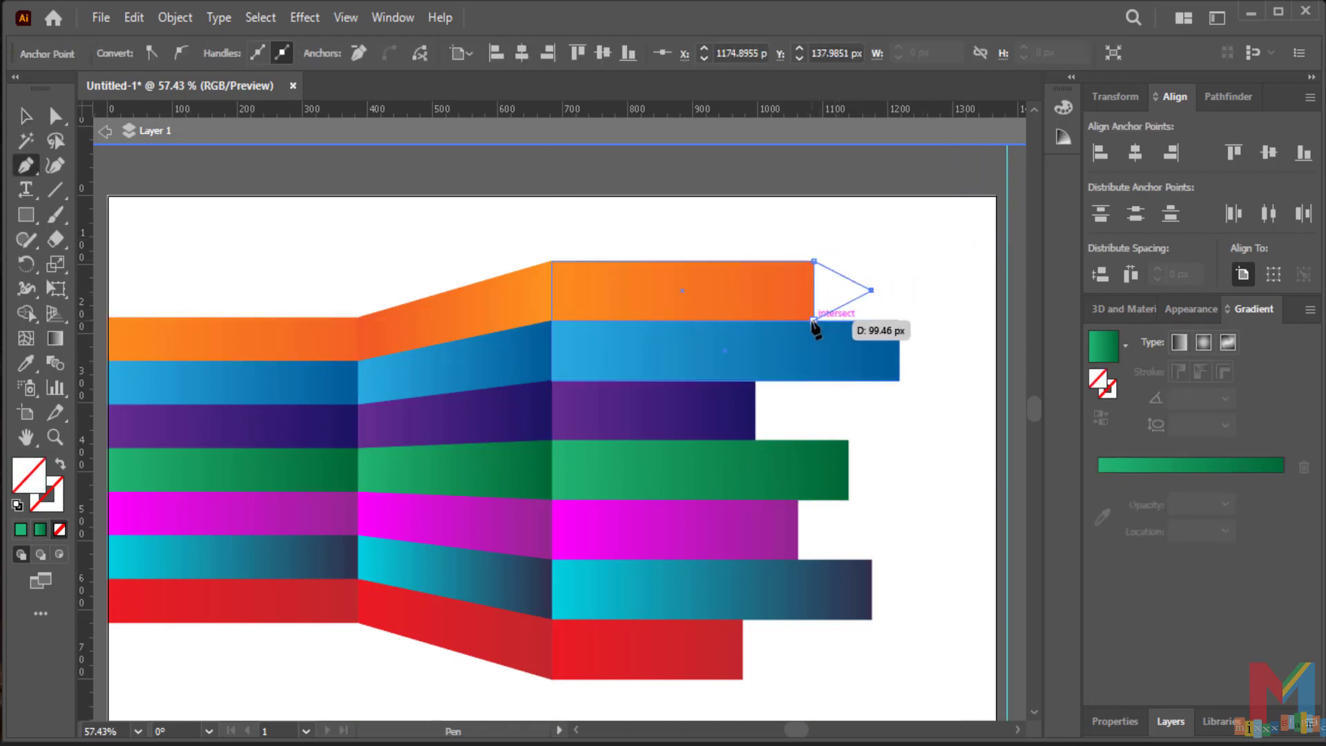
pyautogui.click(814, 320)
pyautogui.click(813, 261)
pyautogui.click(24, 117)
pyautogui.click(428, 181)
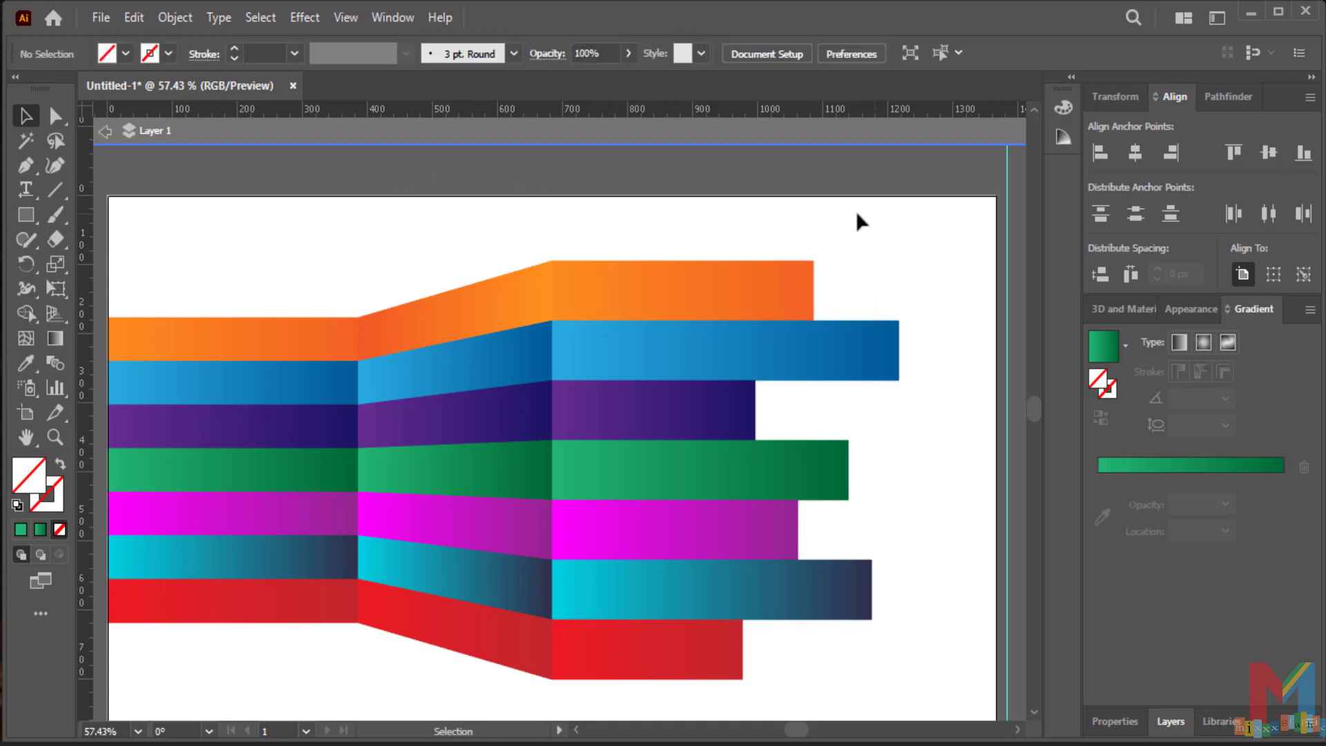
# - Fill the triangular tip with the sampled orange gradient and copy it onto the right ends of the other six bands
pyautogui.moveTo(889, 250); pyautogui.dragTo(849, 285)
pyautogui.click(26, 362)
pyautogui.click(774, 290)
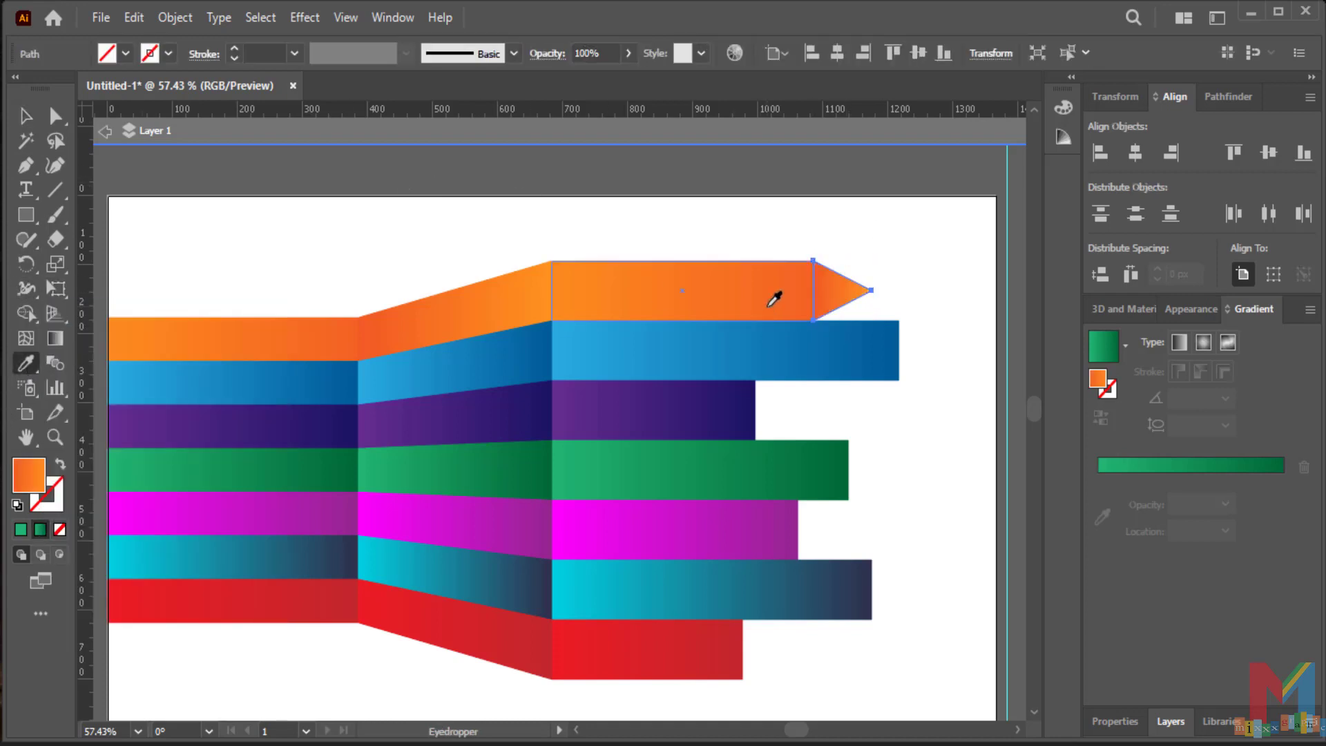
pyautogui.click(24, 118)
pyautogui.click(374, 210)
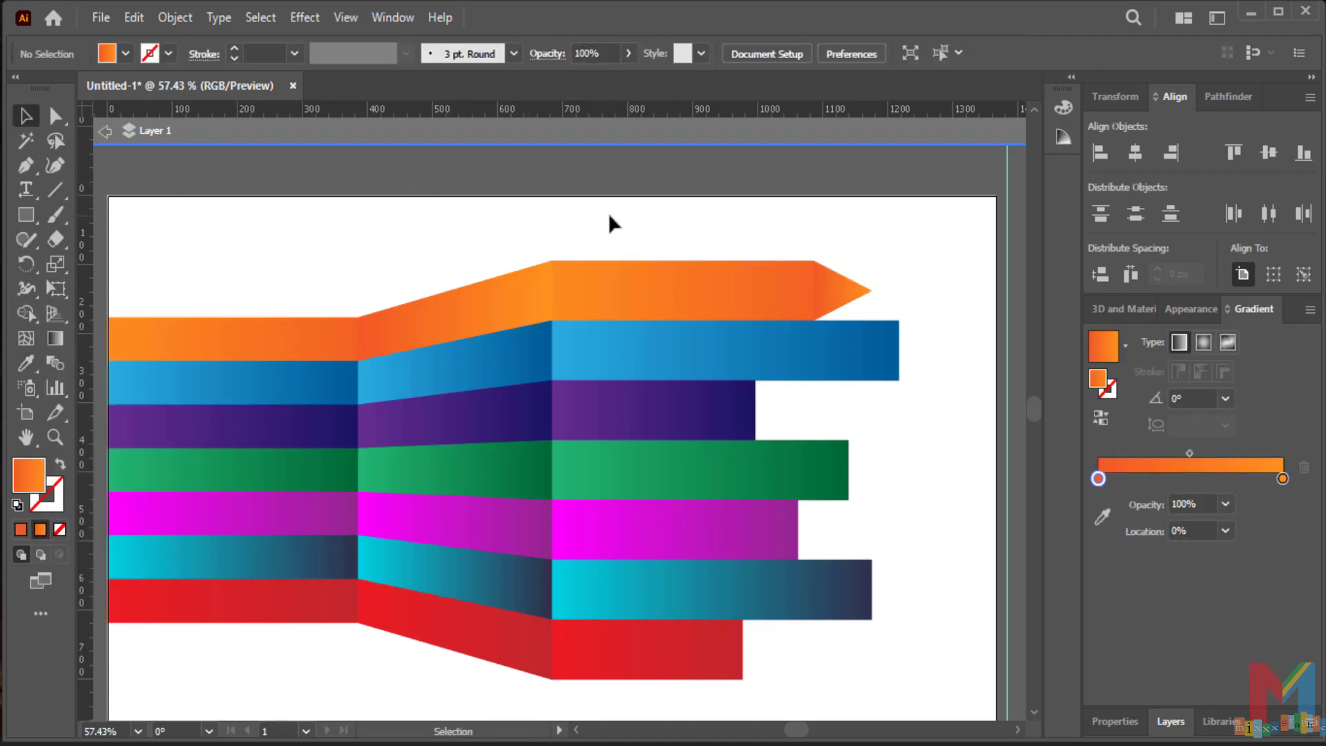
pyautogui.moveTo(844, 297); pyautogui.dragTo(767, 648)
pyautogui.click(953, 550)
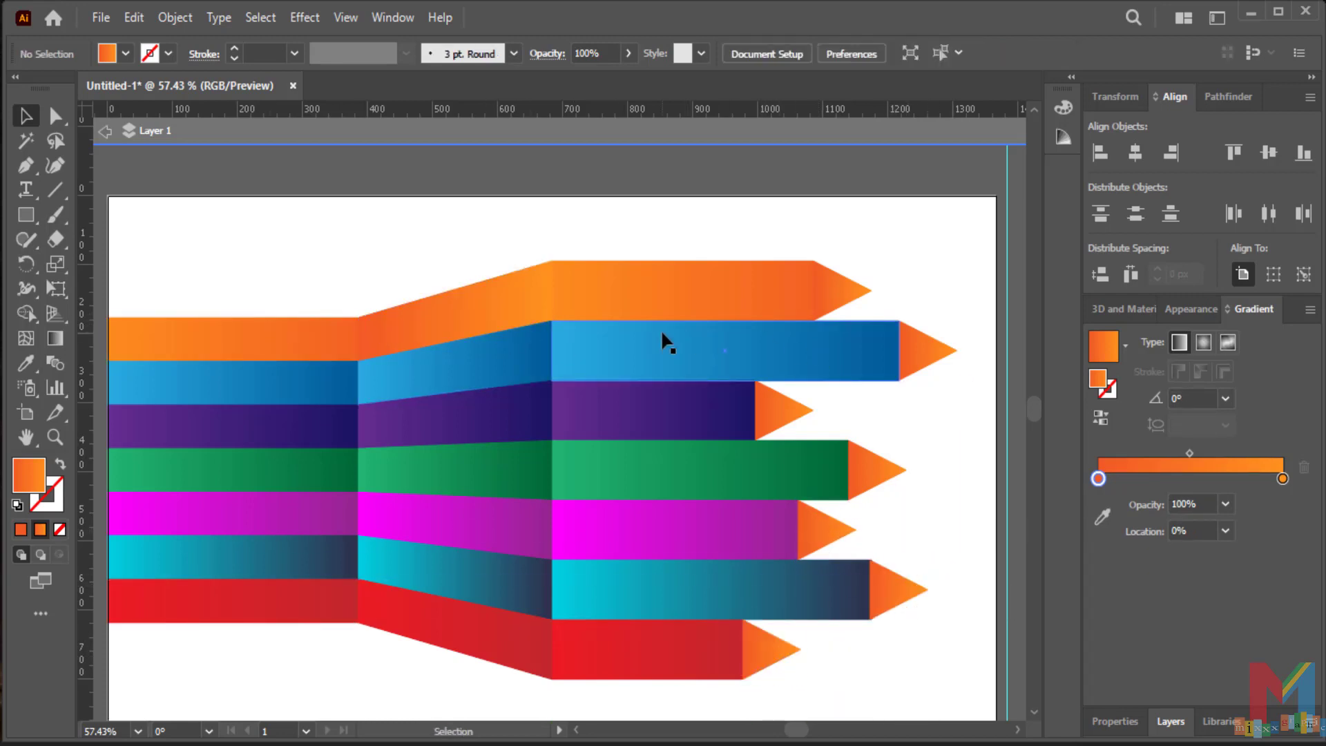
# - Recolour the tips of the blue and purple bands with the gradients sampled from their own bands
pyautogui.click(923, 351)
pyautogui.press('i')
pyautogui.click(692, 352)
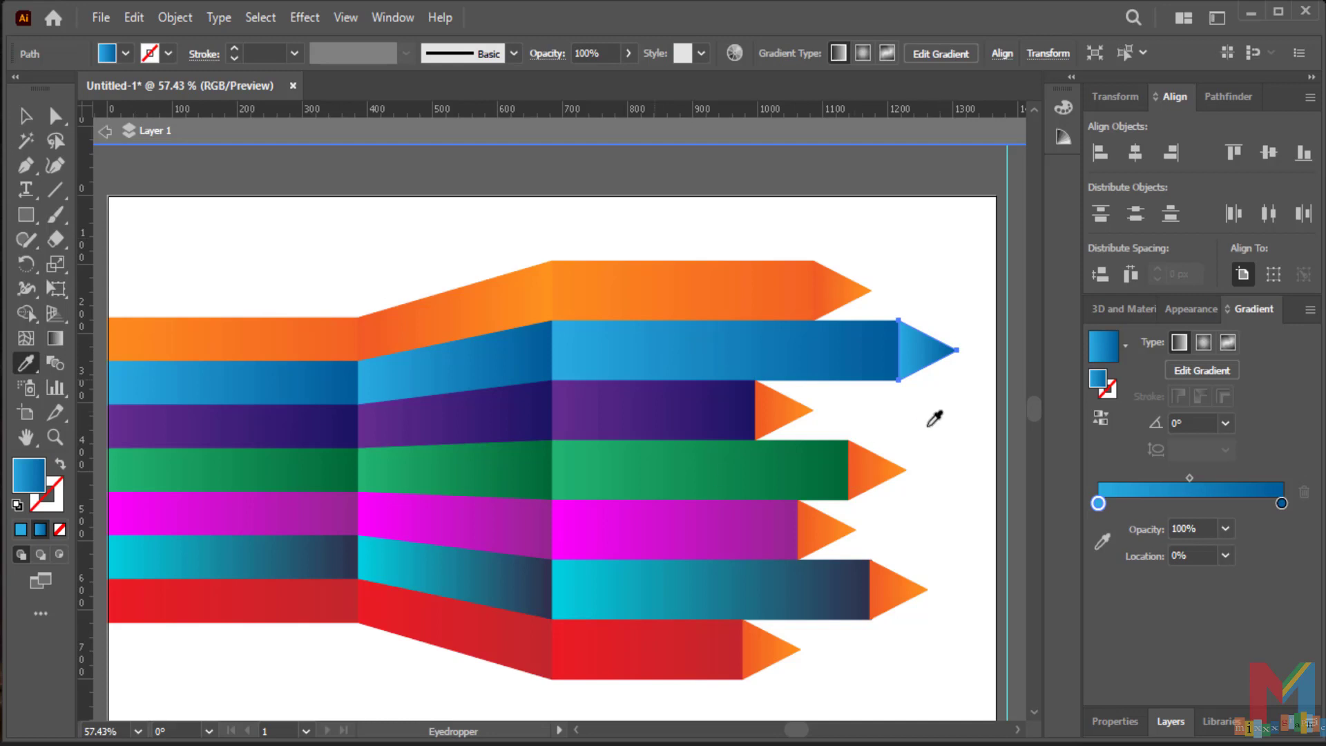
pyautogui.press('v')
pyautogui.click(875, 404)
pyautogui.click(774, 418)
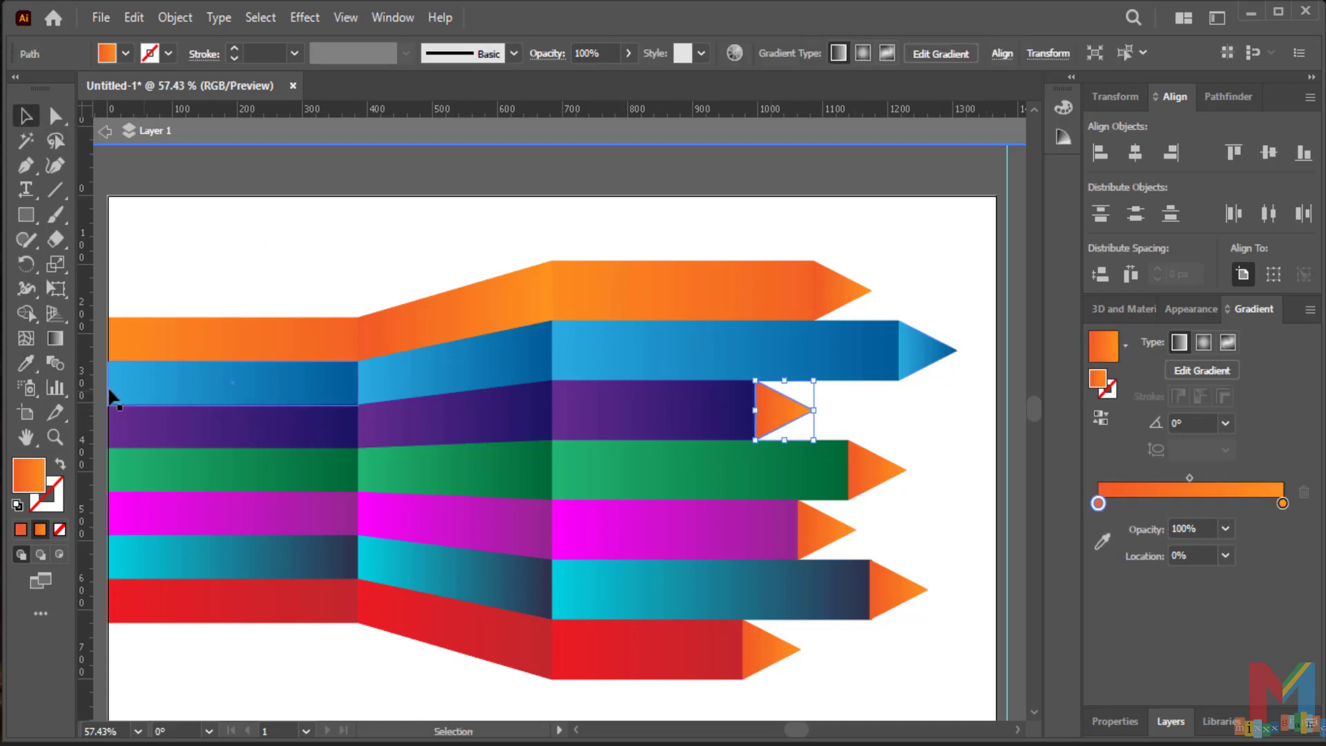
pyautogui.press('i')
pyautogui.click(666, 406)
pyautogui.press('v')
# - Recolour the tips of the green and magenta bands with the gradients sampled from their own bands
pyautogui.click(874, 469)
pyautogui.press('i')
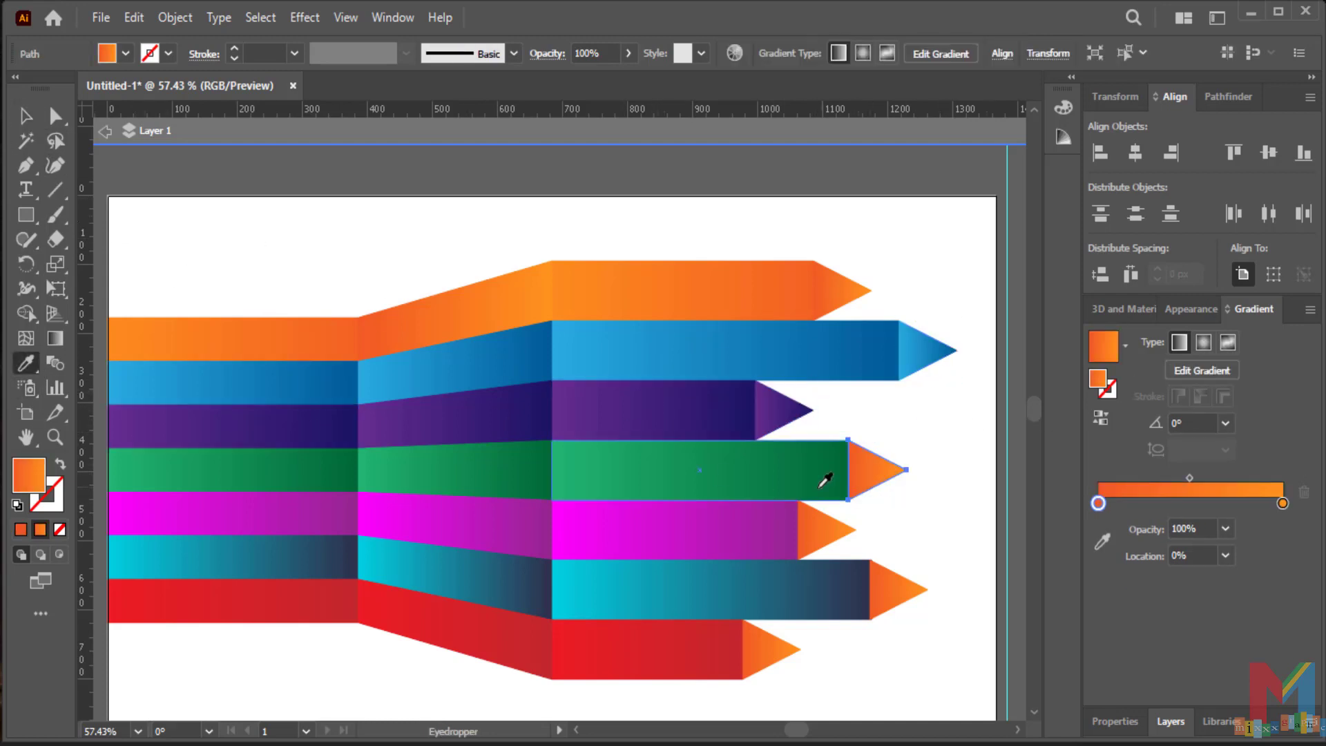
pyautogui.click(829, 459)
pyautogui.press('v')
pyautogui.click(822, 530)
pyautogui.press('i')
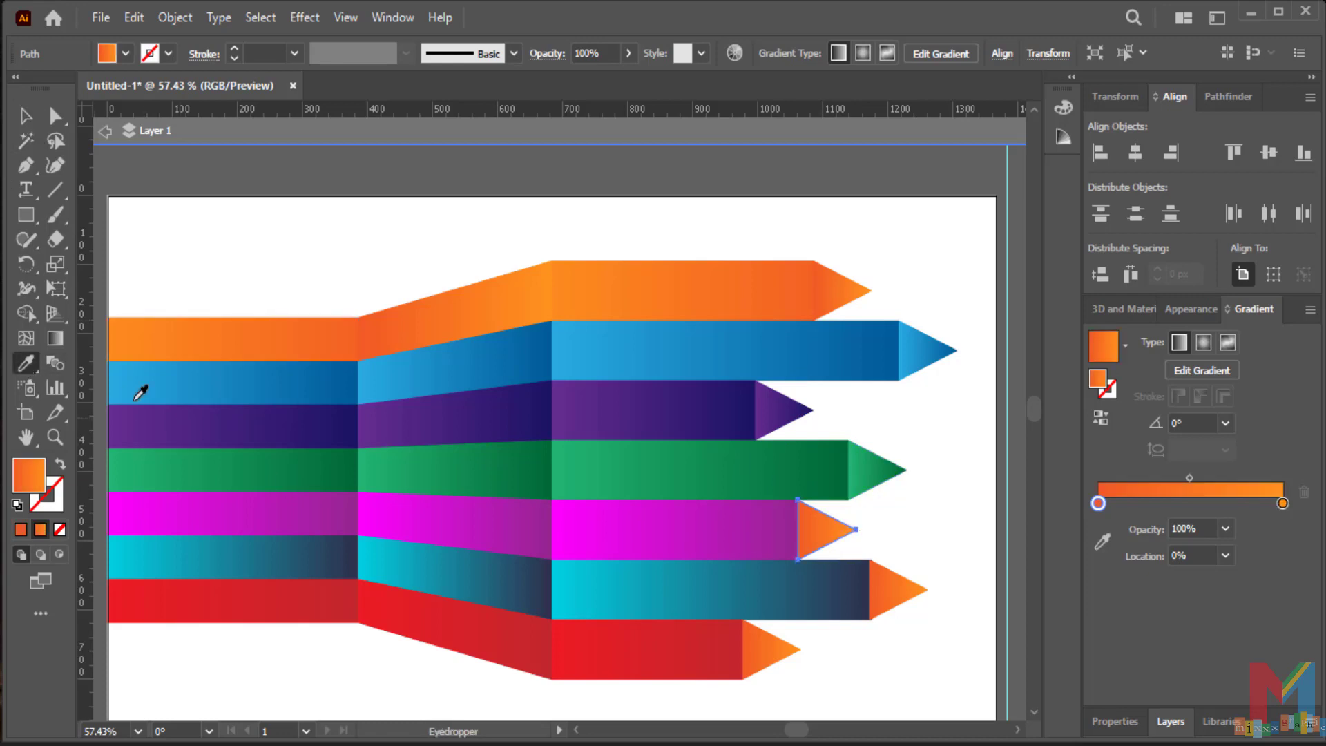
pyautogui.click(657, 529)
pyautogui.click(23, 115)
# - Recolour the tips of the cyan and red bands with the gradients sampled from their own bands
pyautogui.click(891, 590)
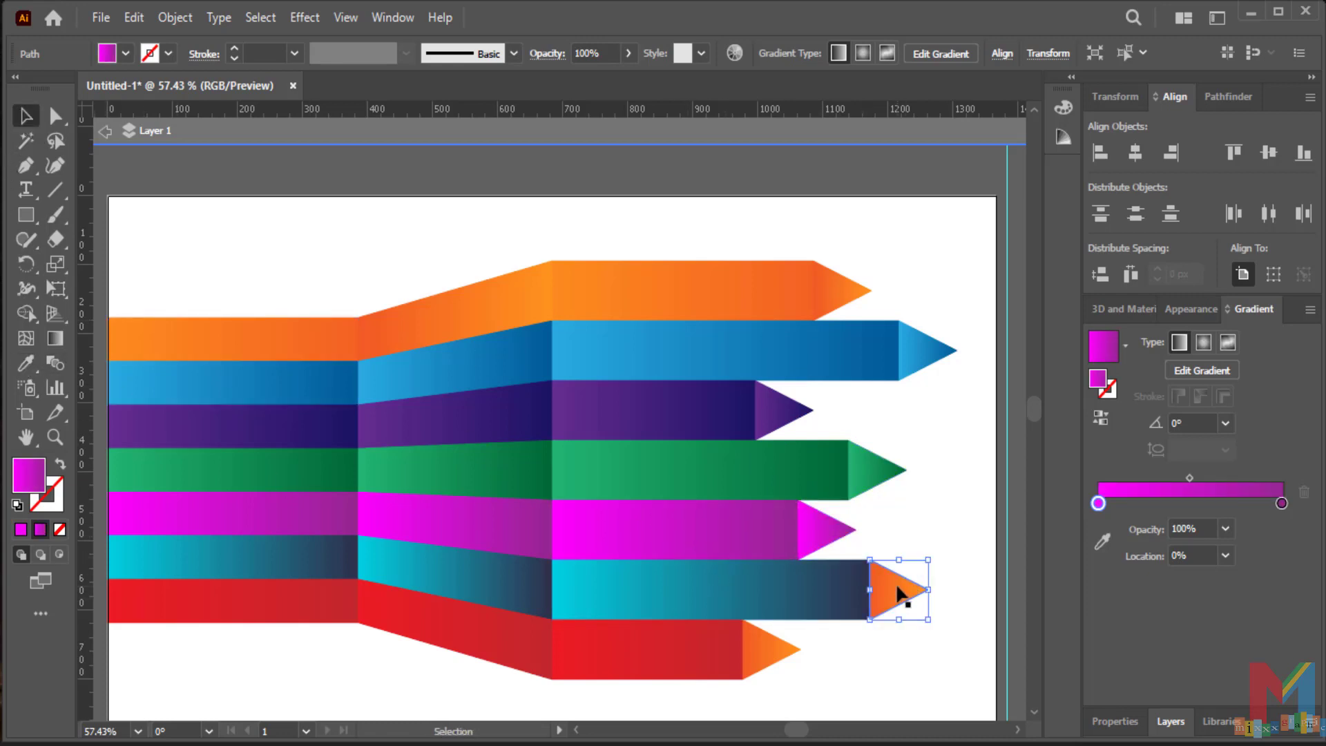
pyautogui.press('i')
pyautogui.click(675, 592)
pyautogui.press('v')
pyautogui.click(766, 667)
pyautogui.press('i')
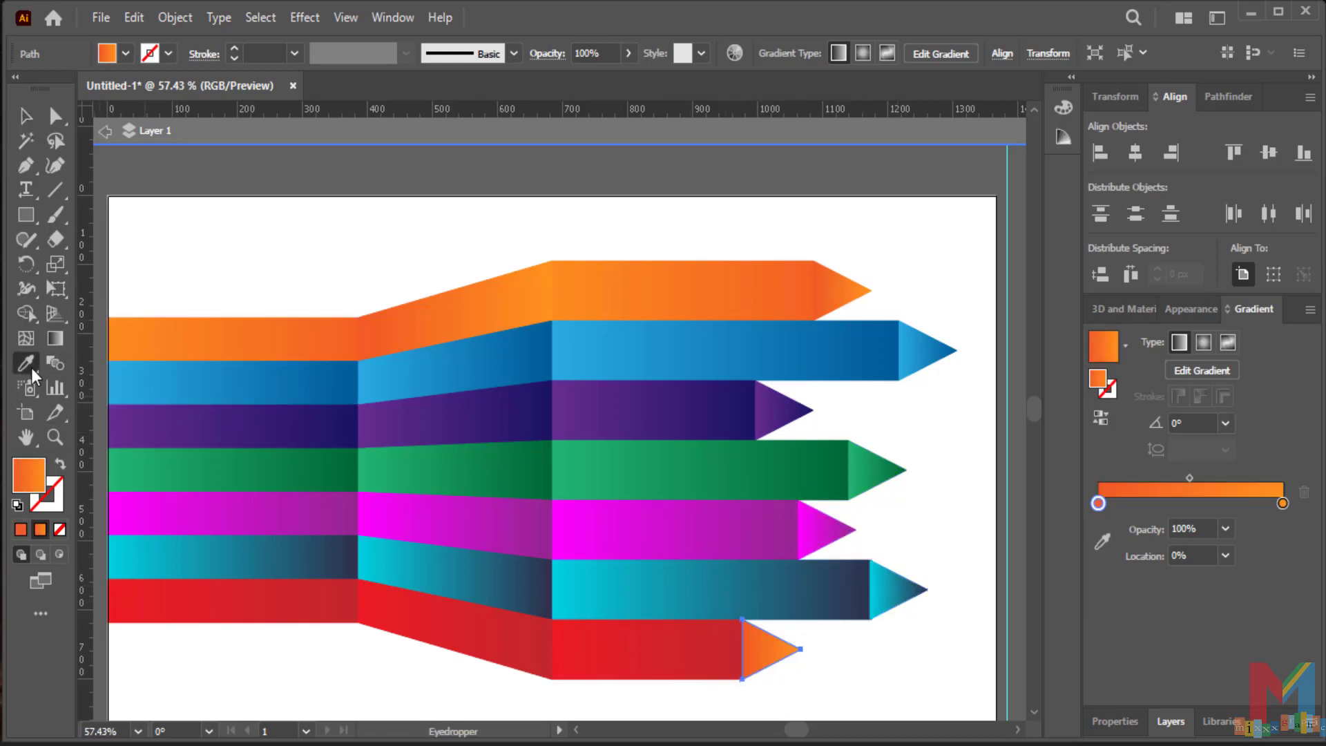
pyautogui.click(649, 650)
pyautogui.press('v')
pyautogui.click(895, 661)
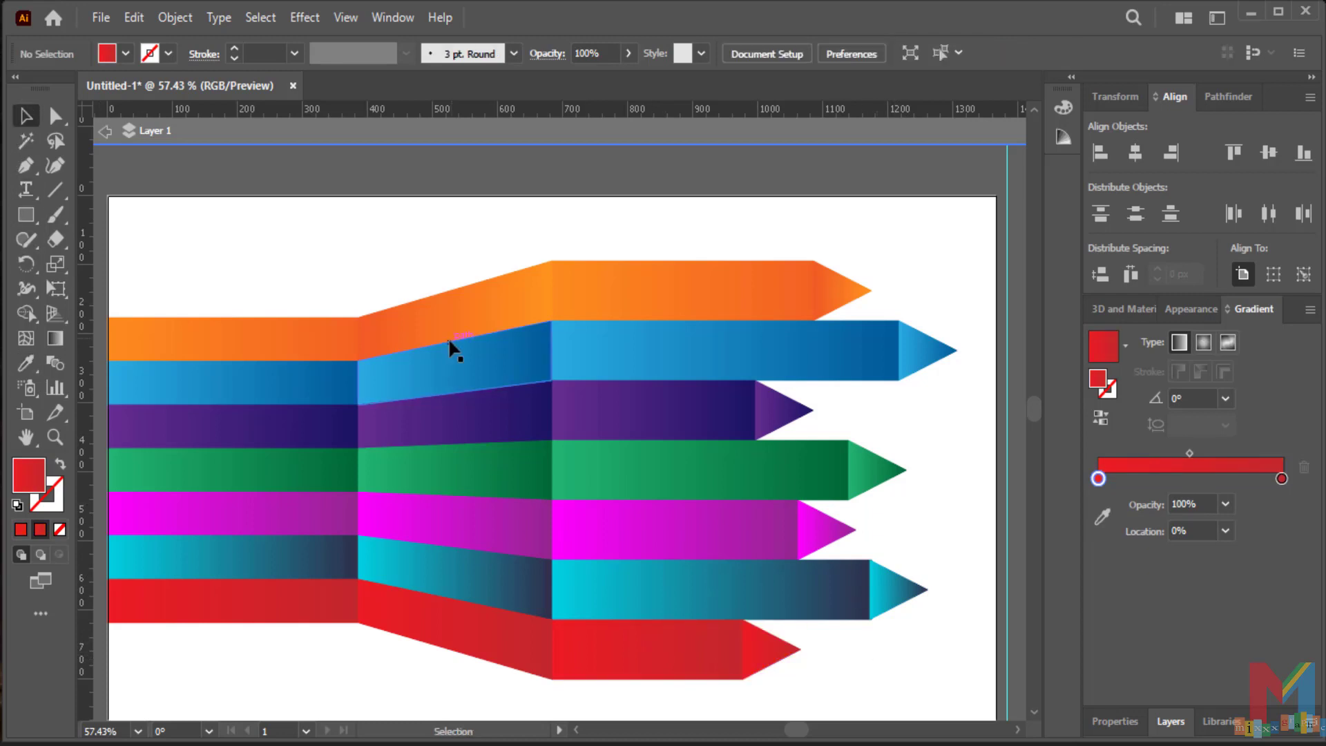
# - Reverse the orange connector's gradient so it runs from light orange at the strip to dark orange at the wide band
pyautogui.click(420, 333)
pyautogui.press('g')
pyautogui.moveTo(573, 284); pyautogui.dragTo(266, 340)
pyautogui.press('v')
pyautogui.click(228, 255)
pyautogui.click(511, 387)
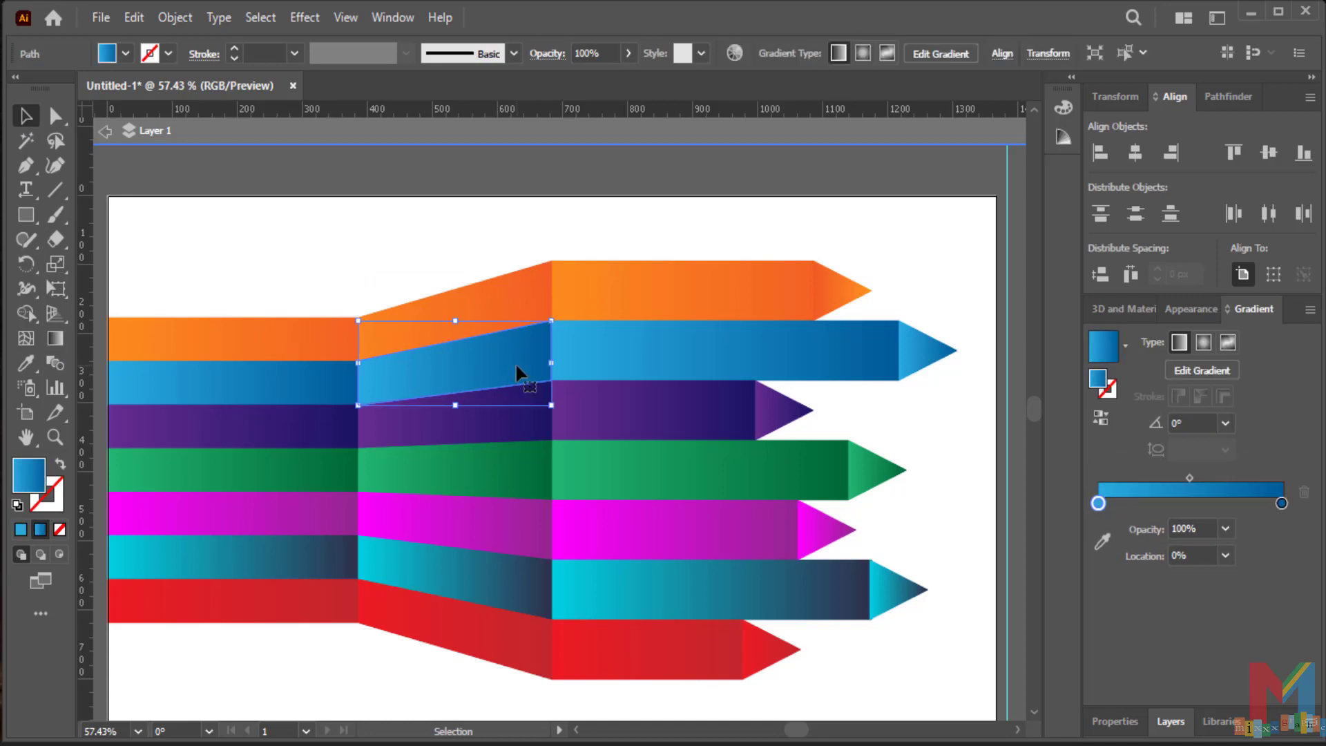
pyautogui.click(921, 554)
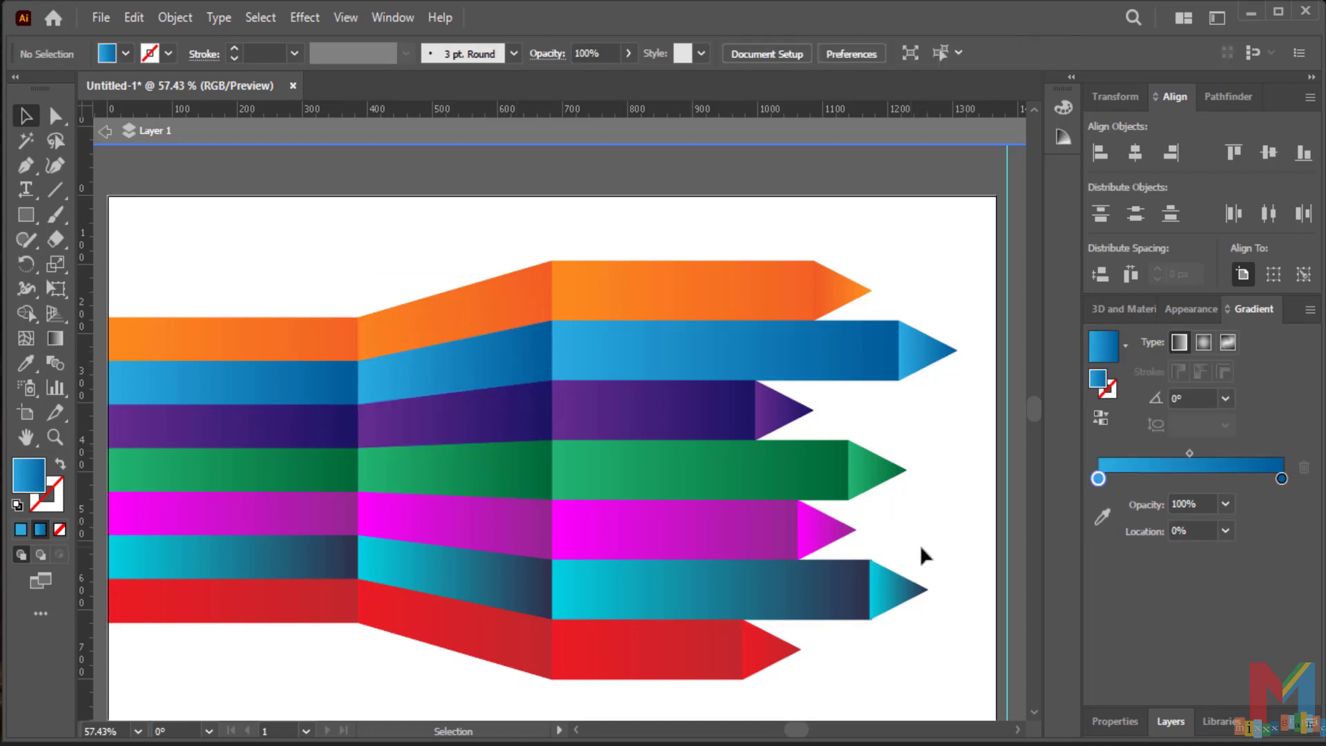
pyautogui.click(519, 478)
pyautogui.press('g')
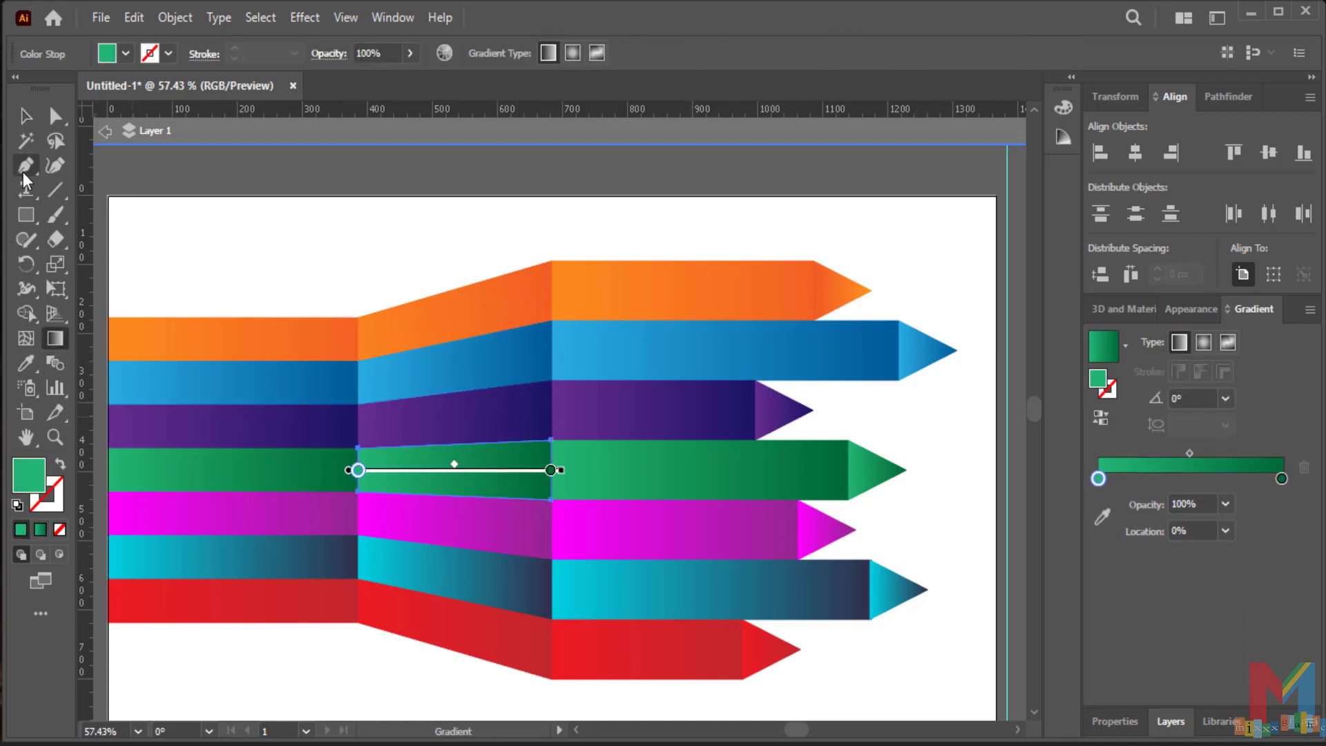
pyautogui.click(29, 120)
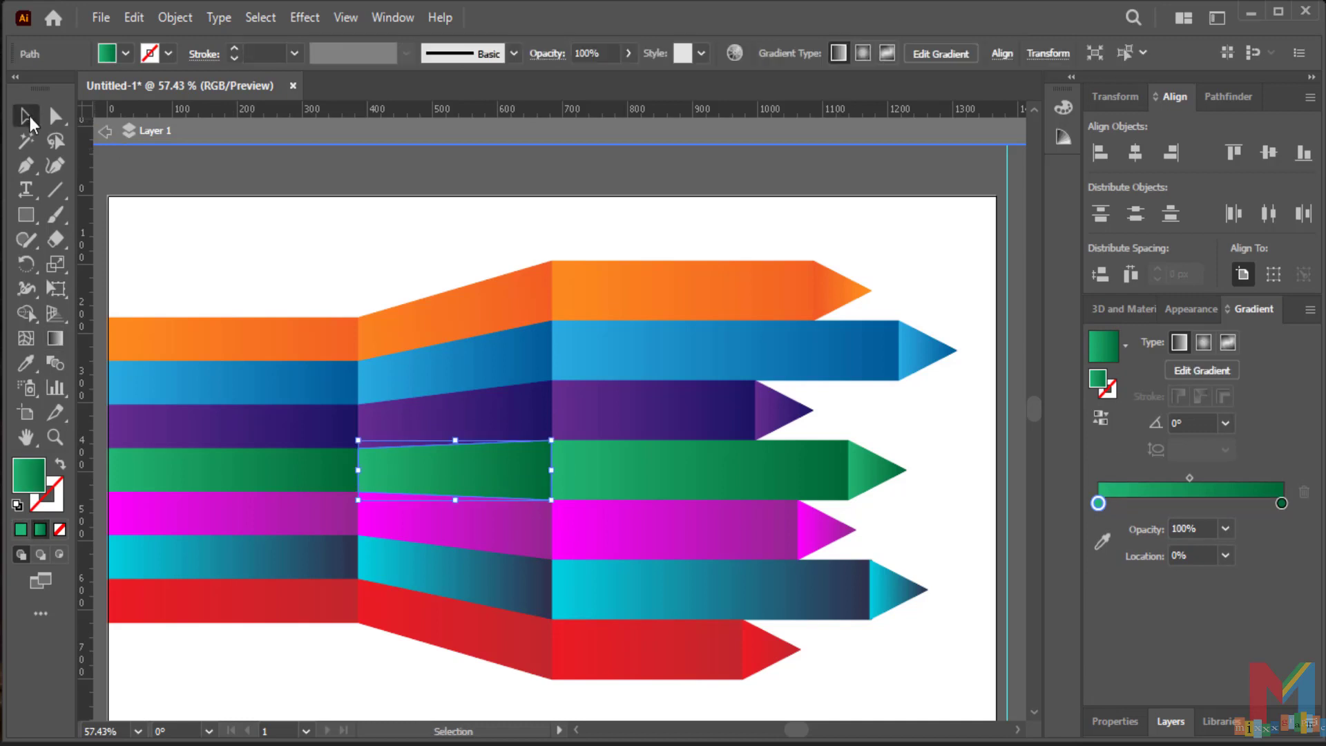
pyautogui.click(454, 658)
# - Redraw the red connector's gradient along its downward slope at about -12°
pyautogui.click(487, 653)
pyautogui.click(55, 339)
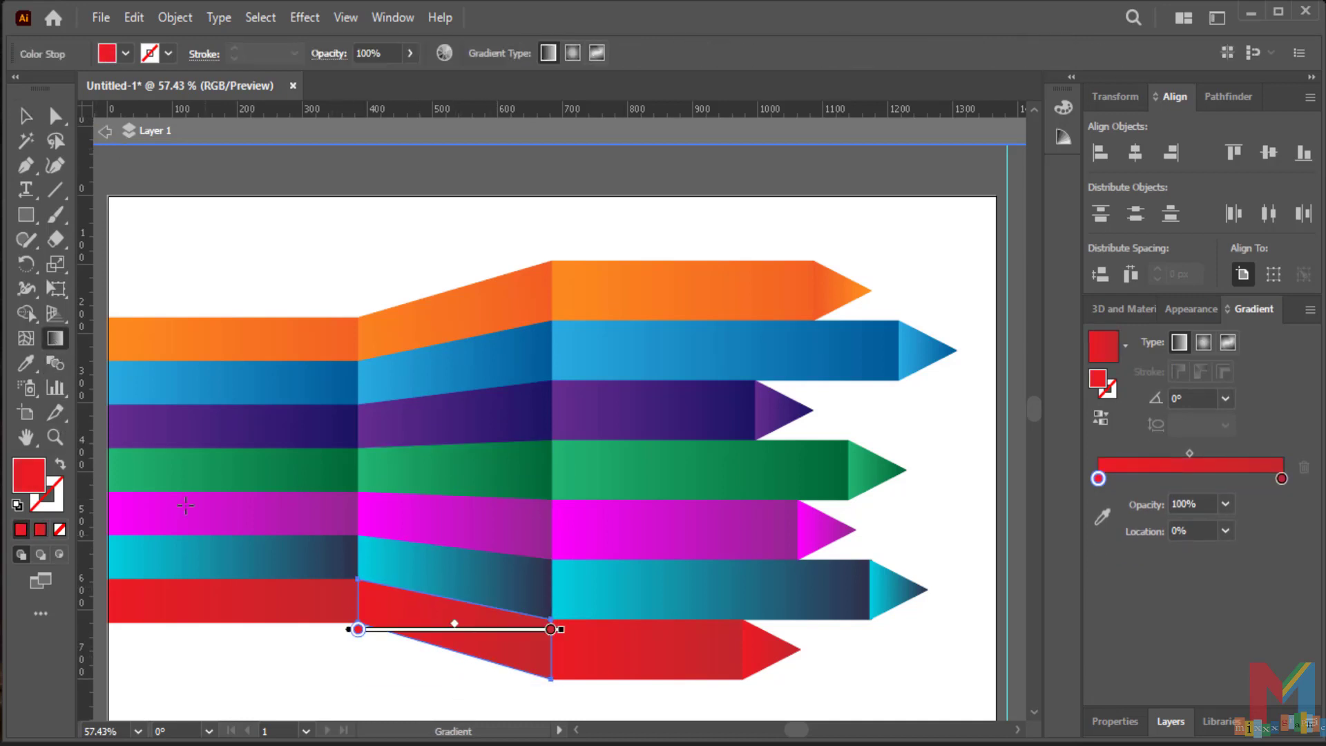
pyautogui.moveTo(368, 608)
pyautogui.mouseDown()
pyautogui.moveTo(562, 663)
pyautogui.moveTo(530, 649)
pyautogui.mouseUp()
pyautogui.click(26, 116)
pyautogui.click(337, 261)
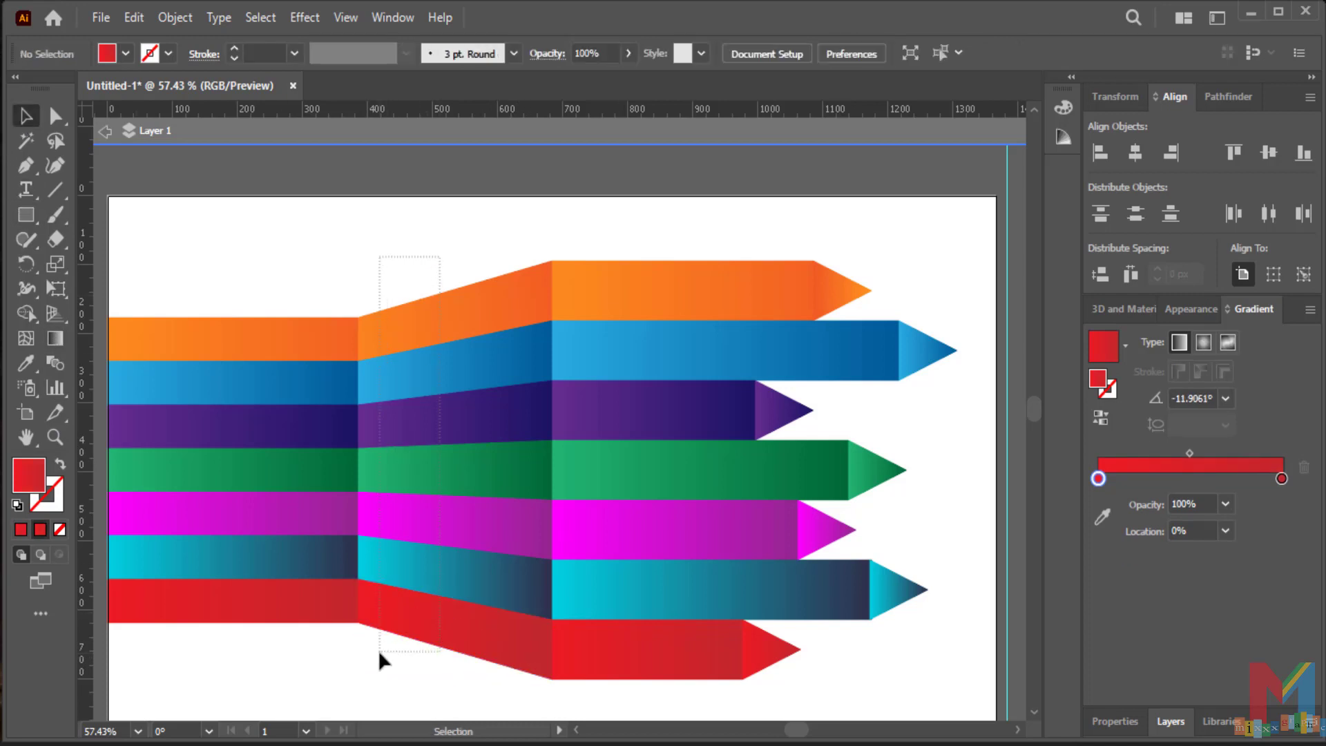
# - Extend the seven narrow strips to about 530 px across the artboard, shortening the slanted connectors to match
pyautogui.moveTo(379, 654); pyautogui.dragTo(379, 654)
pyautogui.moveTo(361, 470); pyautogui.dragTo(455, 481)
pyautogui.moveTo(321, 290); pyautogui.dragTo(251, 581)
pyautogui.moveTo(358, 471); pyautogui.dragTo(455, 477)
pyautogui.click(336, 255)
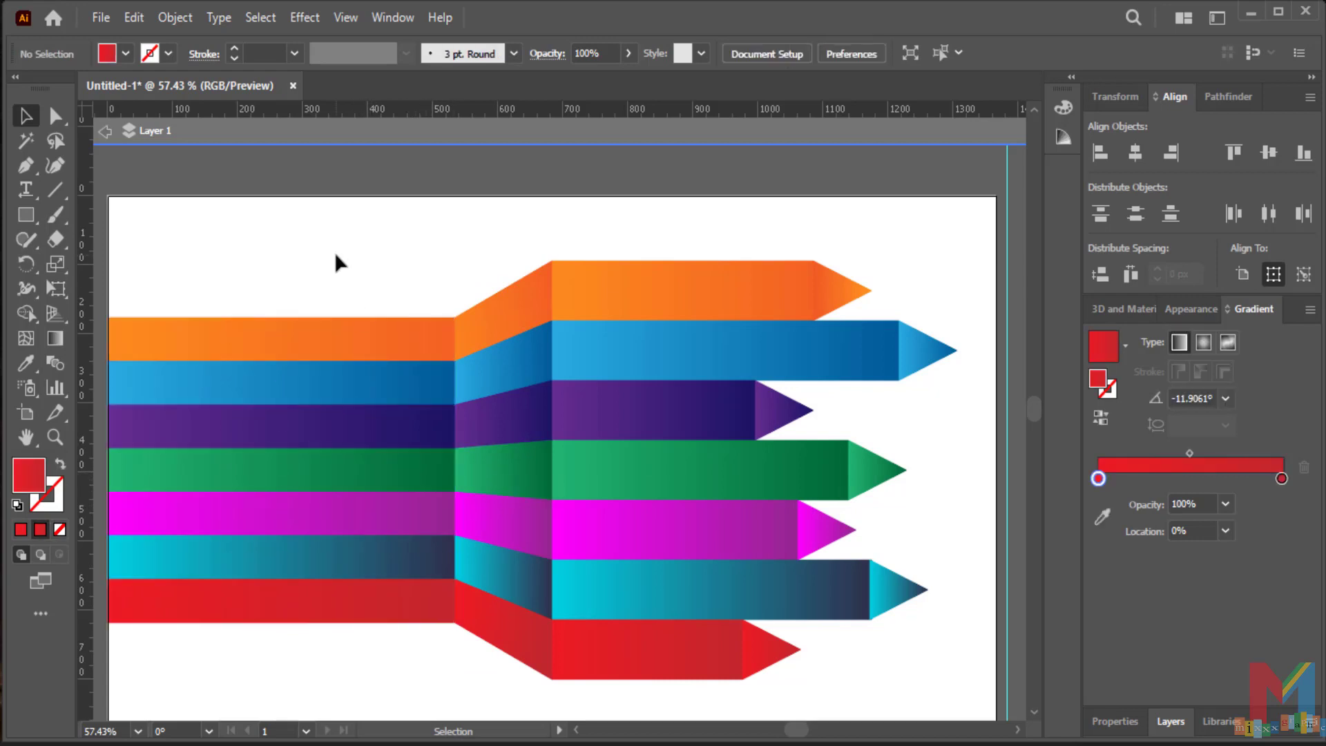
pyautogui.hotkey('ctrl', '-')
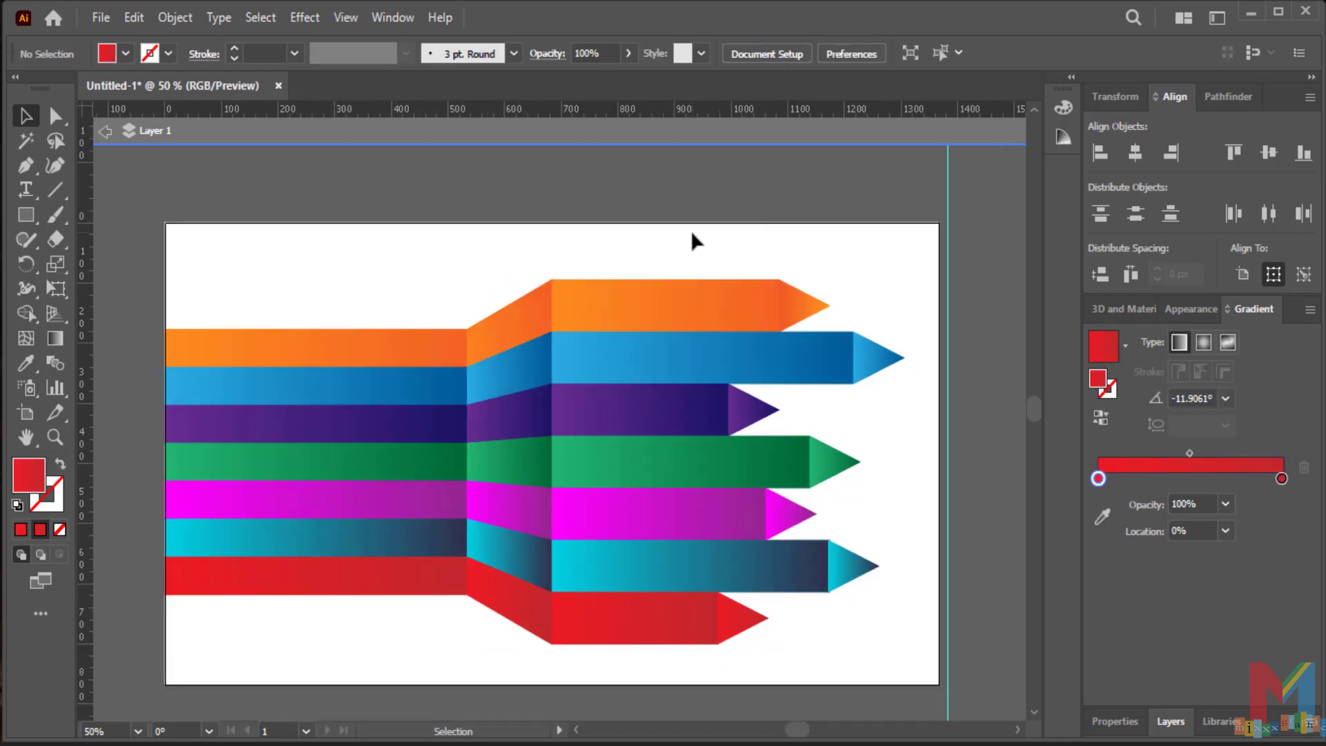
# - Draw a rectangle covering the whole artboard and fill it with a white-to-black linear gradient
pyautogui.click(23, 222)
pyautogui.press('Escape')
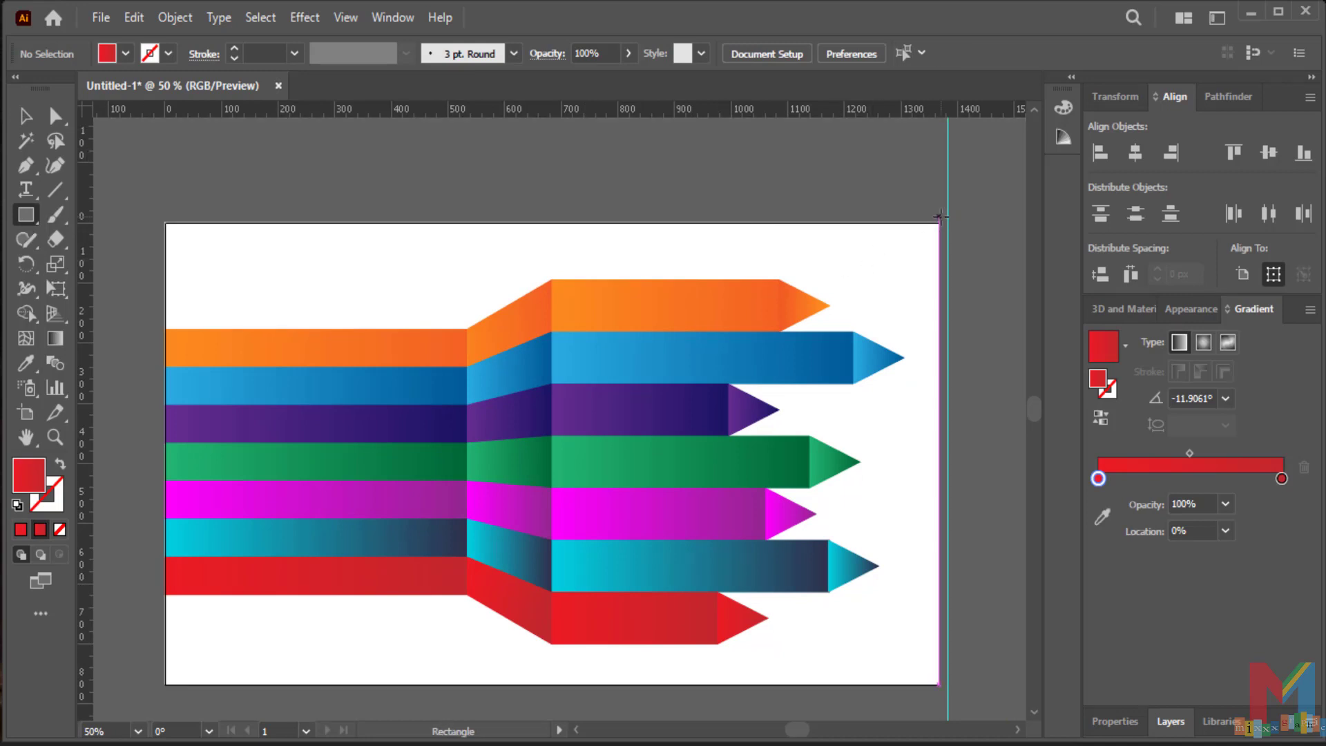
pyautogui.moveTo(940, 221)
pyautogui.mouseDown()
pyautogui.moveTo(467, 599)
pyautogui.moveTo(166, 684)
pyautogui.mouseUp()
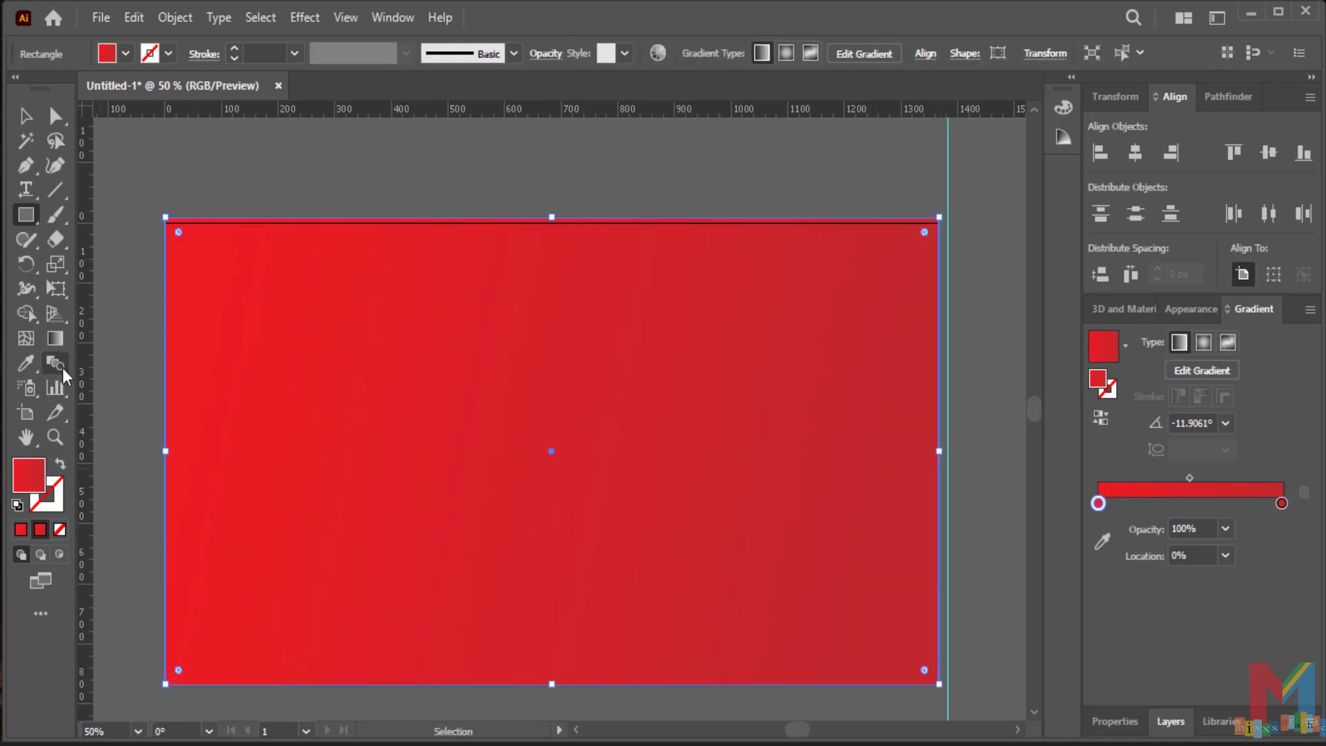
pyautogui.press('g')
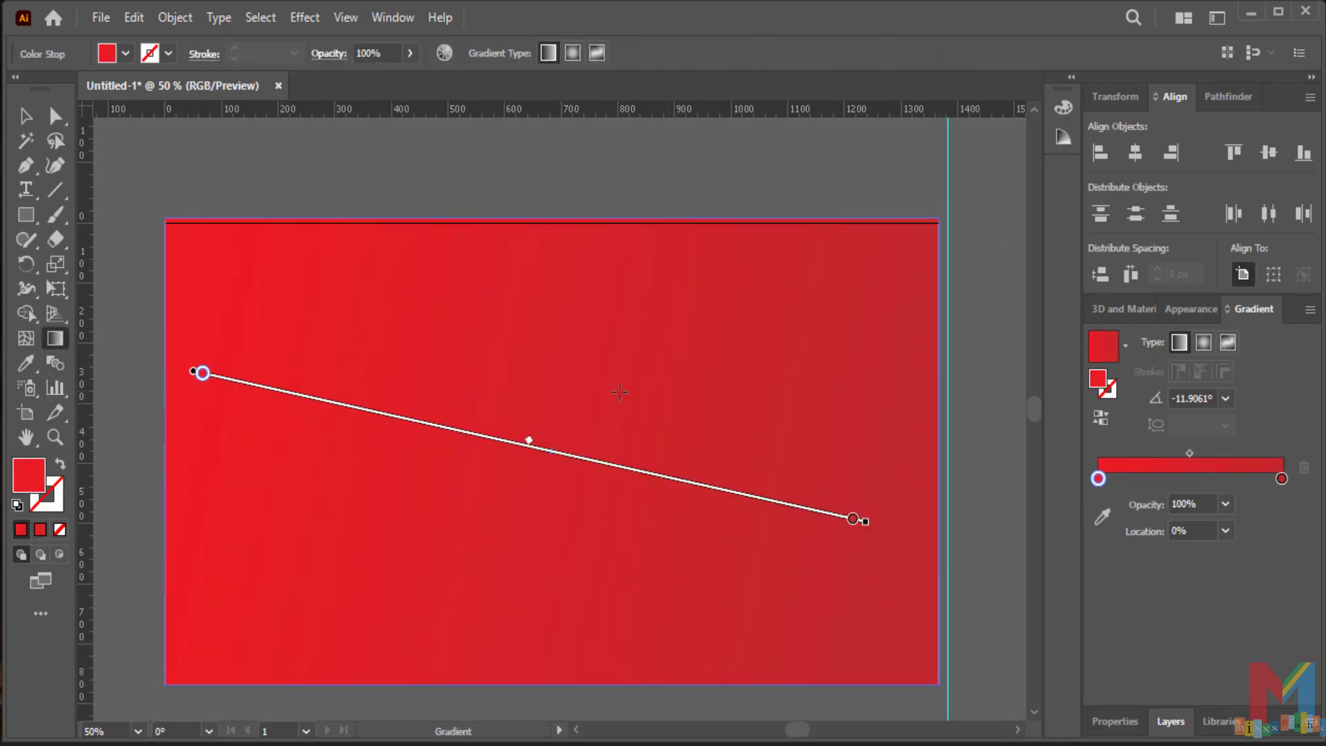
pyautogui.click(1126, 346)
pyautogui.click(1006, 387)
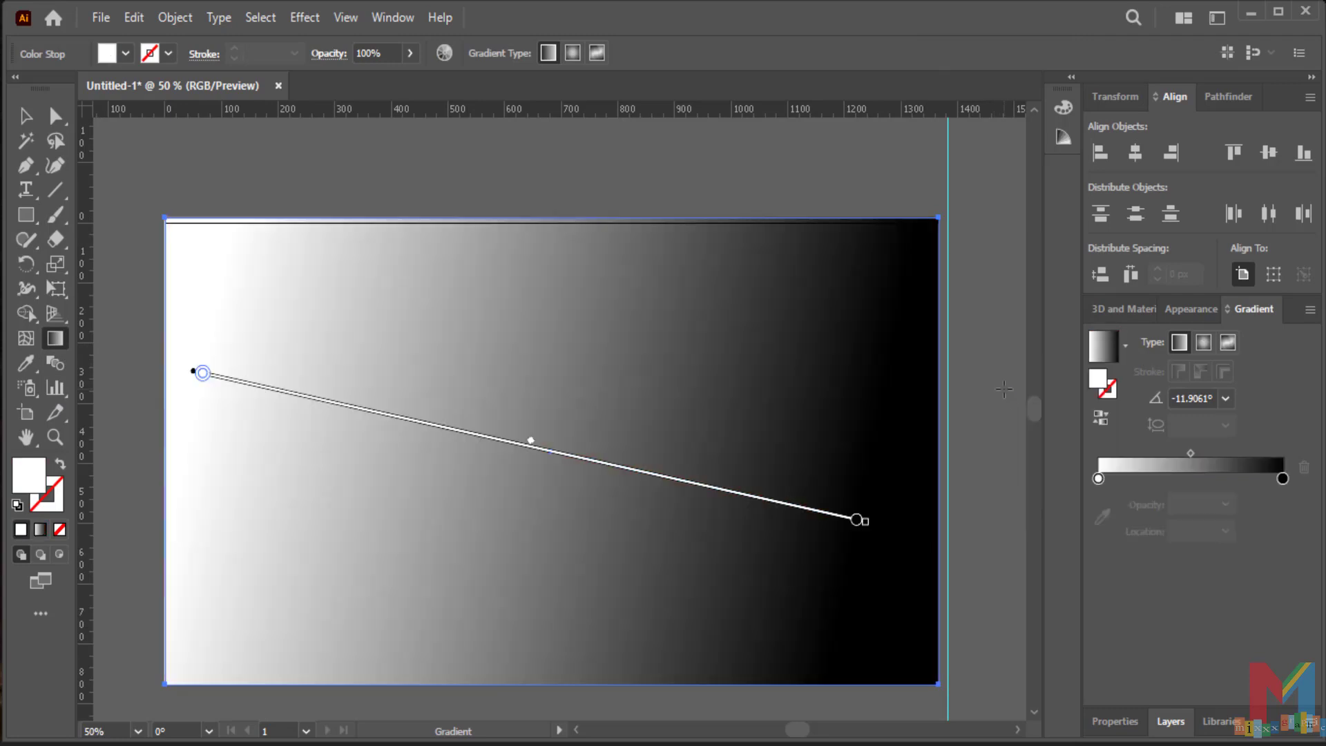
# - Change the rectangle's gradient stops to the lightest grey at the start and mid grey at the end
pyautogui.doubleClick(1283, 478)
pyautogui.click(1032, 589)
pyautogui.click(1156, 590)
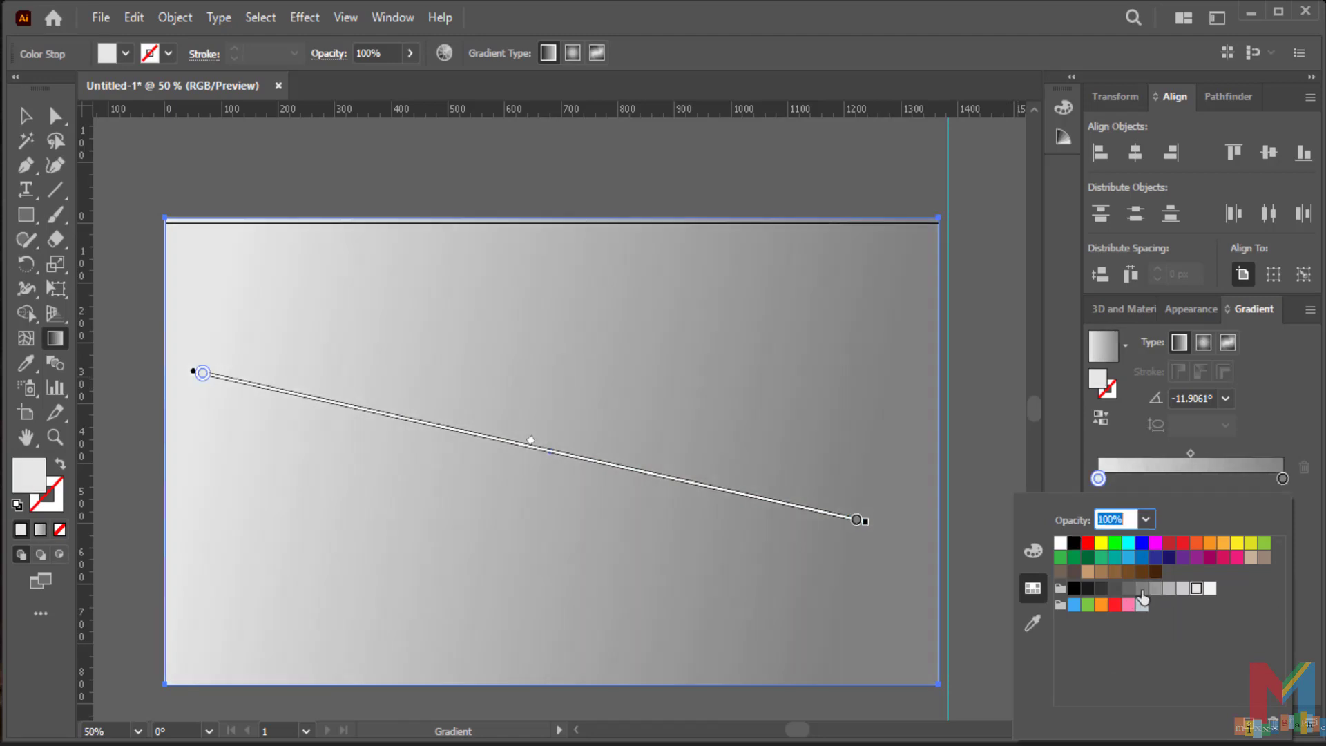
pyautogui.click(1209, 591)
pyautogui.click(1035, 376)
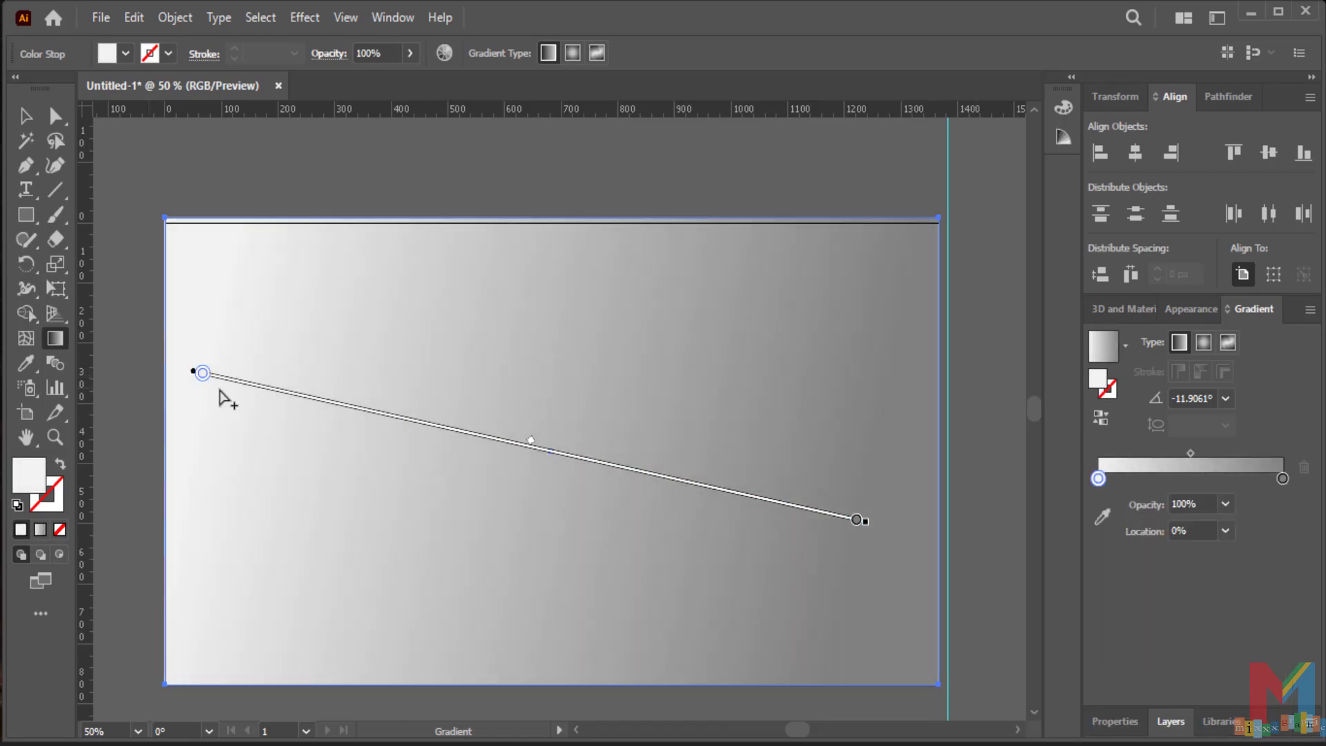
# - Redraw the rectangle's gradient almost horizontally at about 0.3°, starting beyond the artboard's light side
pyautogui.moveTo(126, 430); pyautogui.dragTo(246, 436)
pyautogui.moveTo(971, 414); pyautogui.dragTo(793, 400)
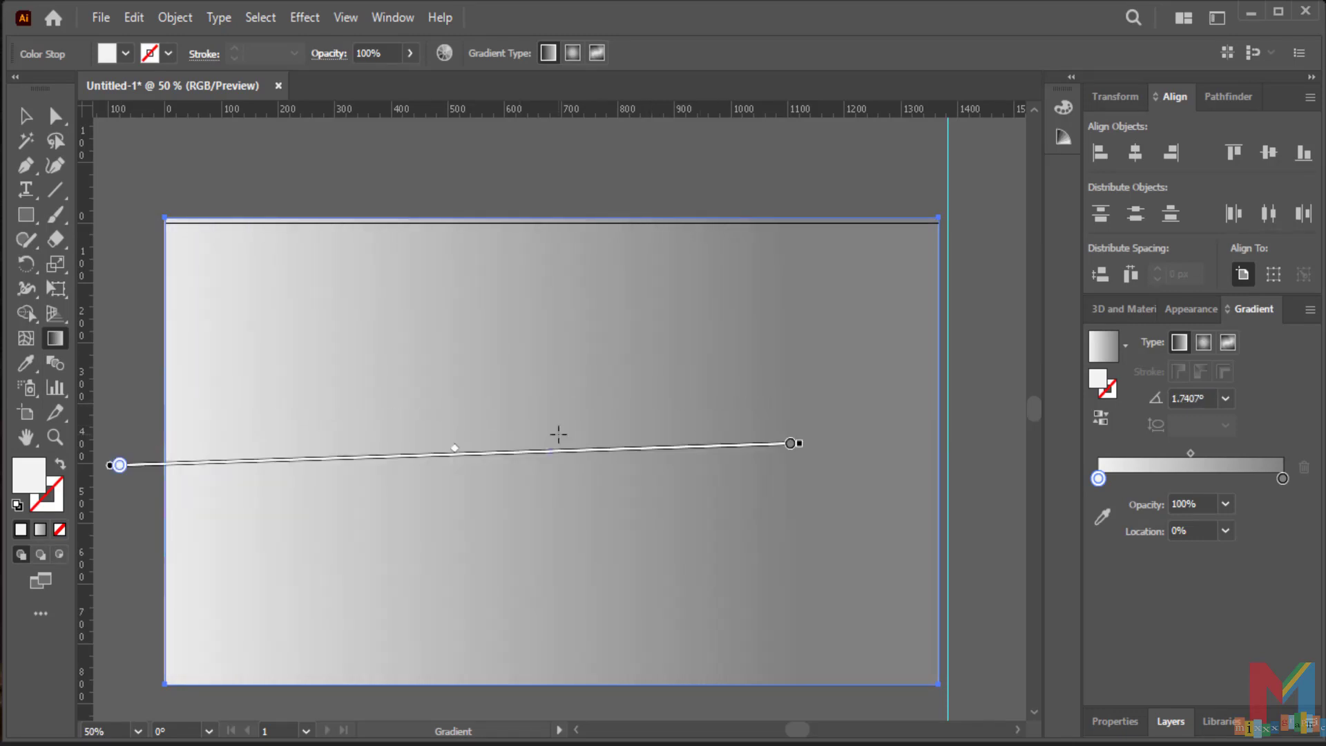
pyautogui.hotkey('ctrl', '-')
pyautogui.moveTo(127, 389); pyautogui.dragTo(785, 387)
pyautogui.hotkey('ctrl', '+')
# - Snap the grey rectangle's upper edge to the artboard and send it behind the ribbons as a background
pyautogui.press('v')
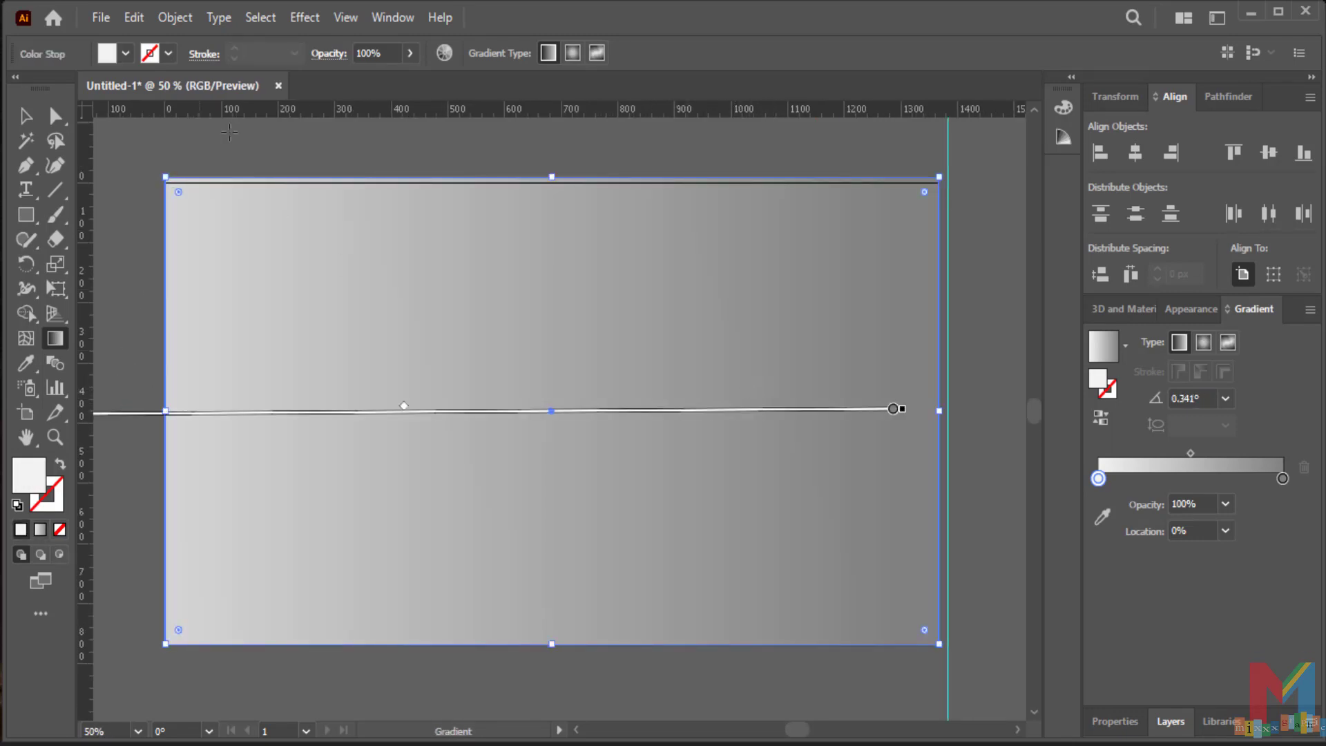
pyautogui.moveTo(554, 176); pyautogui.dragTo(552, 182)
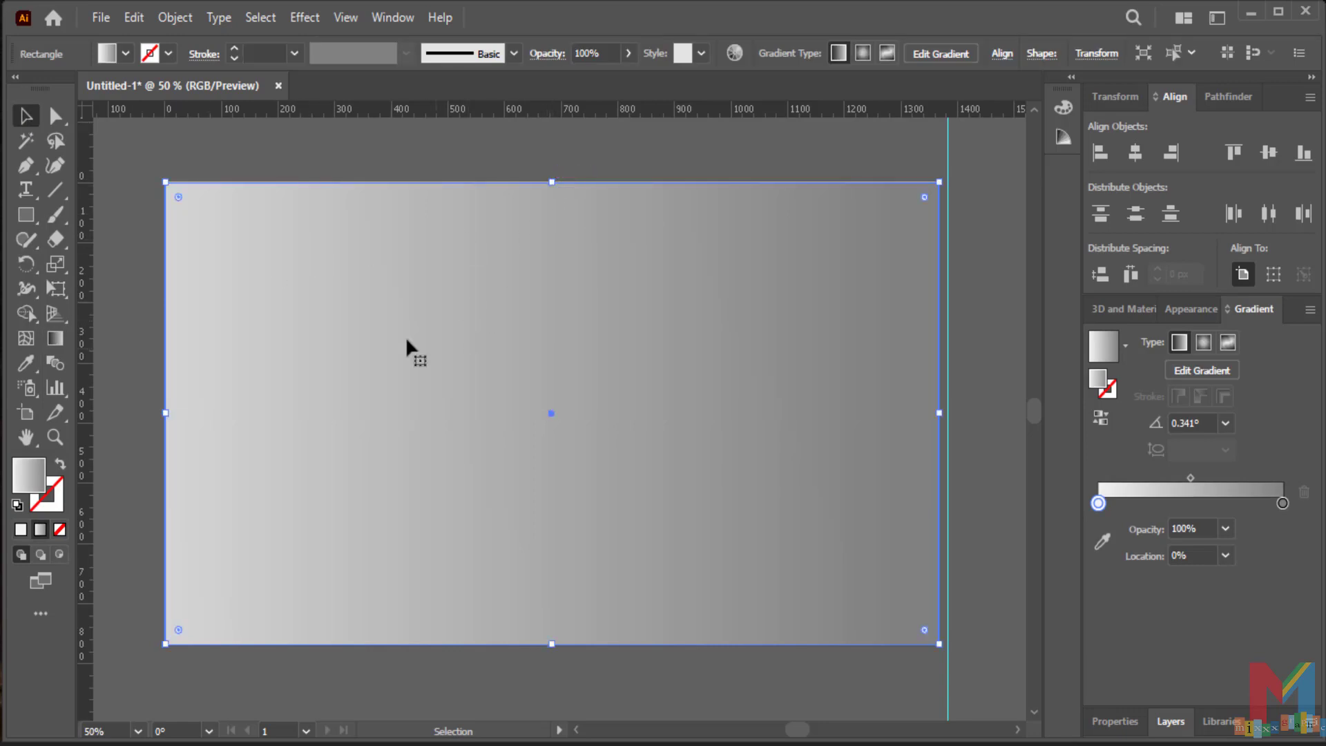
pyautogui.rightClick(445, 349)
pyautogui.moveTo(552, 637)
pyautogui.click(709, 702)
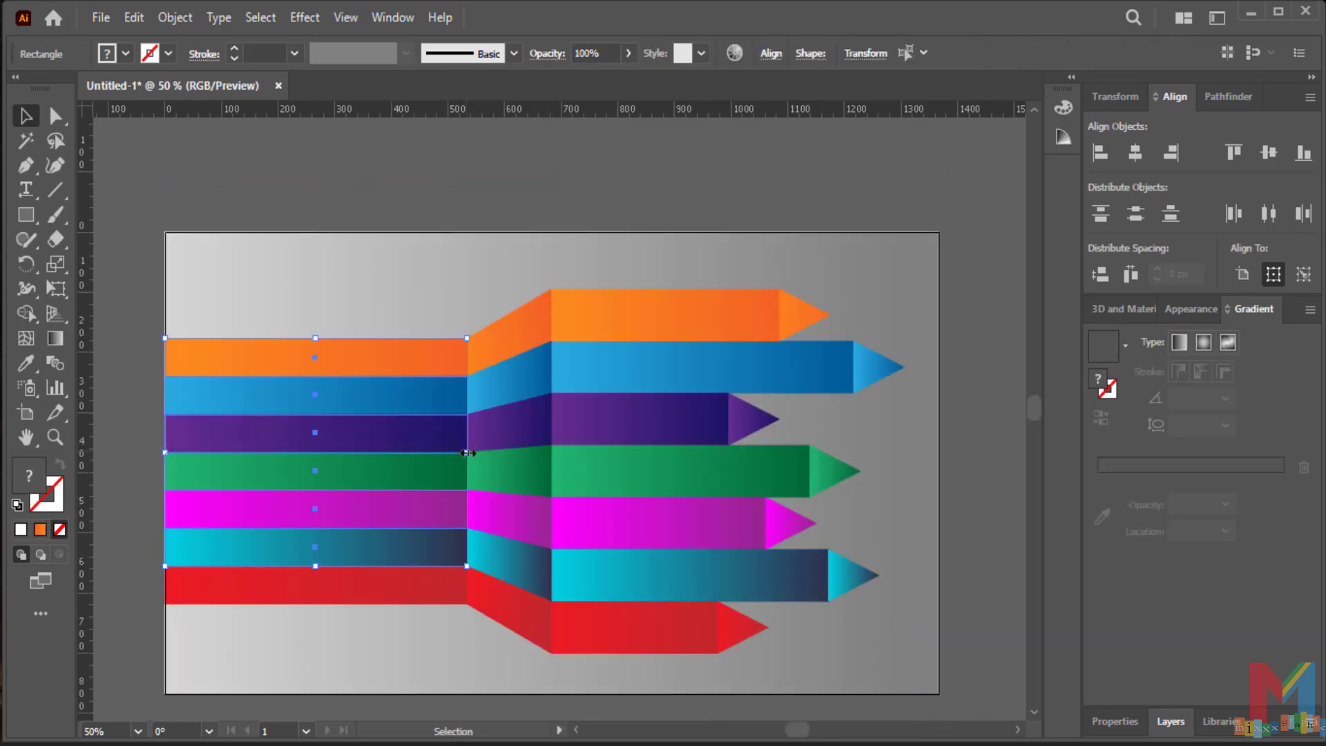
# - Lengthen all seven narrow strips together to about 600 px, narrowing the connectors beside the wide bands
pyautogui.keyDown('shift'); pyautogui.click(300, 594); pyautogui.keyUp('shift')
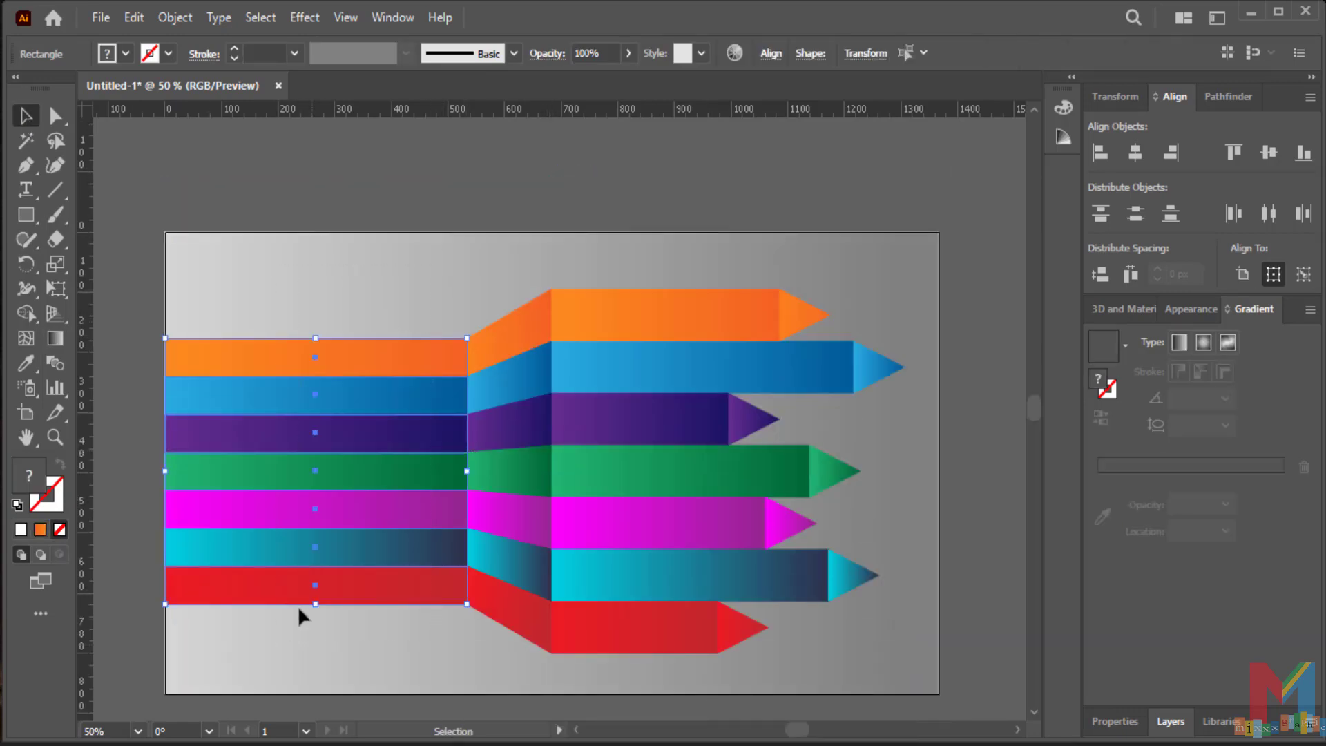
pyautogui.moveTo(467, 474); pyautogui.dragTo(506, 485)
pyautogui.click(467, 475)
pyautogui.click(433, 484)
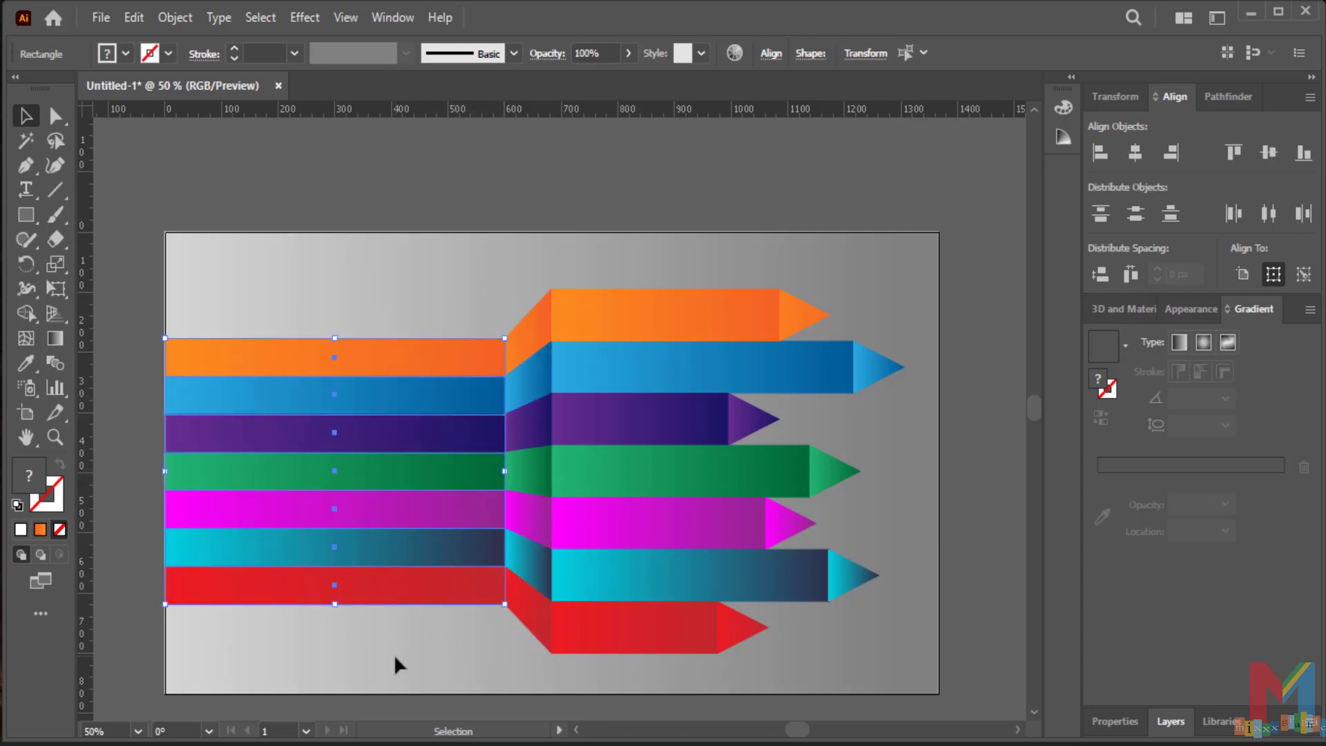
pyautogui.click(395, 658)
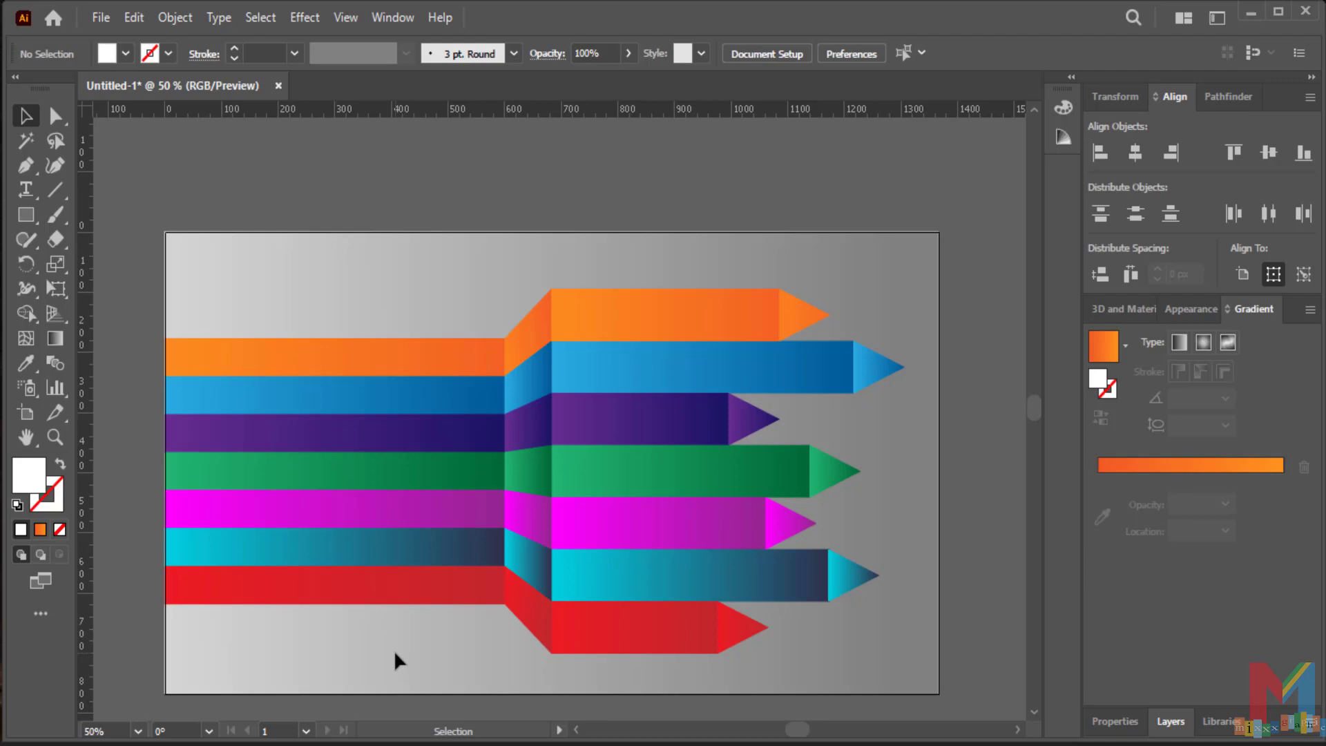
pyautogui.click(308, 598)
pyautogui.keyDown('shift'); pyautogui.click(524, 618); pyautogui.keyUp('shift')
pyautogui.keyDown('shift'); pyautogui.click(616, 628); pyautogui.keyUp('shift')
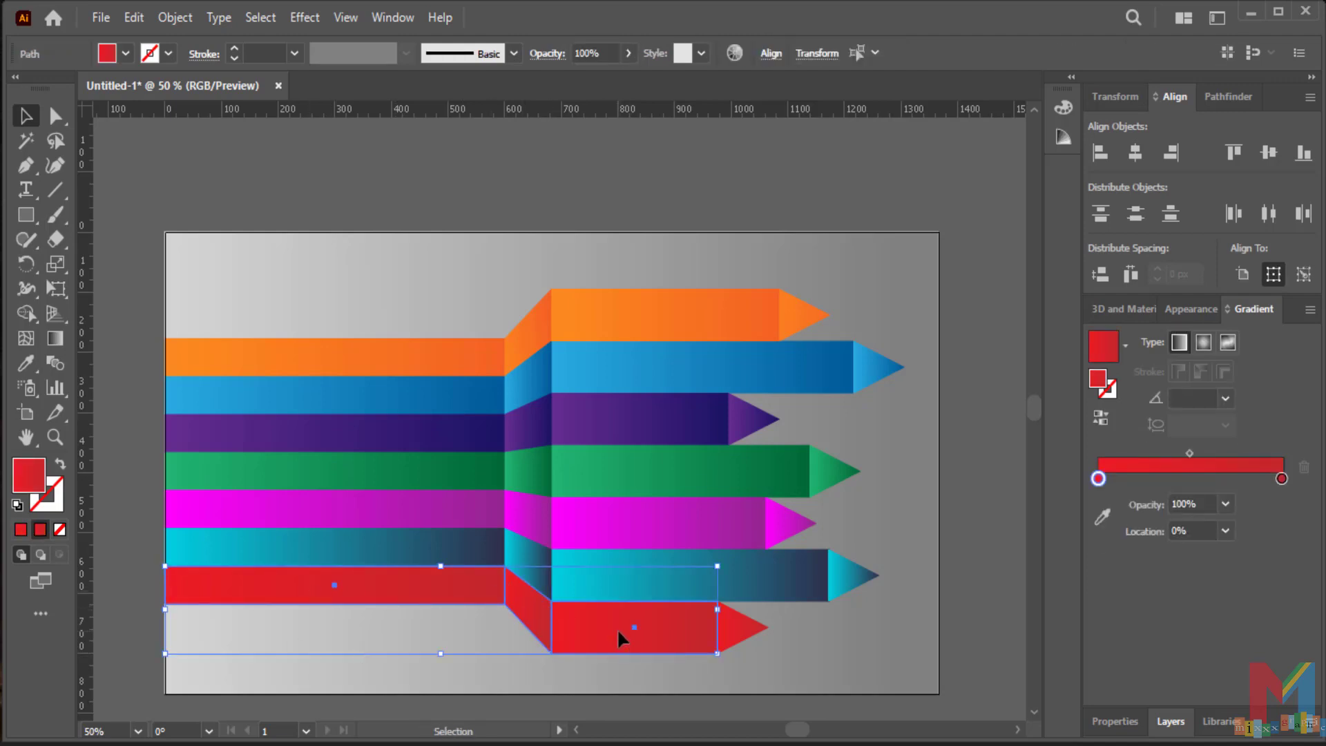
pyautogui.keyDown('shift'); pyautogui.click(738, 639); pyautogui.keyUp('shift')
pyautogui.click(260, 17)
pyautogui.moveTo(308, 224)
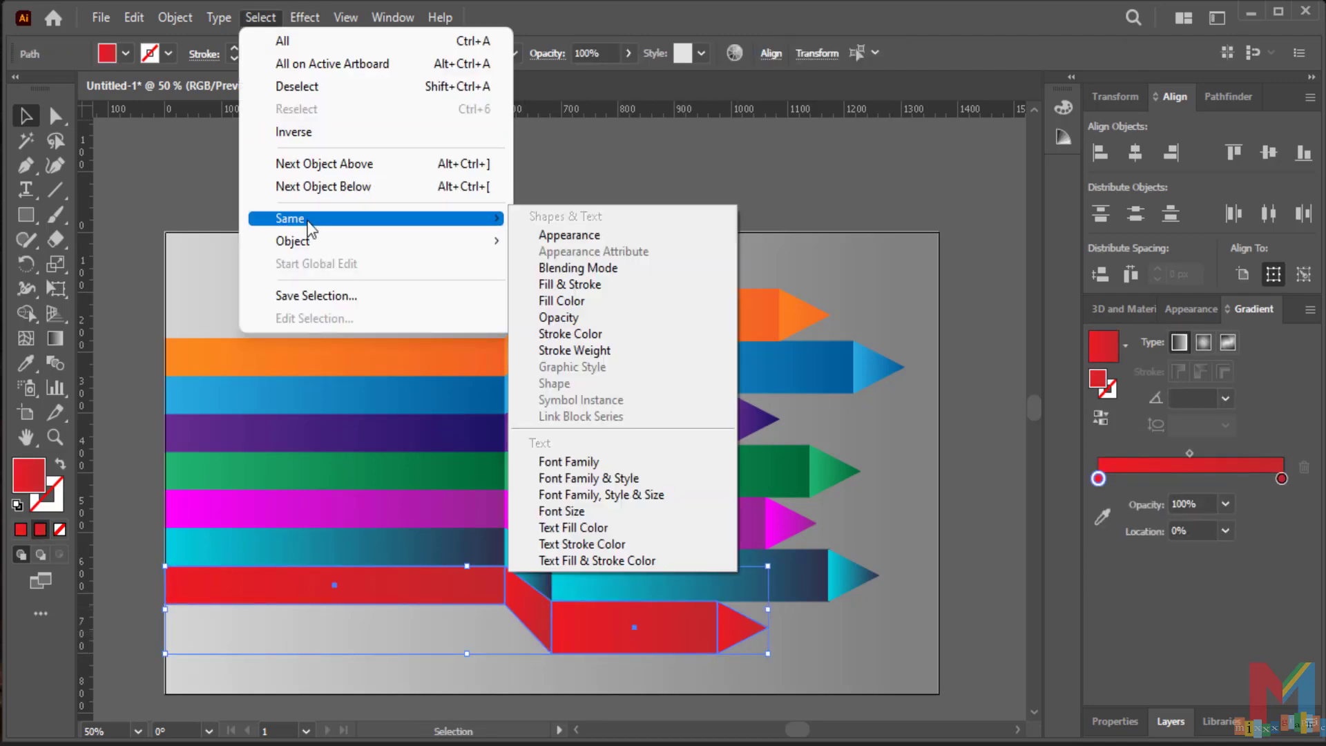
pyautogui.click(305, 18)
pyautogui.moveTo(364, 250)
pyautogui.click(525, 252)
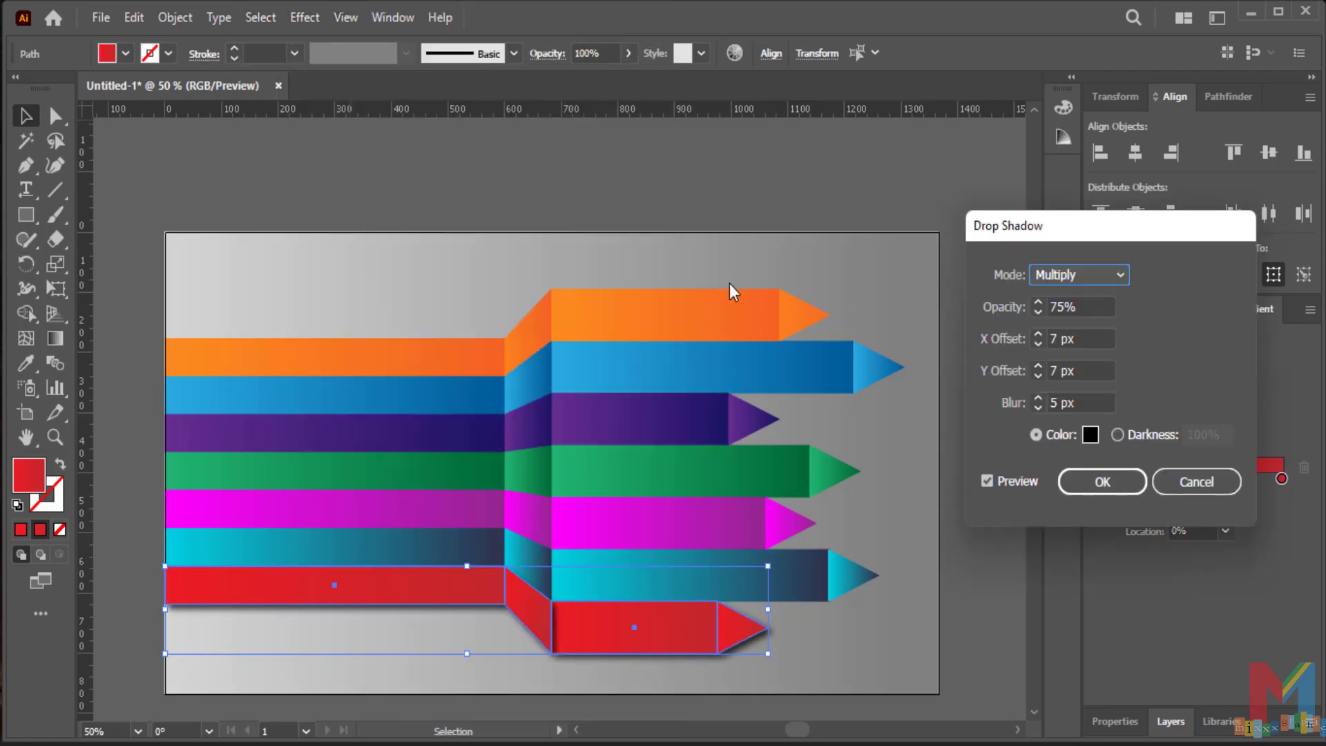
pyautogui.click(1199, 486)
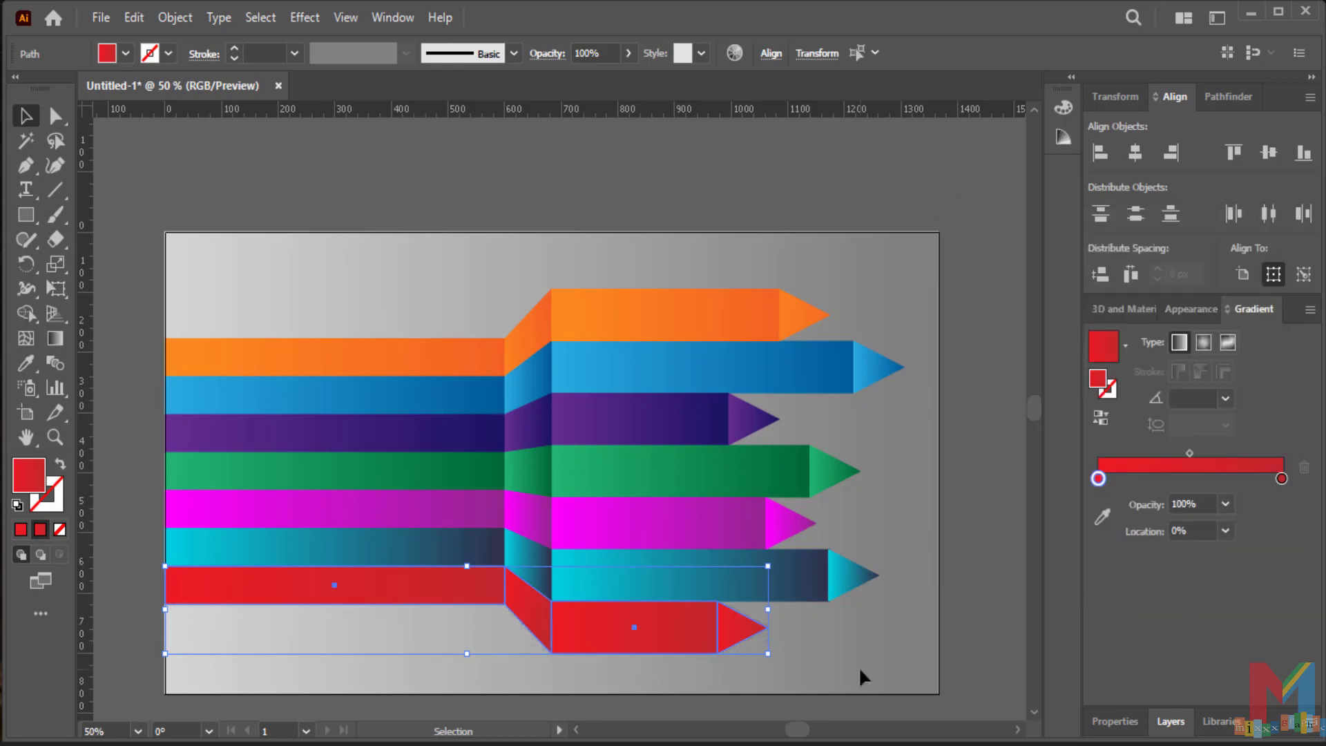
# - Group the red ribbon's strip, connector, wide band and arrow tip
pyautogui.moveTo(822, 639); pyautogui.dragTo(533, 660)
pyautogui.keyDown('shift'); pyautogui.click(436, 587); pyautogui.keyUp('shift')
pyautogui.rightClick(435, 588)
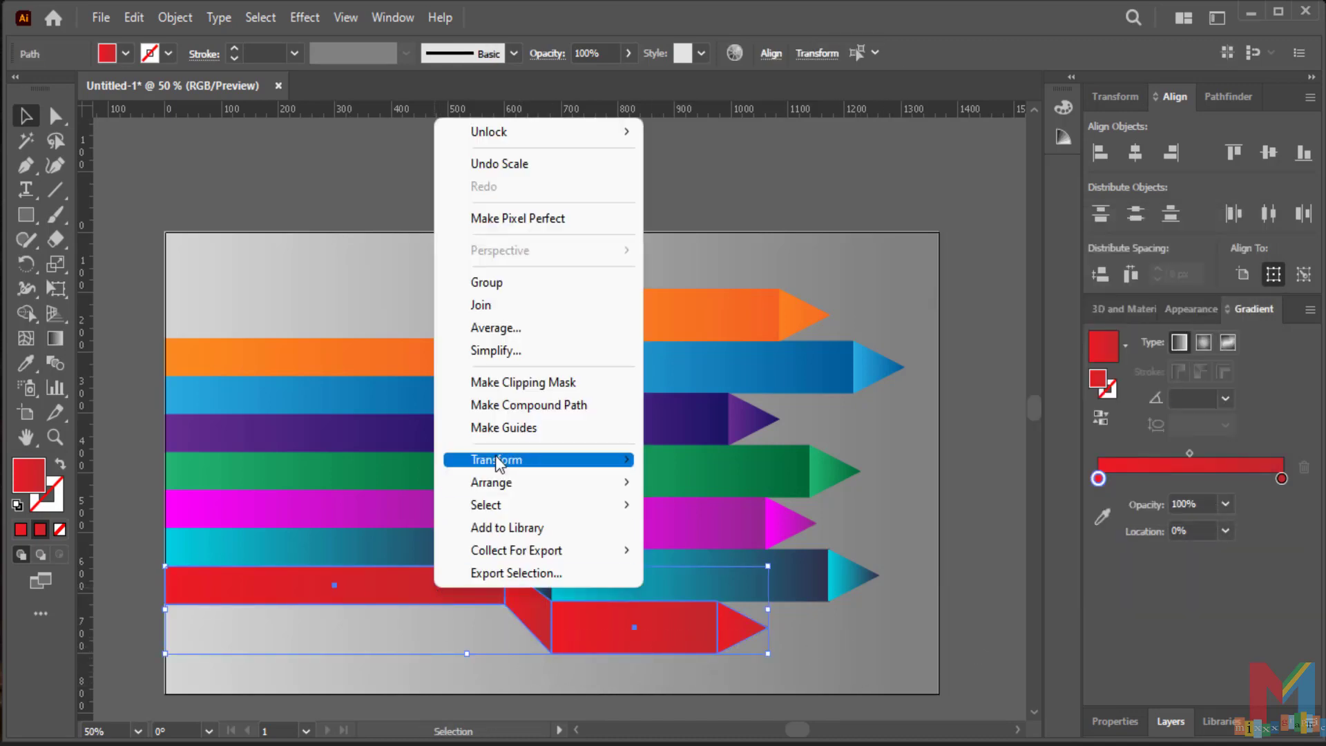
pyautogui.click(492, 283)
pyautogui.click(834, 656)
pyautogui.click(622, 642)
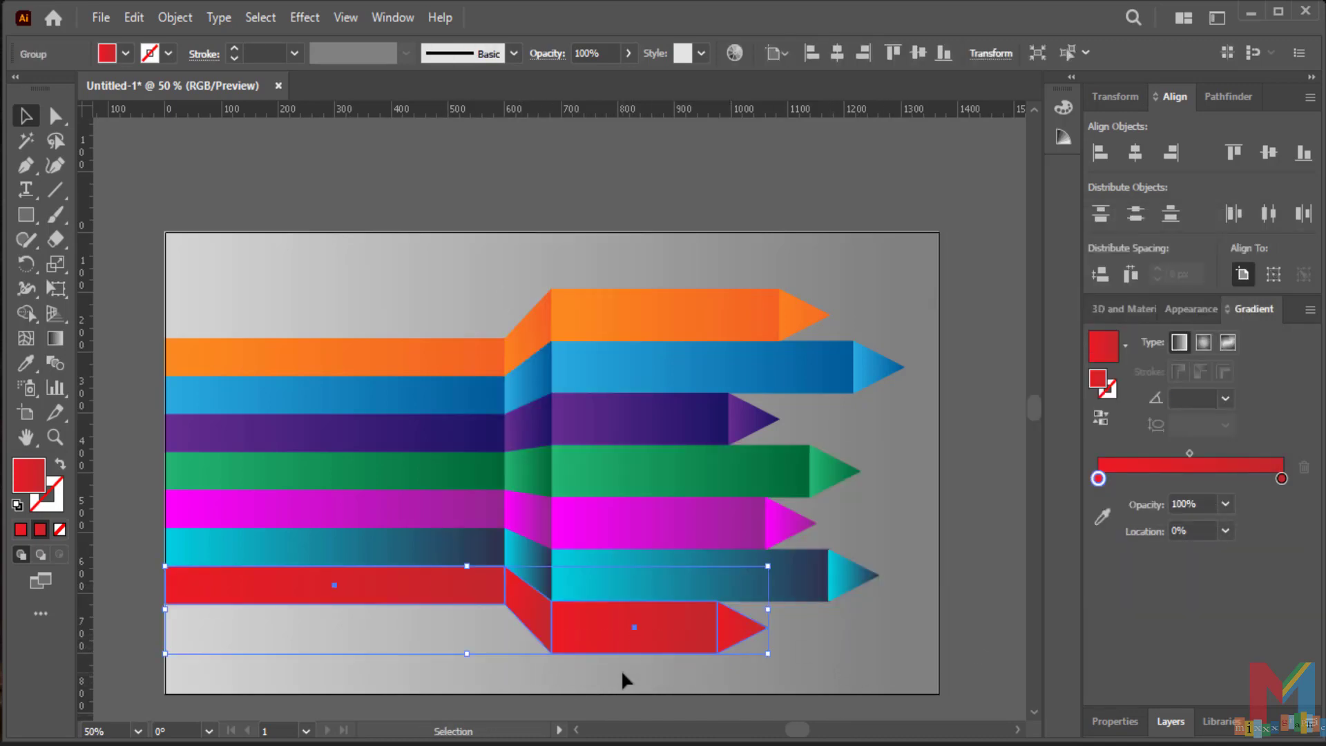
# - Apply a Multiply drop shadow to the red group with 75% opacity, 7 px X and Y offsets and 5 px blur
pyautogui.click(305, 17)
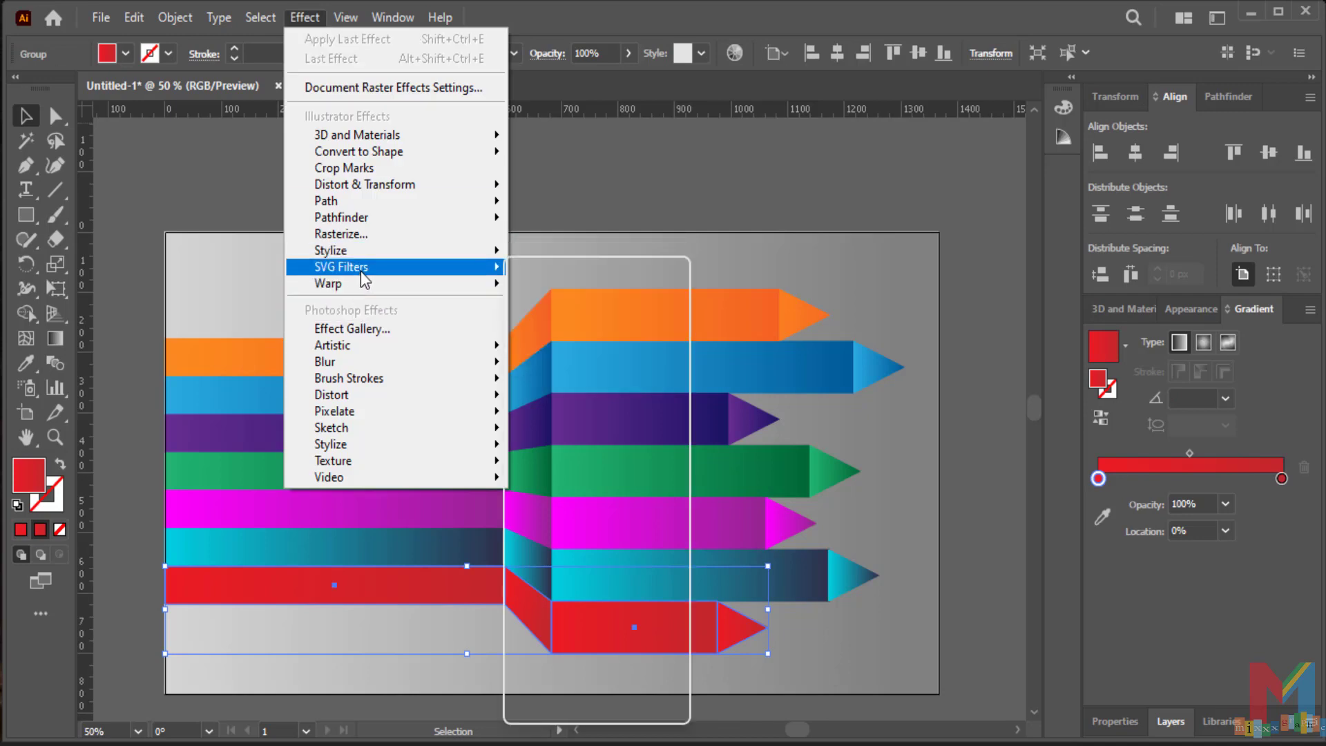
pyautogui.click(579, 254)
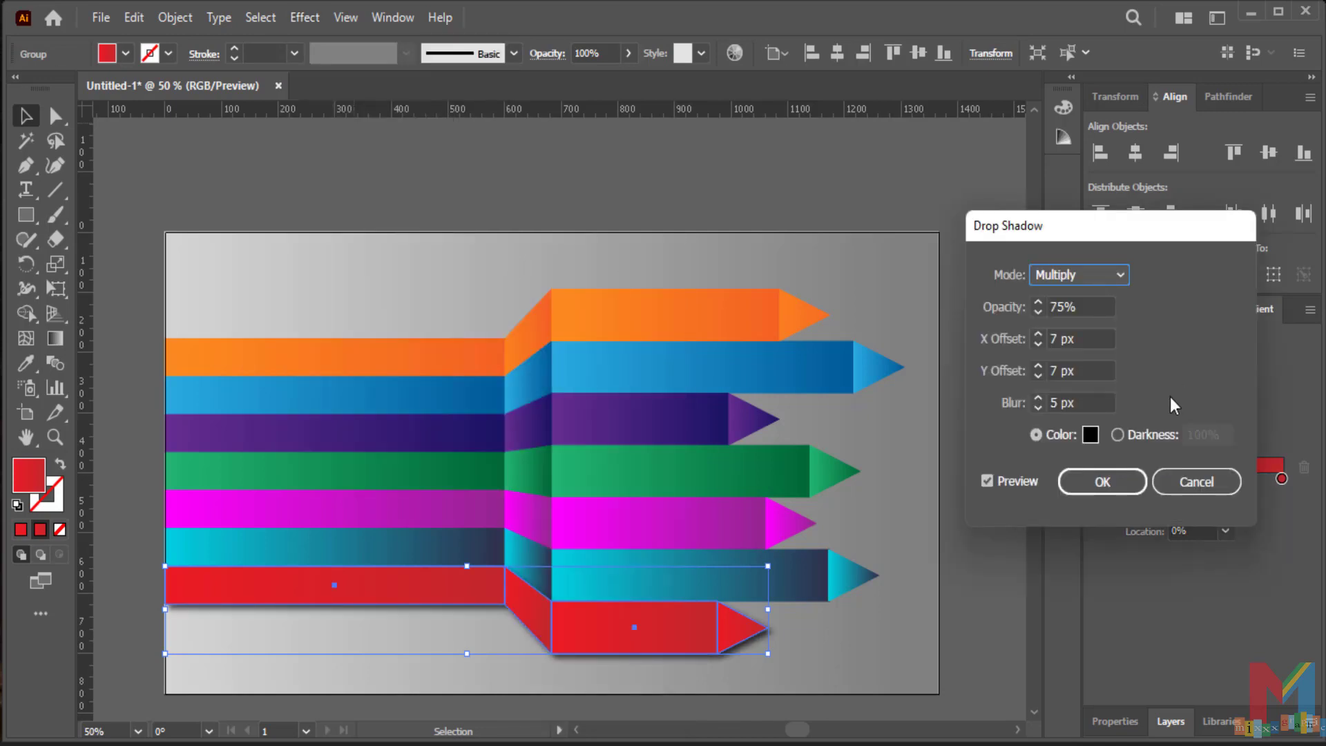
pyautogui.press('Return')
pyautogui.click(816, 185)
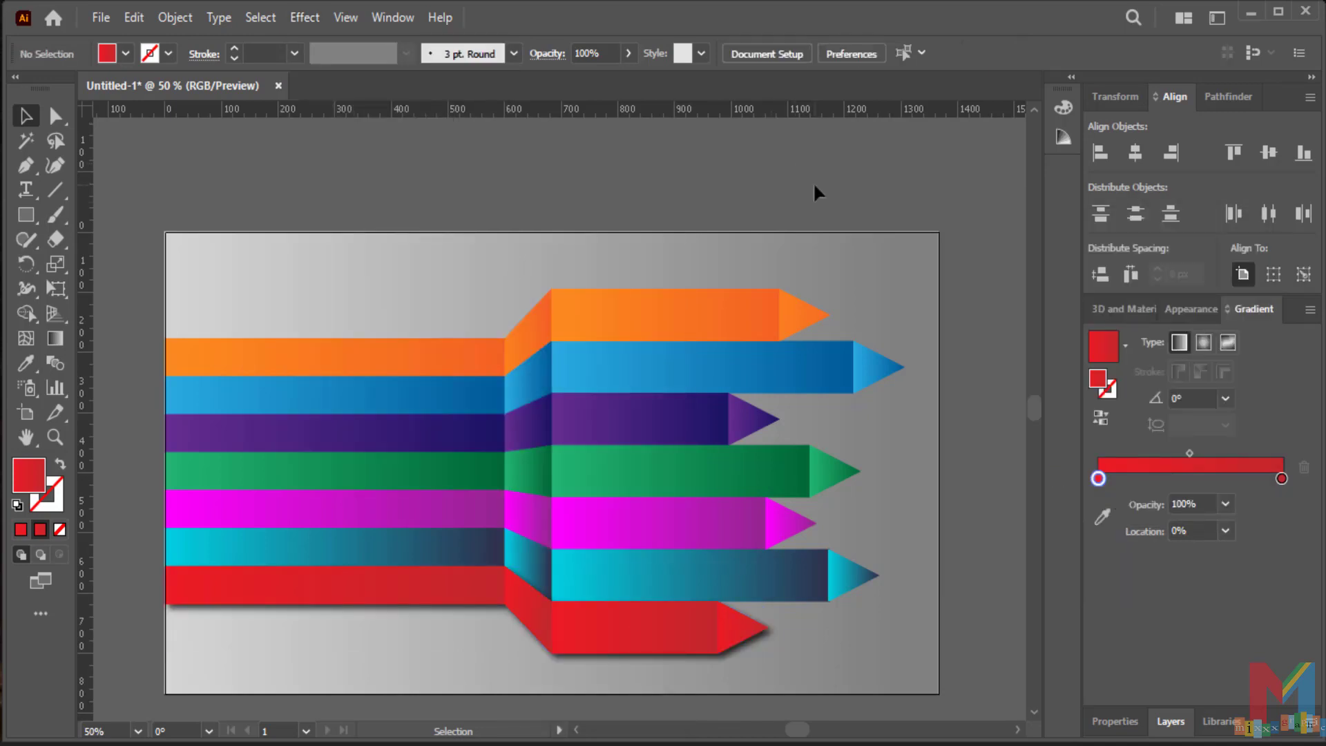
# - Group the orange ribbon's strip, connector, wide band and arrow tip
pyautogui.click(722, 314)
pyautogui.keyDown('shift'); pyautogui.click(511, 337); pyautogui.keyUp('shift')
pyautogui.rightClick(392, 351)
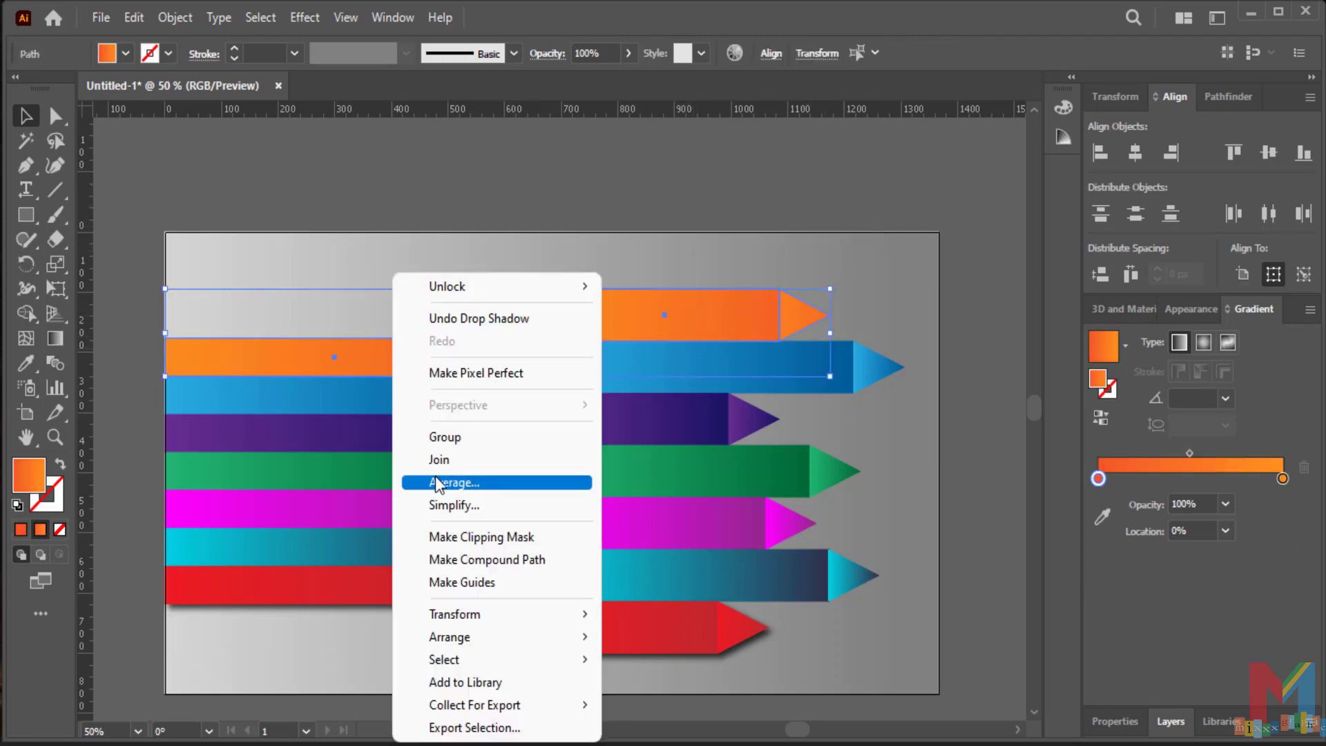
pyautogui.click(443, 436)
# - Apply a Multiply drop shadow to the orange group with 75% opacity, -4 px X offset, 5 px Y offset and 5 px blur
pyautogui.click(306, 22)
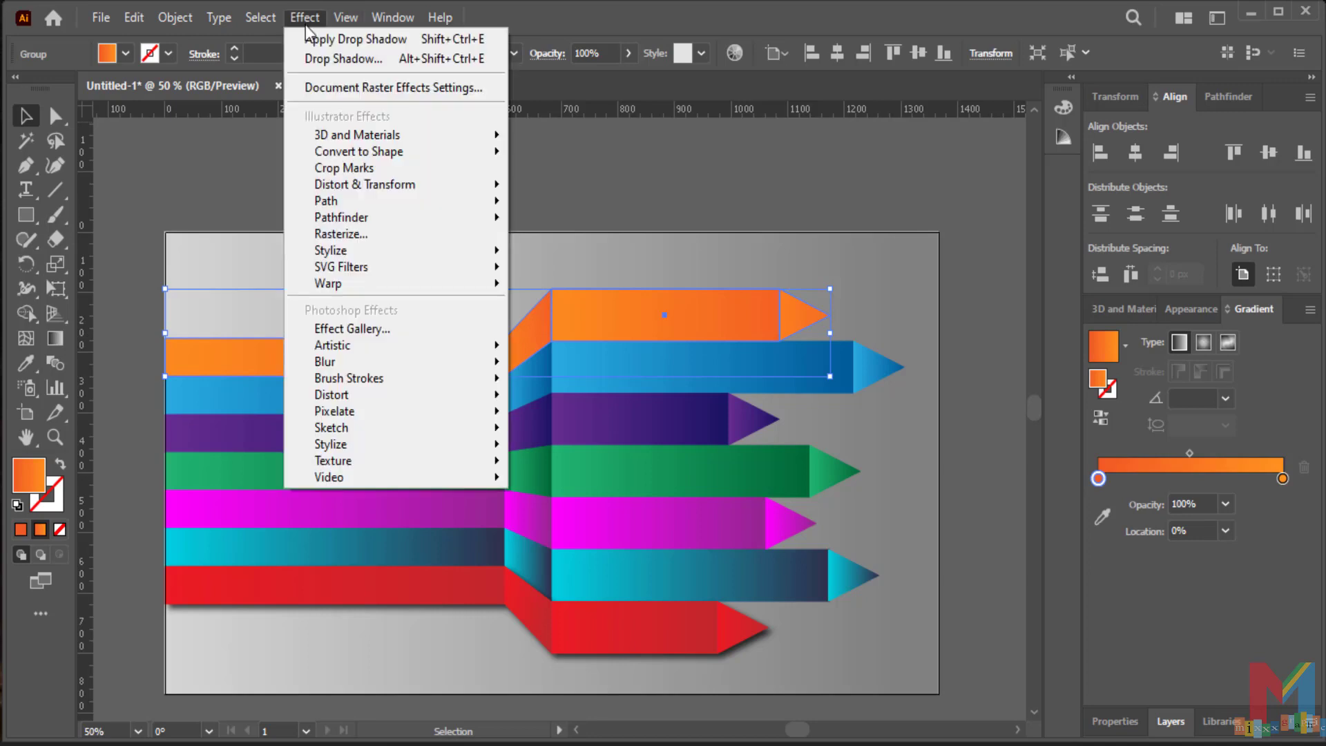
pyautogui.moveTo(327, 344)
pyautogui.moveTo(360, 250)
pyautogui.click(523, 248)
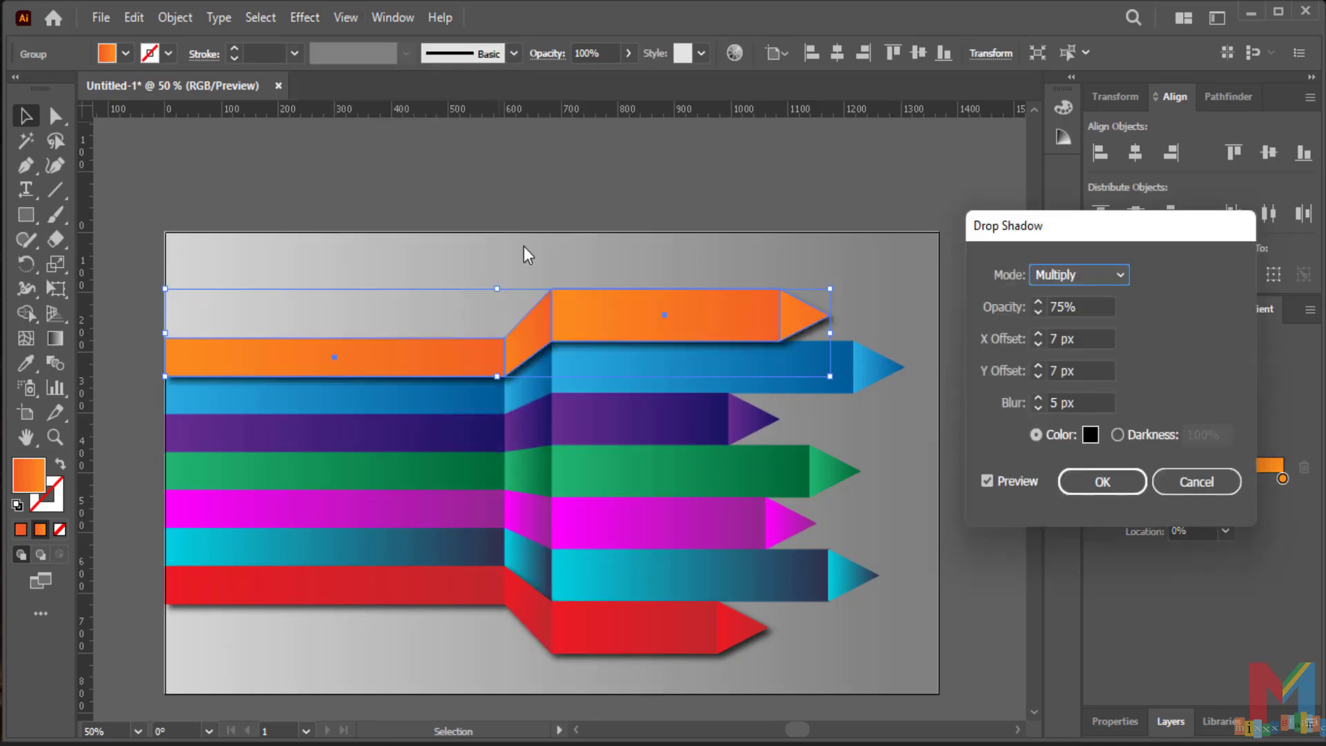
pyautogui.click(1037, 345)
pyautogui.click(1037, 345)
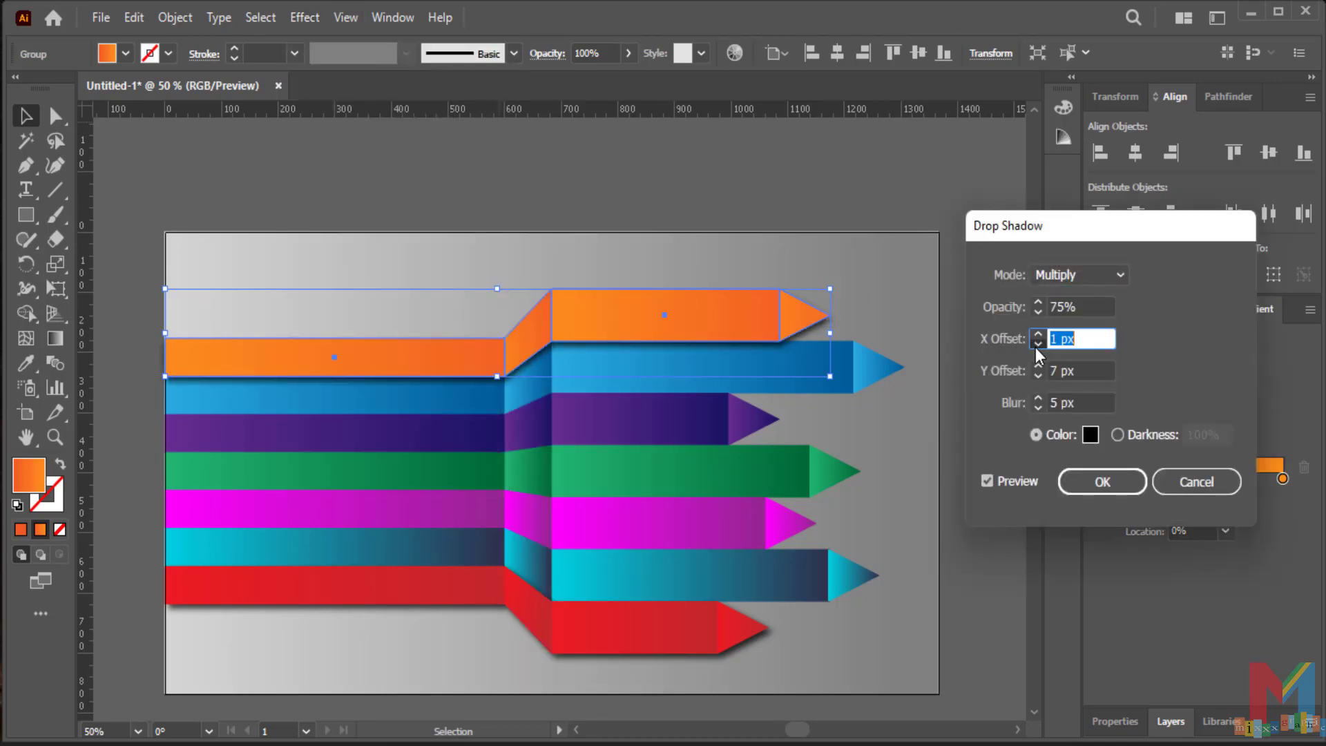
pyautogui.click(1037, 345)
pyautogui.click(1037, 345)
pyautogui.click(1037, 345)
pyautogui.click(1037, 346)
pyautogui.click(1037, 345)
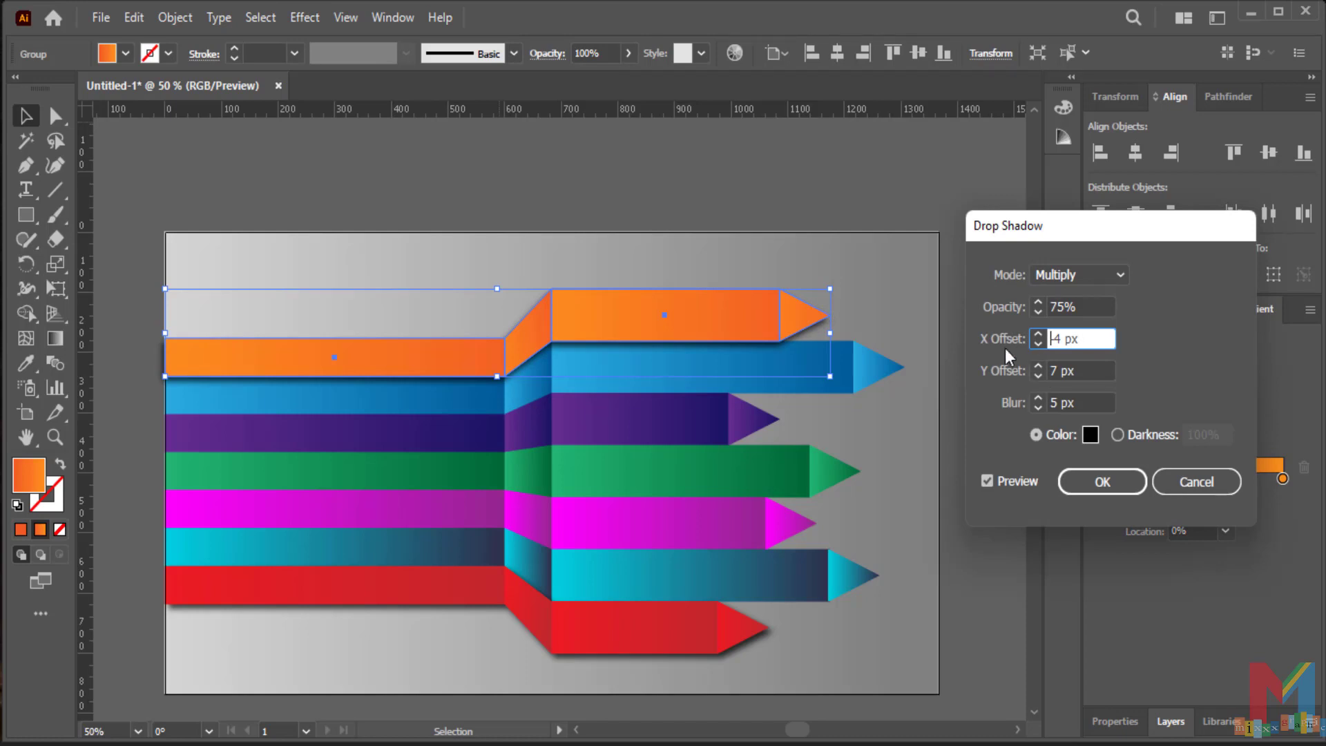
pyautogui.click(1038, 375)
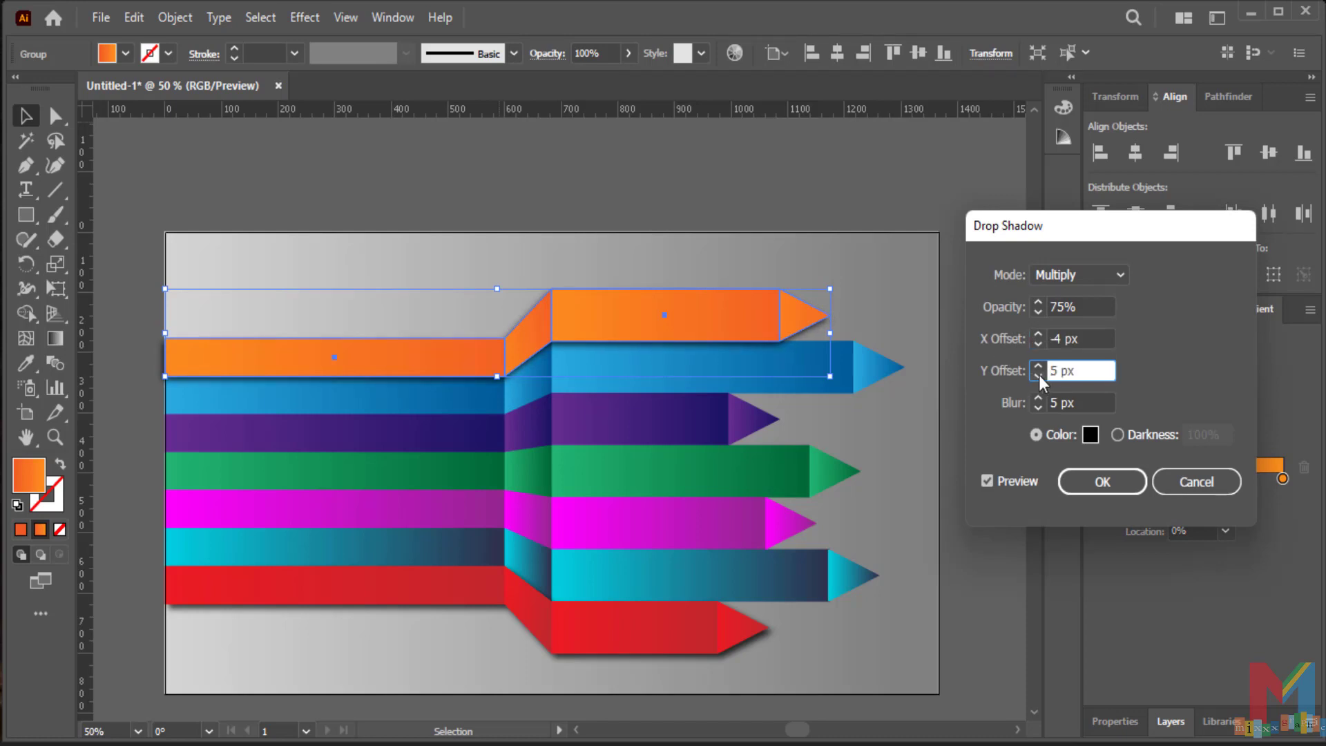
pyautogui.click(1095, 487)
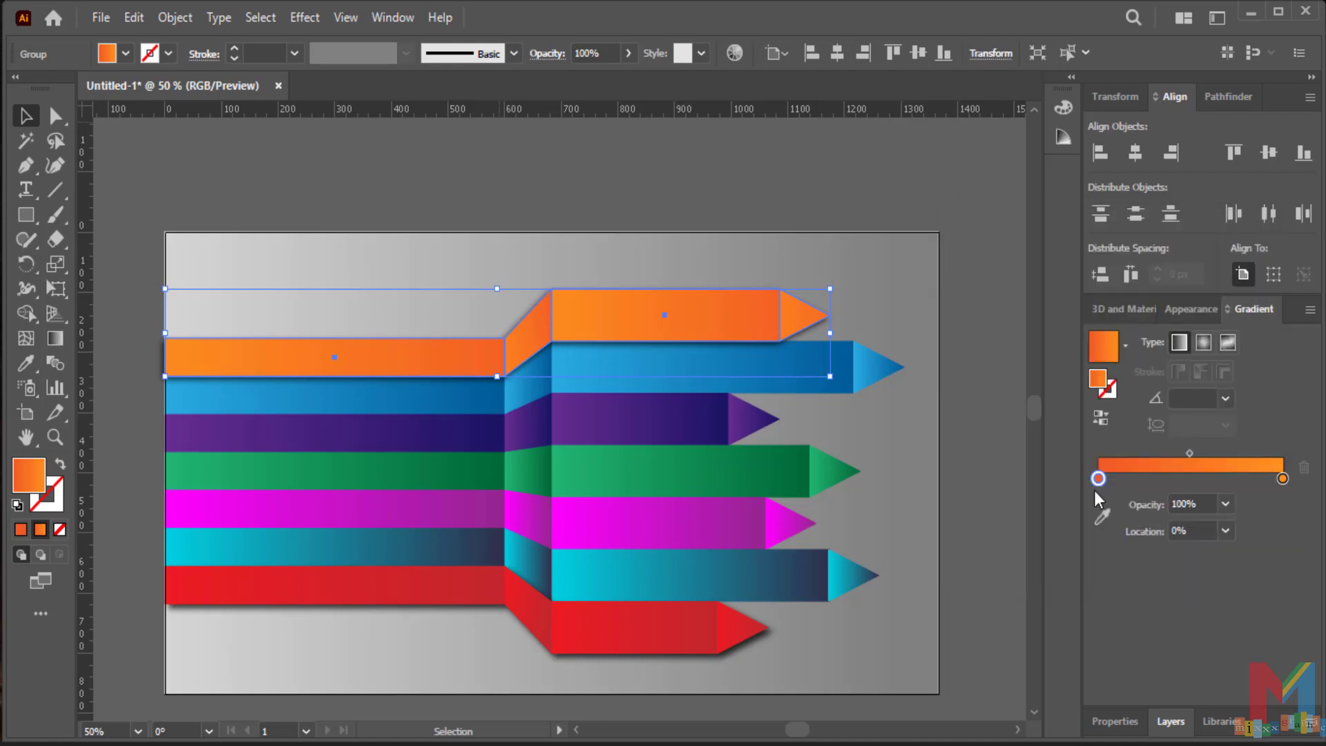
pyautogui.click(985, 483)
# - Group the blue ribbon's strip, connector, wide band and arrow tip
pyautogui.click(827, 380)
pyautogui.click(869, 374)
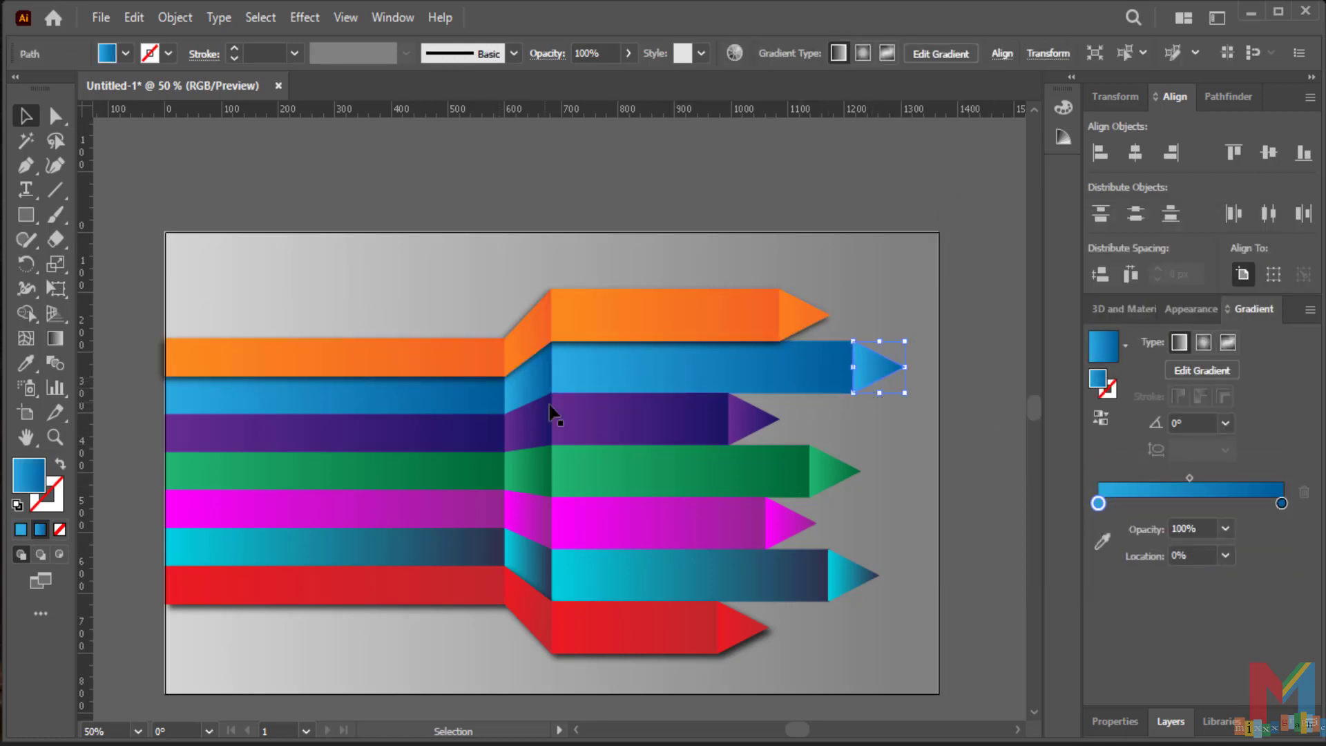
pyautogui.click(535, 400)
pyautogui.click(355, 405)
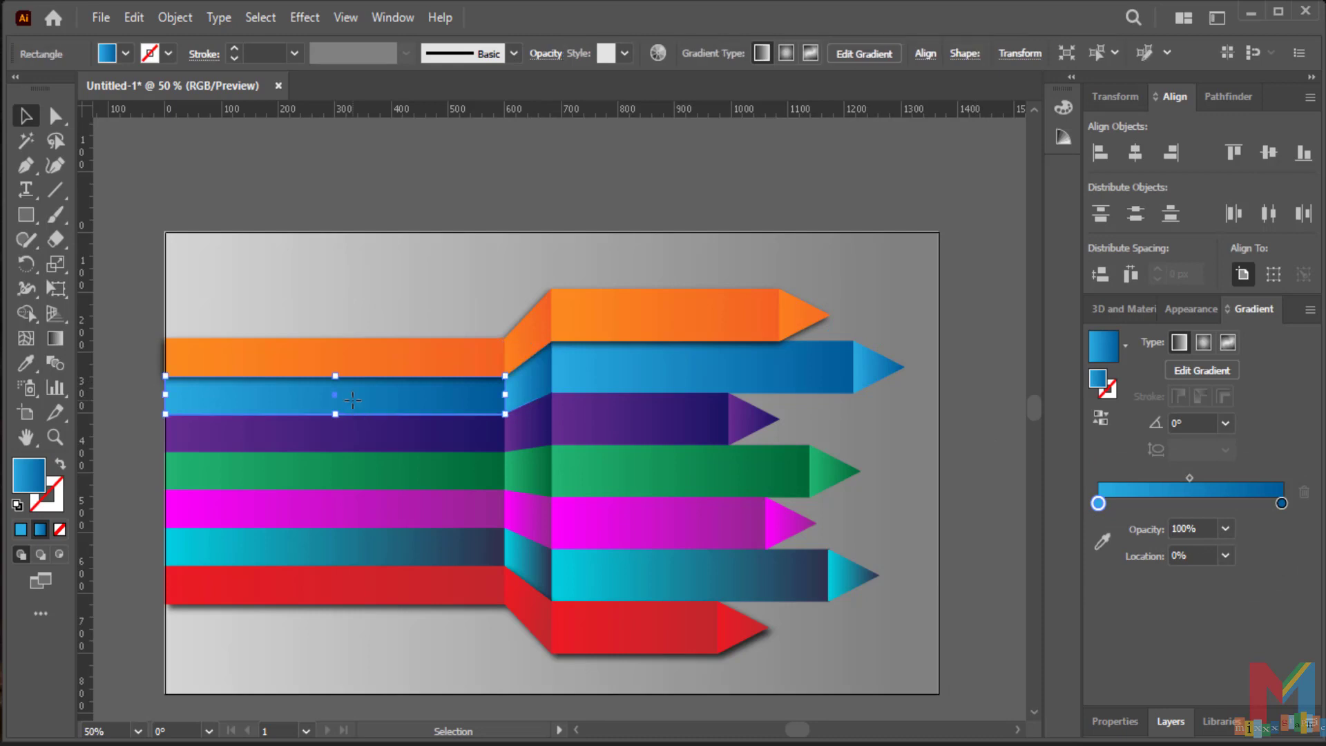
pyautogui.keyDown('shift'); pyautogui.click(528, 394); pyautogui.keyUp('shift')
pyautogui.keyDown('shift'); pyautogui.click(846, 377); pyautogui.keyUp('shift')
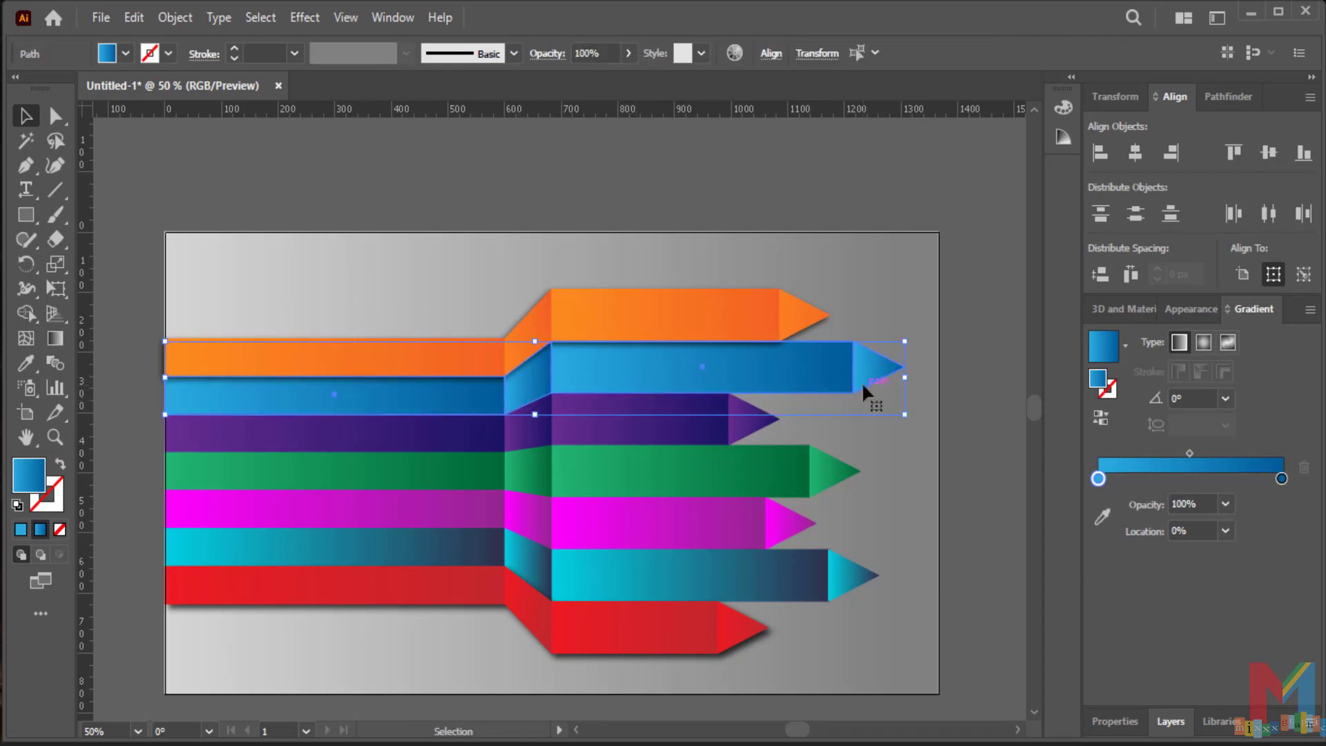
pyautogui.rightClick(711, 385)
pyautogui.click(766, 438)
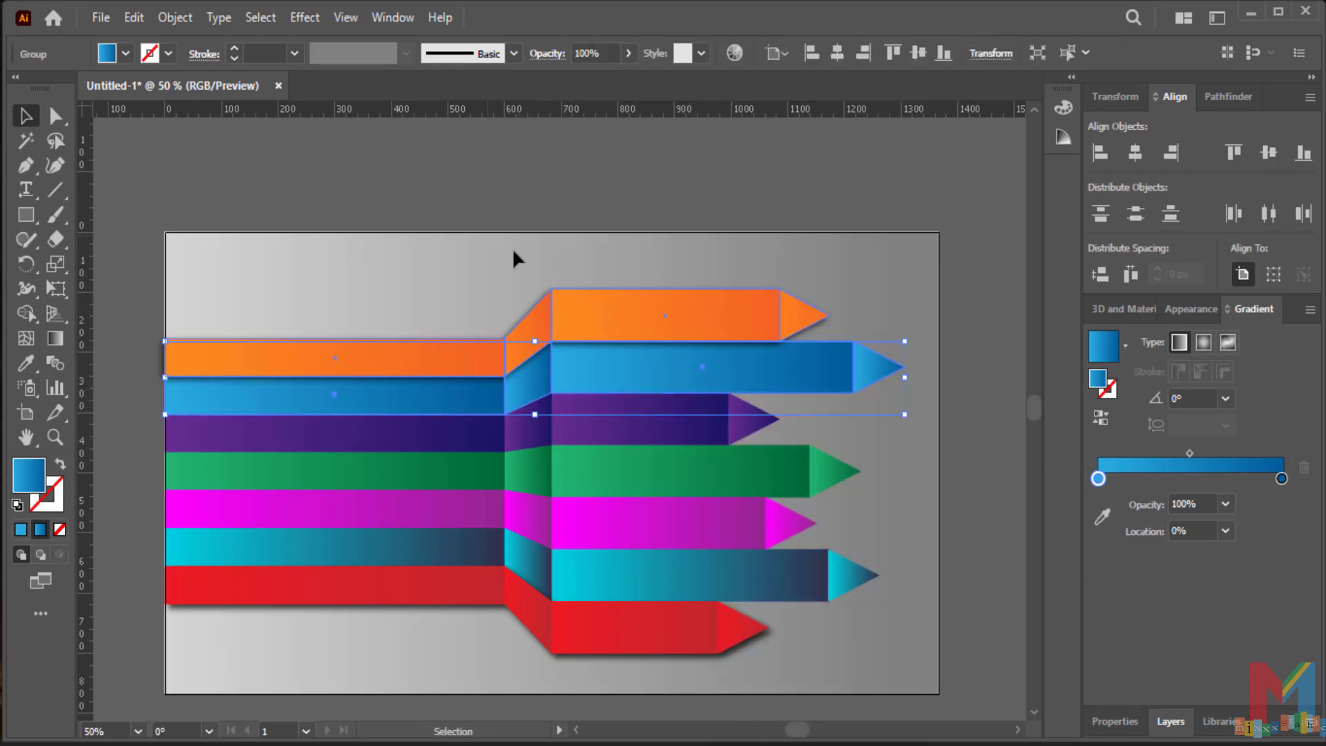
# - Add a Drop Shadow effect to the blue group and set its X offset to -3 px
pyautogui.click(305, 17)
pyautogui.moveTo(414, 250)
pyautogui.click(538, 254)
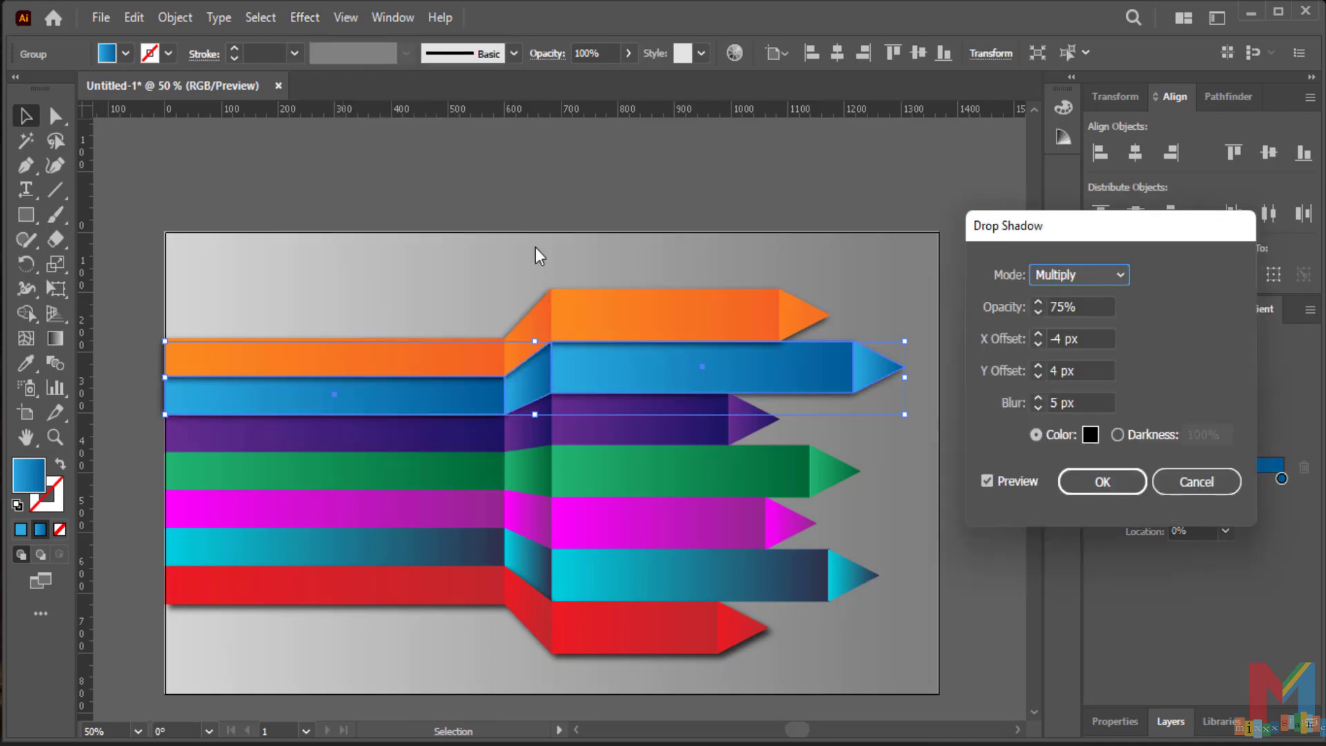
pyautogui.click(1038, 334)
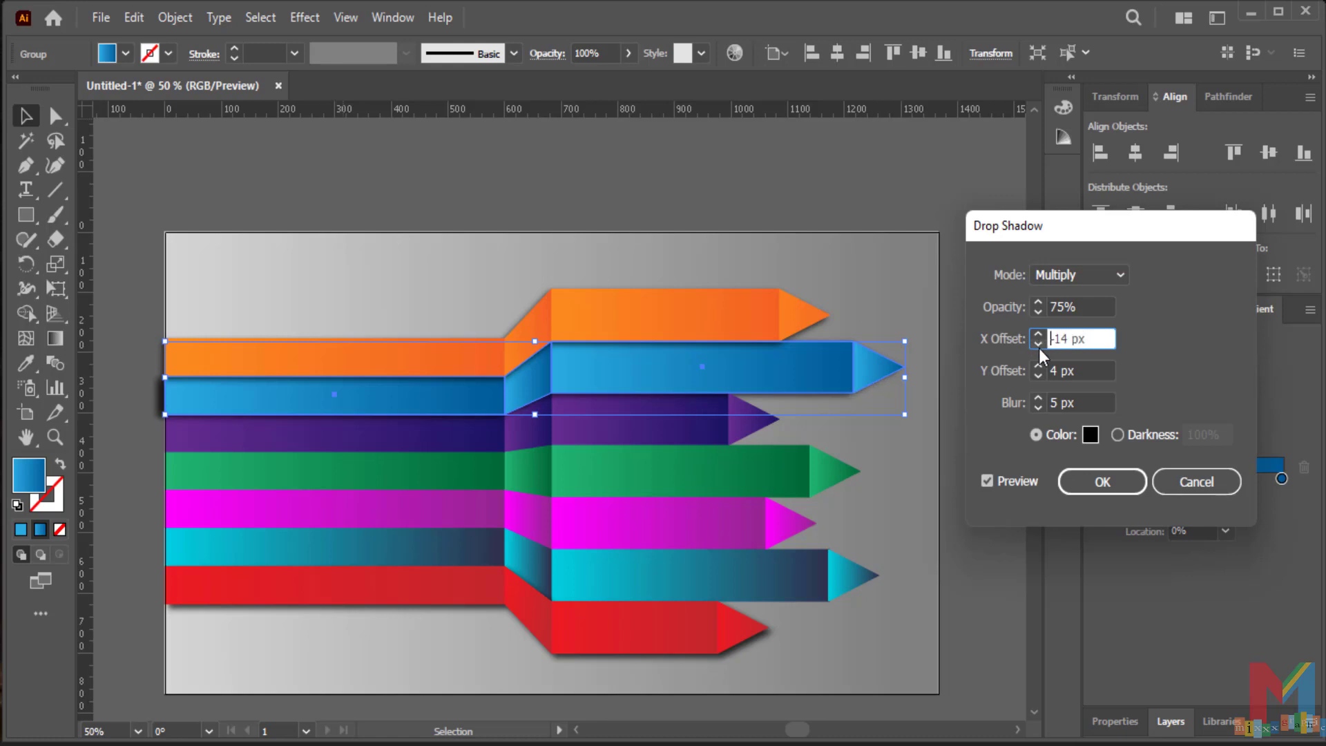
pyautogui.click(1039, 348)
pyautogui.click(1039, 347)
pyautogui.click(1039, 335)
pyautogui.click(1039, 335)
pyautogui.click(1039, 334)
pyautogui.click(1039, 335)
pyautogui.click(1039, 334)
# - Set the blue group's shadow Y offset to 7 px and apply it in Multiply mode with 75% opacity and 5 px blur
pyautogui.click(1038, 367)
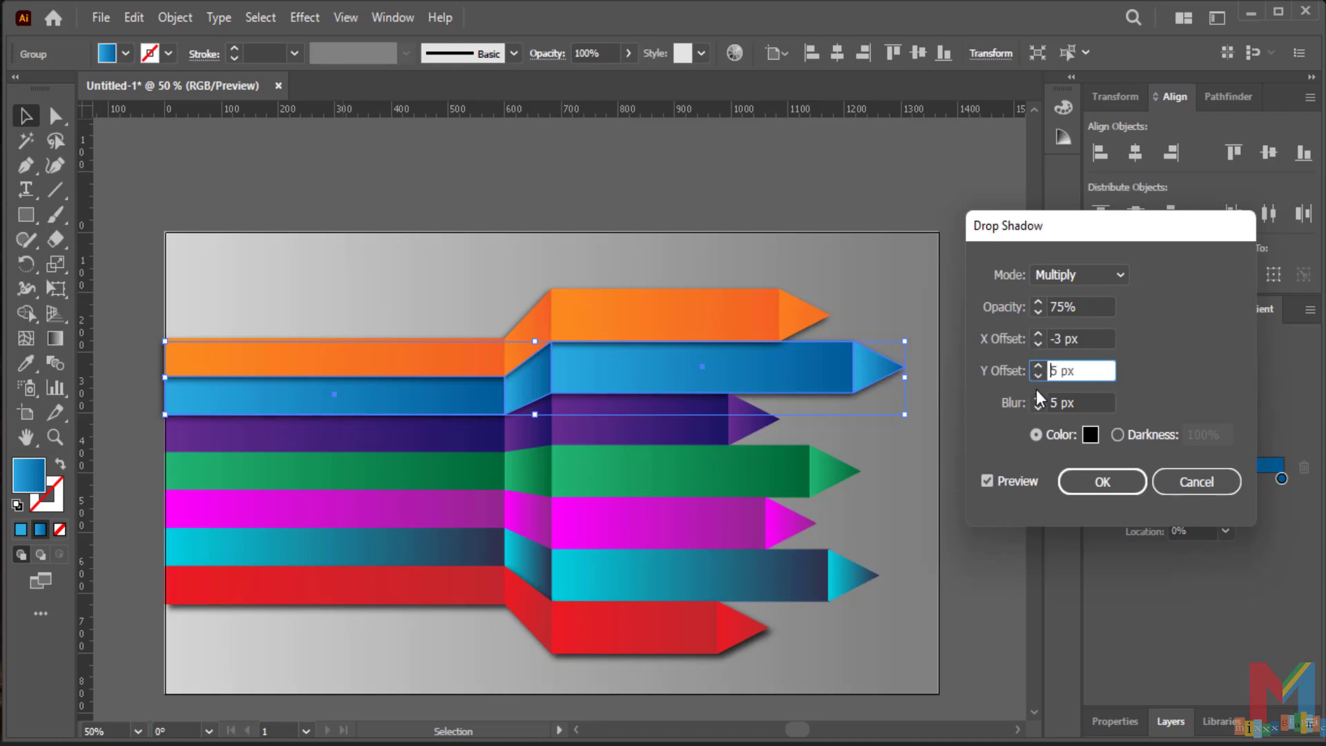
pyautogui.click(1038, 380)
pyautogui.click(1038, 379)
pyautogui.click(1038, 380)
pyautogui.click(1038, 380)
pyautogui.click(1038, 379)
pyautogui.click(1038, 380)
pyautogui.click(1038, 379)
pyautogui.click(1038, 380)
pyautogui.click(1038, 366)
pyautogui.click(1038, 366)
pyautogui.click(1038, 366)
pyautogui.click(1039, 366)
pyautogui.click(1038, 366)
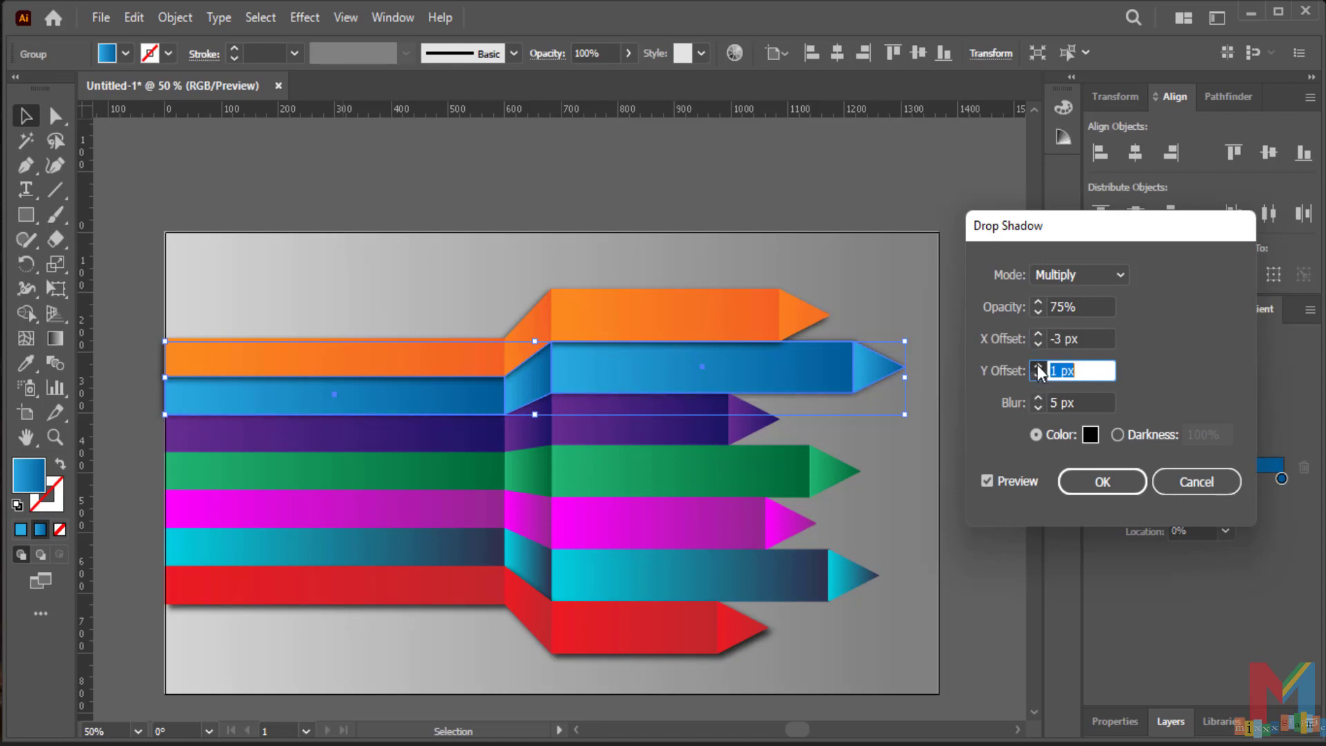
pyautogui.click(1038, 366)
pyautogui.click(1039, 366)
pyautogui.click(1038, 366)
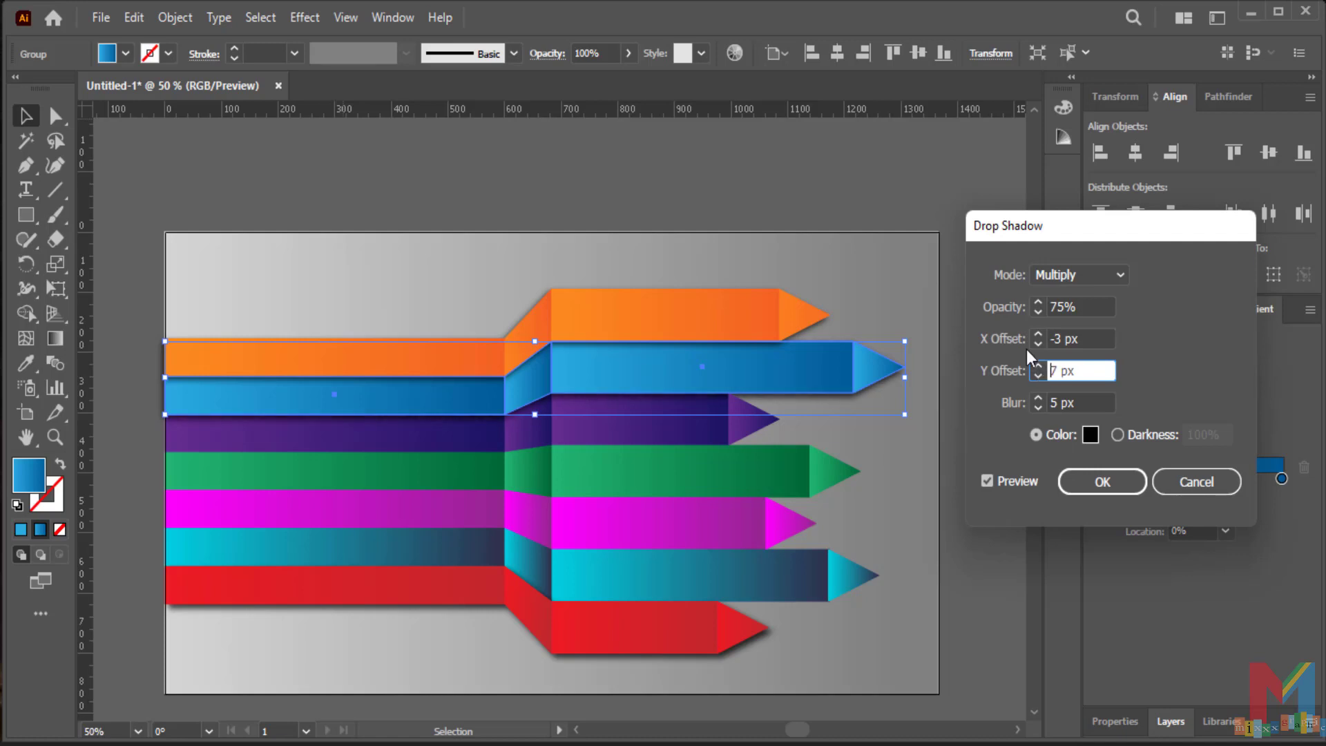
pyautogui.click(1100, 481)
# - Group the green ribbon's strip, connector, wide band and arrow tip
pyautogui.click(832, 478)
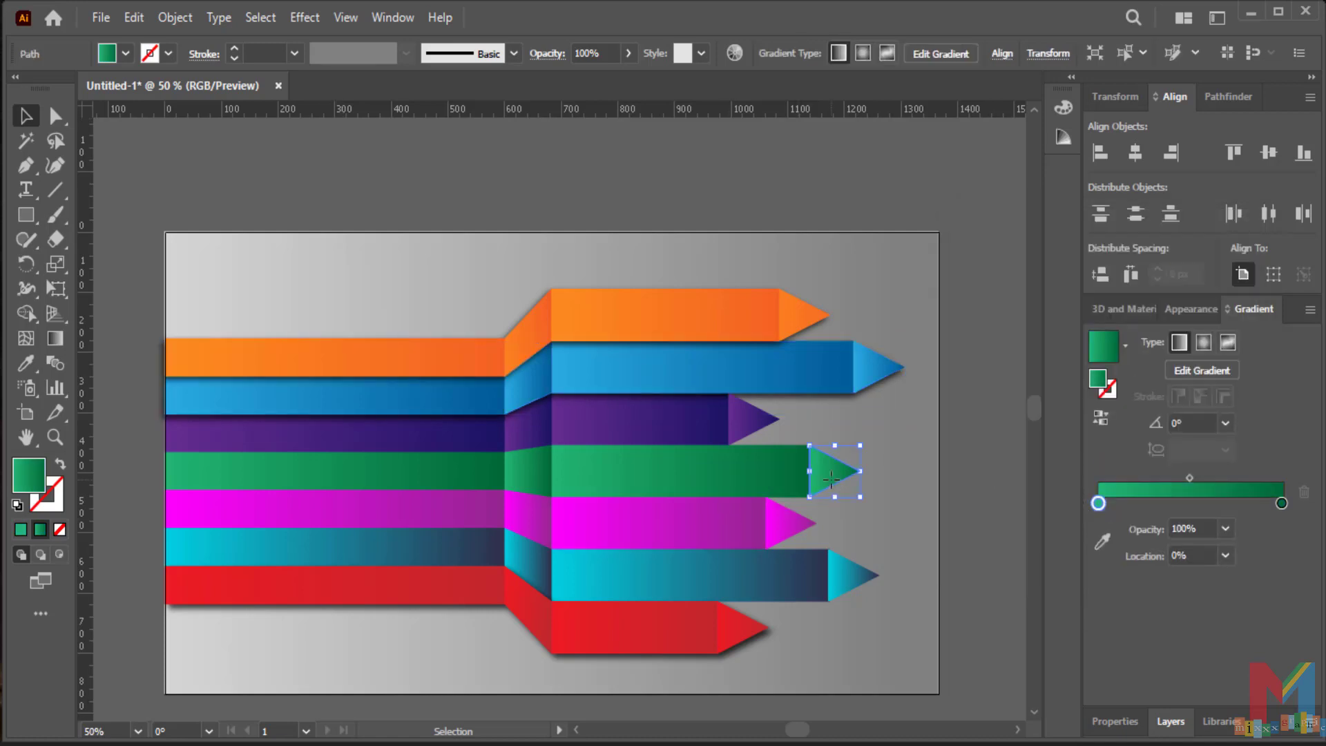
pyautogui.keyDown('shift'); pyautogui.click(729, 480); pyautogui.keyUp('shift')
pyautogui.keyDown('shift'); pyautogui.click(440, 475); pyautogui.keyUp('shift')
pyautogui.rightClick(440, 475)
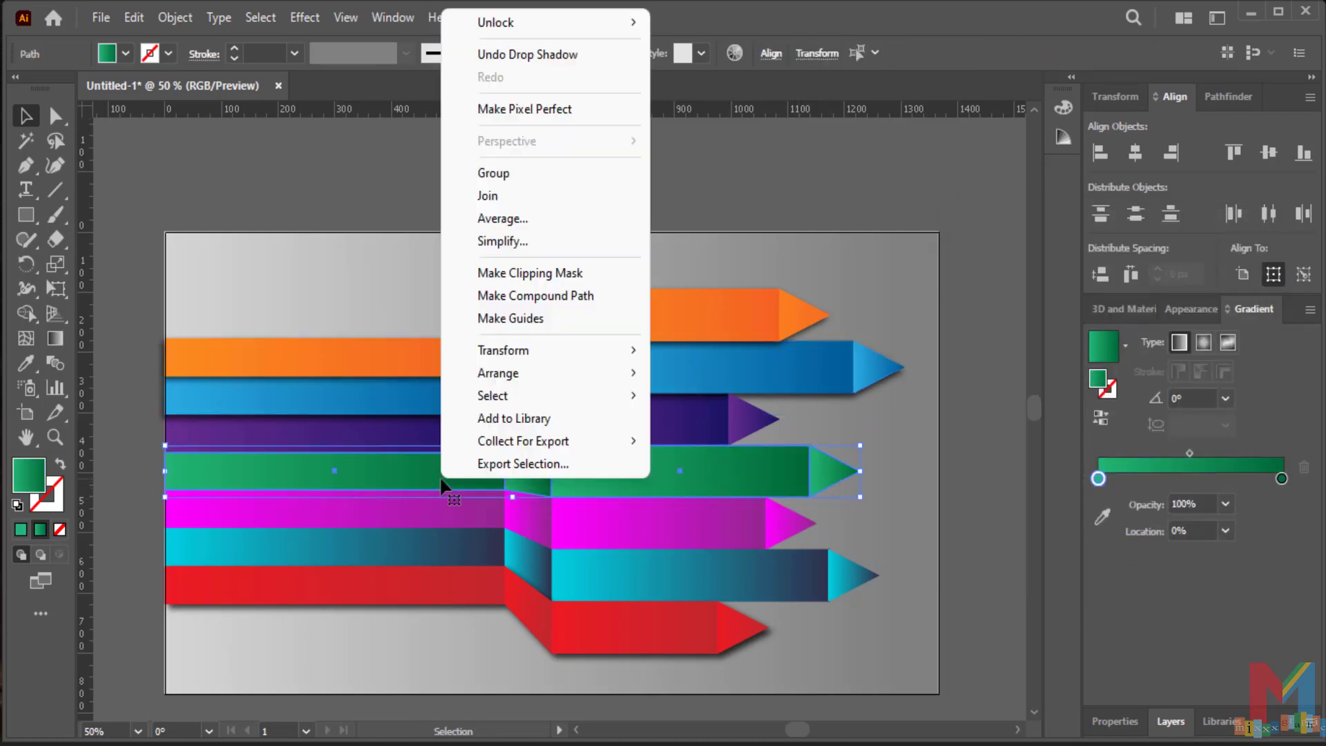
pyautogui.click(494, 174)
# - Apply a Multiply drop shadow to the green group with 75% opacity, -3 px X offset, 7 px Y offset and 5 px blur
pyautogui.click(305, 18)
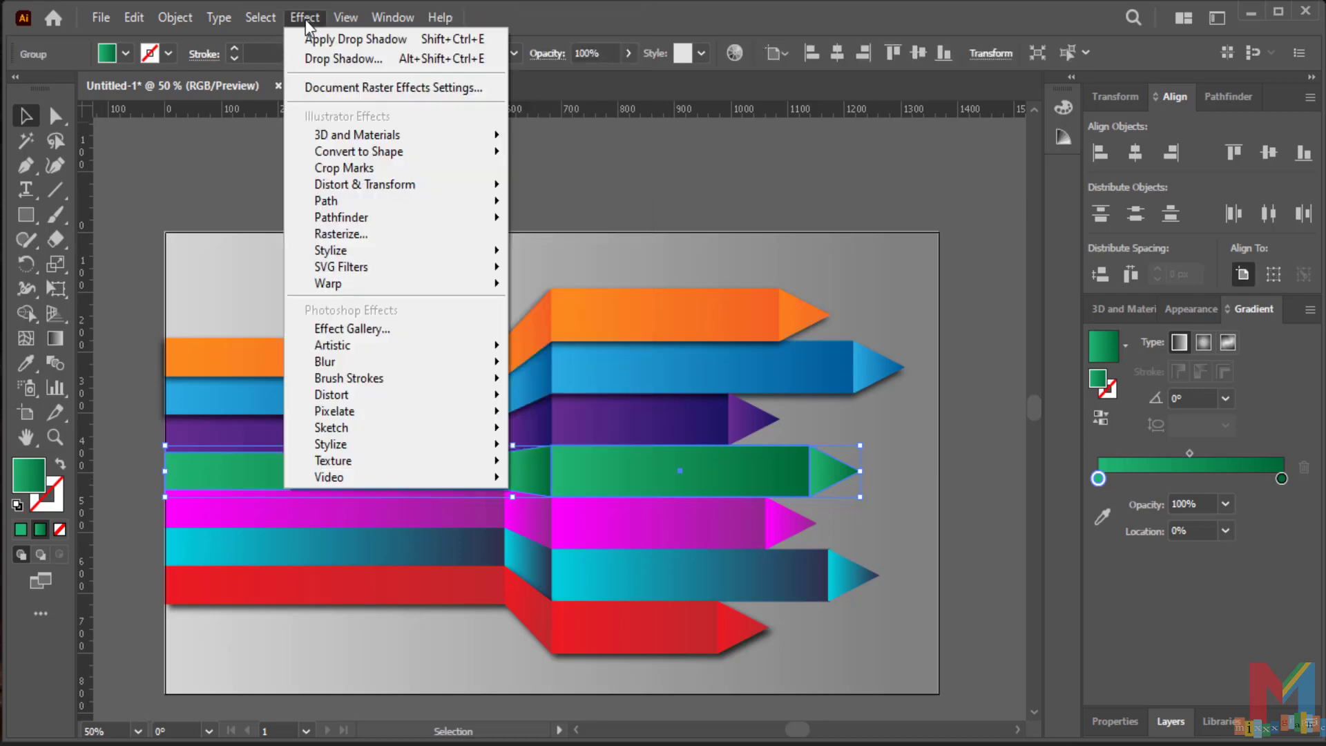
pyautogui.moveTo(350, 250)
pyautogui.click(552, 254)
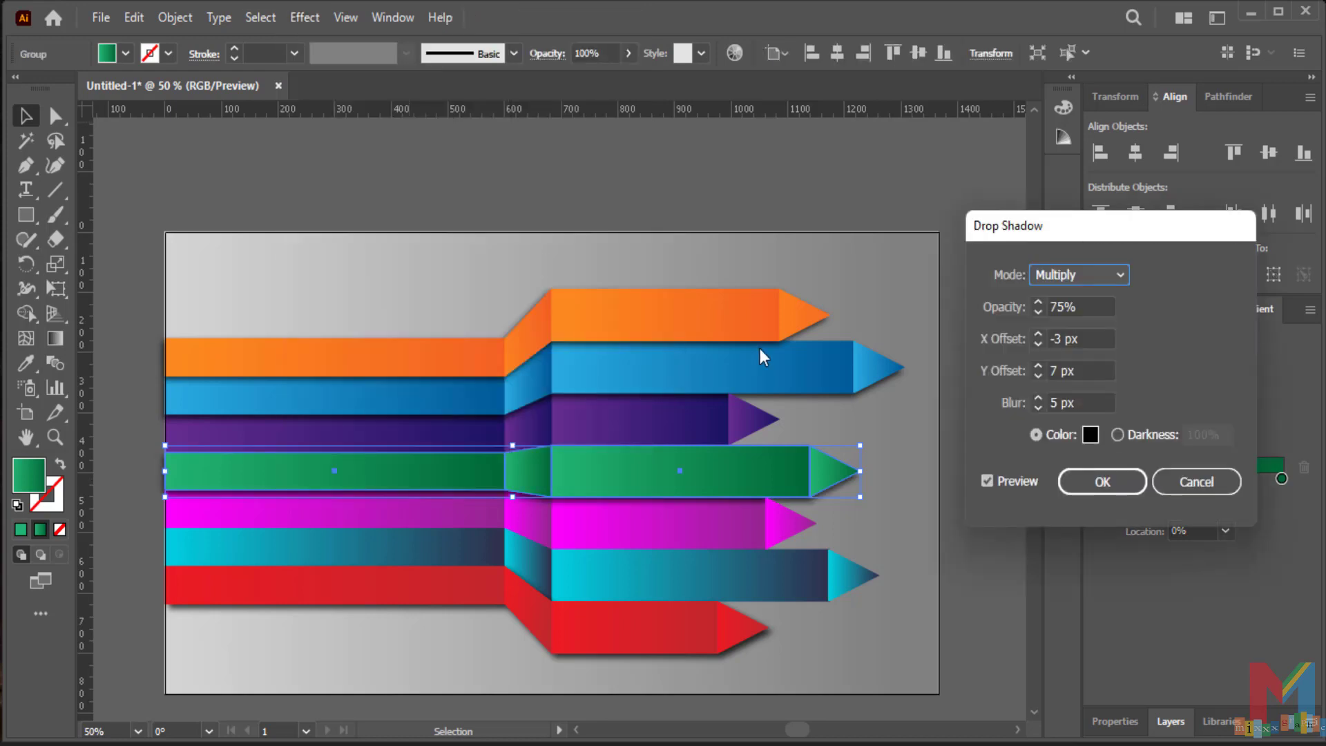
pyautogui.click(1097, 479)
pyautogui.click(937, 478)
# - Group the magenta ribbon's strip, connector, wide band and arrow tip
pyautogui.click(701, 537)
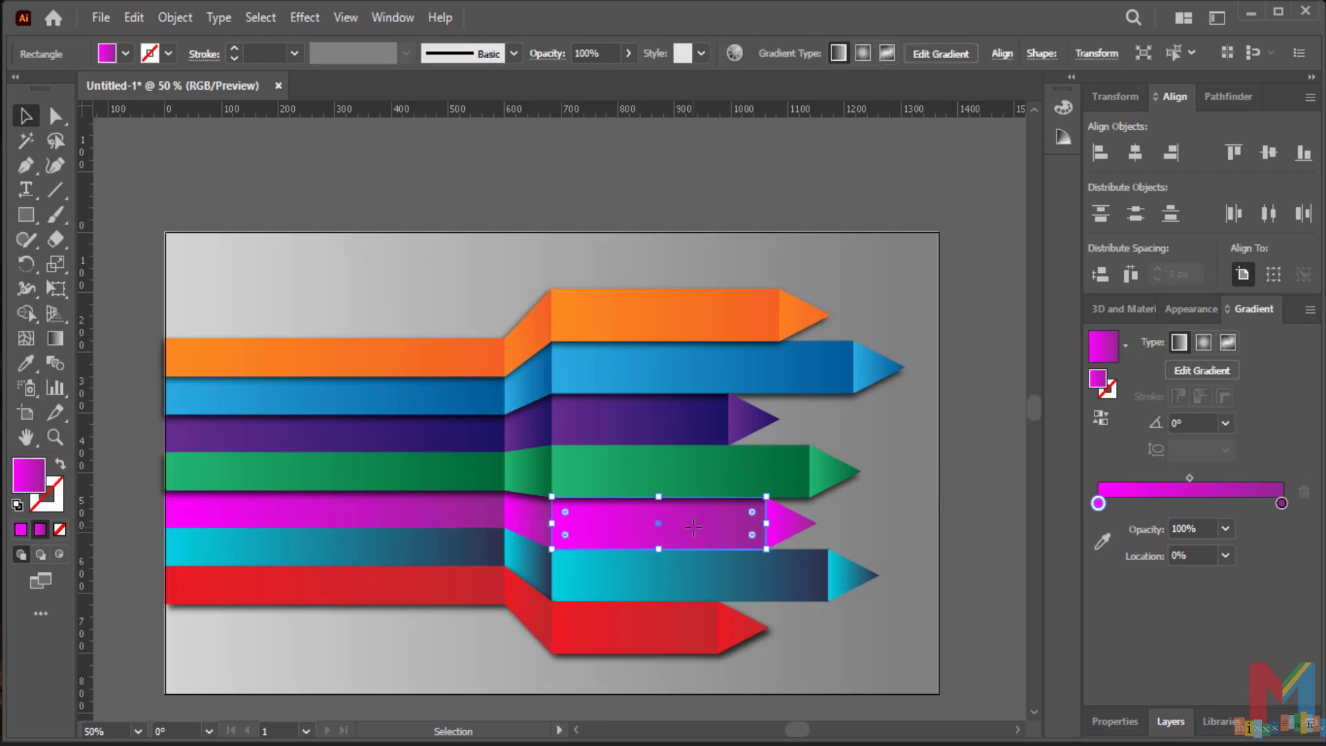
pyautogui.keyDown('shift'); pyautogui.click(447, 518); pyautogui.keyUp('shift')
pyautogui.rightClick(448, 518)
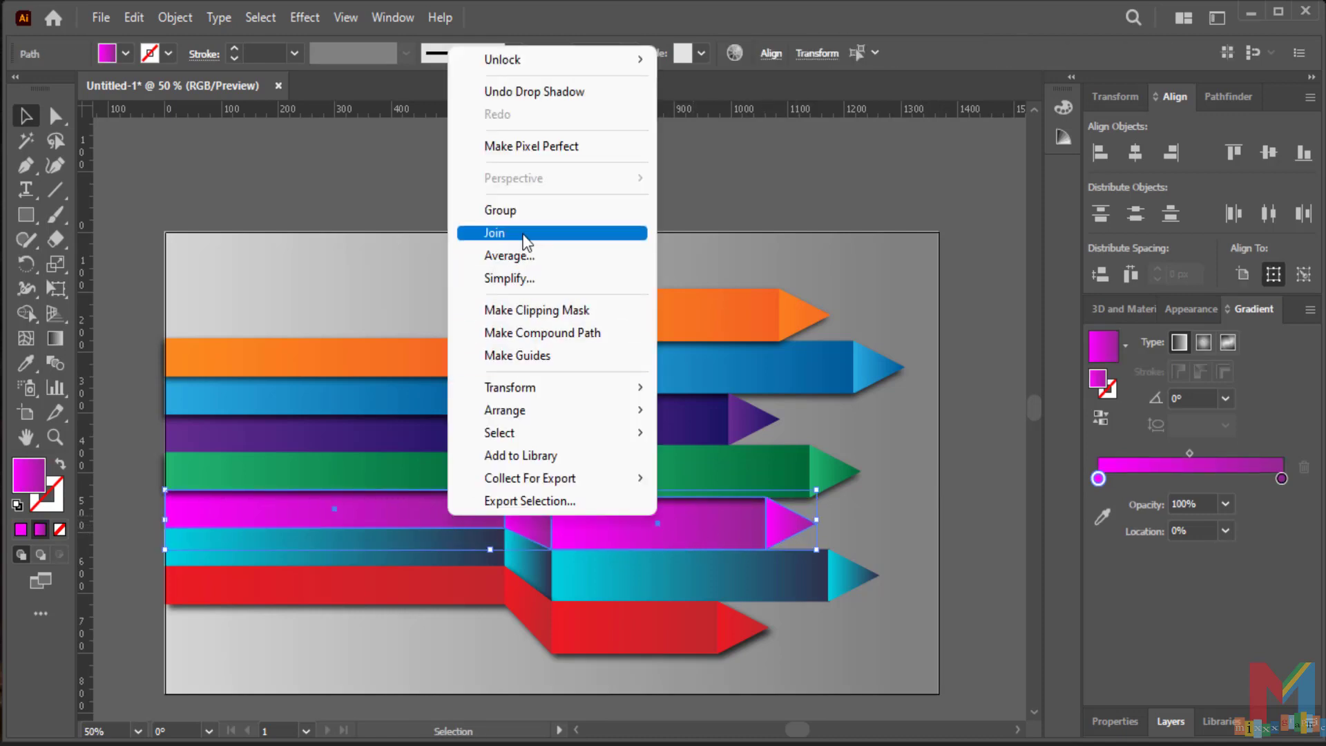
pyautogui.click(511, 210)
# - Apply a Multiply drop shadow to the magenta group with 75% opacity, -3 px X offset, 7 px Y offset and 5 px blur
pyautogui.click(305, 17)
pyautogui.moveTo(496, 250)
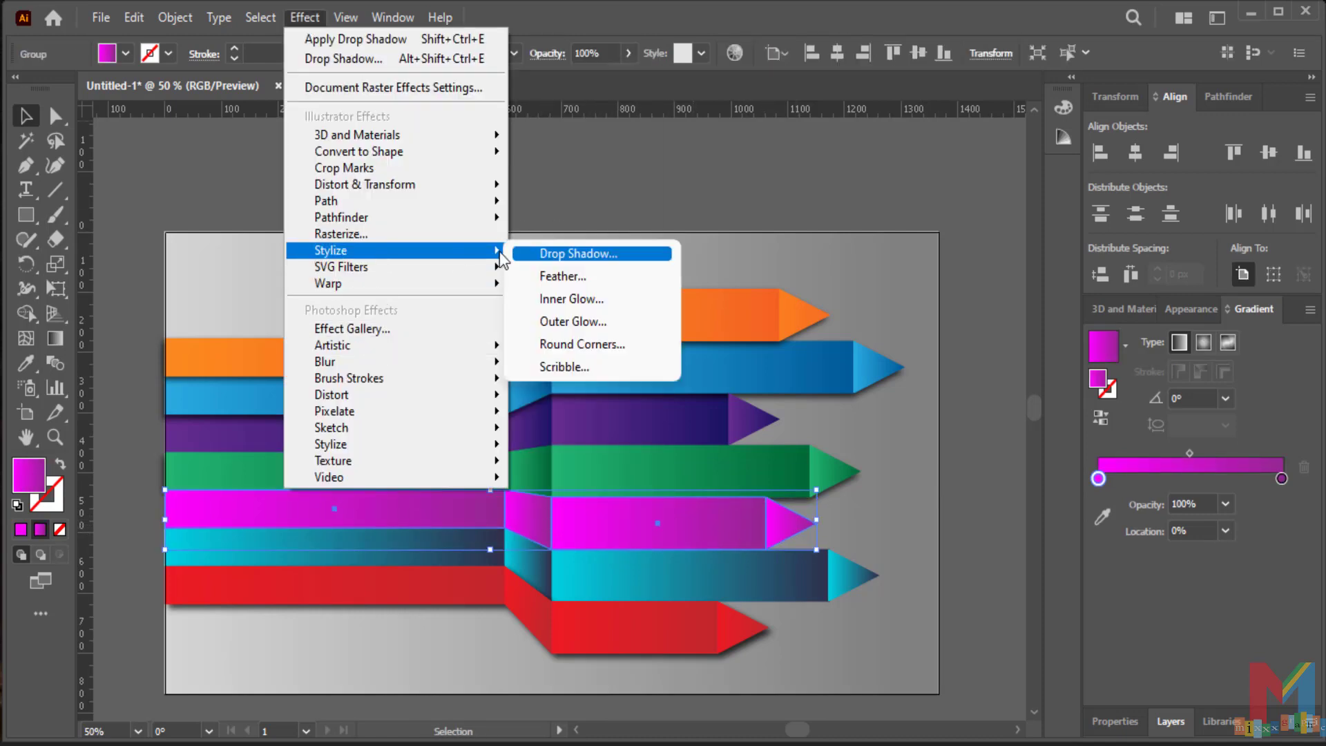
pyautogui.click(562, 254)
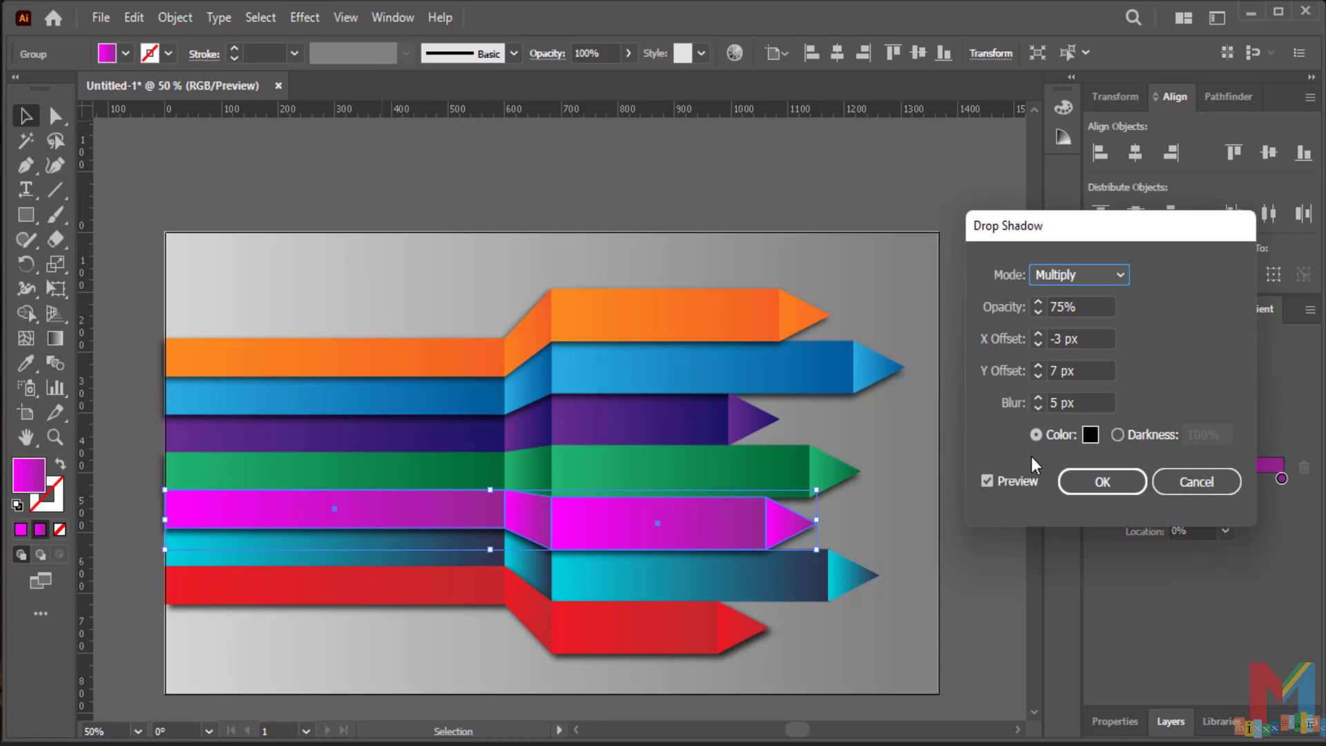
pyautogui.press('Return')
pyautogui.click(927, 409)
# - Group the purple ribbon's strip, connector, wide band and arrow tip
pyautogui.click(665, 427)
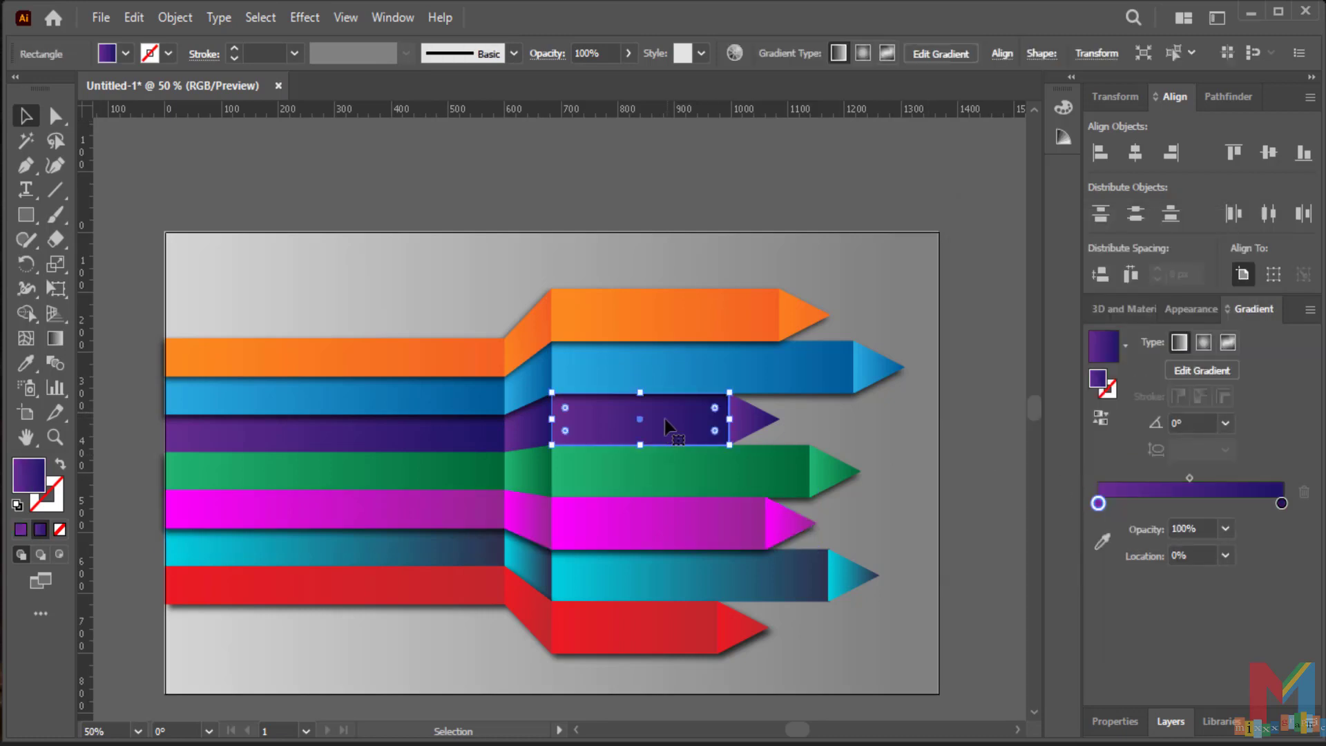
pyautogui.keyDown('shift'); pyautogui.click(424, 432); pyautogui.keyUp('shift')
pyautogui.rightClick(753, 442)
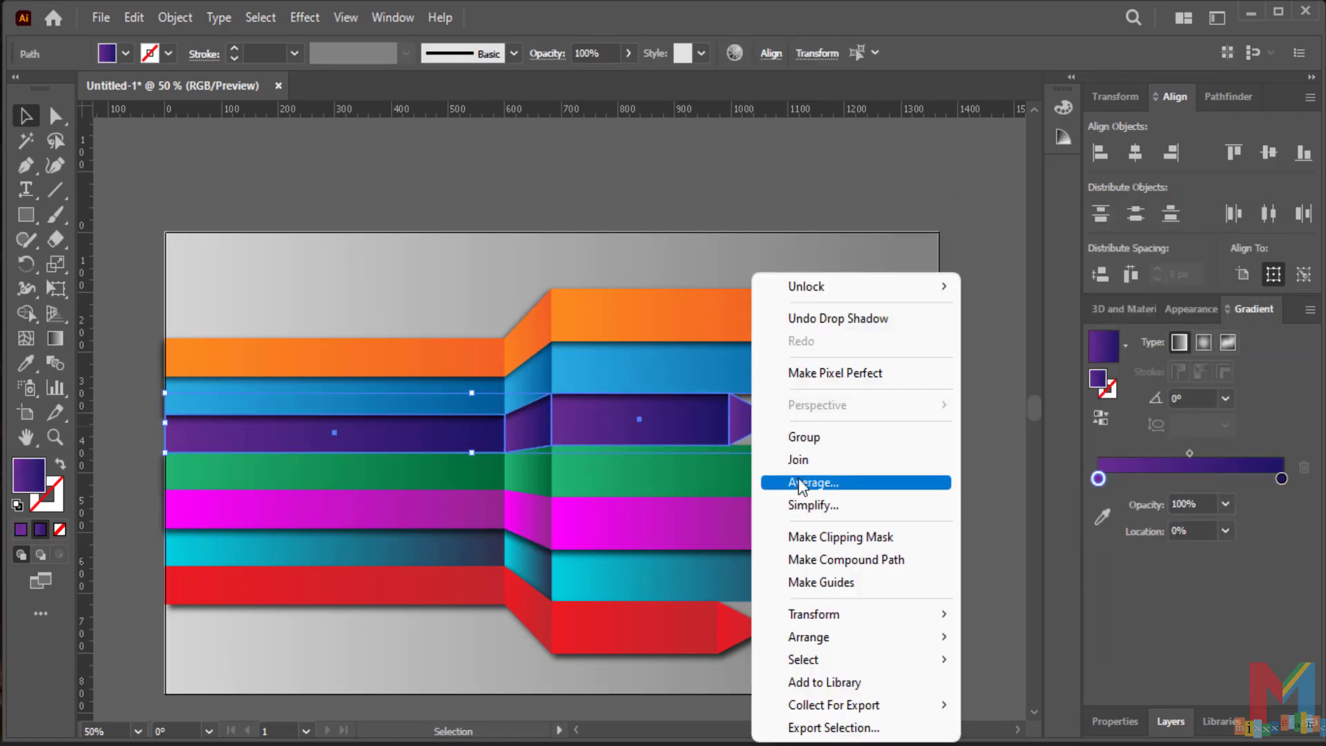
pyautogui.click(805, 436)
# - Apply a Multiply drop shadow to the purple group with 75% opacity, -3 px X offset, 9 px Y offset and 5 px blur
pyautogui.click(304, 18)
pyautogui.moveTo(483, 248)
pyautogui.click(532, 252)
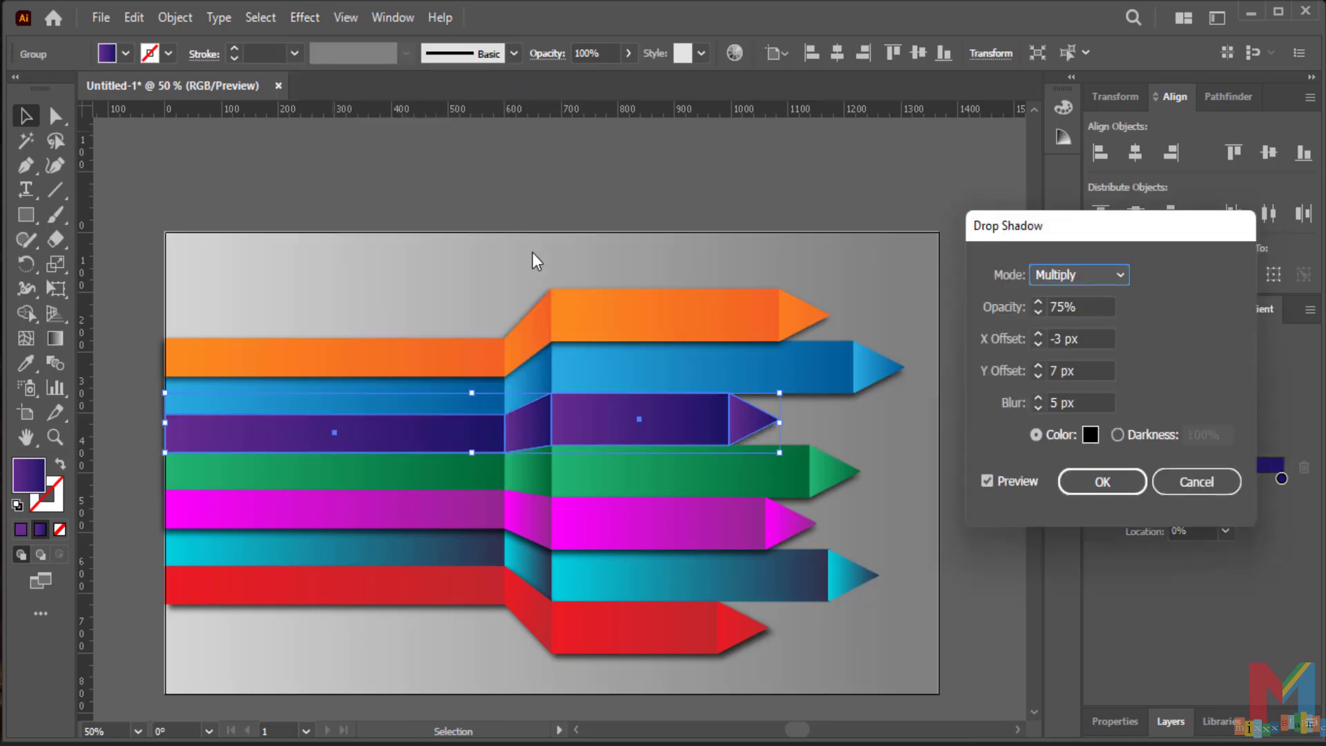
pyautogui.click(1038, 367)
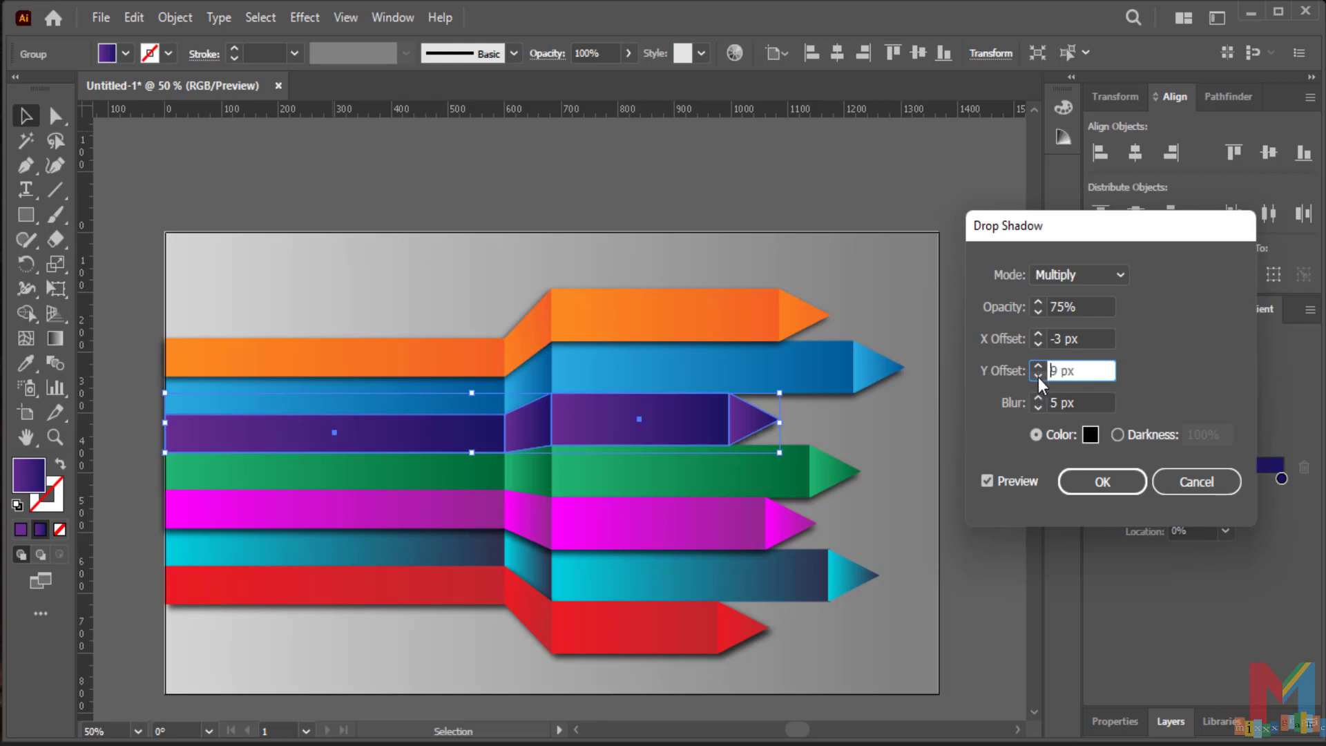
pyautogui.press('Return')
pyautogui.click(898, 409)
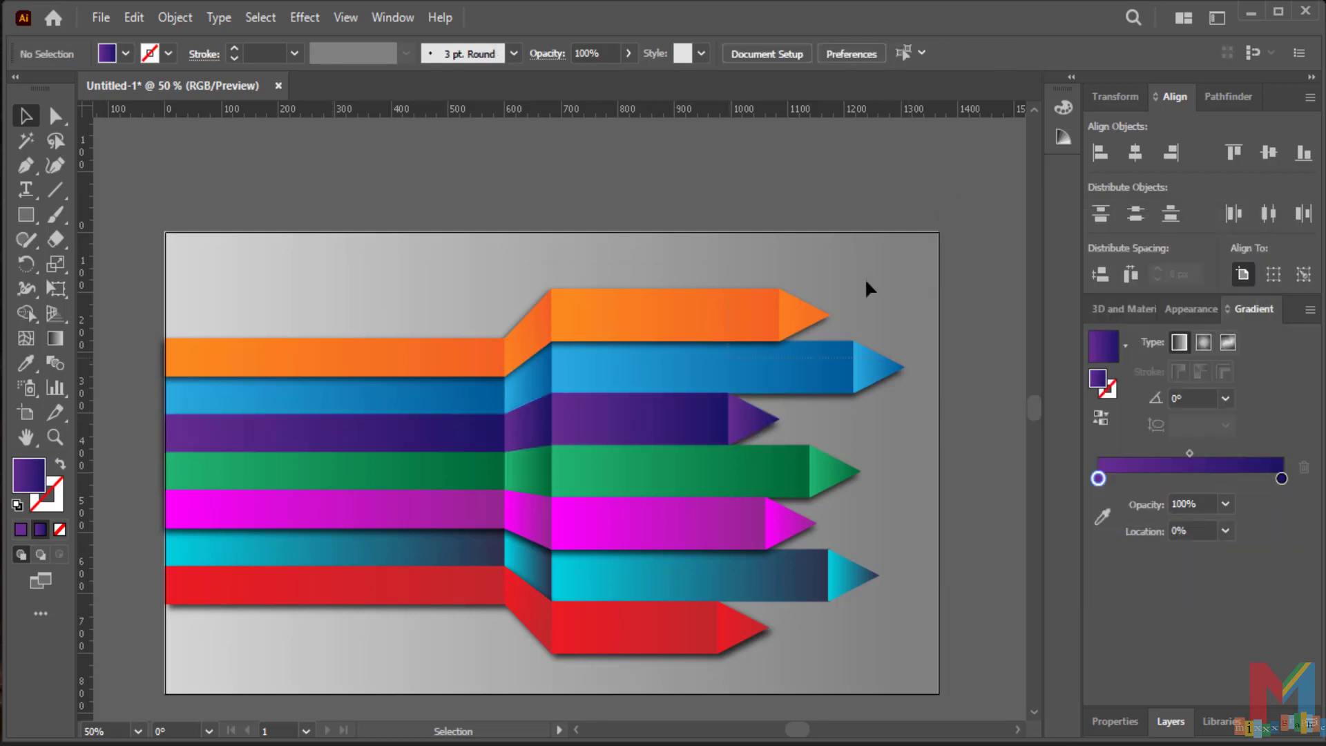
# - Bring the orange, blue and purple groups to the front together
pyautogui.moveTo(865, 278); pyautogui.dragTo(486, 415)
pyautogui.rightClick(545, 428)
pyautogui.moveTo(608, 304)
pyautogui.click(808, 305)
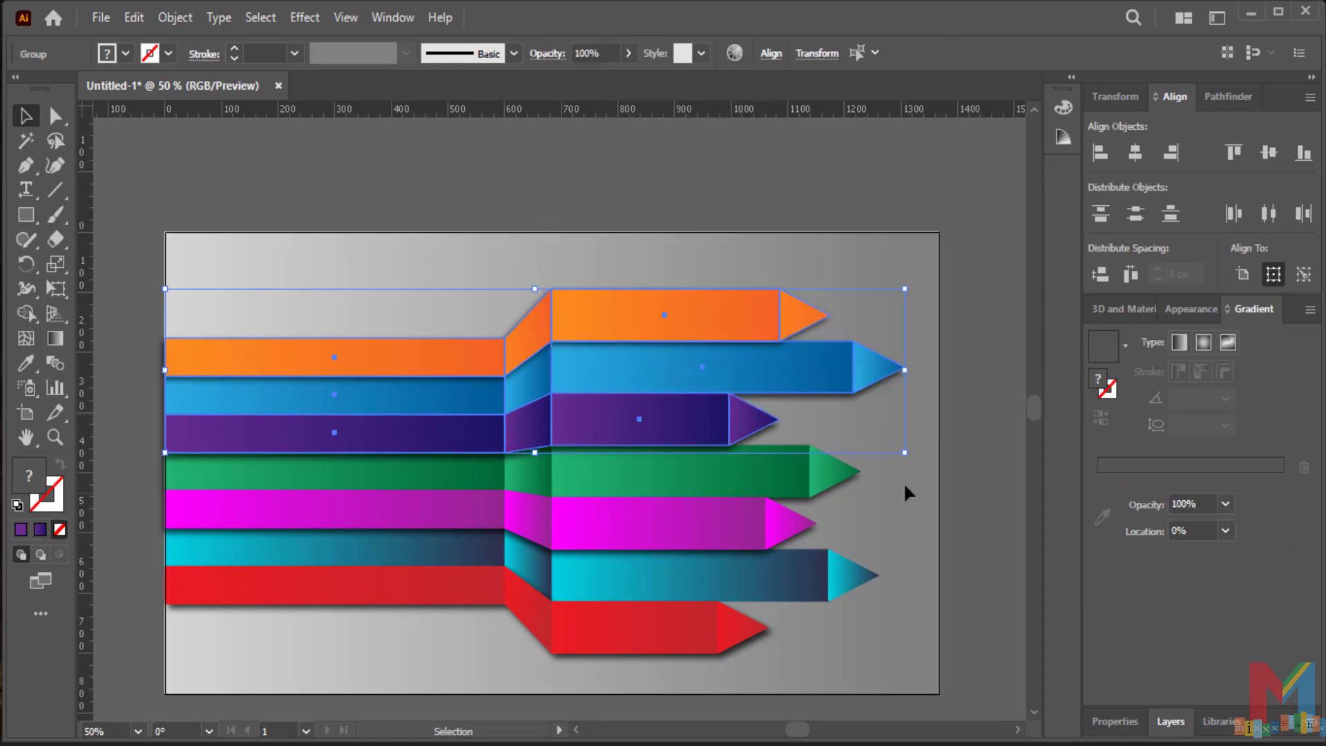
pyautogui.click(903, 482)
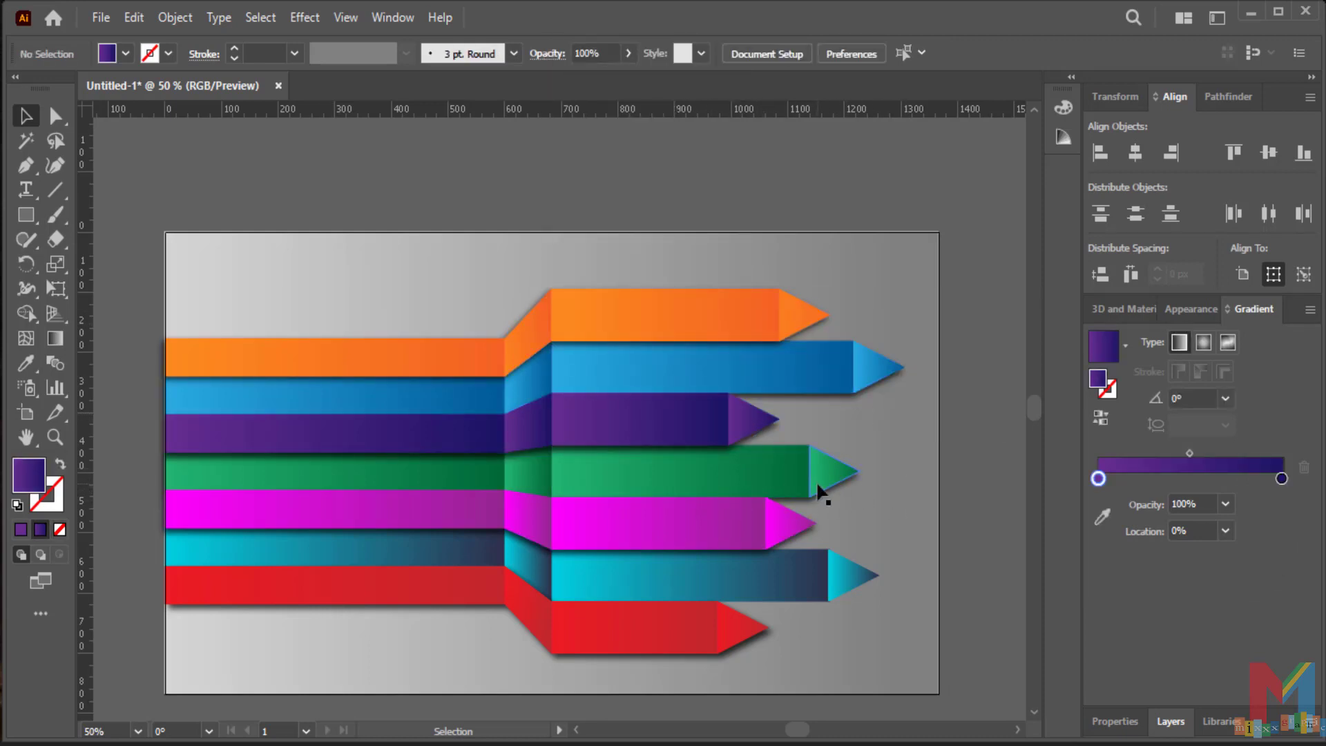
# - Bring the orange, blue, purple and green groups to the front together
pyautogui.click(751, 483)
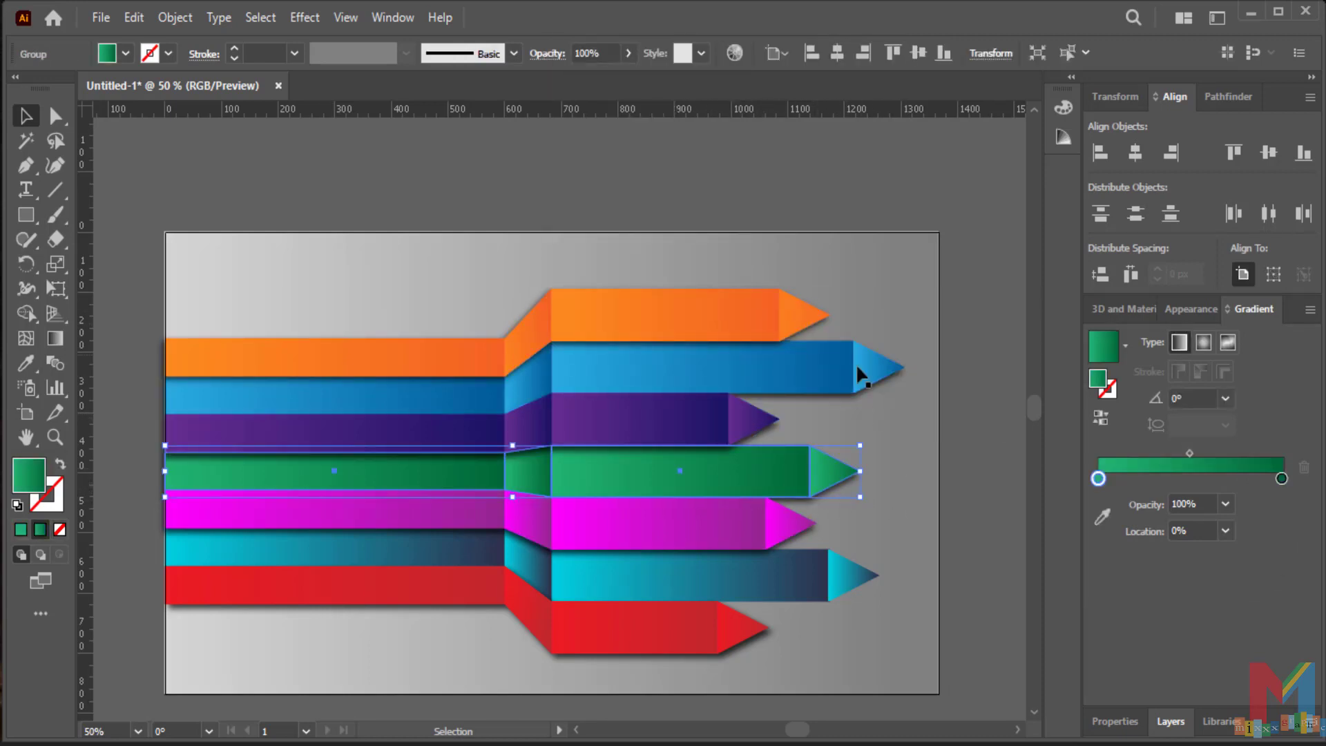
pyautogui.rightClick(575, 476)
pyautogui.moveTo(794, 371)
pyautogui.click(836, 371)
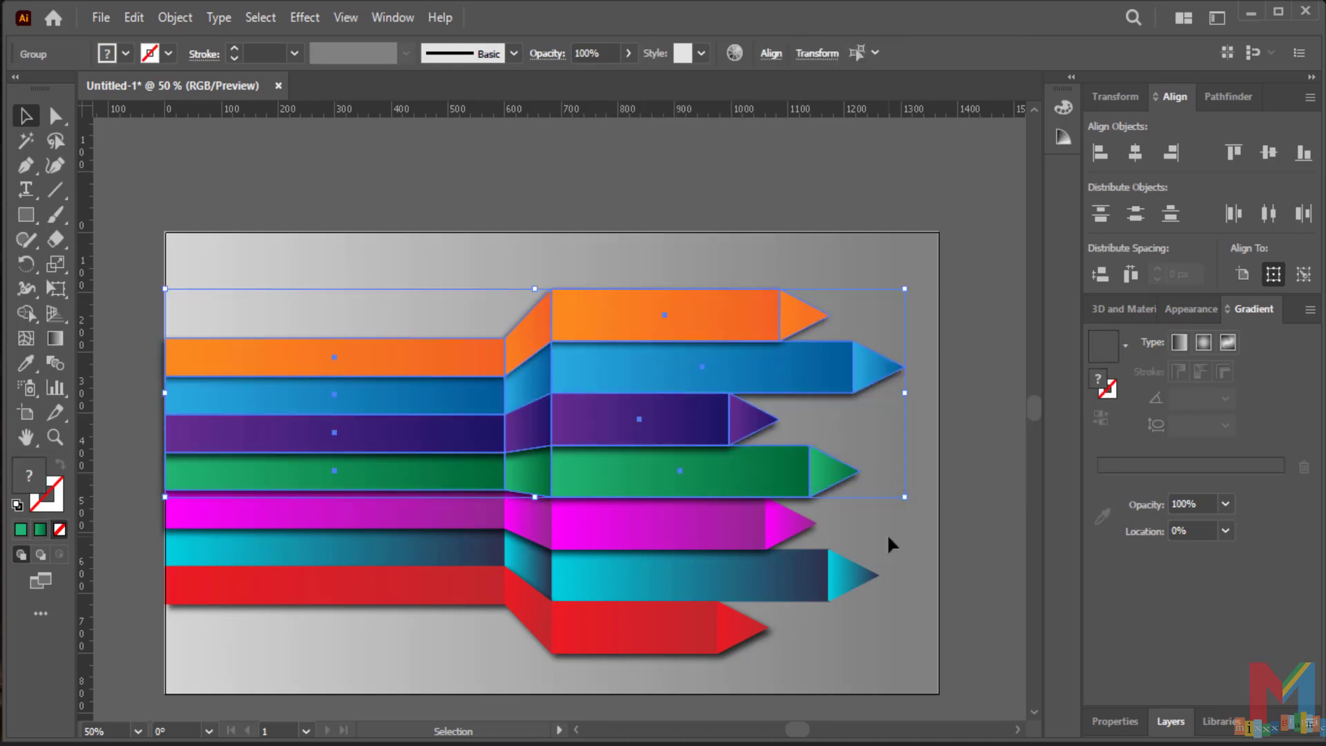
pyautogui.click(888, 542)
# - Group the cyan ribbon's strip, connector, wide band and arrow tip
pyautogui.click(712, 558)
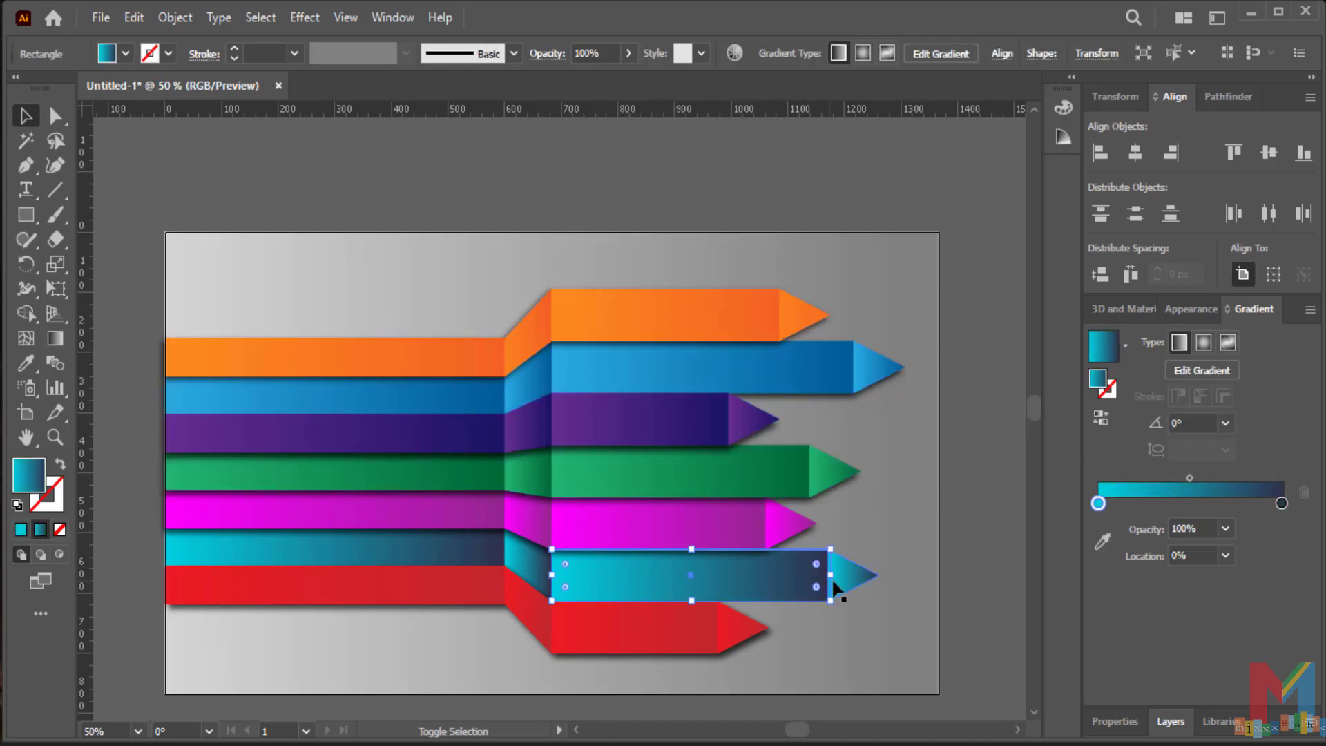
pyautogui.click(681, 539)
pyautogui.keyDown('shift'); pyautogui.click(756, 582); pyautogui.keyUp('shift')
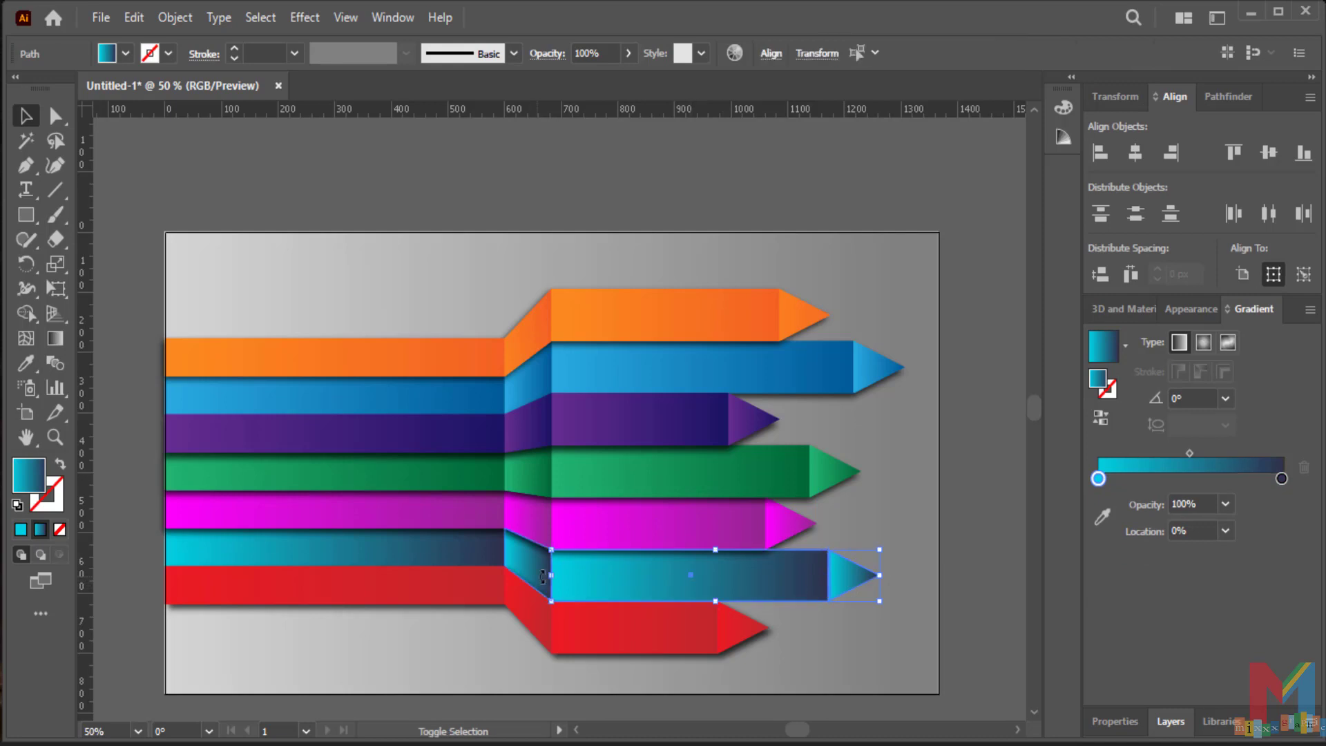
pyautogui.keyDown('shift'); pyautogui.click(529, 583); pyautogui.keyUp('shift')
pyautogui.click(760, 612)
pyautogui.click(845, 579)
pyautogui.keyDown('shift'); pyautogui.click(757, 585); pyautogui.keyUp('shift')
pyautogui.keyDown('shift'); pyautogui.click(439, 561); pyautogui.keyUp('shift')
pyautogui.rightClick(437, 553)
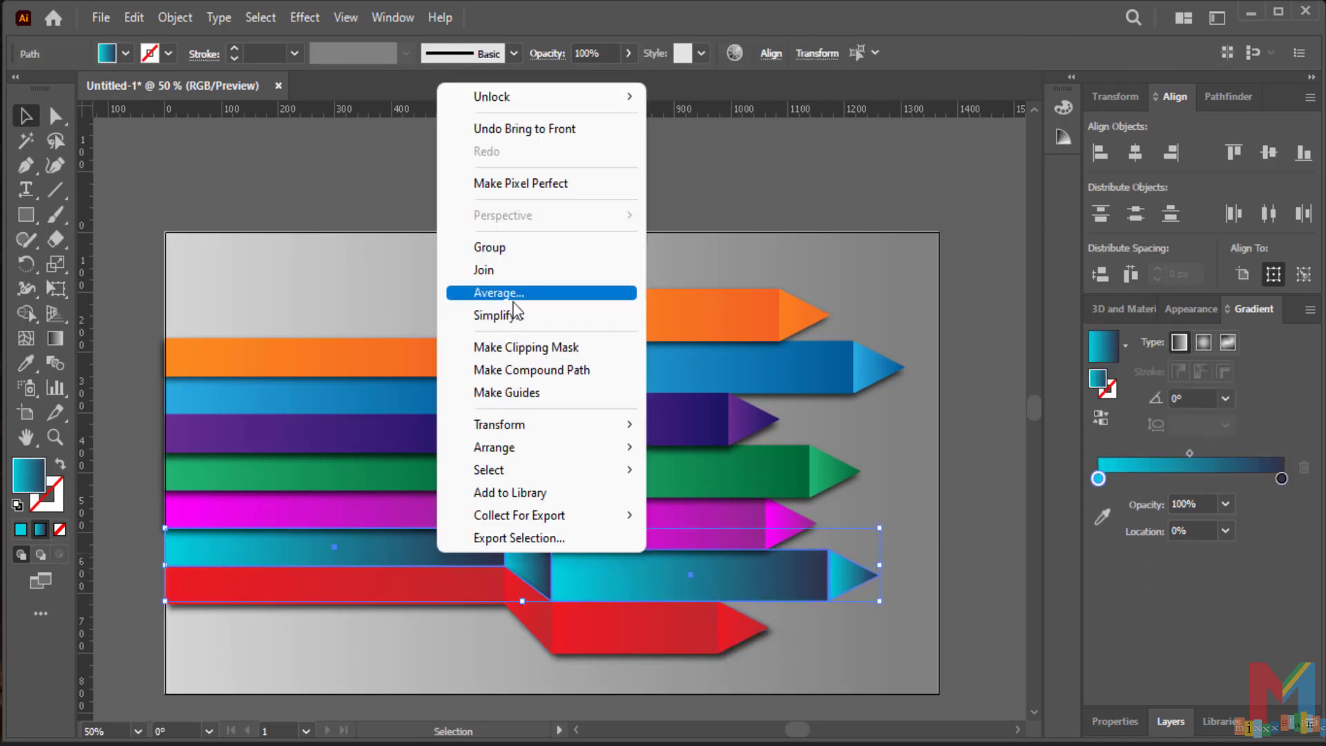
pyautogui.click(527, 254)
# - Apply a Multiply drop shadow to the cyan group with 75% opacity, -3 px X offset, 9 px Y offset and 5 px blur
pyautogui.rightClick(627, 583)
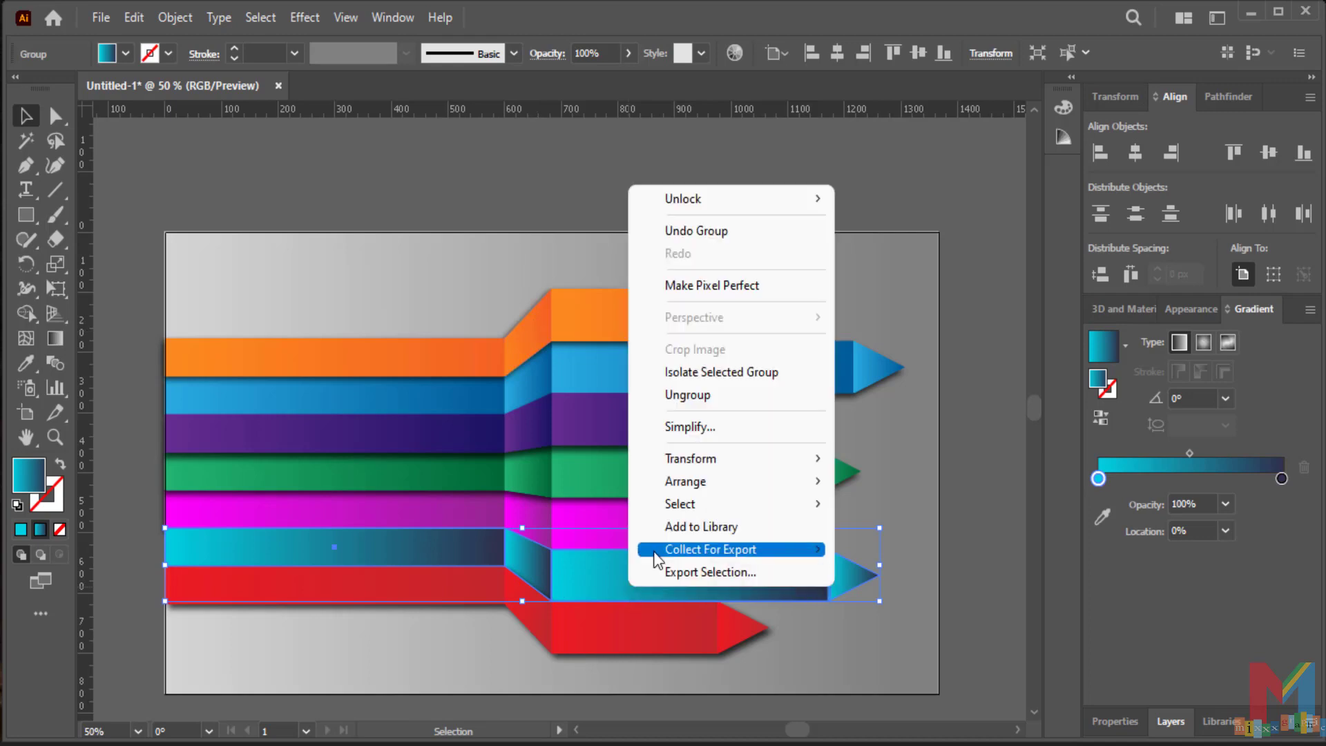
pyautogui.click(323, 139)
pyautogui.click(307, 17)
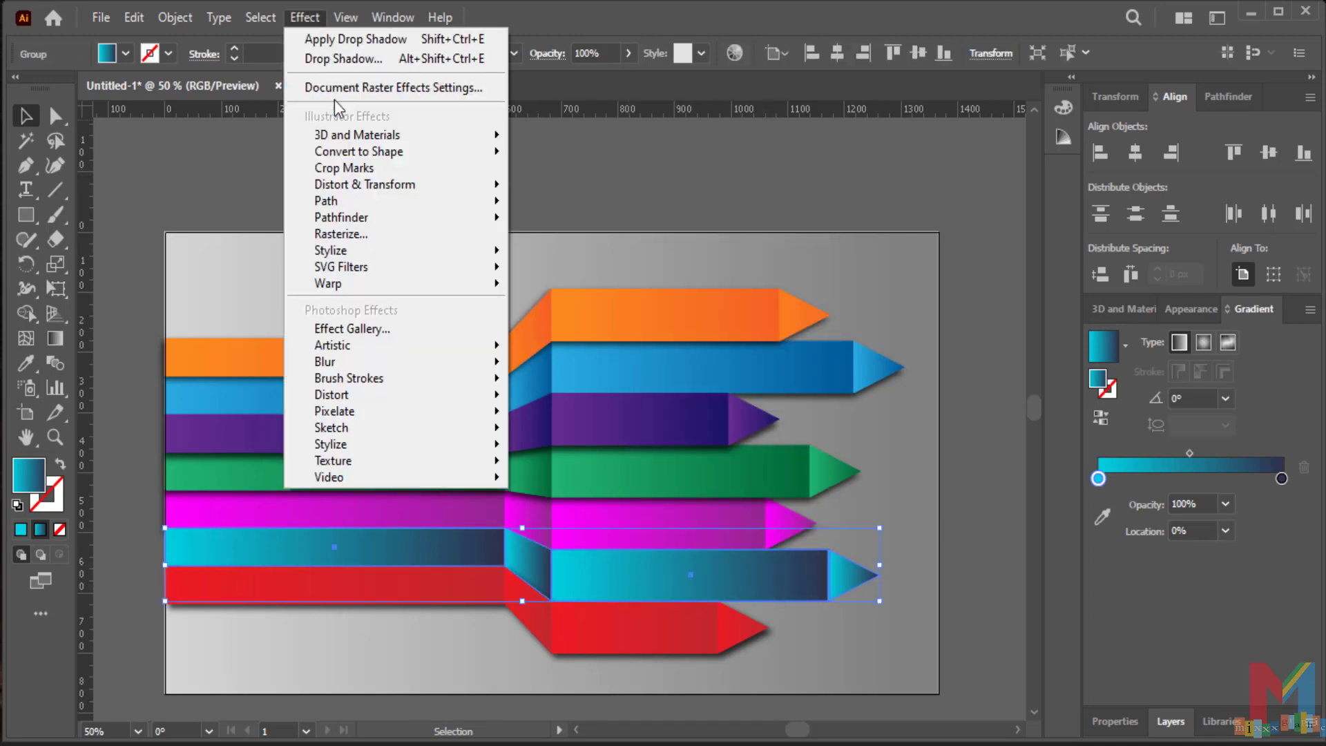
pyautogui.moveTo(348, 251)
pyautogui.click(533, 247)
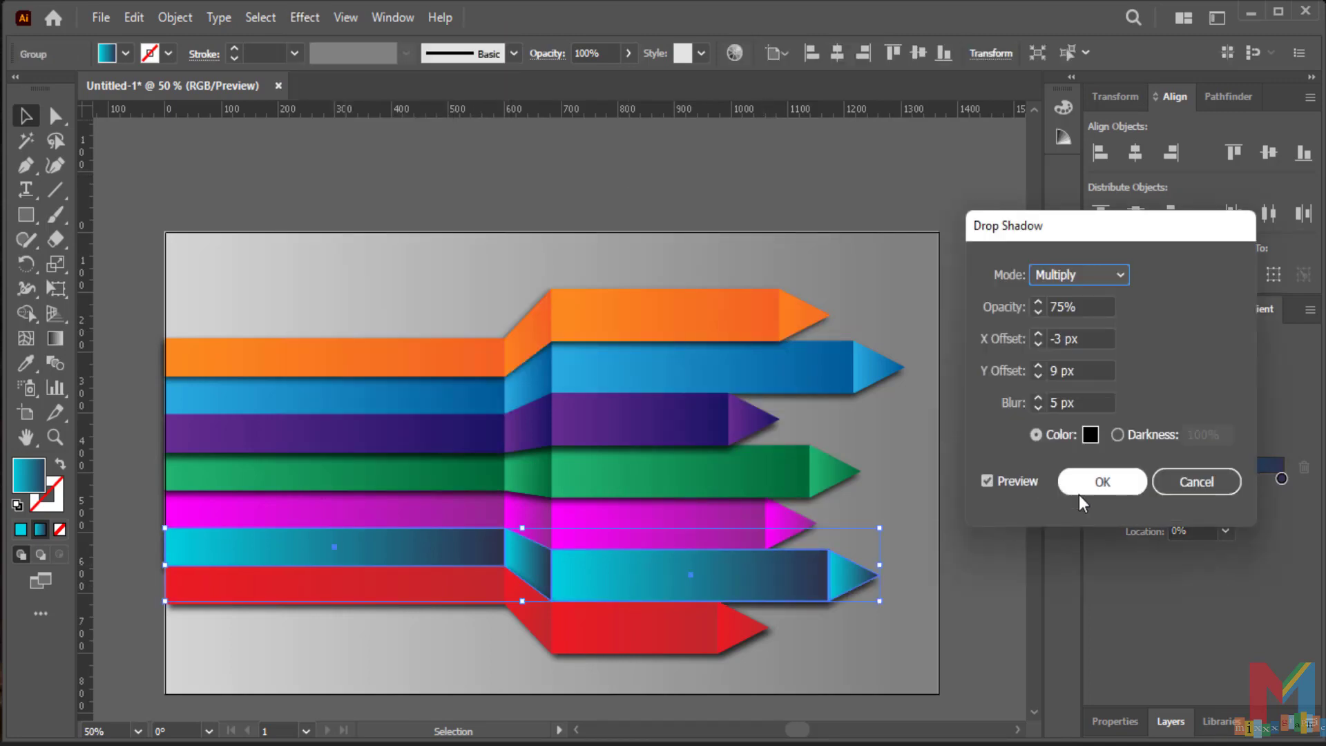
pyautogui.click(1102, 481)
# - Bring the six groups from orange through cyan to the front, above the red ribbon
pyautogui.hotkey('ctrl', 'a')
pyautogui.rightClick(614, 573)
pyautogui.moveTo(687, 470)
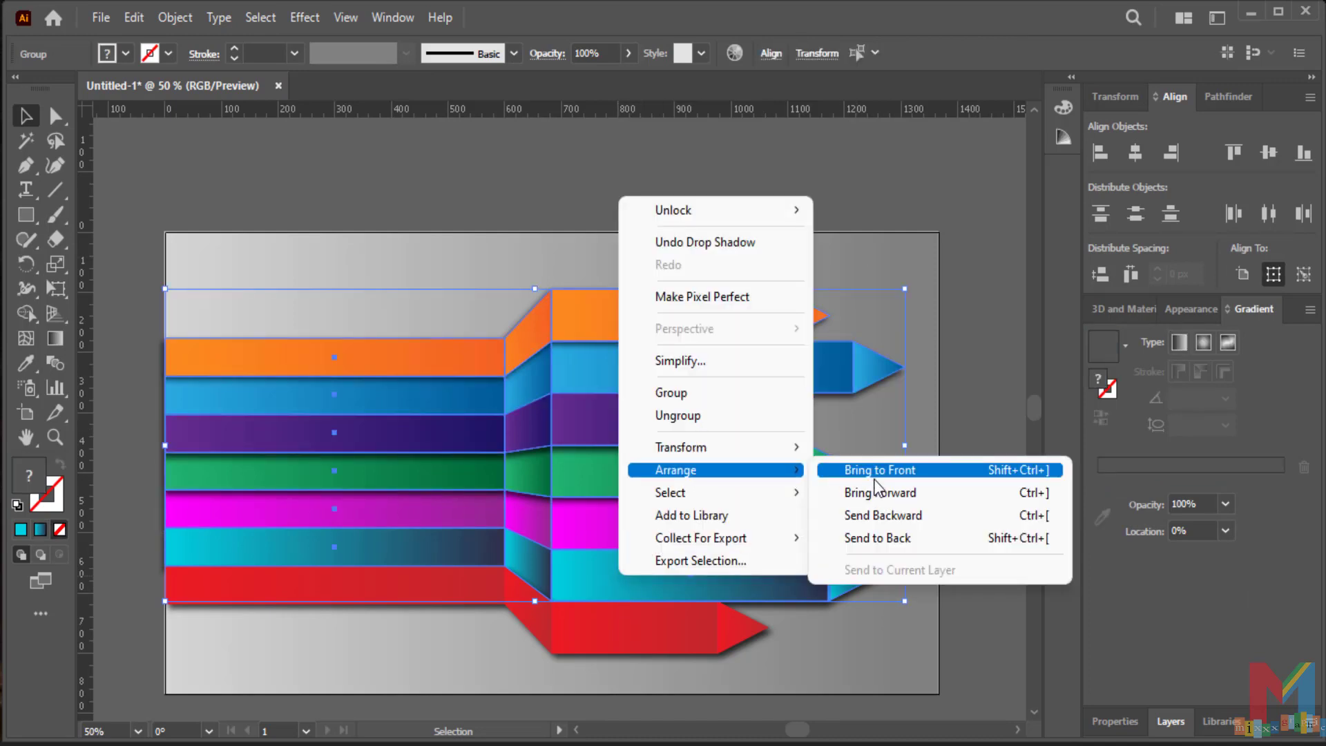
pyautogui.click(873, 479)
pyautogui.click(974, 558)
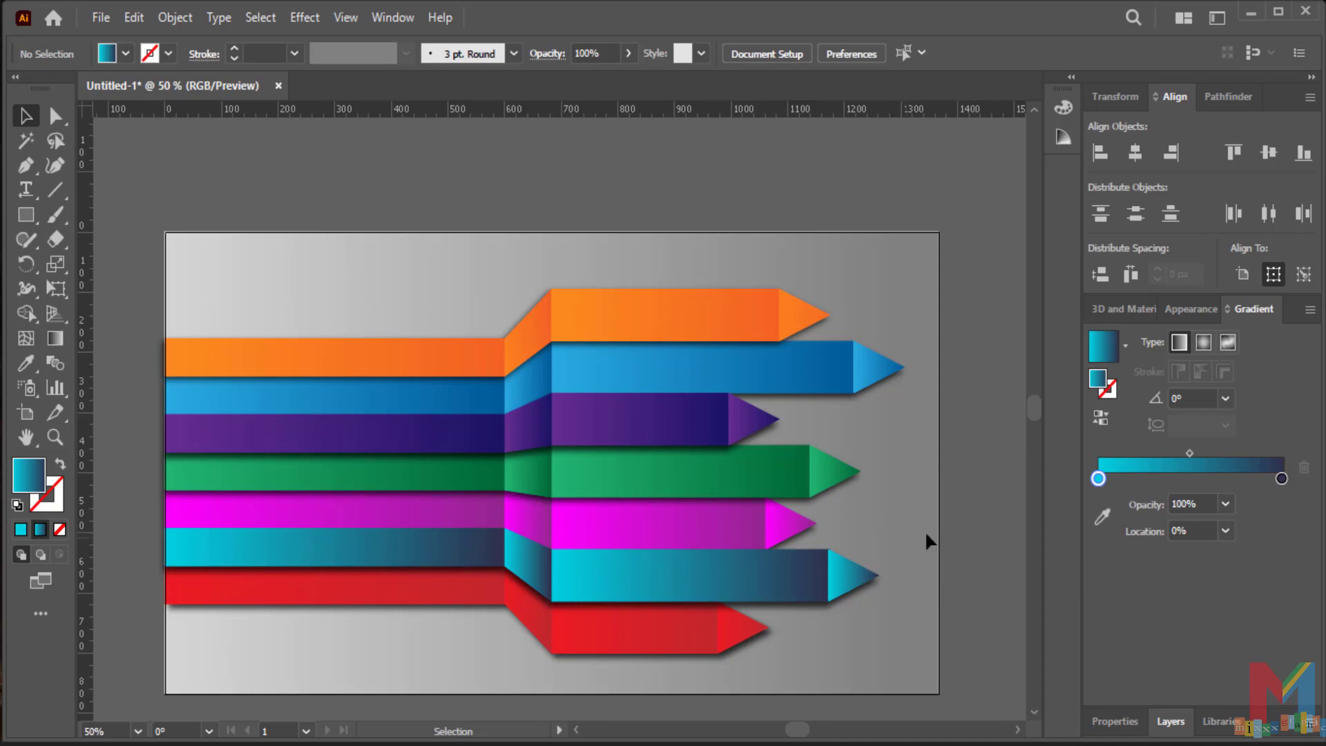
# - Bring the magenta group and the four ribbon groups above it to the front, over the cyan ribbon
pyautogui.scroll(1, 967, 512)
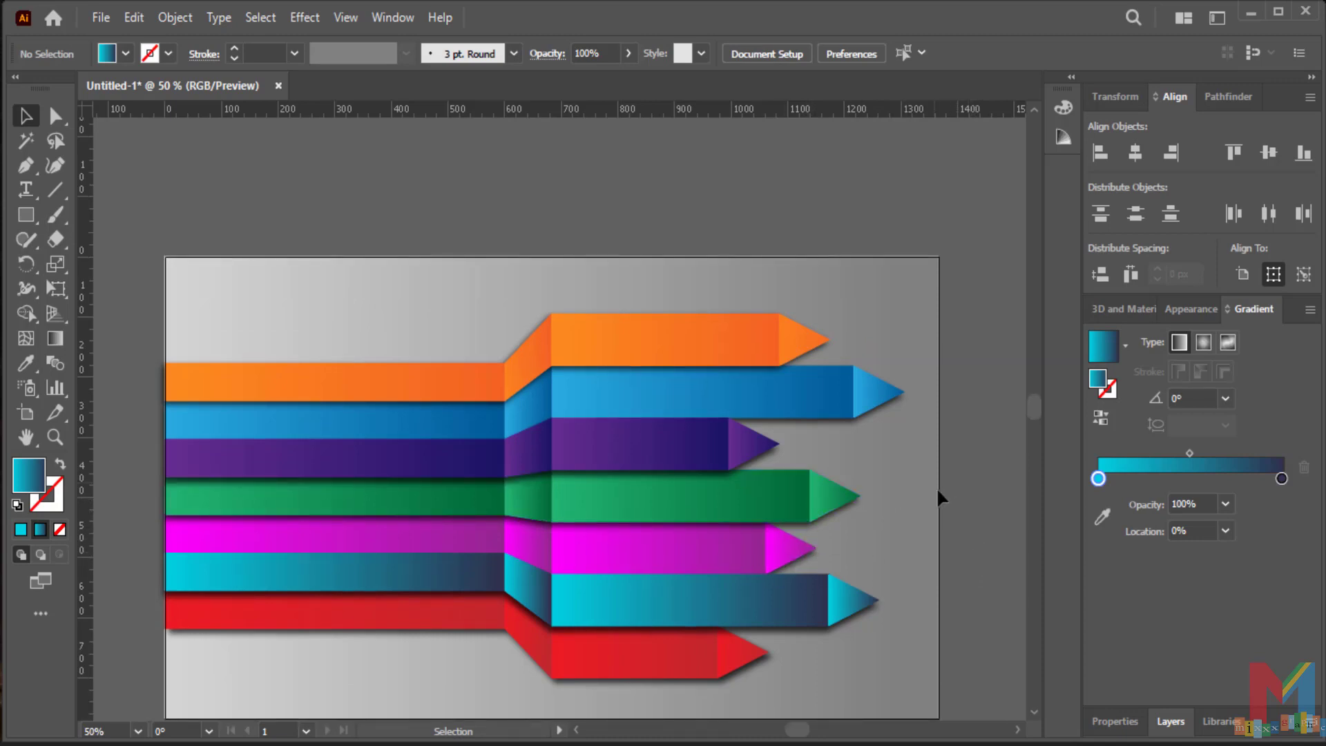
pyautogui.click(597, 479)
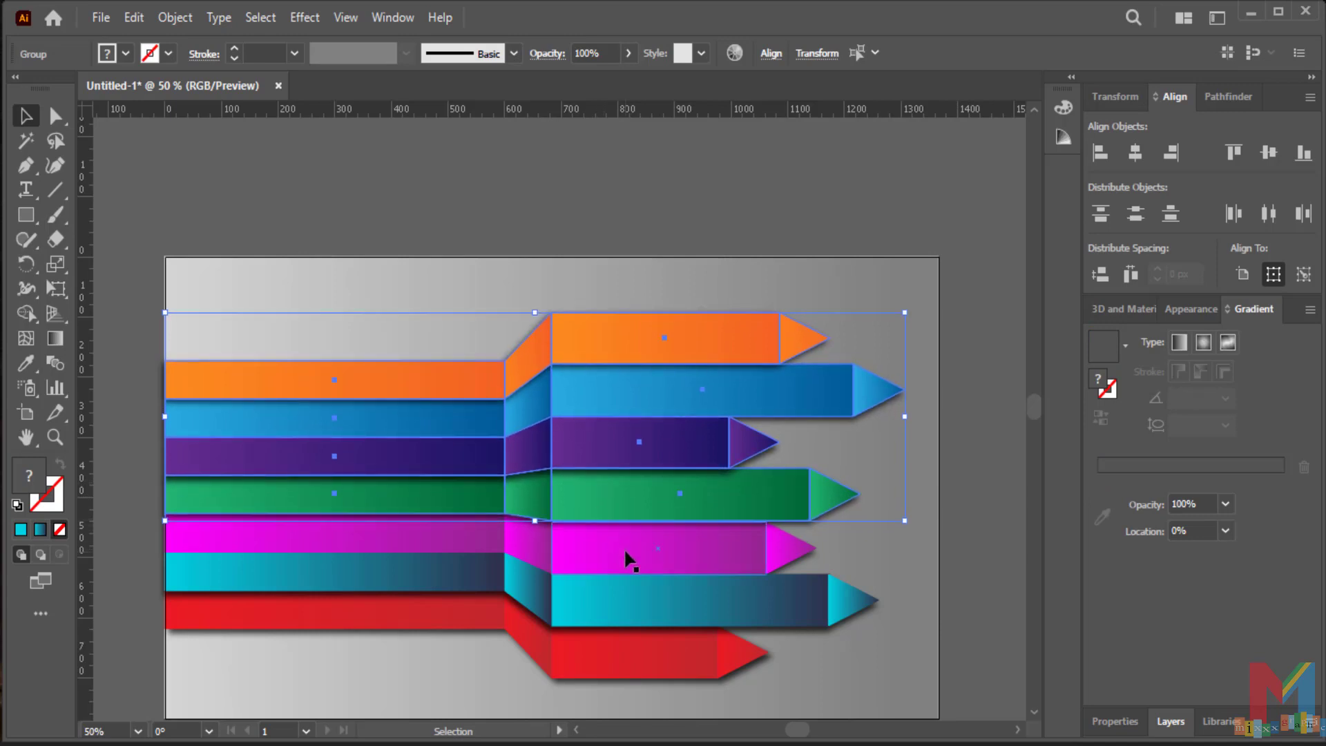
pyautogui.click(706, 556)
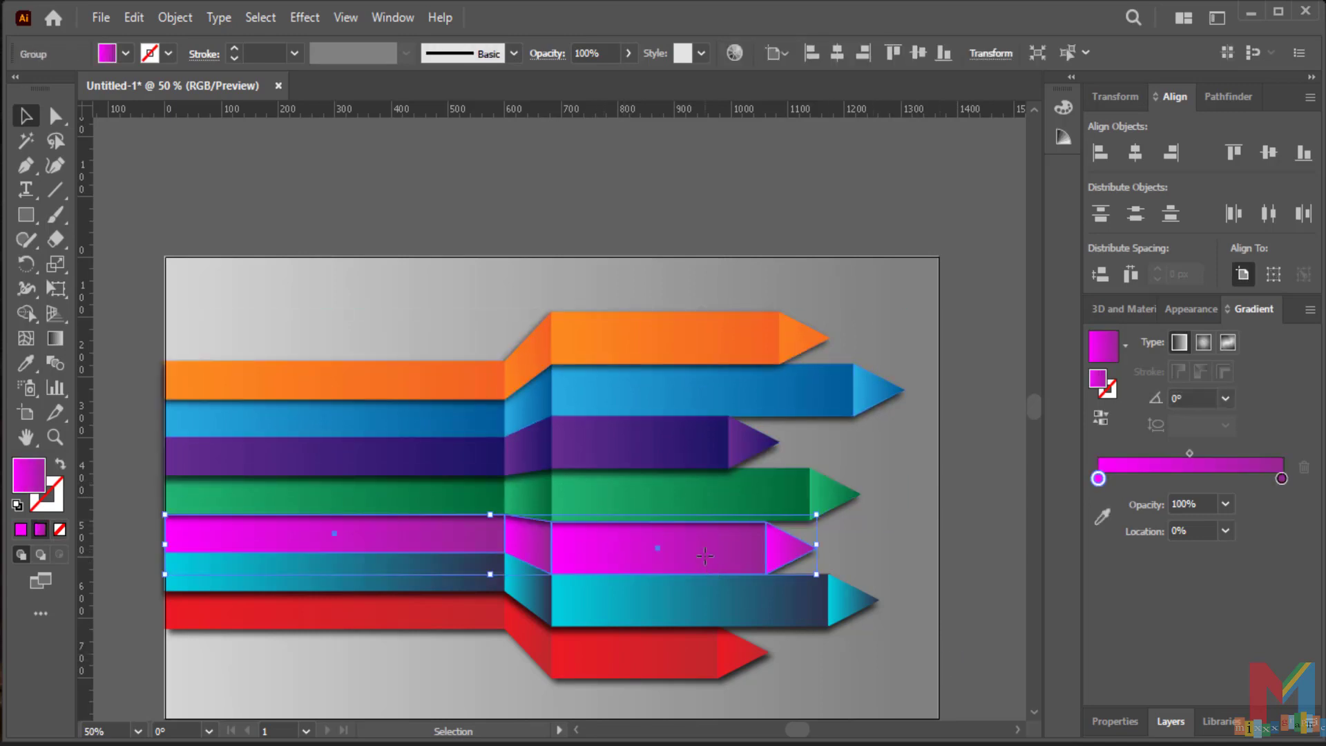
pyautogui.rightClick(540, 554)
pyautogui.moveTo(625, 440)
pyautogui.click(787, 442)
pyautogui.click(966, 527)
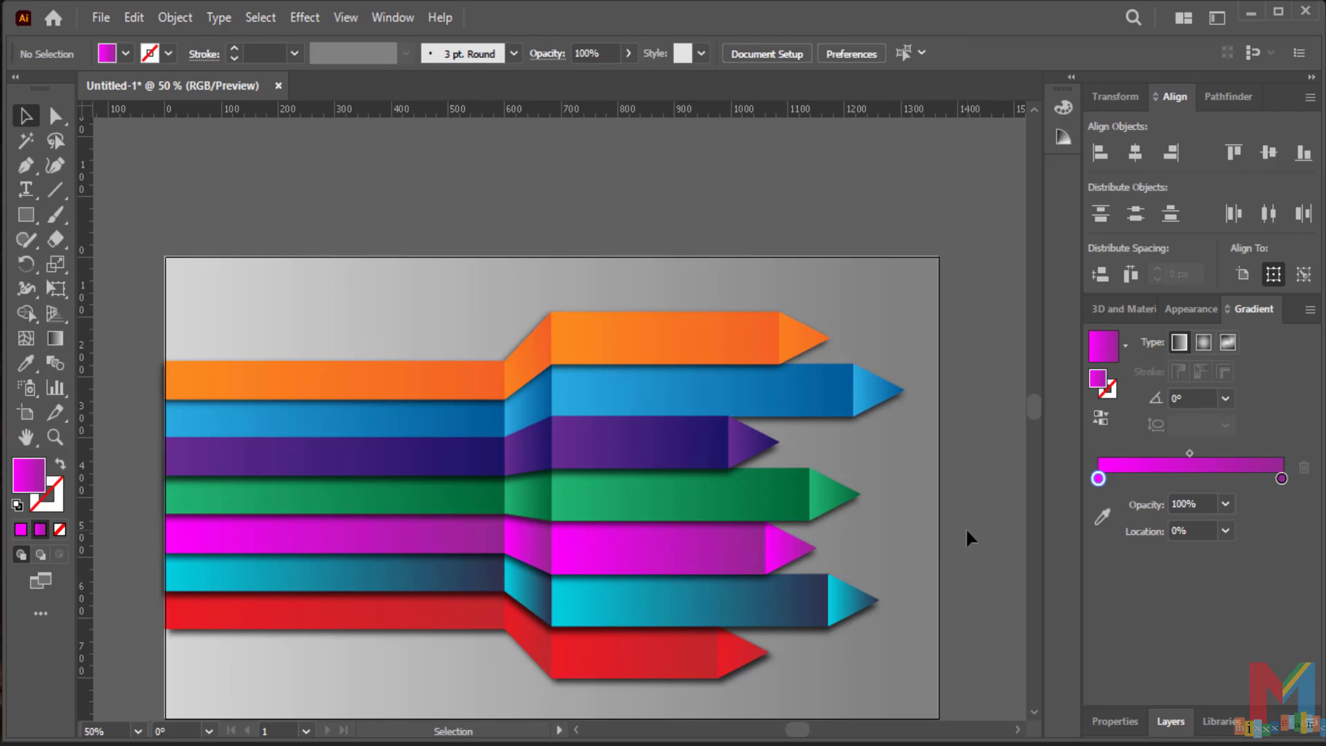
# - Bring the orange and blue groups to the front, over the purple ribbon
pyautogui.rightClick(651, 385)
pyautogui.moveTo(725, 281)
pyautogui.click(898, 281)
pyautogui.click(920, 485)
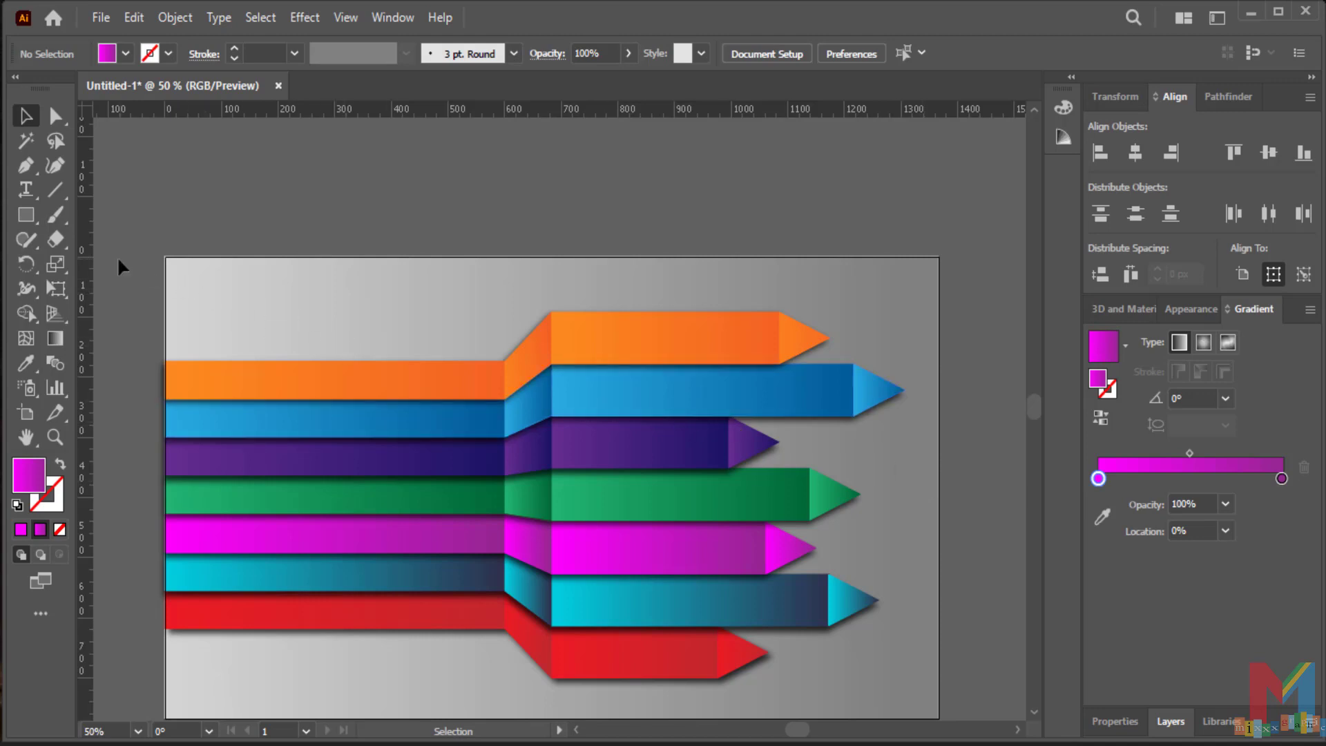
# - Draw a tall rectangle over the flat section of the ribbons and round all its corners
pyautogui.moveTo(399, 284); pyautogui.dragTo(203, 669)
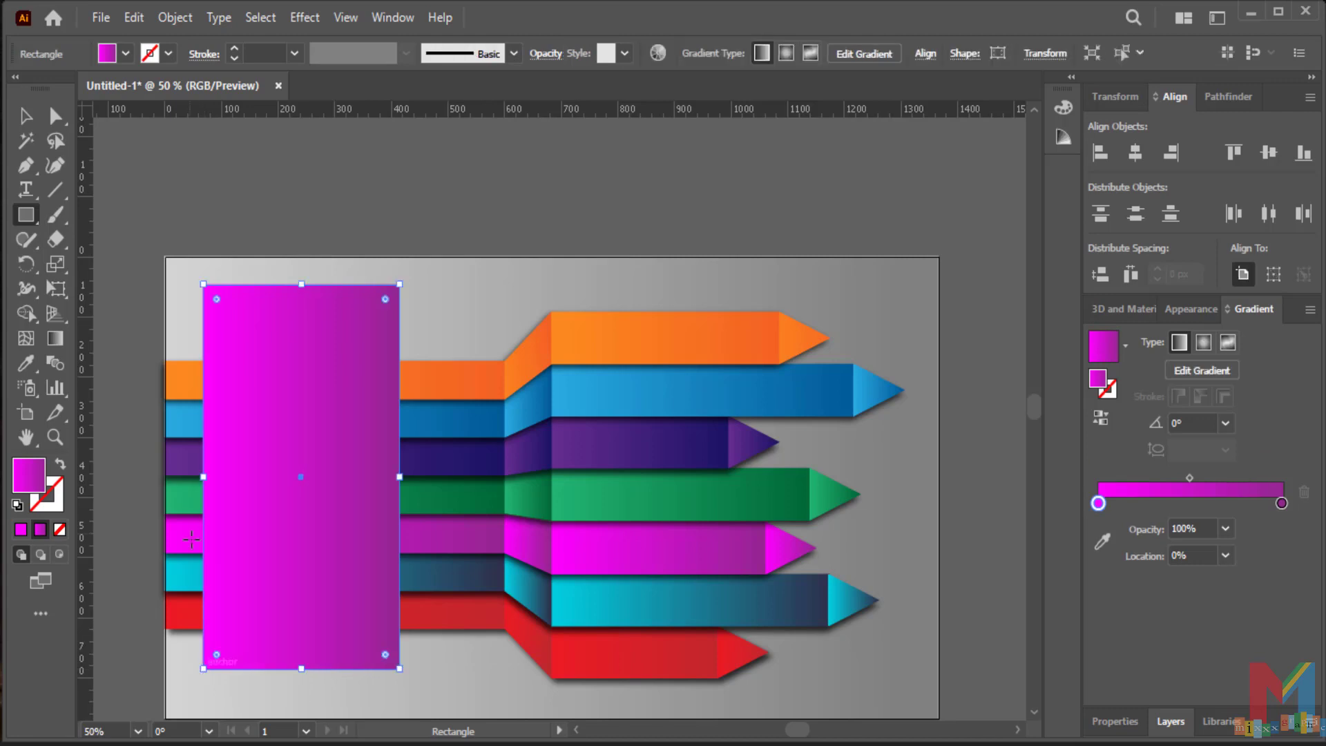
pyautogui.click(55, 119)
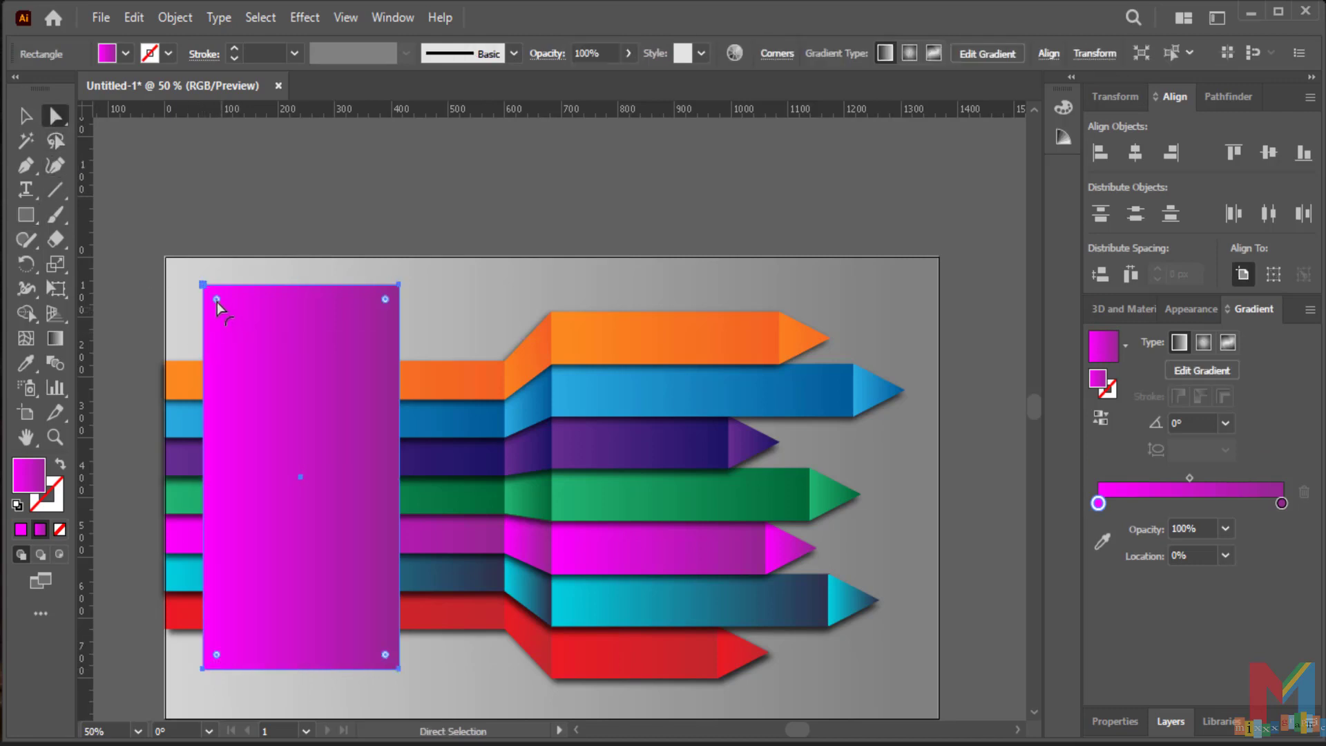
pyautogui.moveTo(216, 300); pyautogui.dragTo(222, 314)
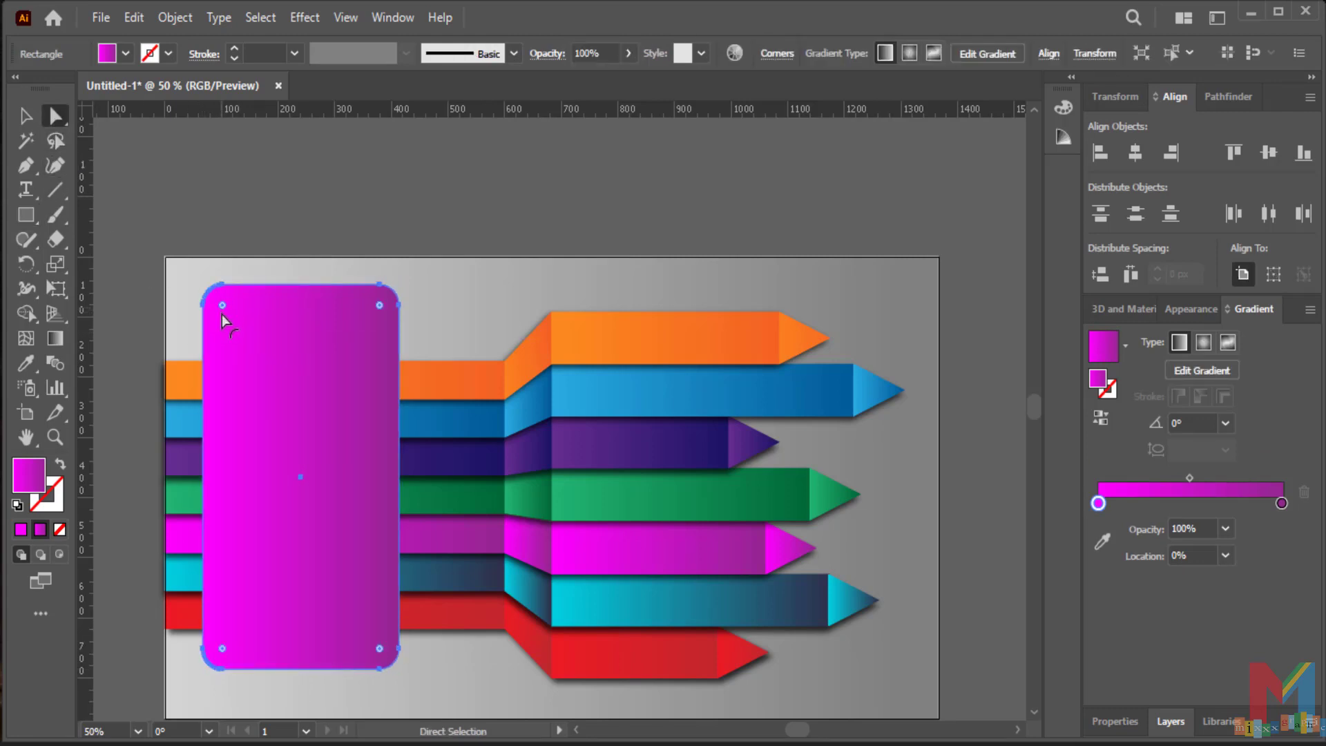
# - Shift the rounded rectangle slightly to the right and fill it with black
pyautogui.click(26, 116)
pyautogui.moveTo(285, 366); pyautogui.dragTo(297, 364)
pyautogui.click(125, 54)
pyautogui.click(53, 90)
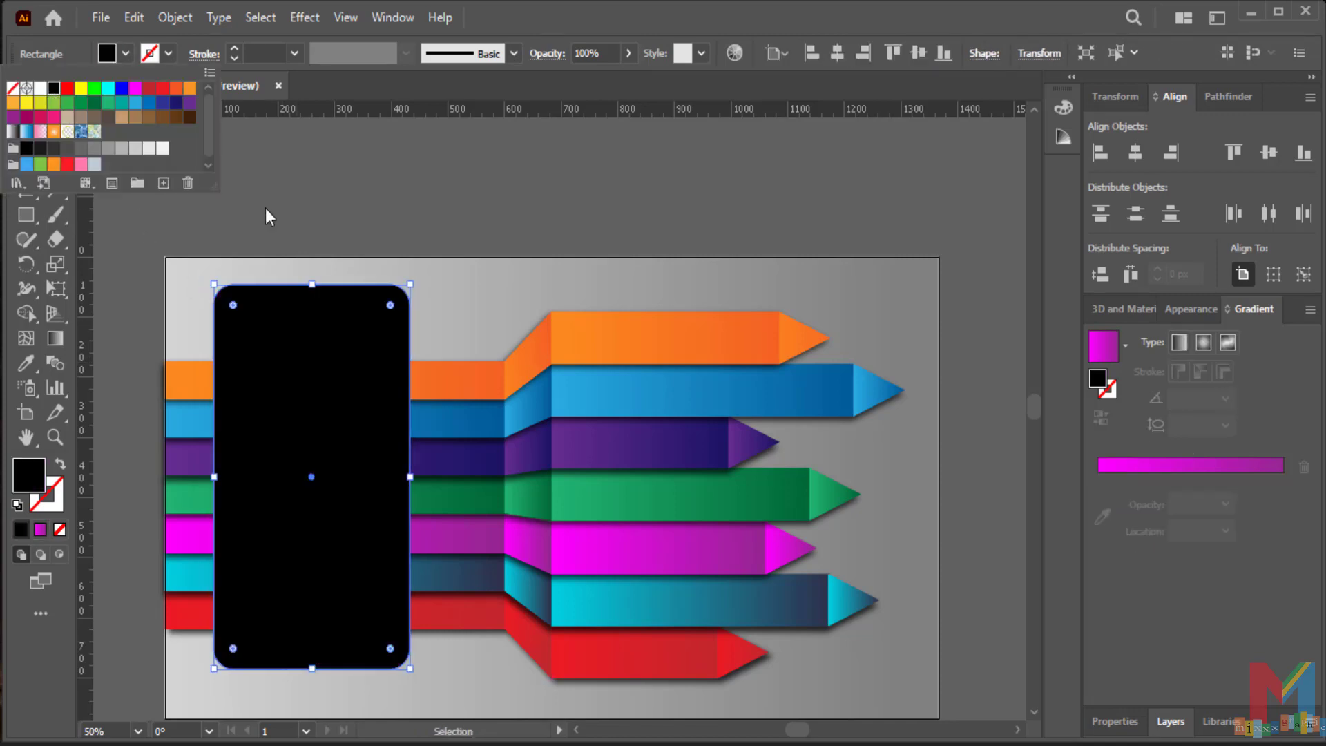
# - Copy the black rounded rectangle in place, shrink the copy about its centre and fill it with white as the phone screen
pyautogui.click(133, 18)
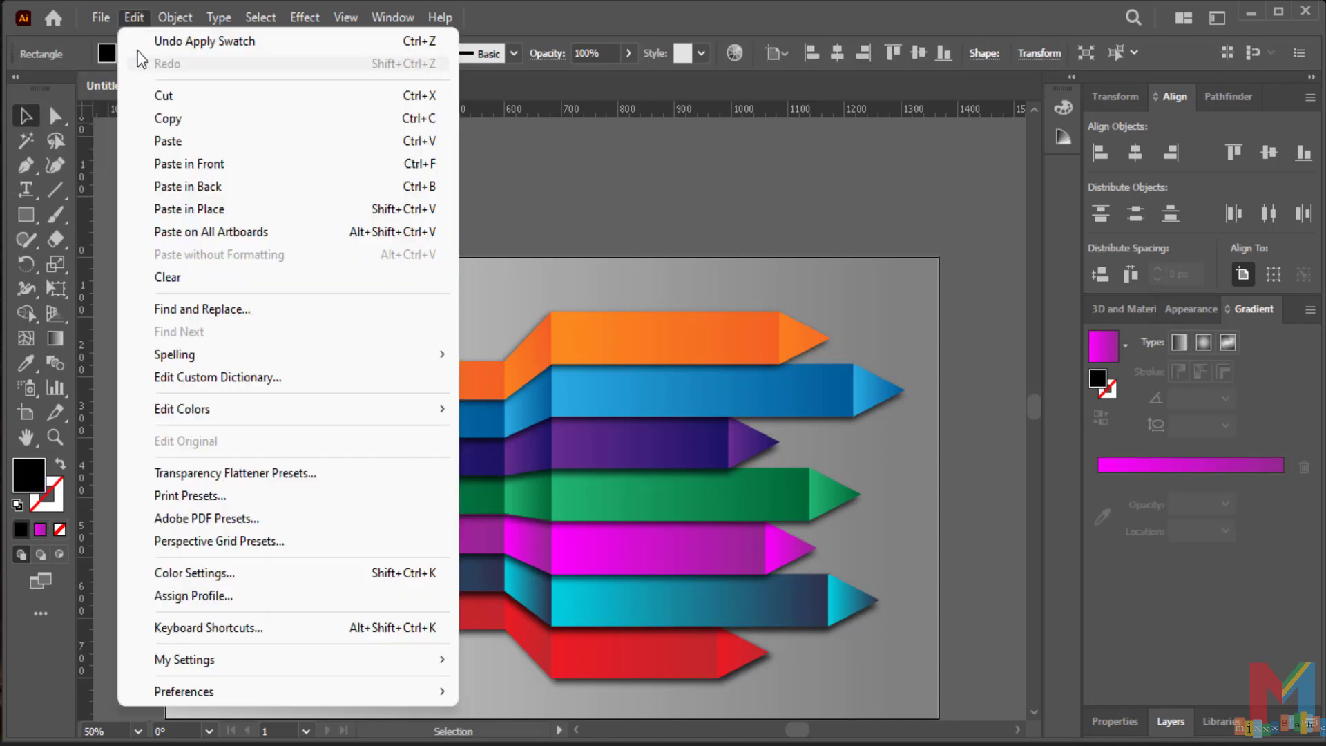
pyautogui.click(166, 118)
pyautogui.click(131, 15)
pyautogui.click(204, 209)
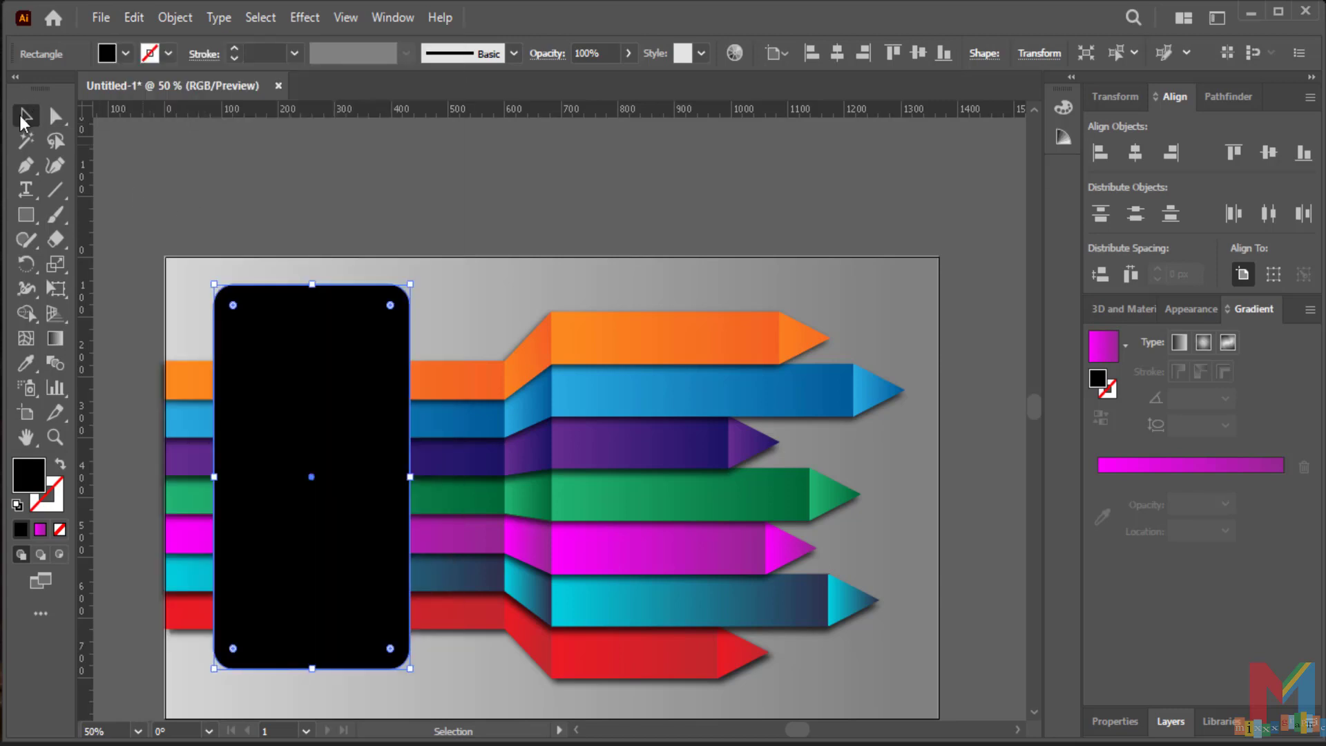
pyautogui.moveTo(410, 284); pyautogui.dragTo(400, 296)
pyautogui.click(125, 53)
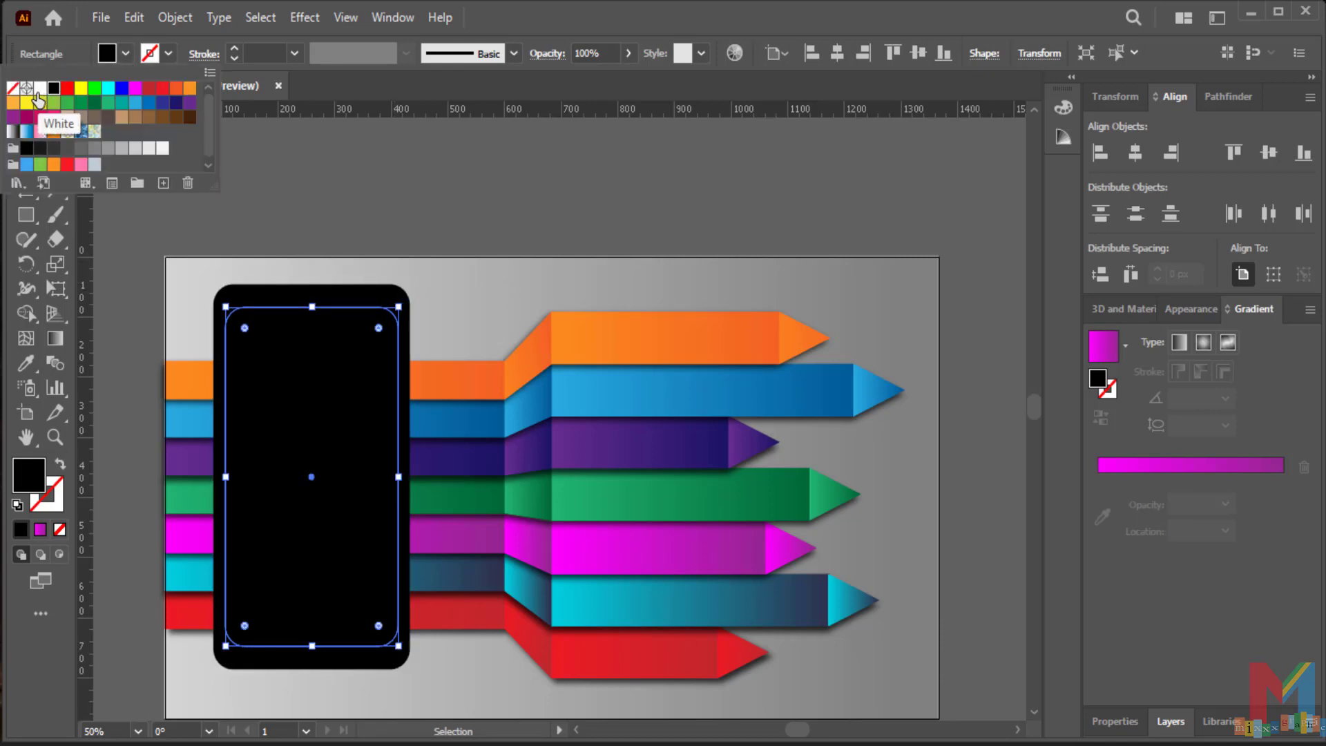
pyautogui.click(40, 90)
pyautogui.click(346, 225)
# - Move the black phone frame and its white screen slightly down on the artboard
pyautogui.scroll(1, 404, 323)
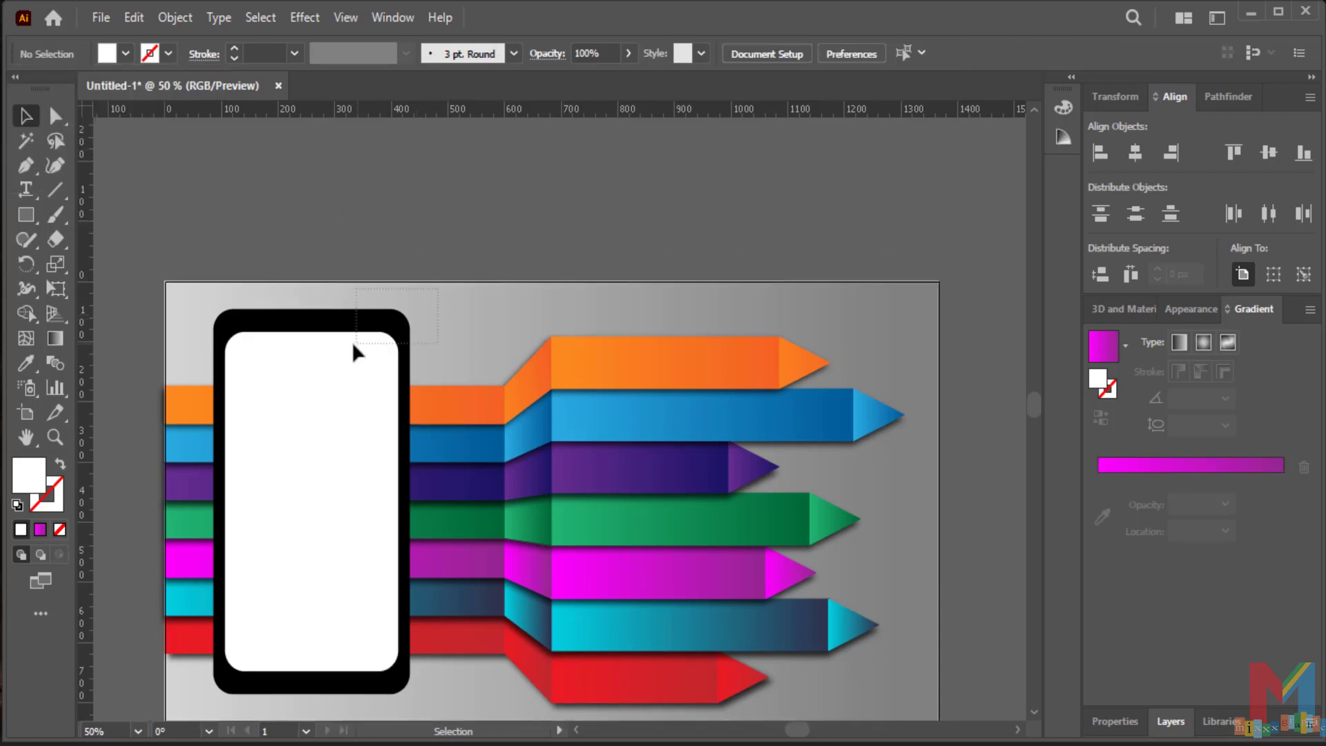
pyautogui.click(322, 359)
pyautogui.moveTo(322, 363); pyautogui.dragTo(322, 372)
pyautogui.click(334, 237)
pyautogui.scroll(-4, 334, 238)
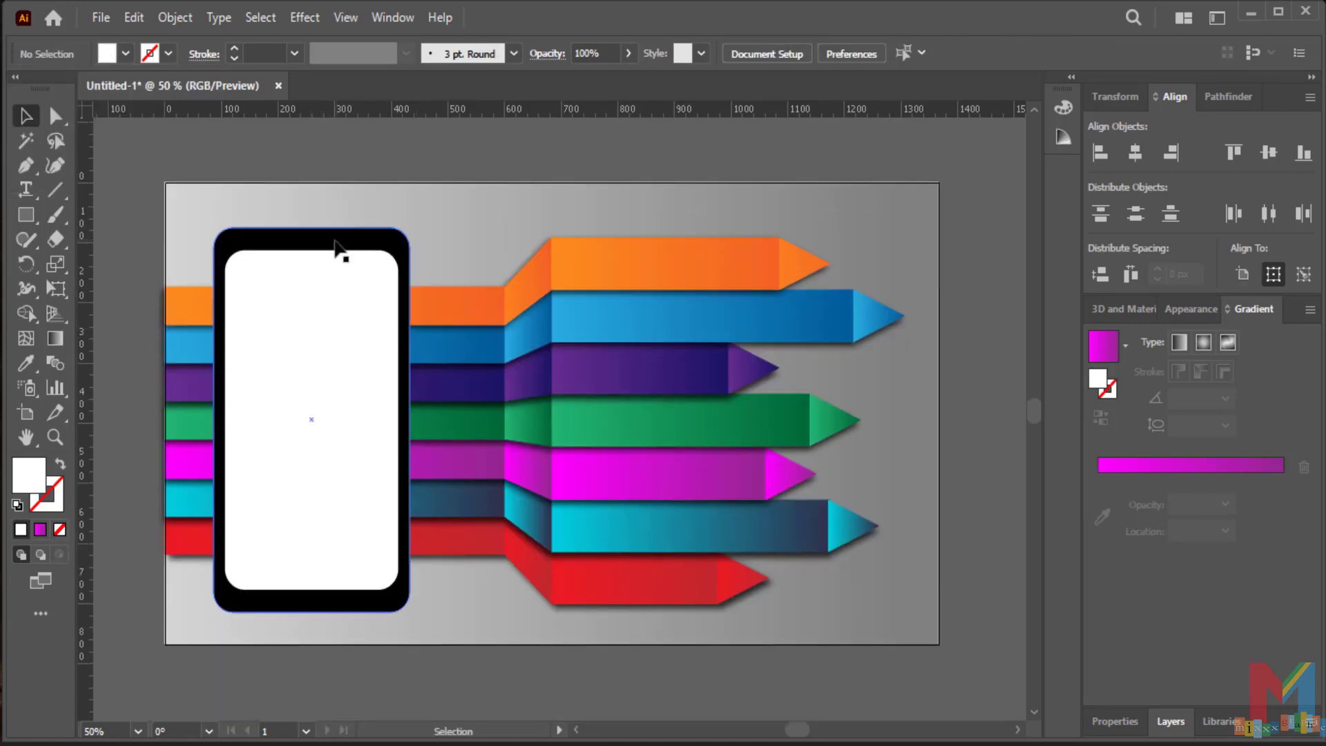
pyautogui.scroll(2, 335, 243)
pyautogui.scroll(1, 421, 361)
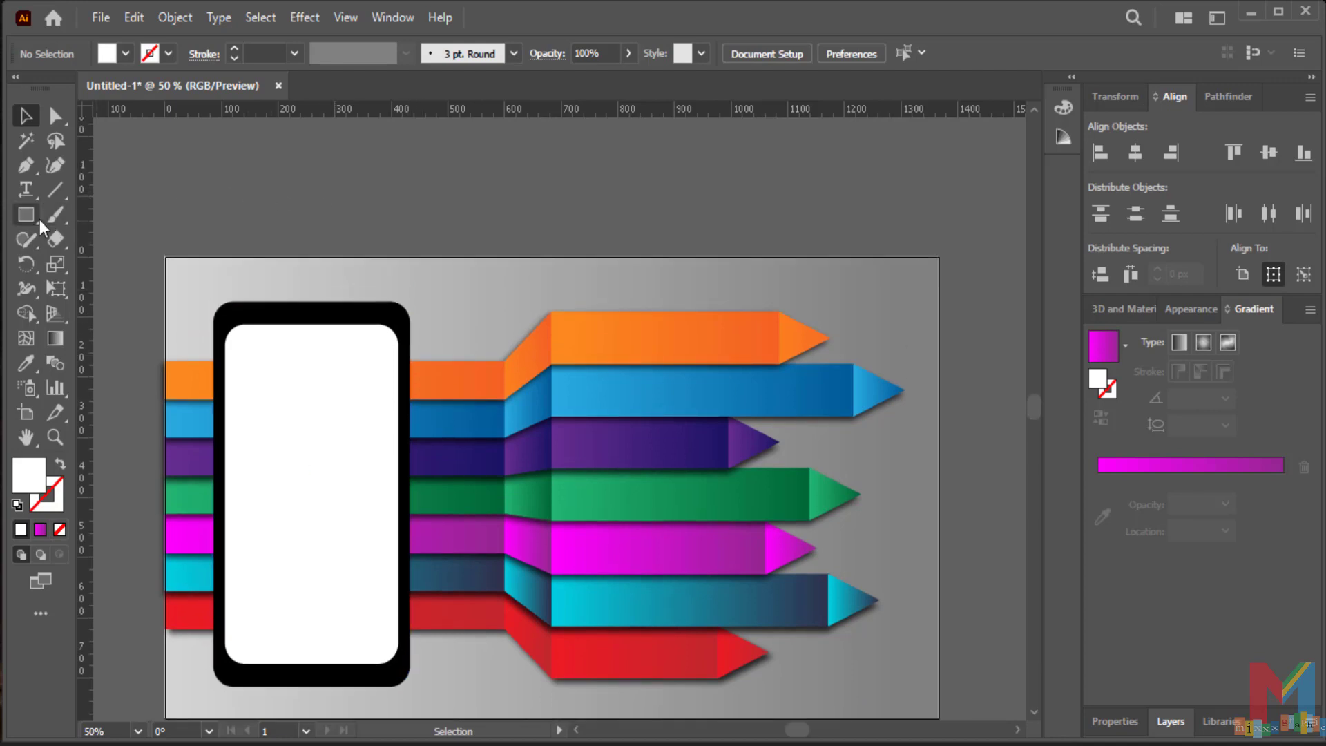
# - Draw a wide ellipse above the artboard and fill it with black
pyautogui.moveTo(30, 217); pyautogui.dragTo(108, 263)
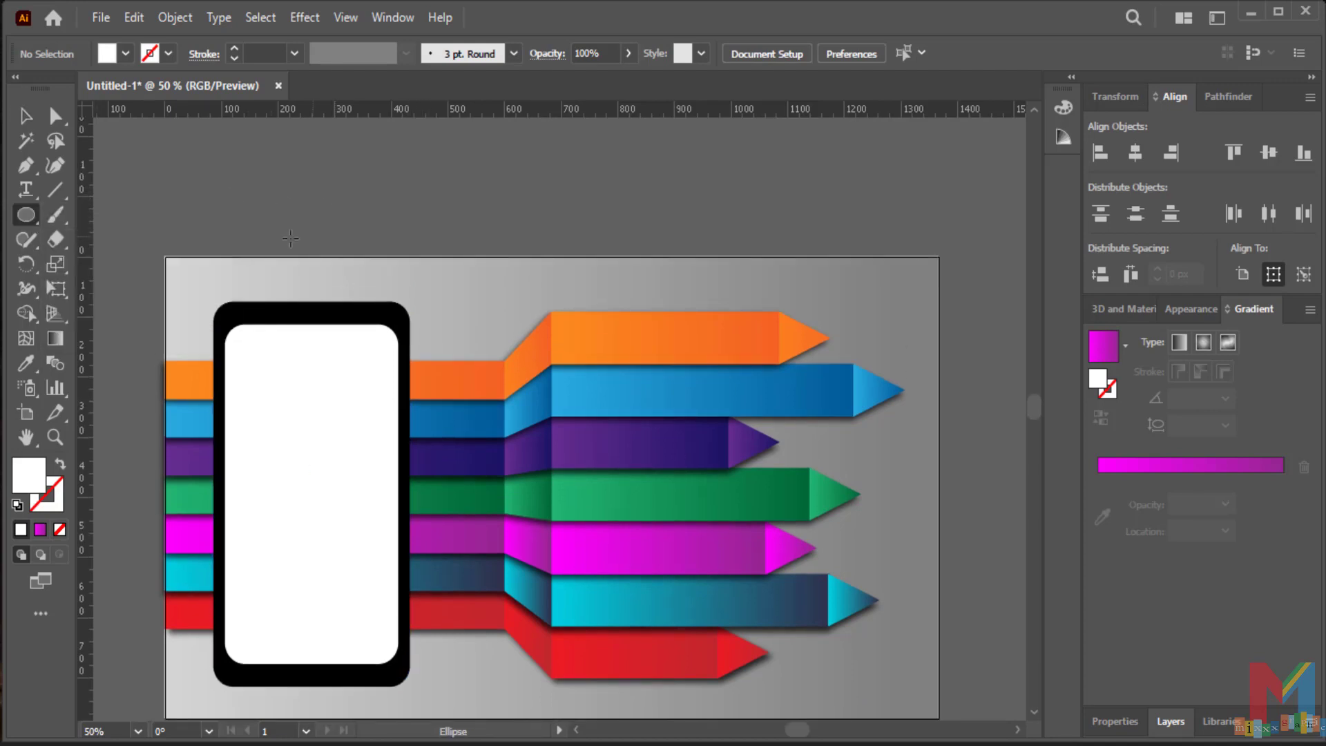
pyautogui.moveTo(474, 185); pyautogui.dragTo(569, 240)
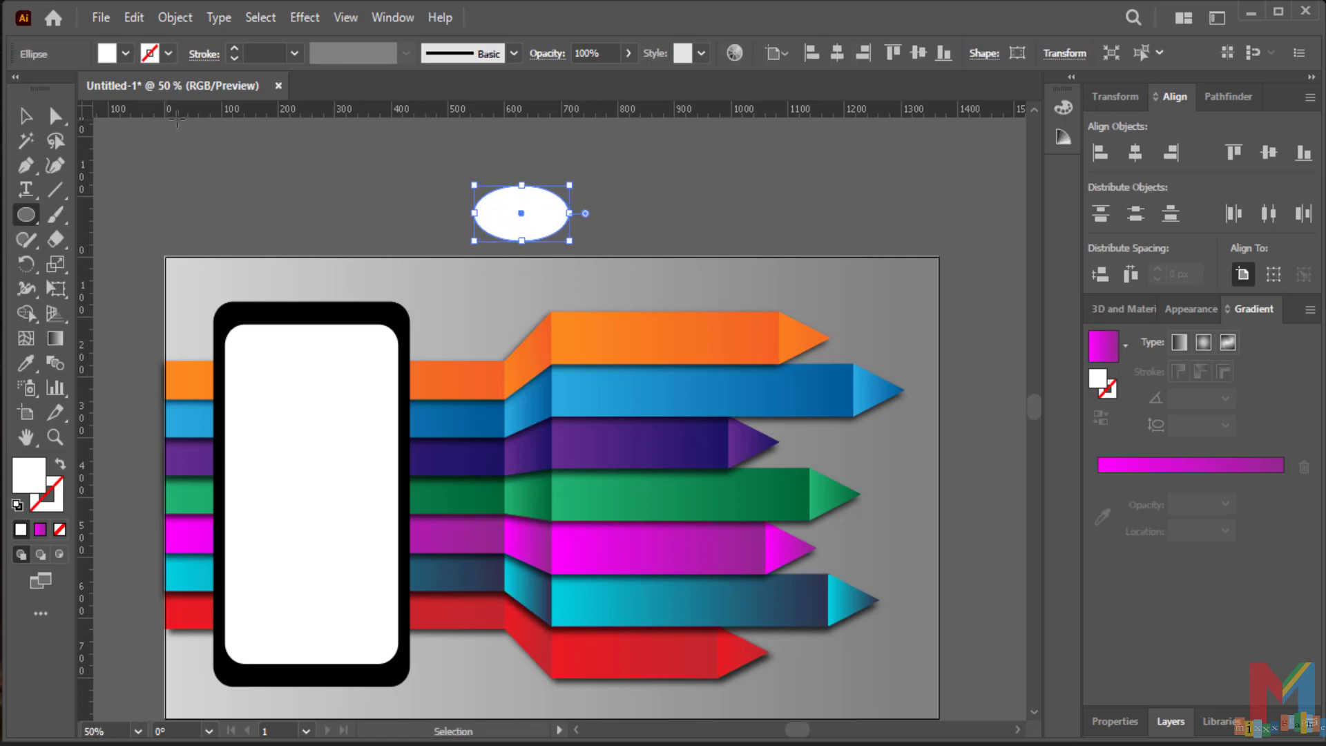
pyautogui.click(125, 54)
pyautogui.click(53, 88)
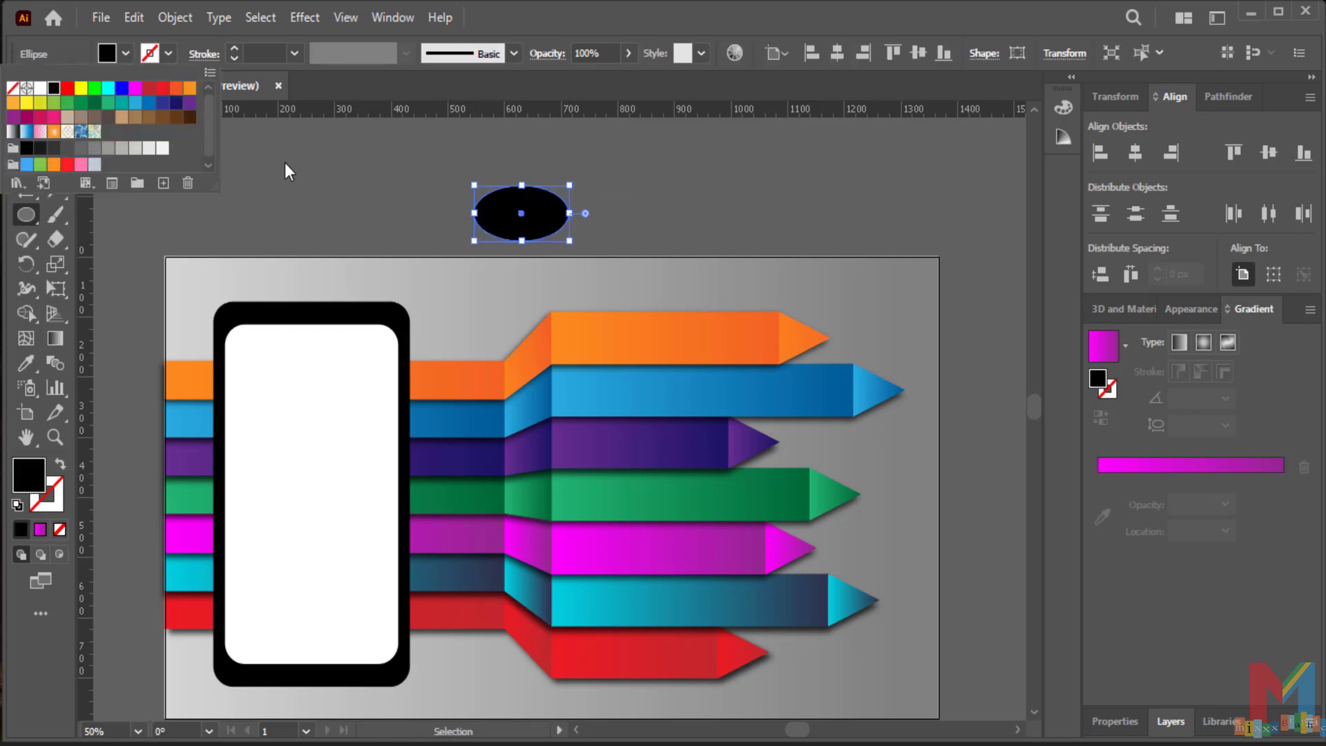
pyautogui.click(284, 163)
pyautogui.scroll(1, 123, 198)
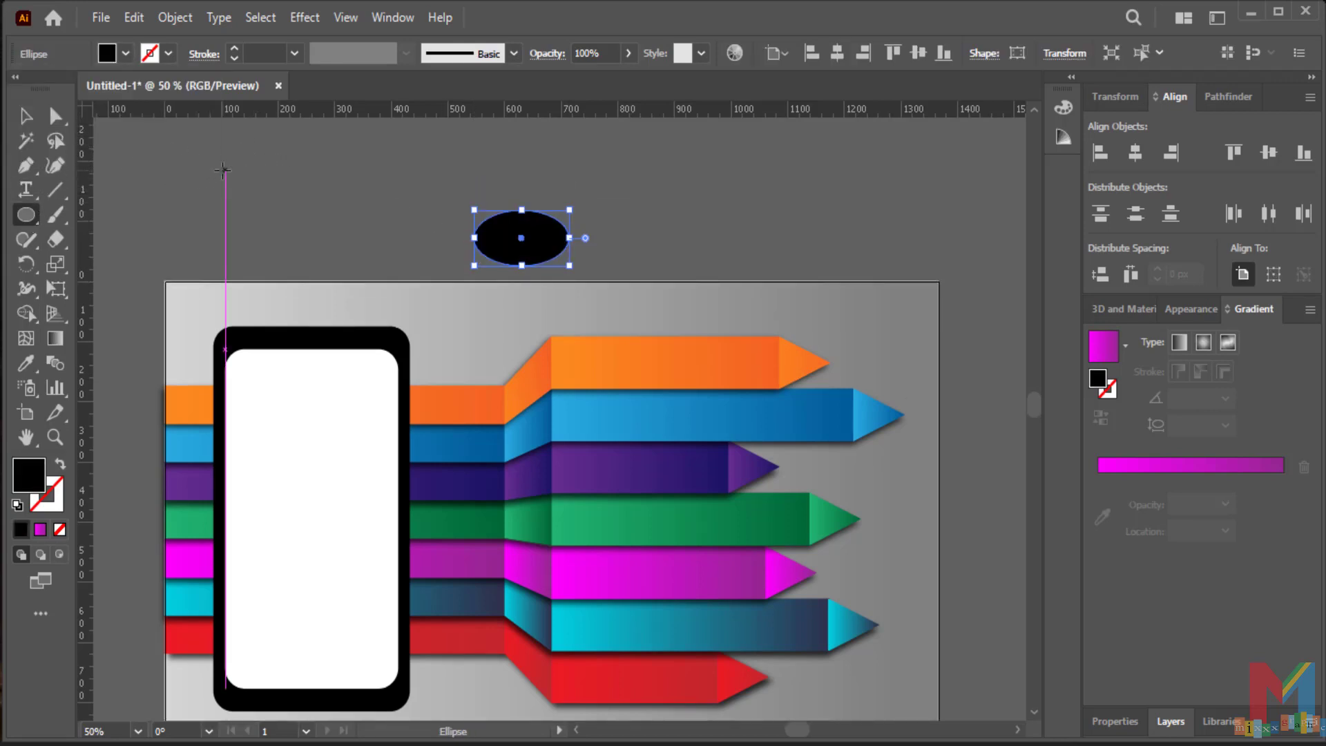
# - Draw a black circle beside the ellipse, enlarge it and place a duplicate overlapping the top of the ellipse
pyautogui.moveTo(348, 167); pyautogui.dragTo(361, 209)
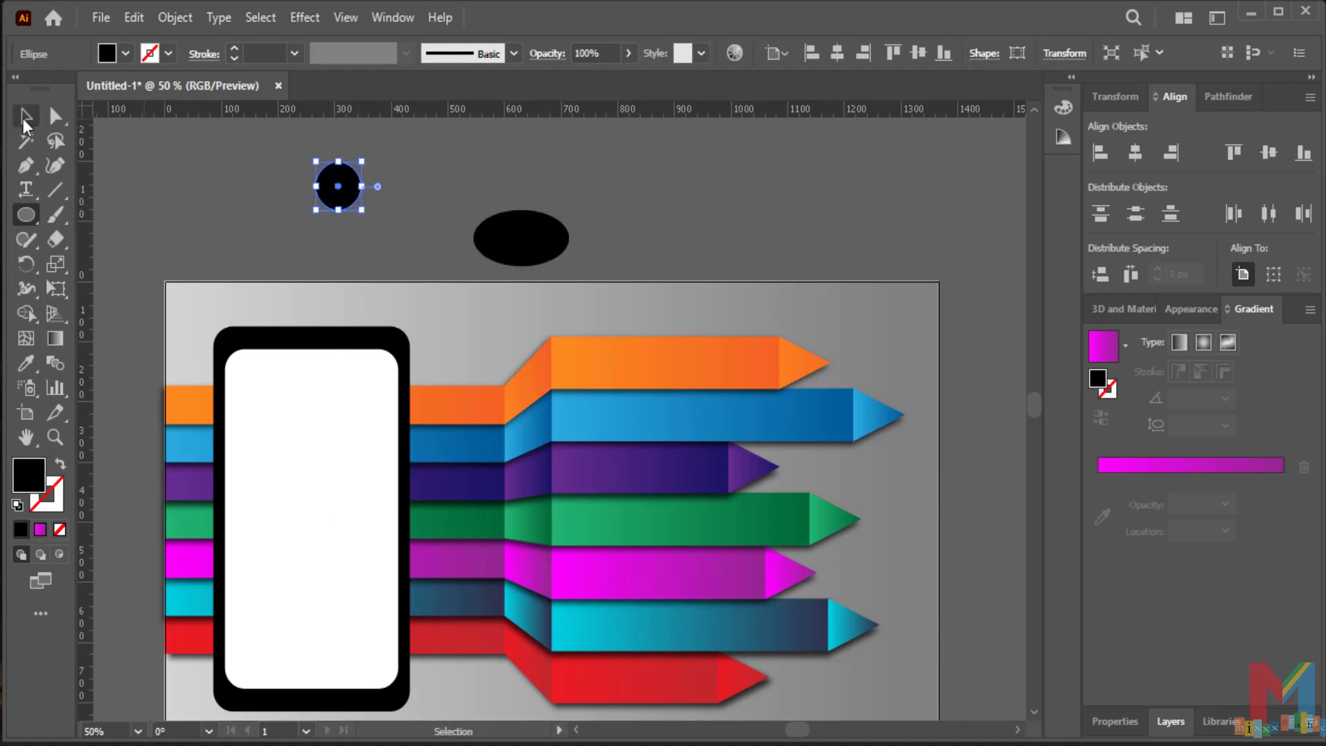
pyautogui.click(24, 119)
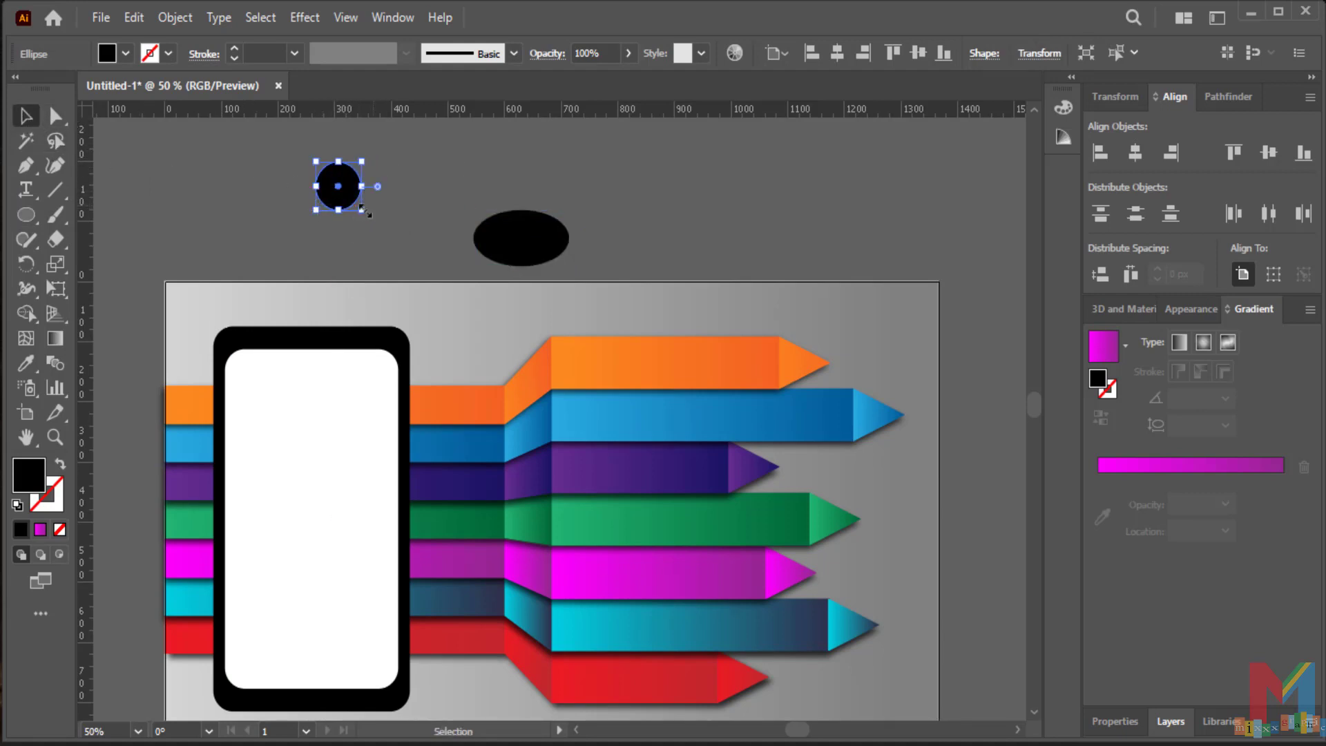
pyautogui.moveTo(363, 160); pyautogui.dragTo(536, 193)
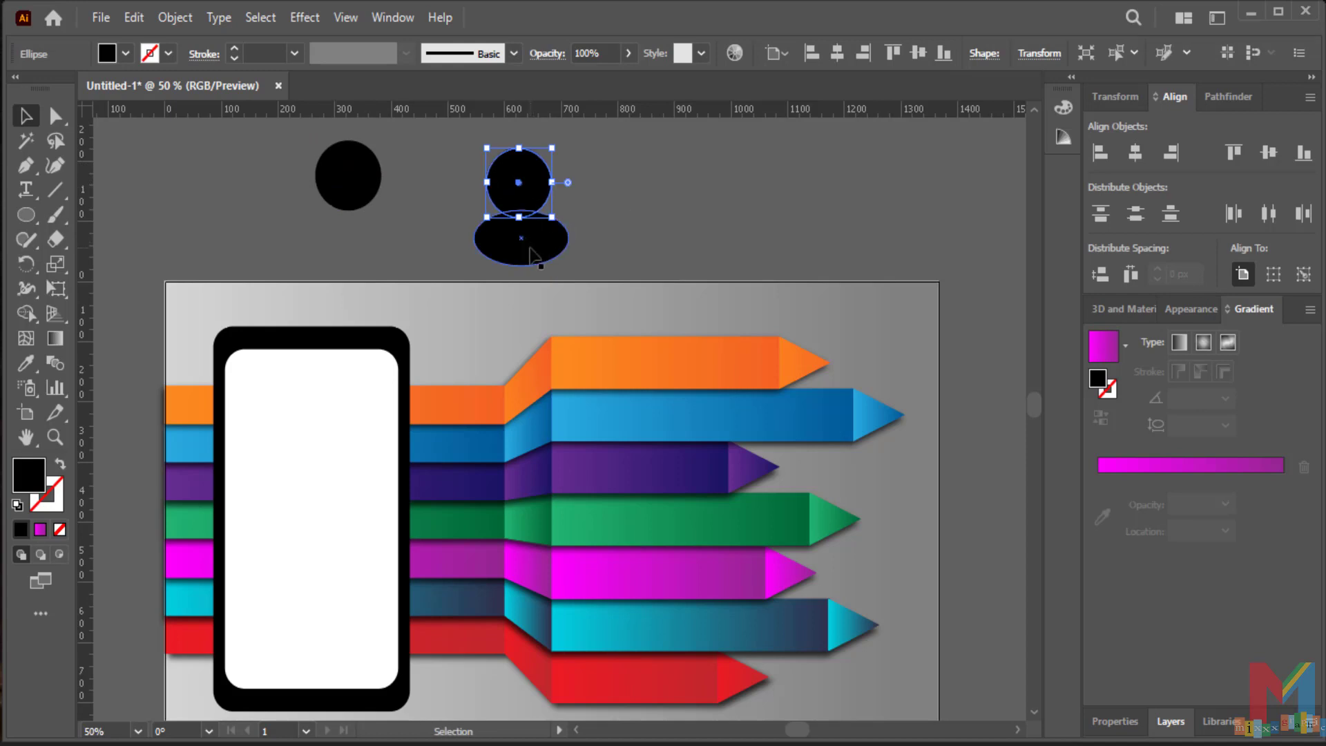
# - Stretch the ellipse taller, centre the circle copy over it and subtract the circle from the ellipse with Minus Front
pyautogui.click(520, 233)
pyautogui.moveTo(522, 266); pyautogui.dragTo(522, 282)
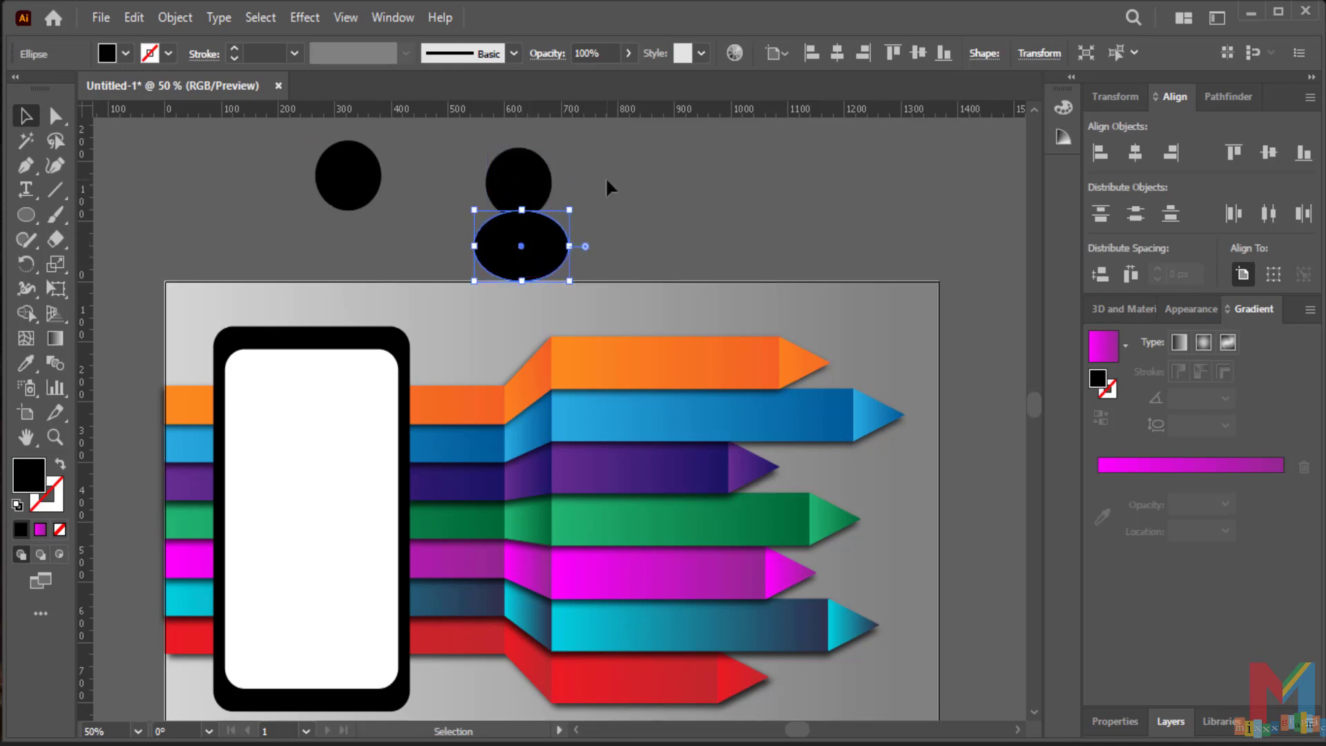
pyautogui.click(606, 177)
pyautogui.moveTo(536, 185); pyautogui.dragTo(537, 186)
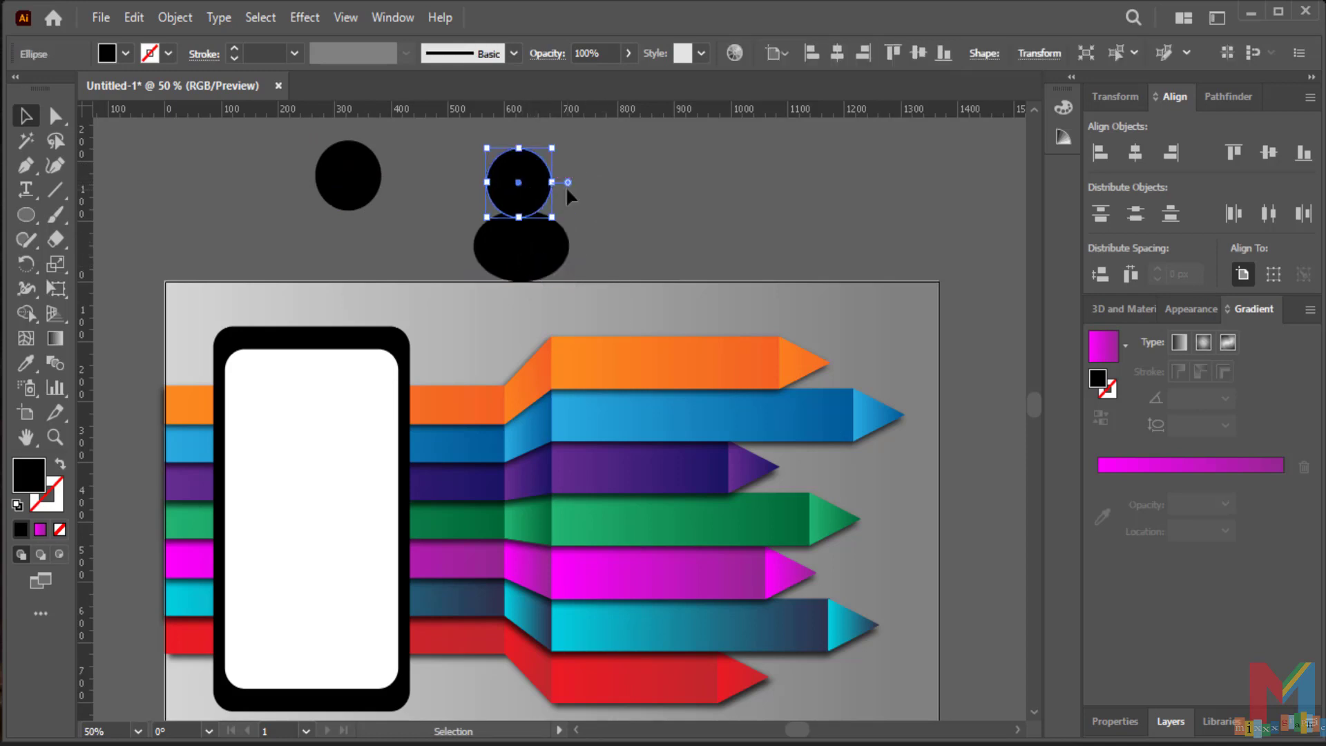
pyautogui.keyDown('shift'); pyautogui.click(490, 267); pyautogui.keyUp('shift')
pyautogui.click(1226, 96)
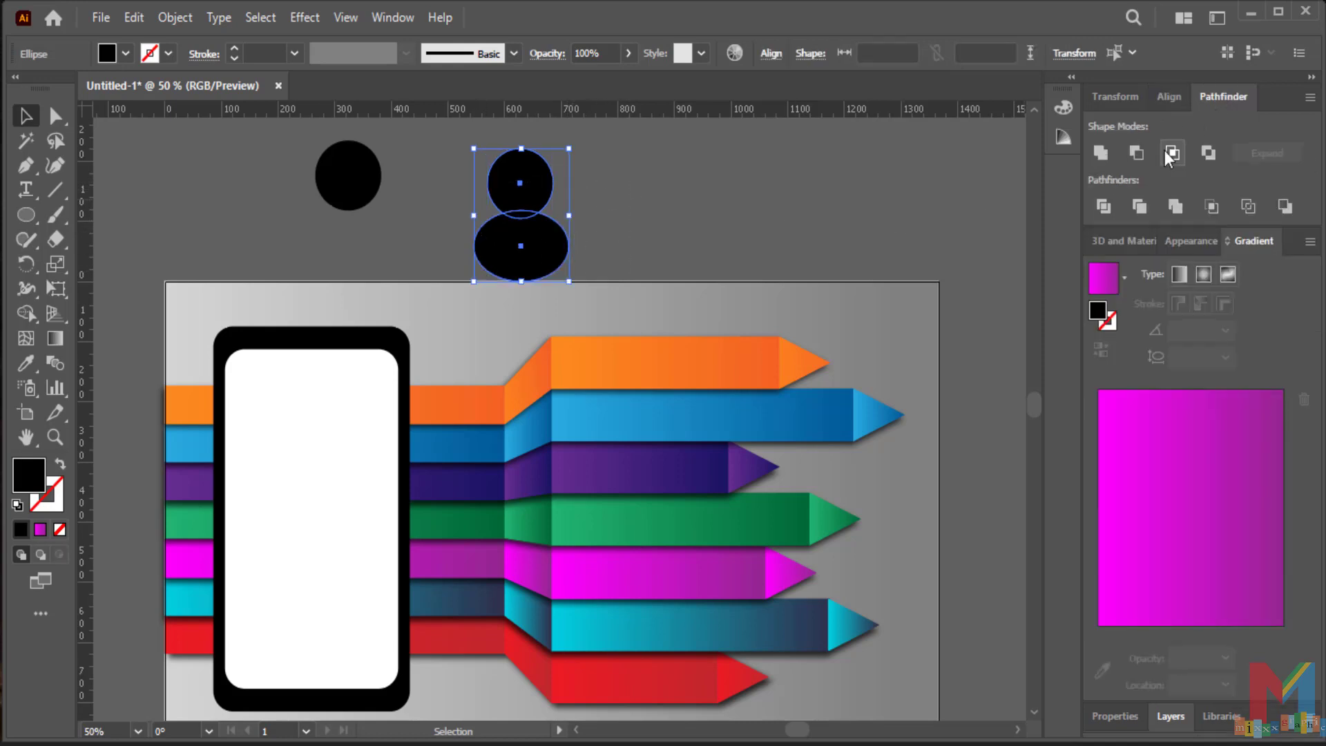
pyautogui.click(1134, 153)
pyautogui.click(779, 207)
# - Place the remaining circle above the cut ellipse as a head and move the person icon onto the phone screen
pyautogui.moveTo(359, 193); pyautogui.dragTo(530, 191)
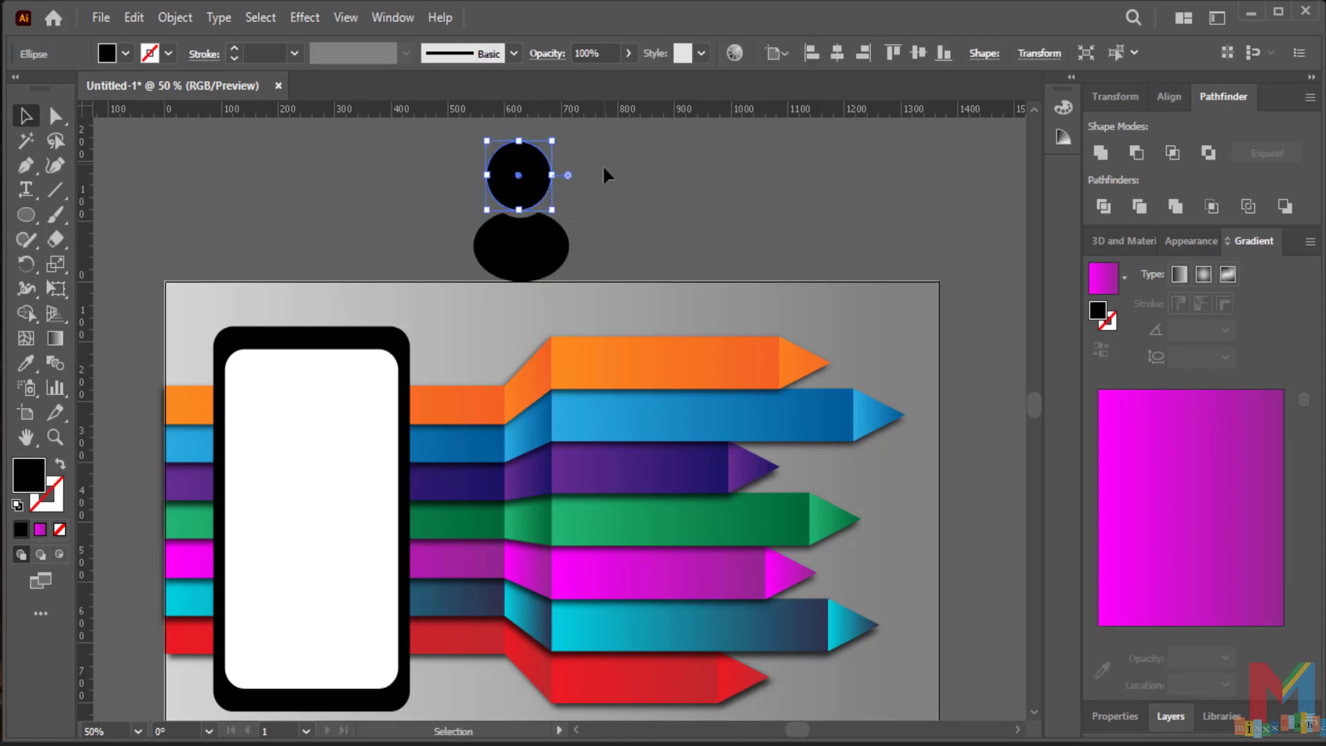
pyautogui.keyDown('shift'); pyautogui.click(479, 255); pyautogui.keyUp('shift')
pyautogui.moveTo(518, 251); pyautogui.dragTo(312, 477)
pyautogui.scroll(-2, 357, 306)
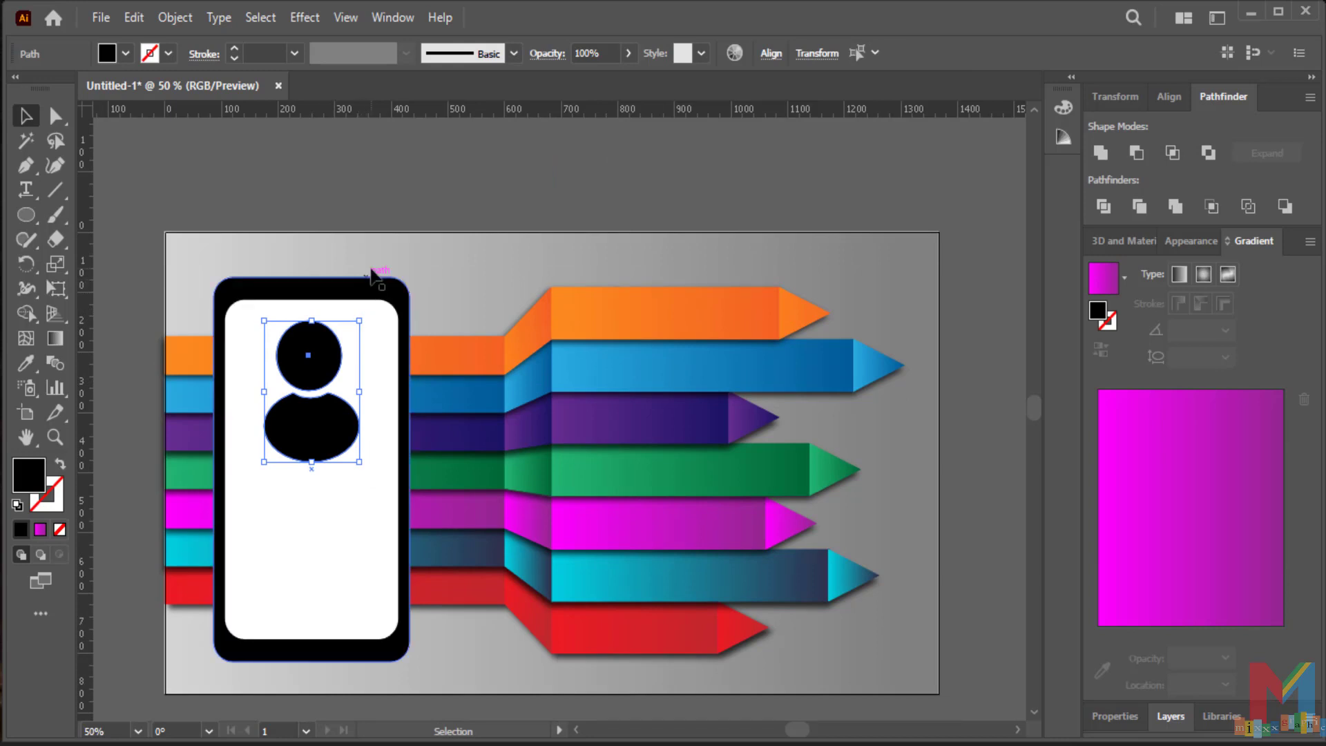
# - Add the two-line text "YOUR HEAD LINE" below the person icon in 48 pt Impact
pyautogui.click(28, 192)
pyautogui.click(273, 515)
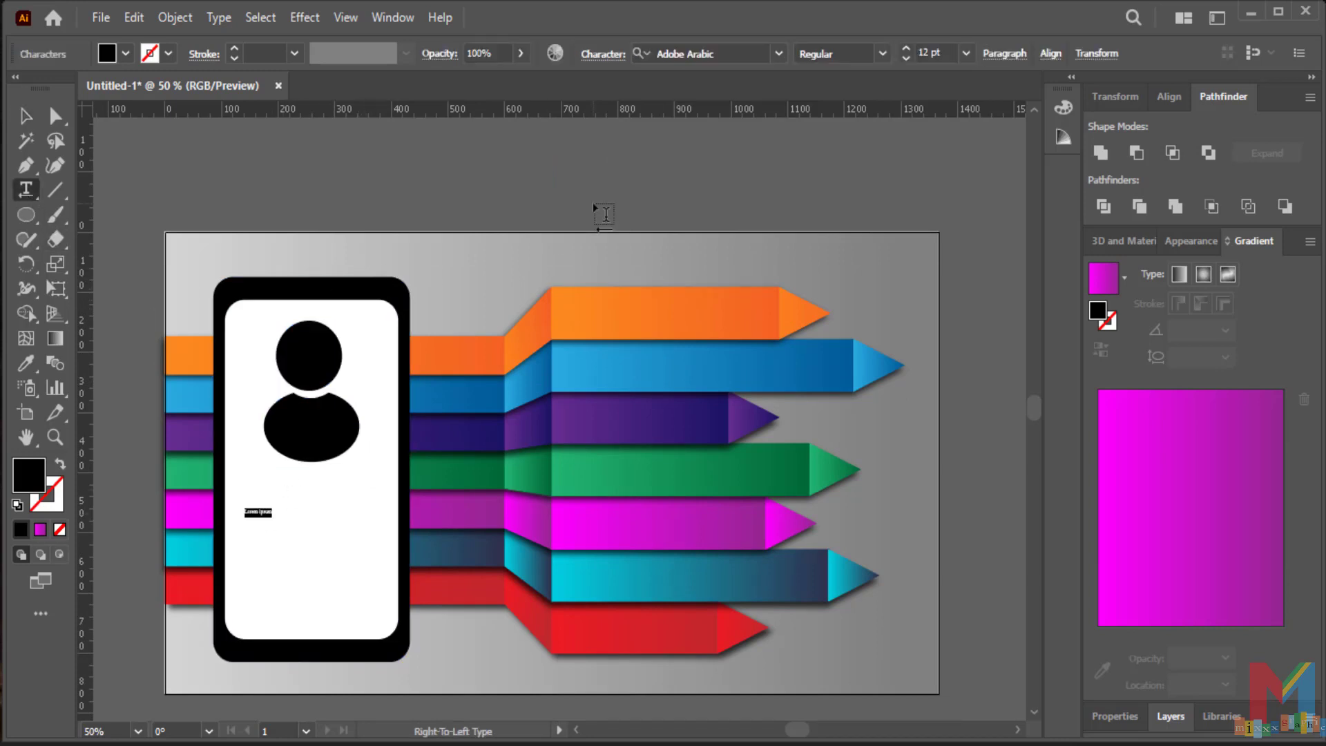
pyautogui.click(967, 56)
pyautogui.click(978, 380)
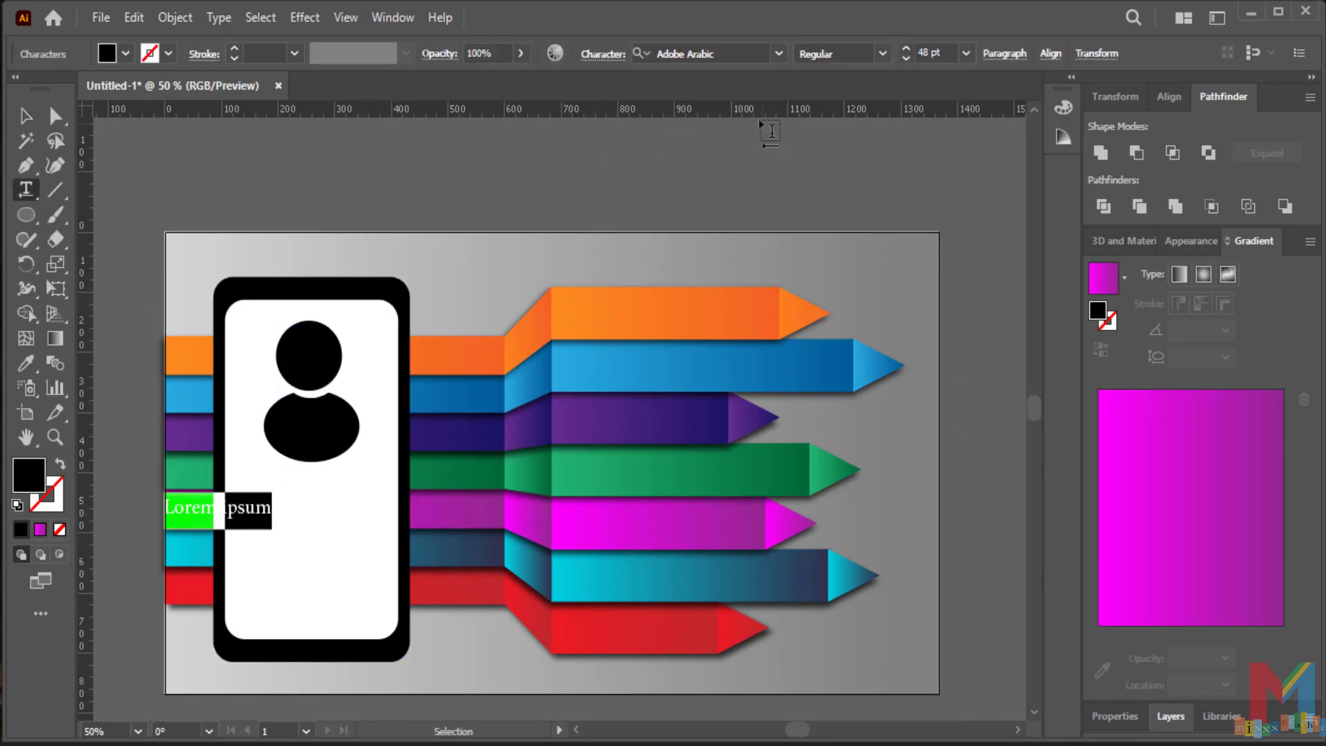
pyautogui.click(698, 54)
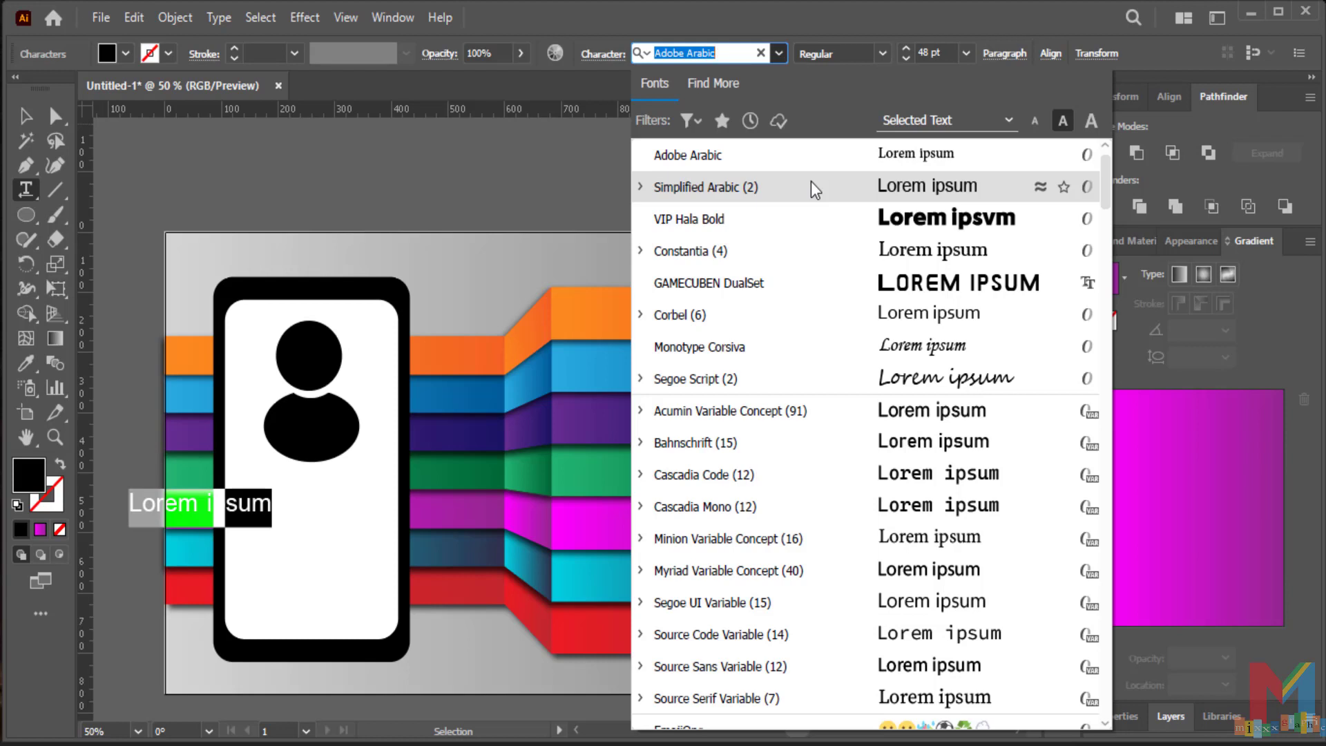
pyautogui.scroll(1, 811, 181)
pyautogui.click(779, 160)
pyautogui.write('YOU')
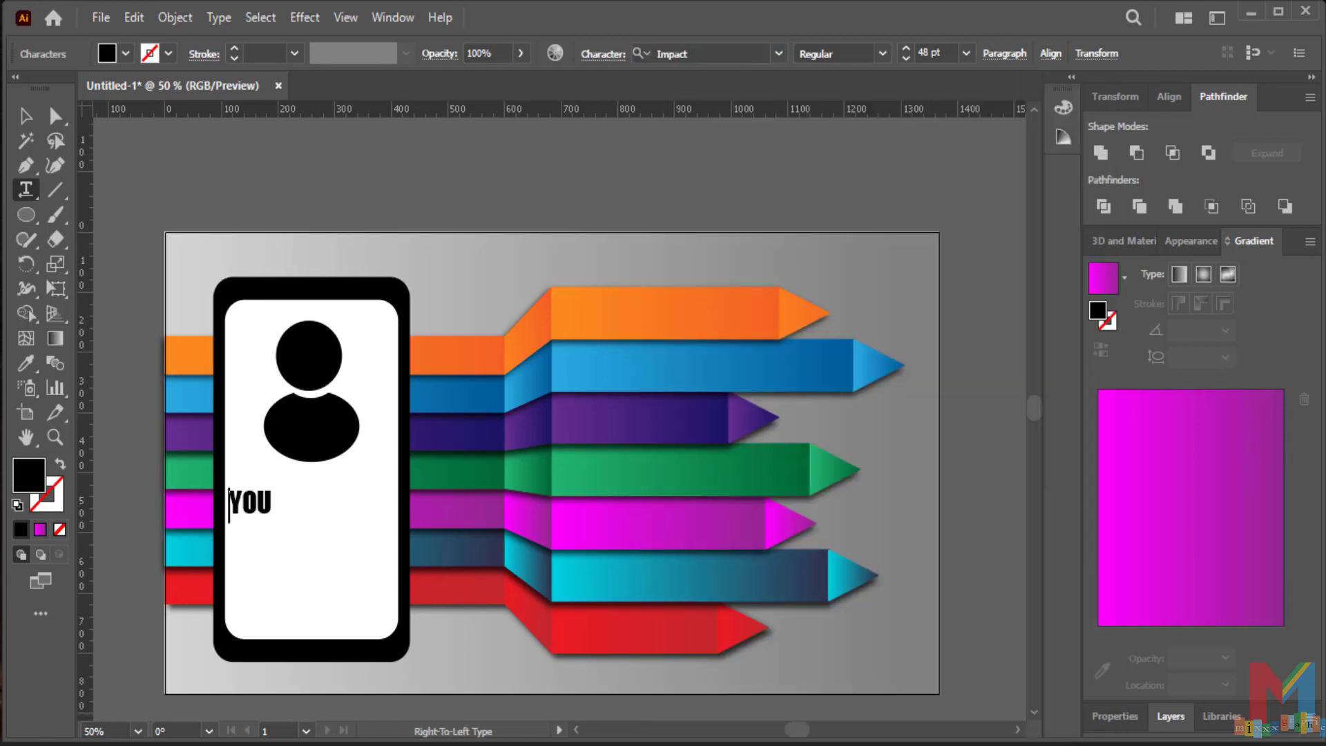
pyautogui.write('R HEAD LINE')
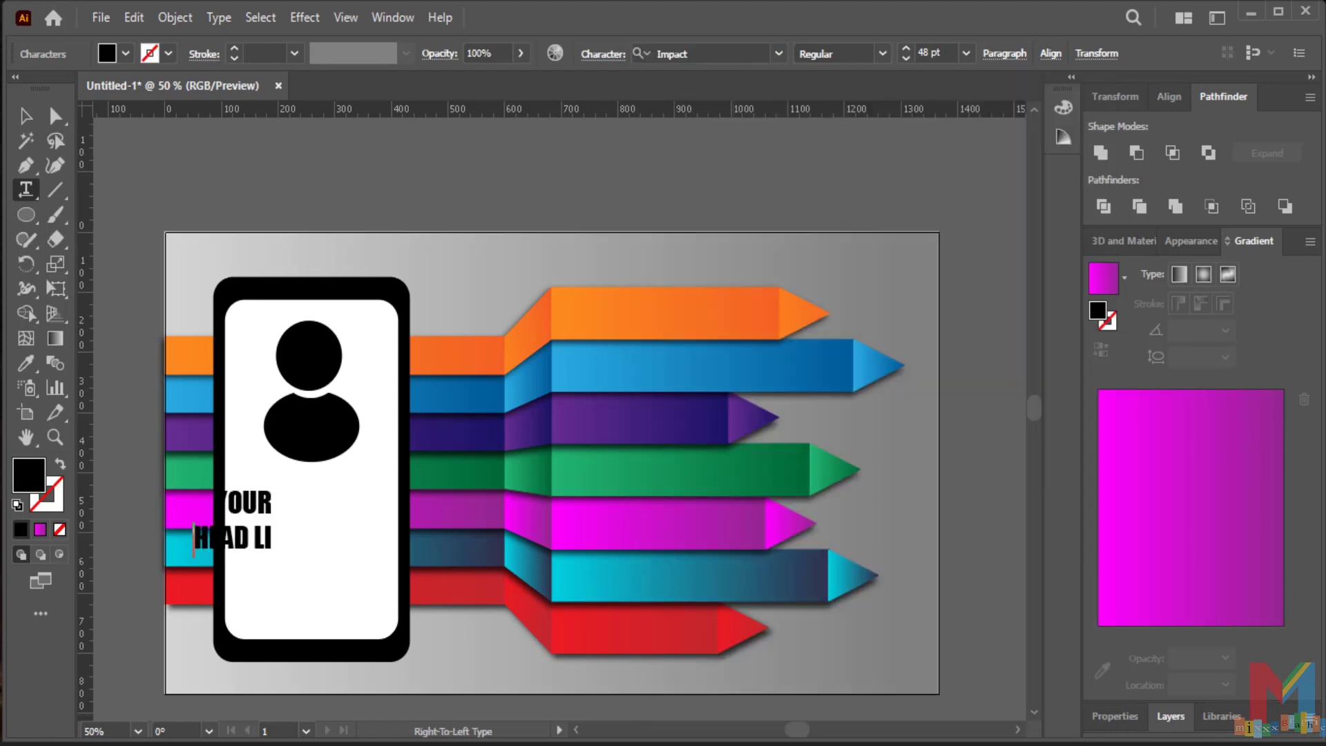
# - Center-align the headline text, enlarge it and centre it on the phone screen below the person icon
pyautogui.click(26, 116)
pyautogui.moveTo(243, 545); pyautogui.dragTo(337, 546)
pyautogui.click(1005, 54)
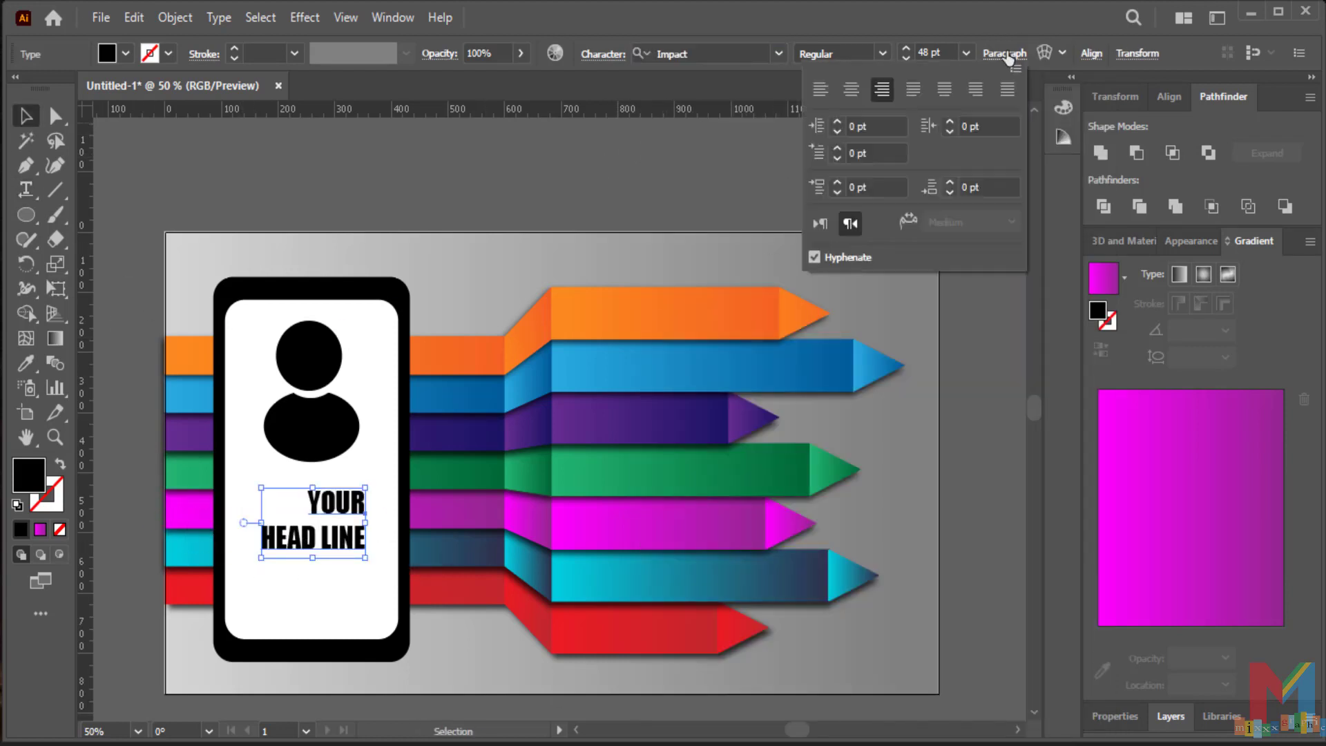
pyautogui.click(851, 90)
pyautogui.moveTo(417, 488); pyautogui.dragTo(446, 463)
pyautogui.moveTo(367, 517); pyautogui.dragTo(309, 557)
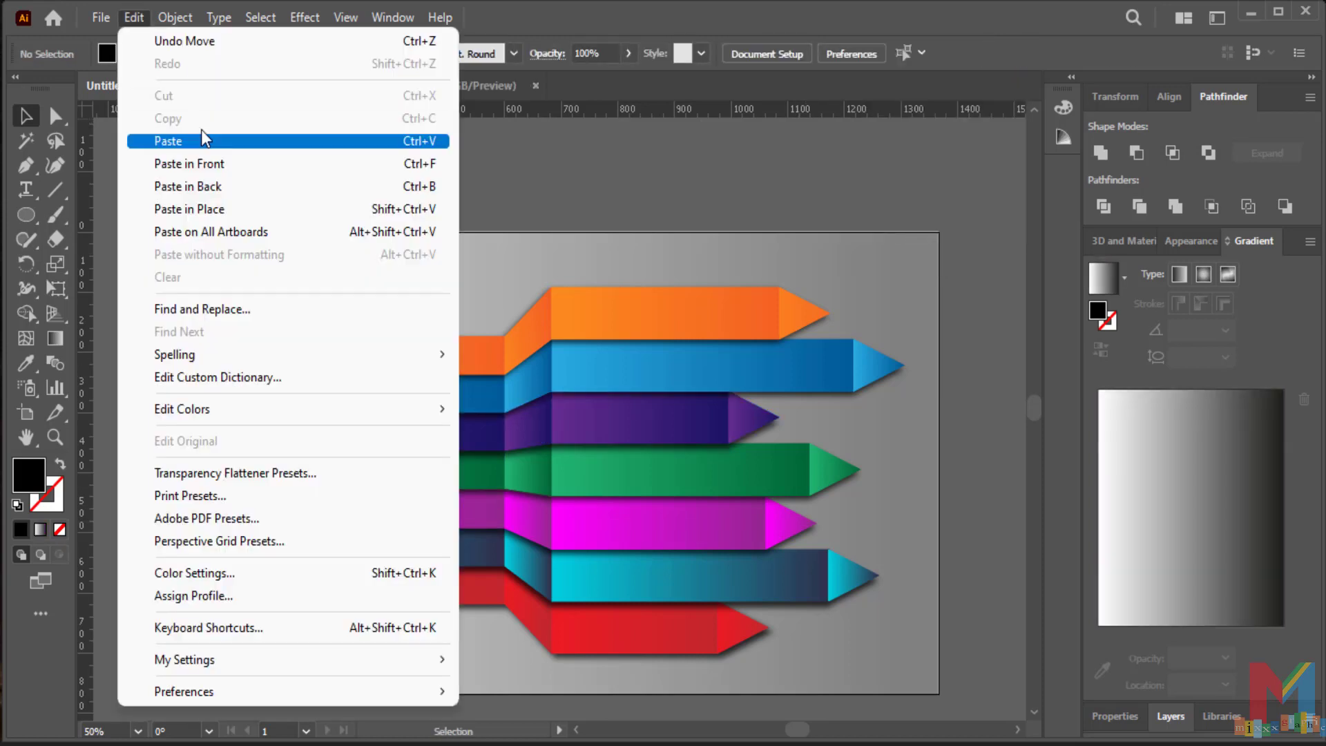
# - Paste the white newspaper, bar chart and graph icons and place them at the start of the orange, blue and purple arrows
pyautogui.click(201, 134)
pyautogui.moveTo(547, 428); pyautogui.dragTo(586, 185)
pyautogui.moveTo(473, 211); pyautogui.dragTo(574, 313)
pyautogui.moveTo(438, 276); pyautogui.dragTo(577, 362)
pyautogui.moveTo(508, 138); pyautogui.dragTo(575, 422)
# - Fill the telephone icon with white, shrink it and place it at the start of the green arrow
pyautogui.click(525, 197)
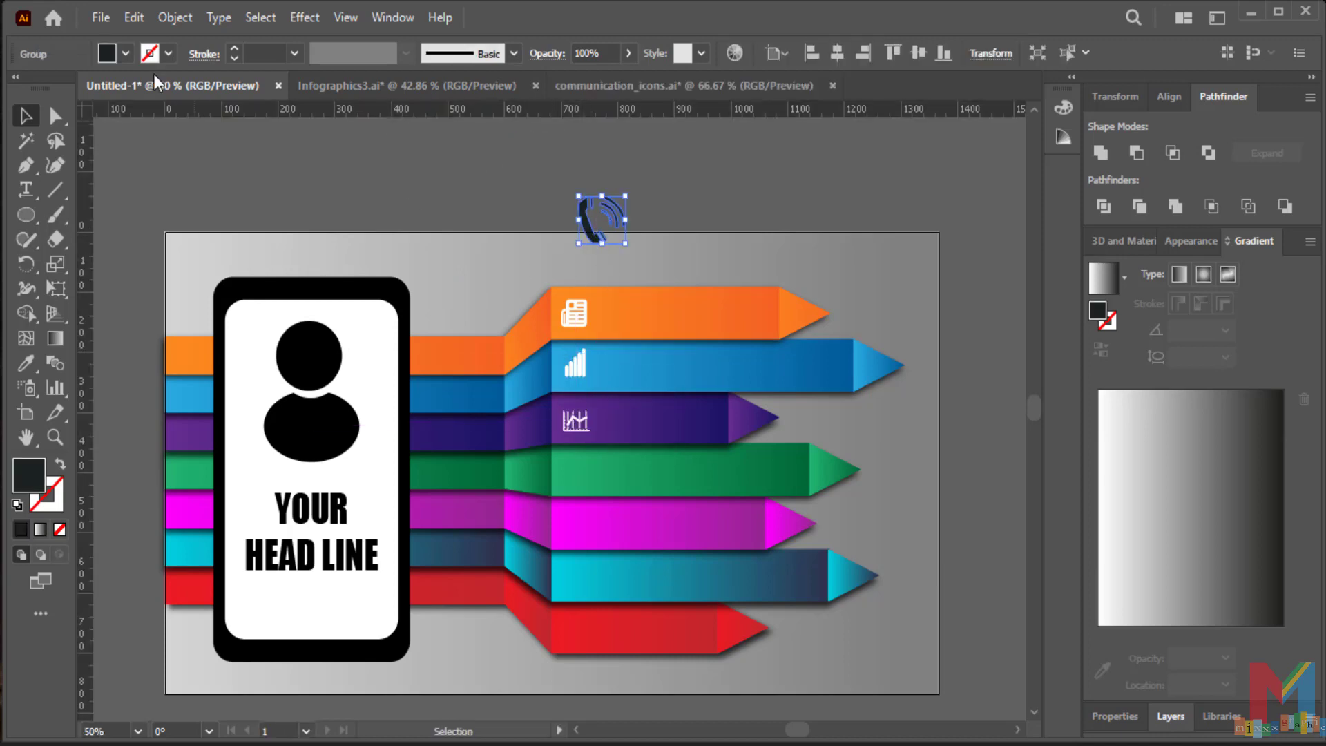
pyautogui.click(126, 54)
pyautogui.click(40, 87)
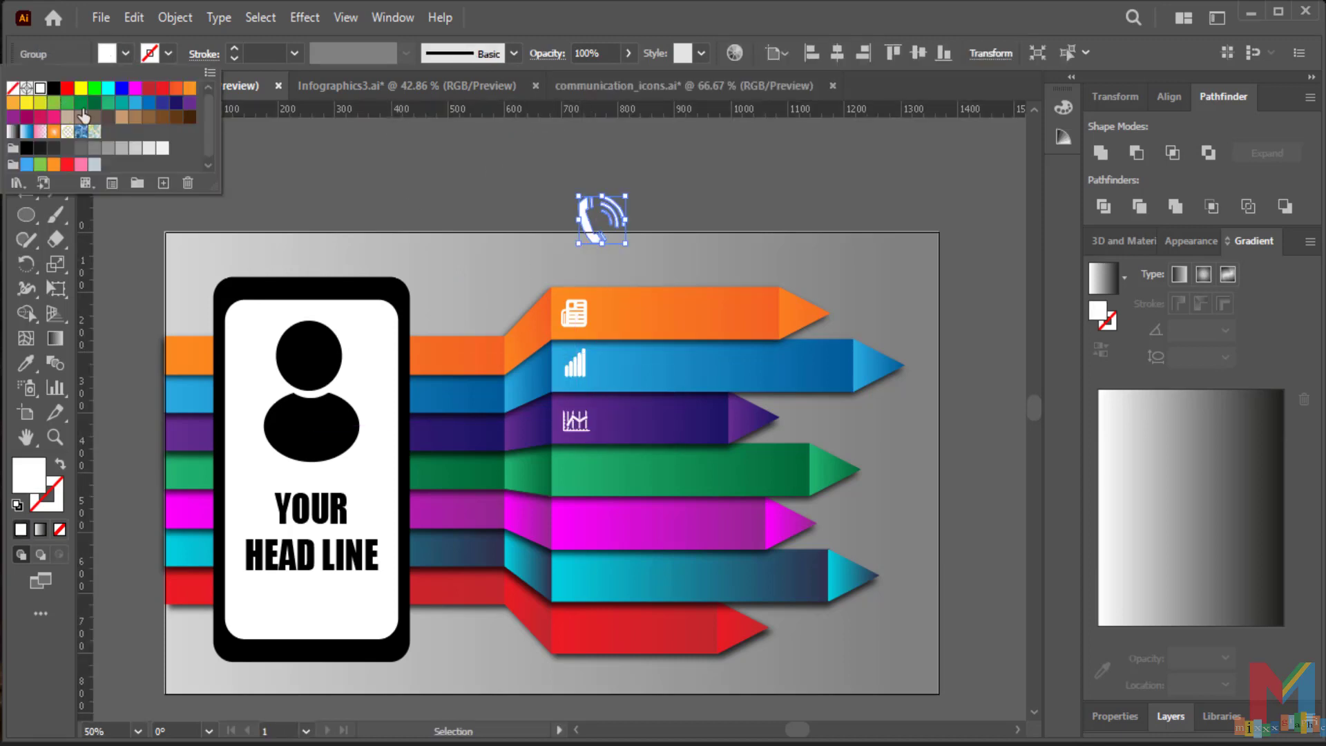
pyautogui.moveTo(625, 196); pyautogui.dragTo(573, 470)
pyautogui.moveTo(601, 452); pyautogui.dragTo(597, 454)
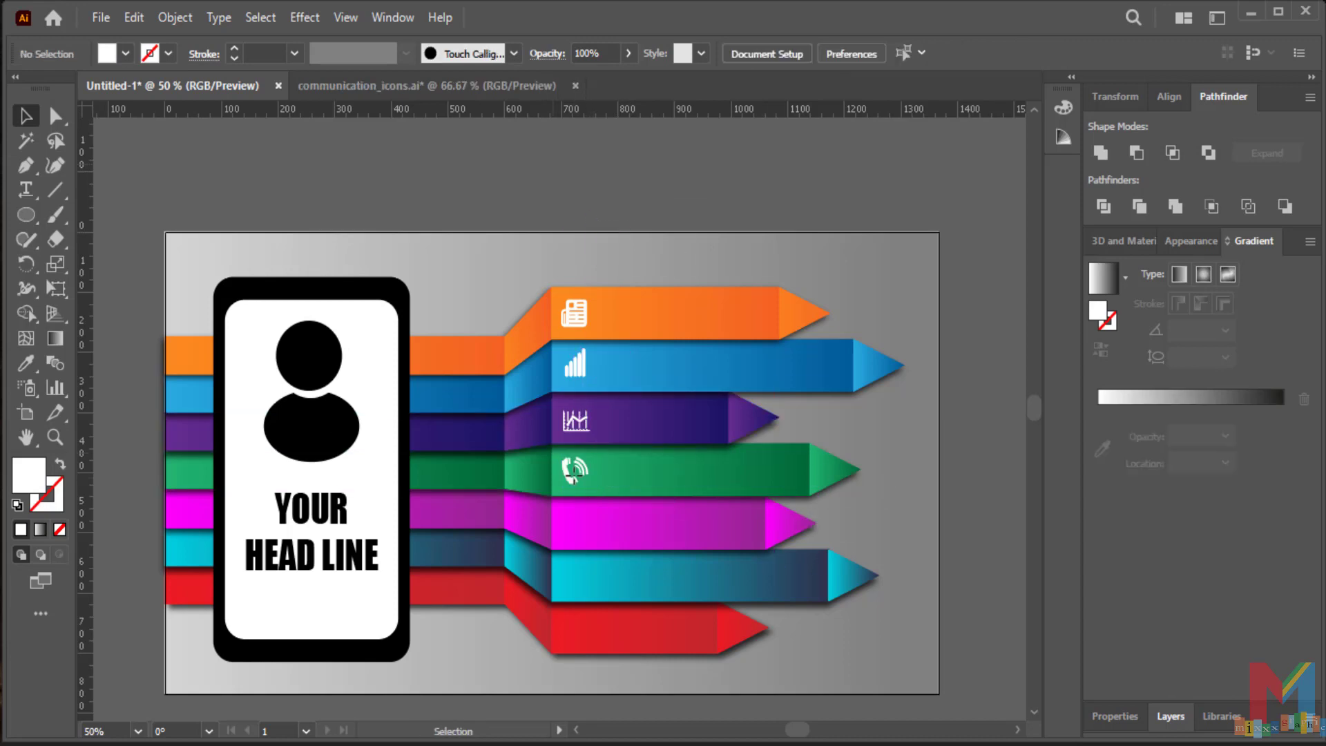
# - Copy the envelope icon from communication_icons.ai to the start of the magenta arrow and fill it with white
pyautogui.click(426, 86)
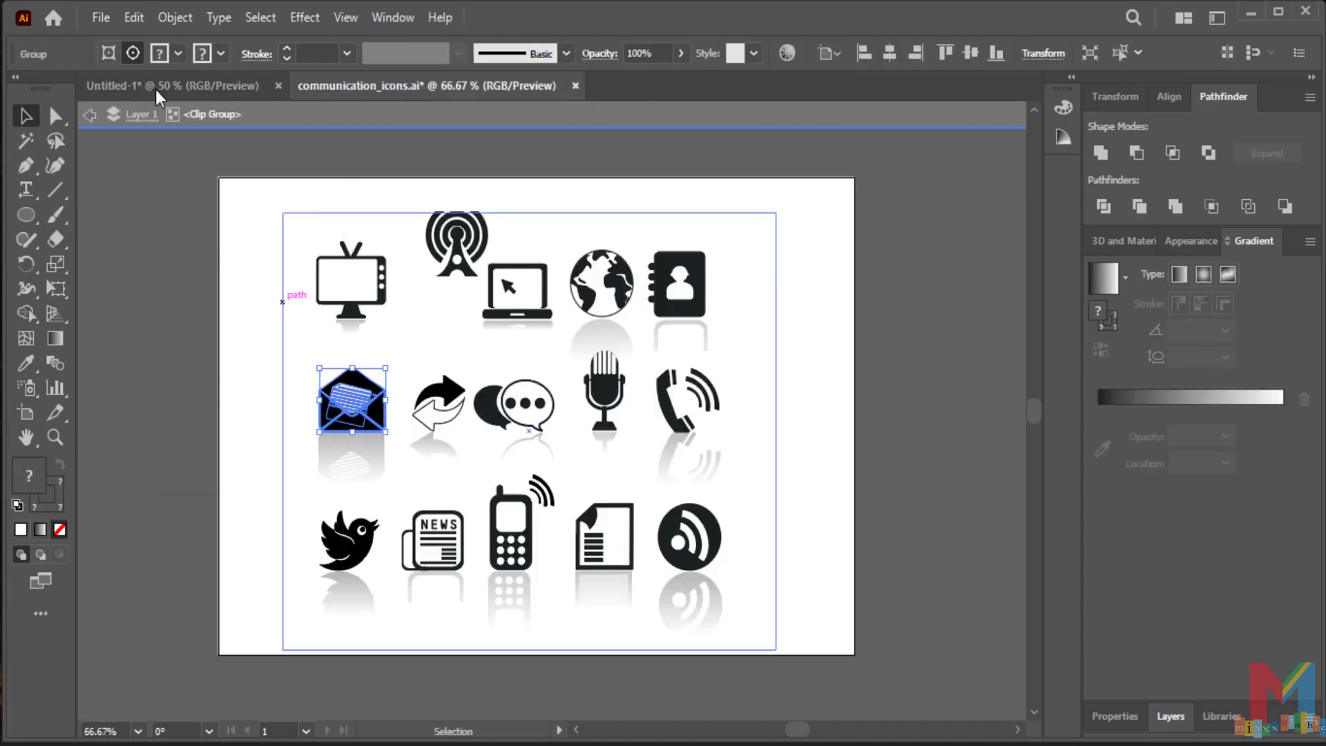
pyautogui.moveTo(156, 90); pyautogui.dragTo(577, 531)
pyautogui.click(125, 54)
pyautogui.click(44, 89)
pyautogui.click(339, 167)
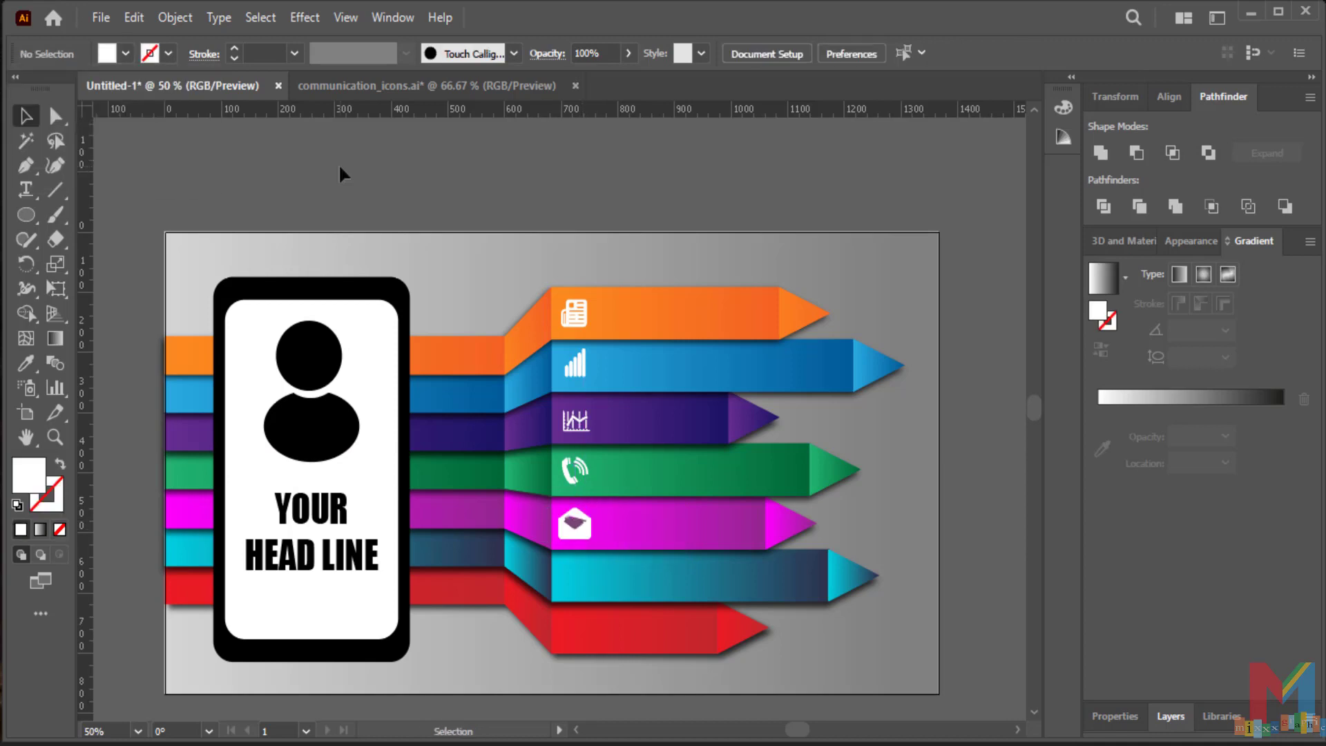
# - Copy the round signal icon from communication_icons.ai to the start of the cyan arrow
pyautogui.click(426, 85)
pyautogui.click(442, 540)
pyautogui.click(247, 86)
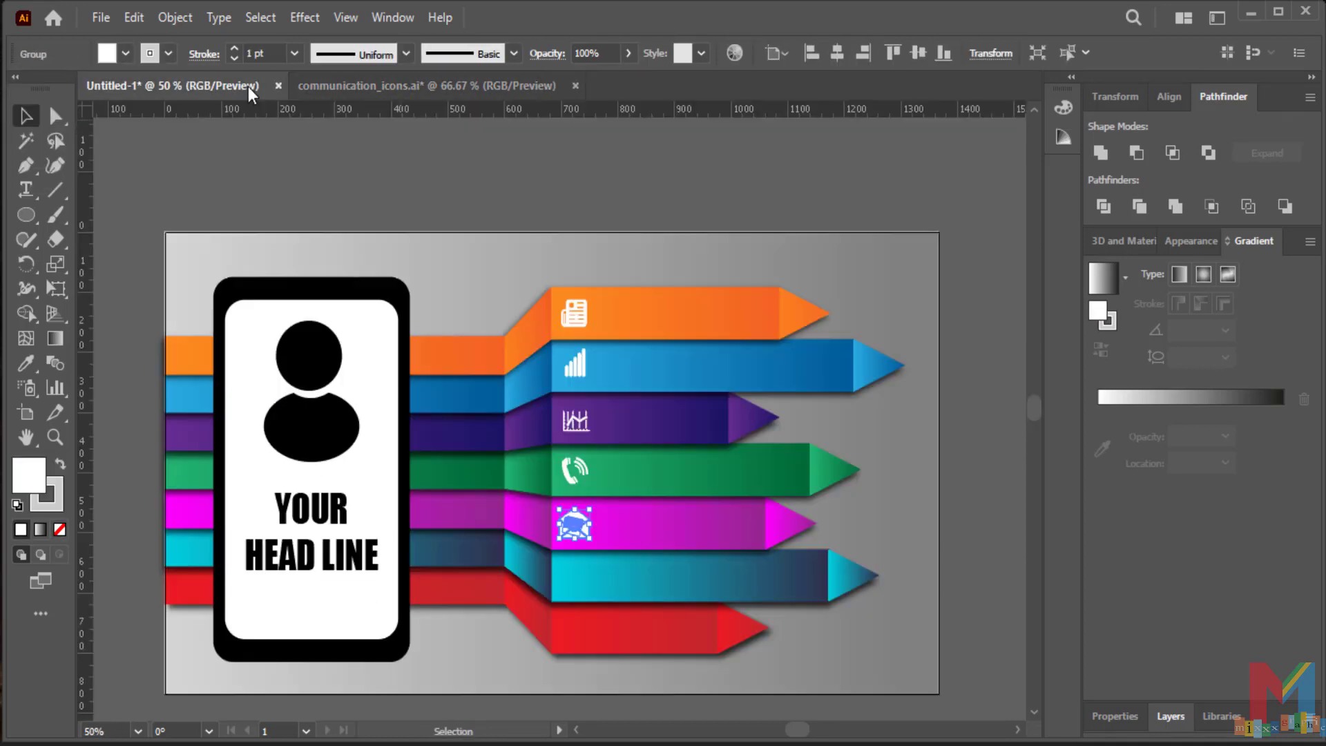
pyautogui.click(426, 86)
pyautogui.moveTo(693, 539); pyautogui.dragTo(582, 592)
pyautogui.click(784, 646)
pyautogui.click(574, 583)
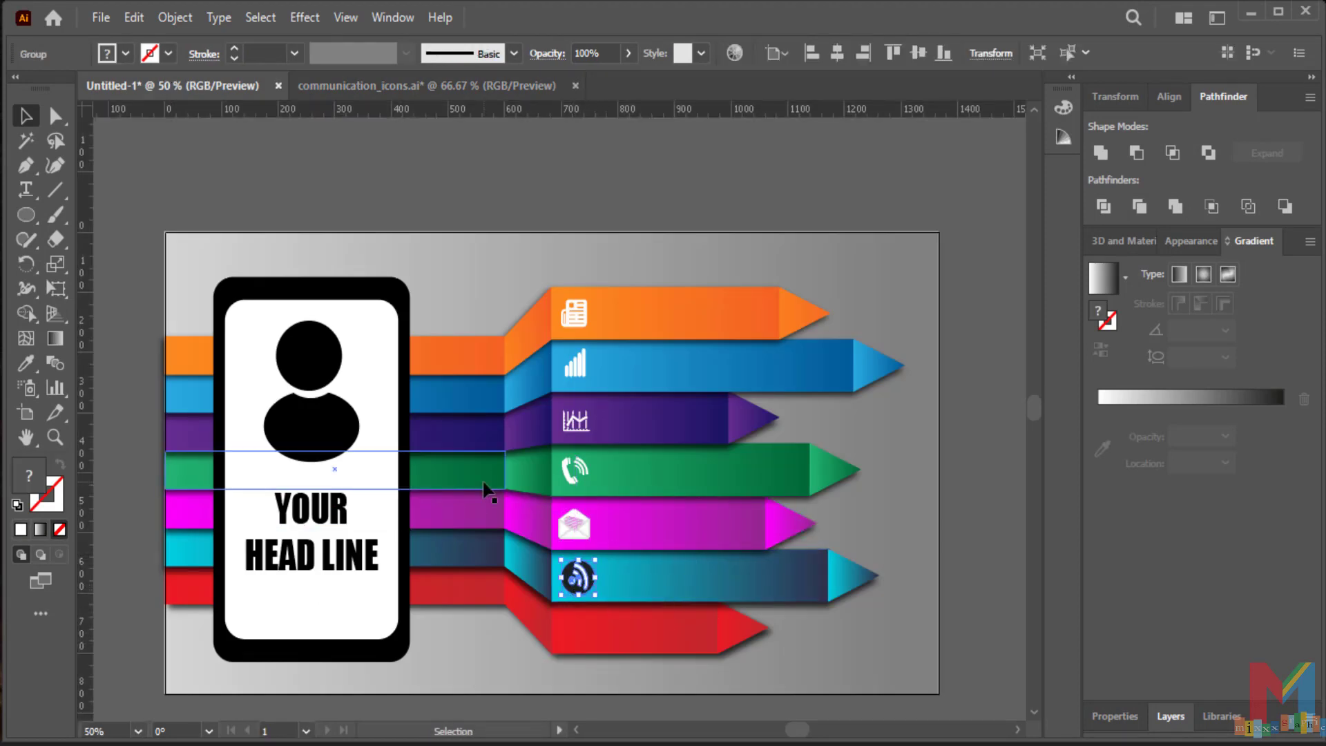
# - Try replacing the signal icon on the cyan arrow with the speech bubbles icon from communication_icons.ai
pyautogui.press('Delete')
pyautogui.click(585, 581)
pyautogui.press('Delete')
pyautogui.click(403, 88)
pyautogui.click(530, 406)
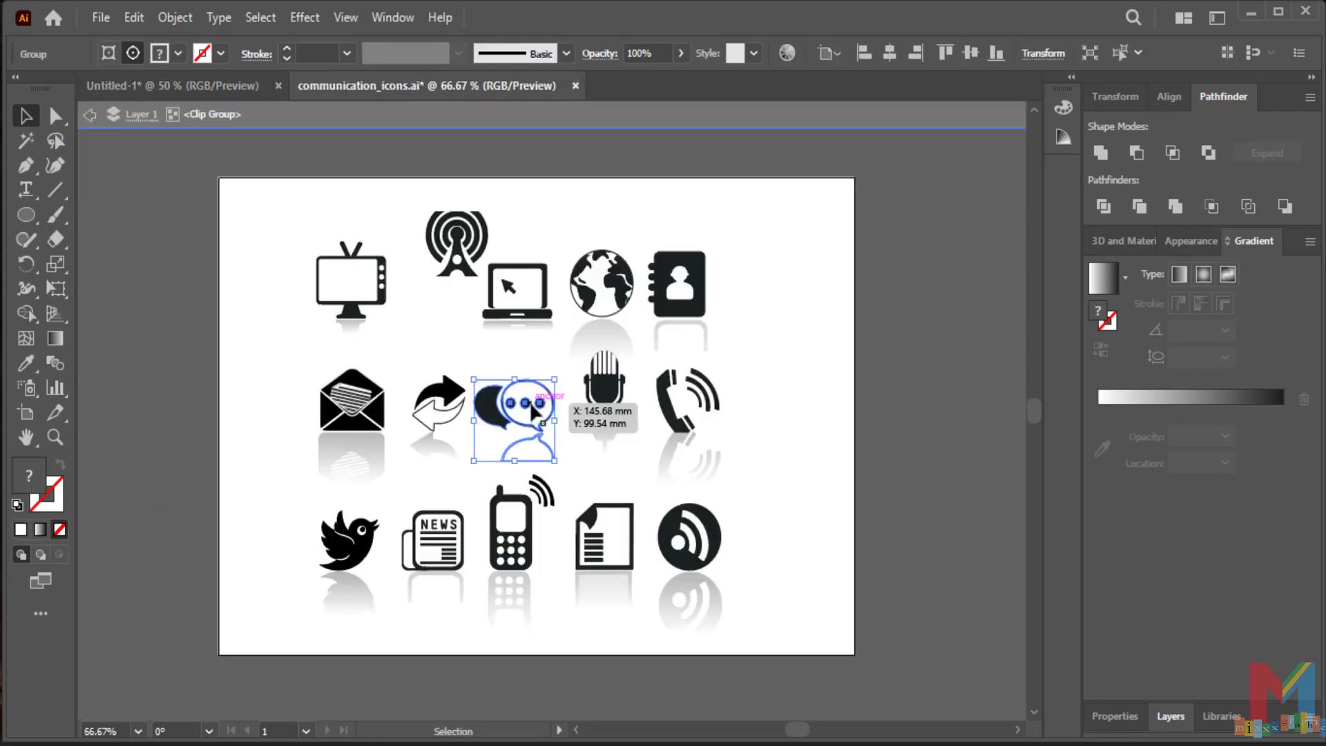
pyautogui.click(197, 86)
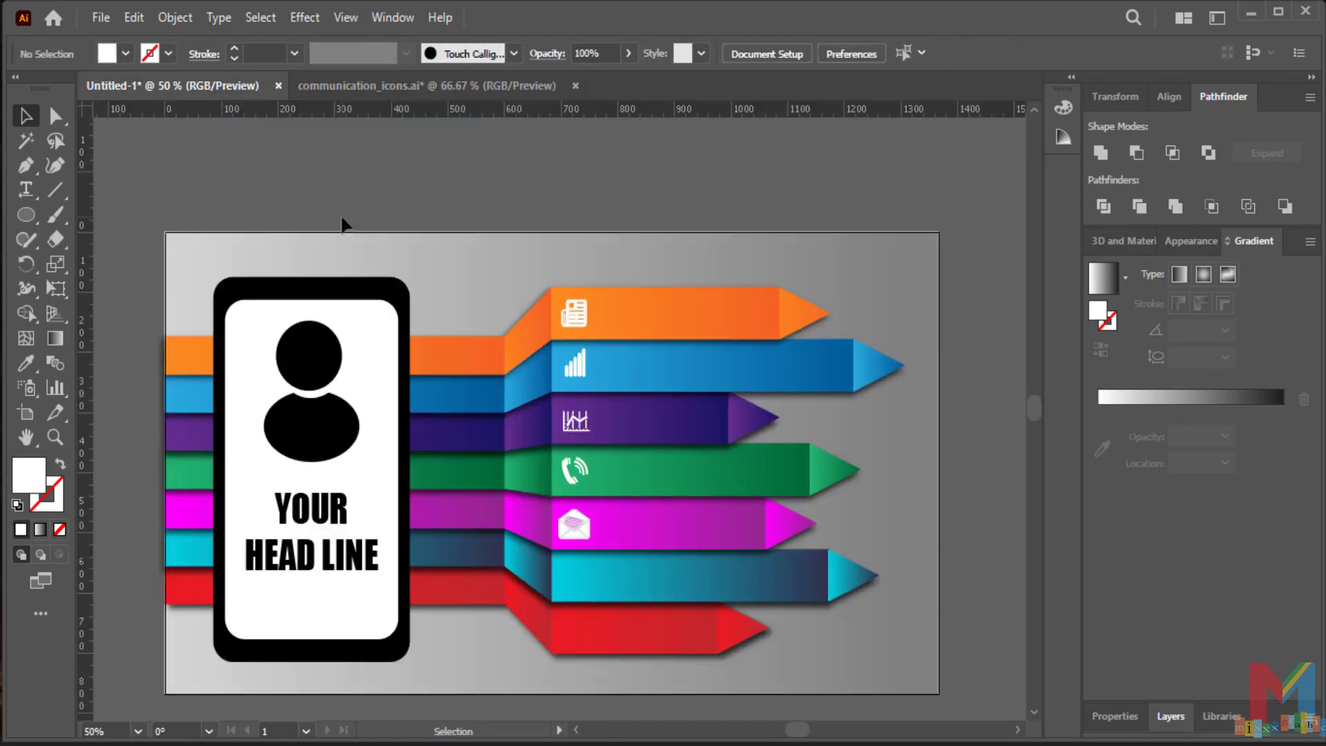
pyautogui.hotkey('ctrl', 'z')
# - Copy the contact book icon onto the red arrow and rearrange the signal icon on the purple and the graph icon on the cyan arrow
pyautogui.click(400, 86)
pyautogui.rightClick(680, 293)
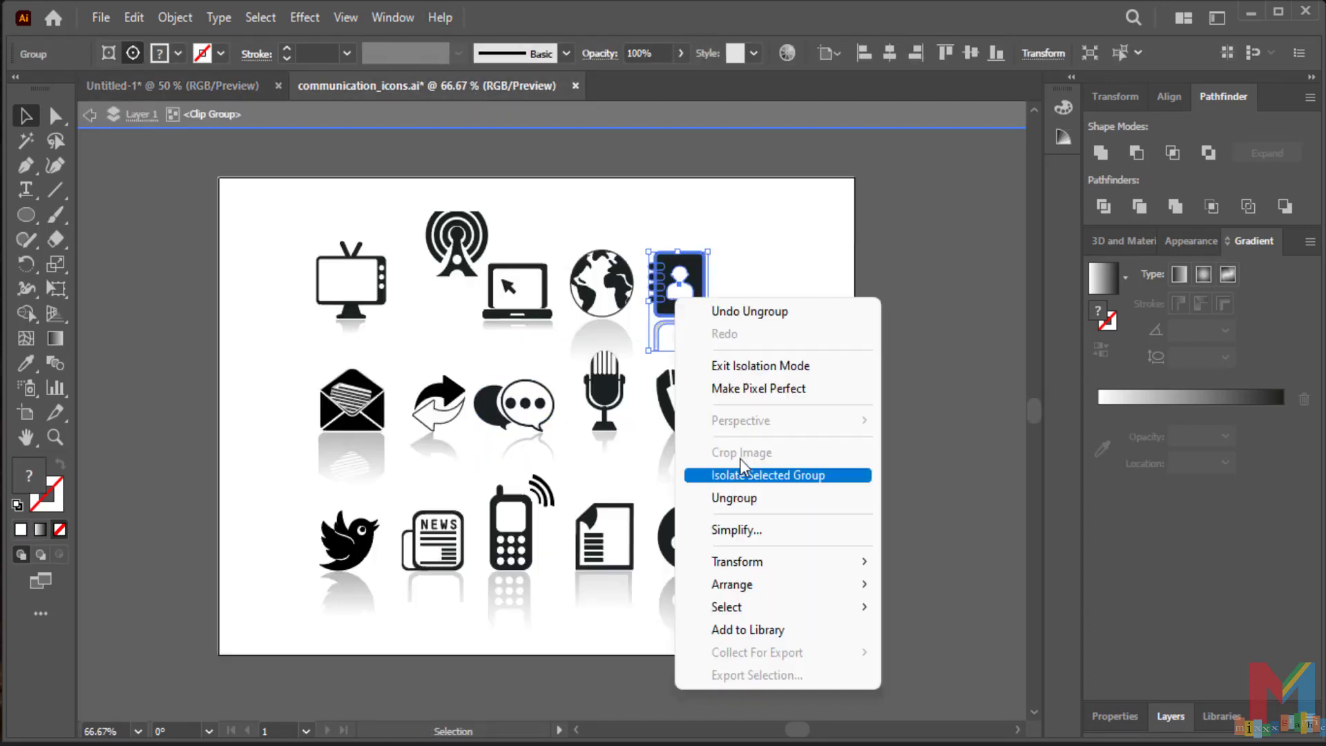
pyautogui.moveTo(681, 293); pyautogui.dragTo(592, 618)
pyautogui.moveTo(583, 631); pyautogui.dragTo(579, 627)
pyautogui.moveTo(608, 574); pyautogui.dragTo(603, 575)
pyautogui.click(799, 637)
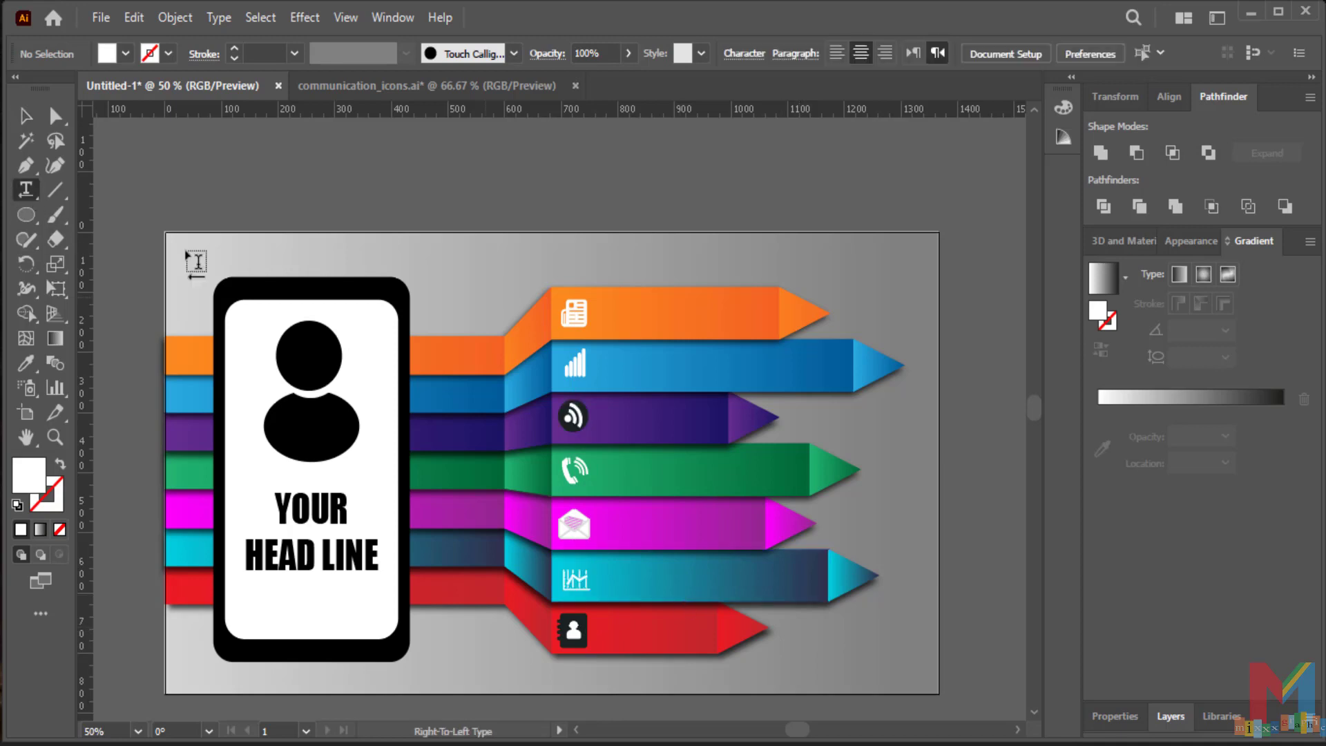
# - Add the text 01 beside the newspaper icon on the orange arrow and duplicate it down the other six arrows
pyautogui.click(550, 307)
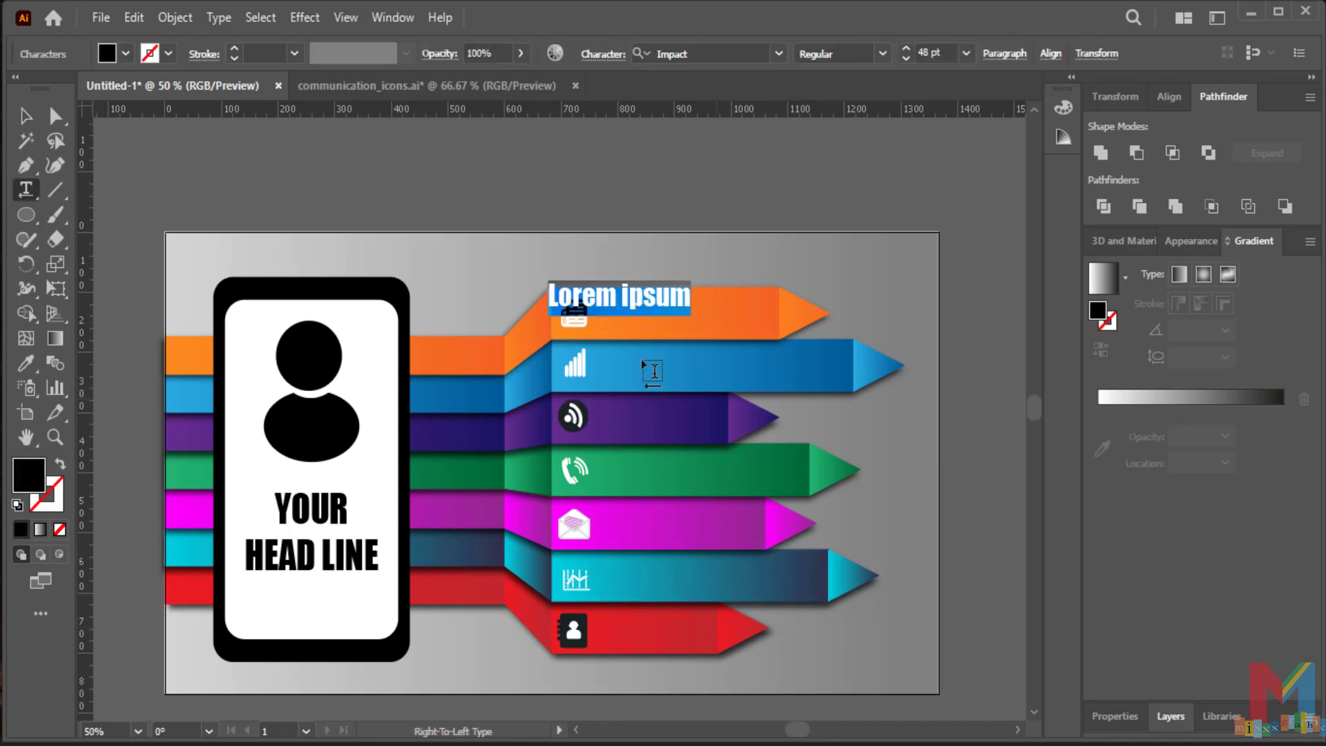
pyautogui.write('01')
pyautogui.press('Escape')
pyautogui.moveTo(625, 302); pyautogui.dragTo(608, 476)
pyautogui.hotkey('ctrl', 'd')
pyautogui.hotkey('ctrl', 'd')
pyautogui.hotkey('ctrl', 'd')
# - Align the copied numbers beside their icons and renumber them 02 to 07 from the blue to the red arrow
pyautogui.moveTo(619, 590); pyautogui.dragTo(618, 578)
pyautogui.moveTo(619, 536); pyautogui.dragTo(619, 527)
pyautogui.moveTo(621, 647); pyautogui.dragTo(618, 630)
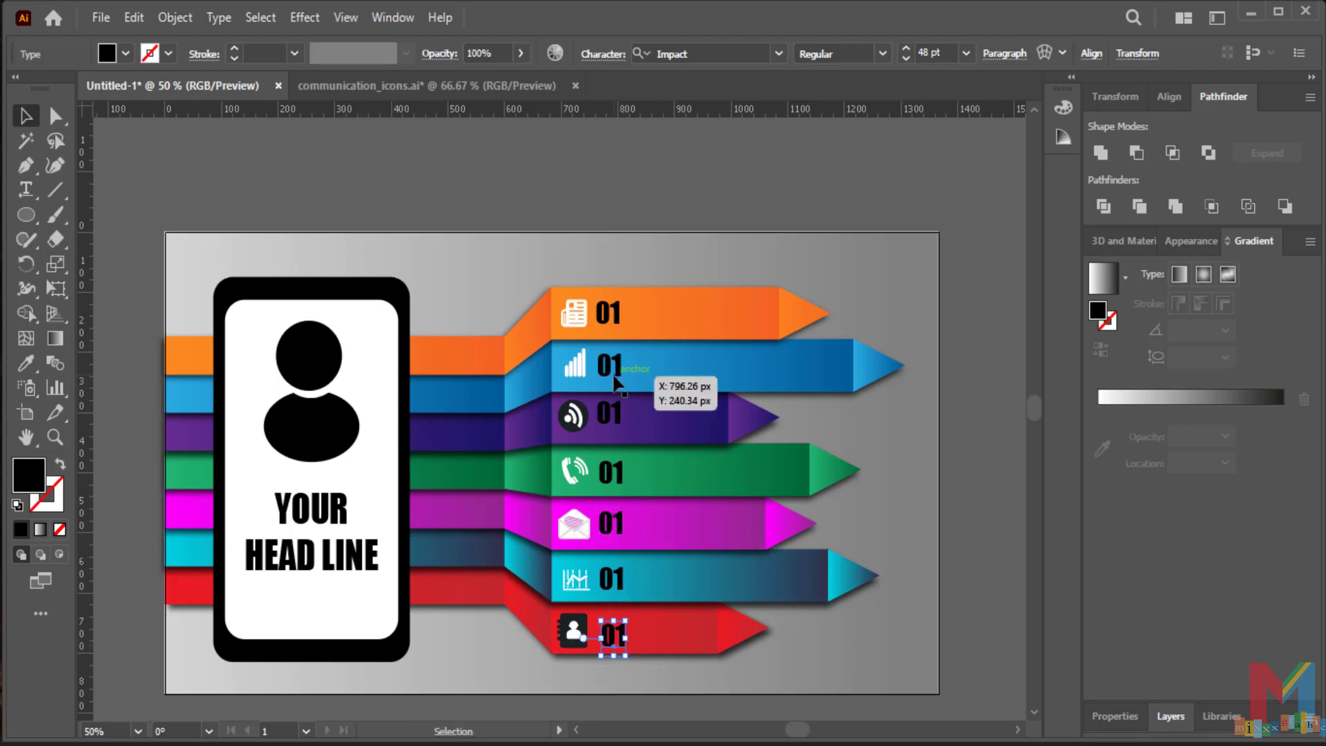
pyautogui.moveTo(603, 418); pyautogui.dragTo(603, 420)
pyautogui.doubleClick(610, 366)
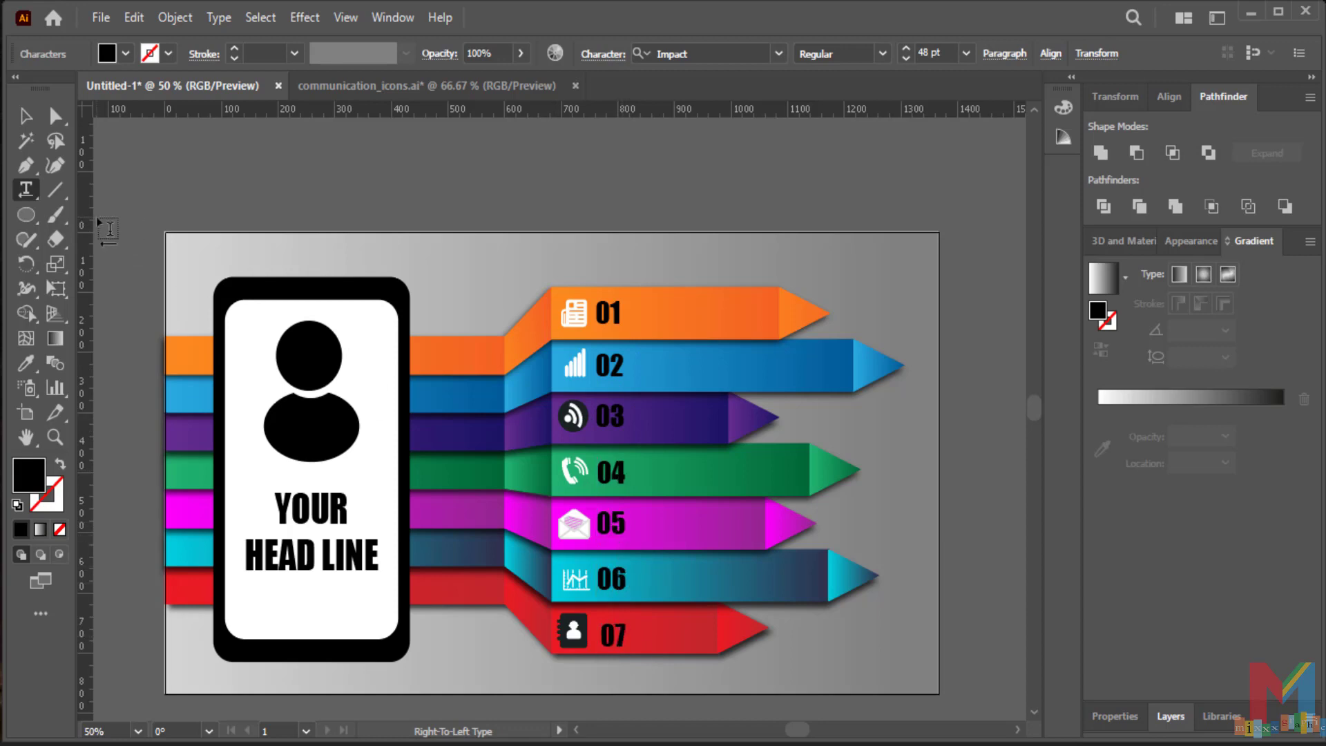
# - Nudge the numbers 03 and 05 slightly down and 07 slightly up to centre them on their arrows
pyautogui.click(27, 119)
pyautogui.click(604, 407)
pyautogui.press('Down')
pyautogui.press('Down')
pyautogui.press('Down')
pyautogui.press('Down')
pyautogui.click(612, 525)
pyautogui.press('Down')
pyautogui.press('Down')
pyautogui.press('Down')
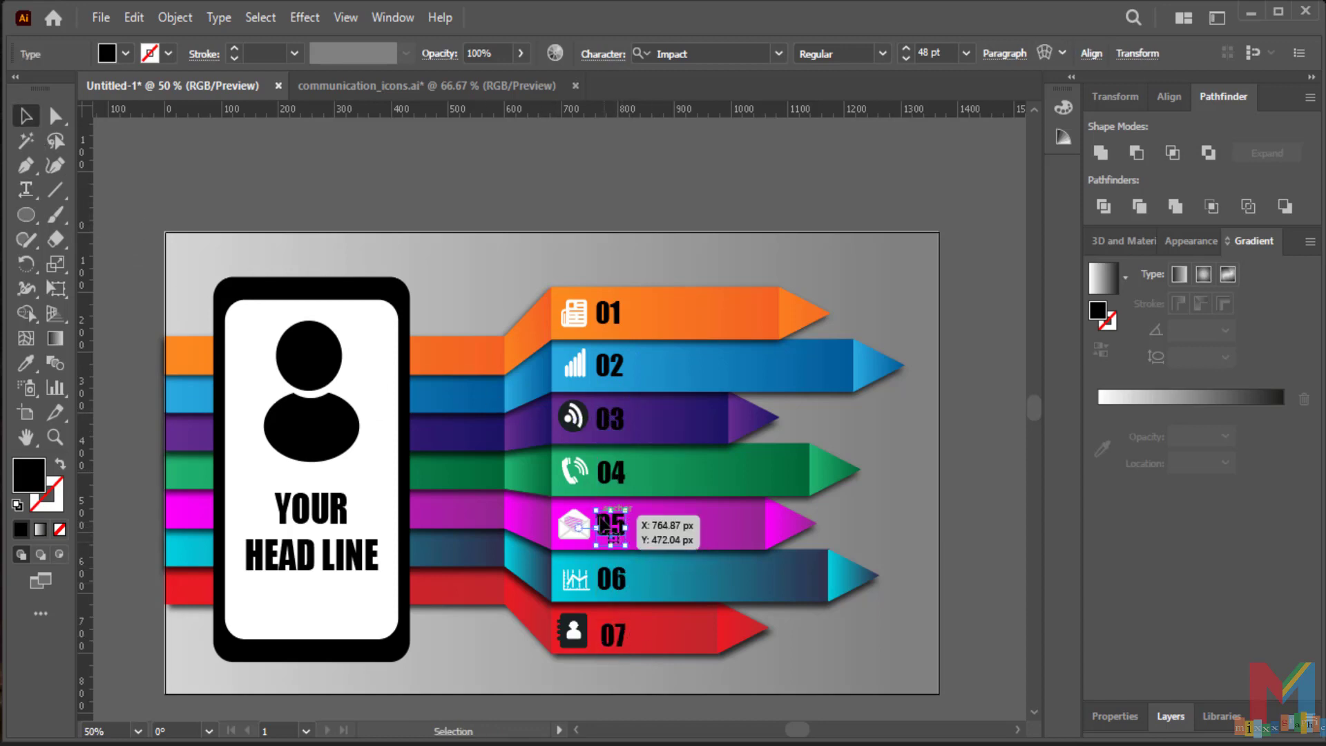
pyautogui.click(614, 626)
pyautogui.press('Up')
pyautogui.press('Up')
pyautogui.press('Up')
# - Add a small white two-line Lorem ipsum text area beside the number 01 on the orange arrow
pyautogui.click(27, 190)
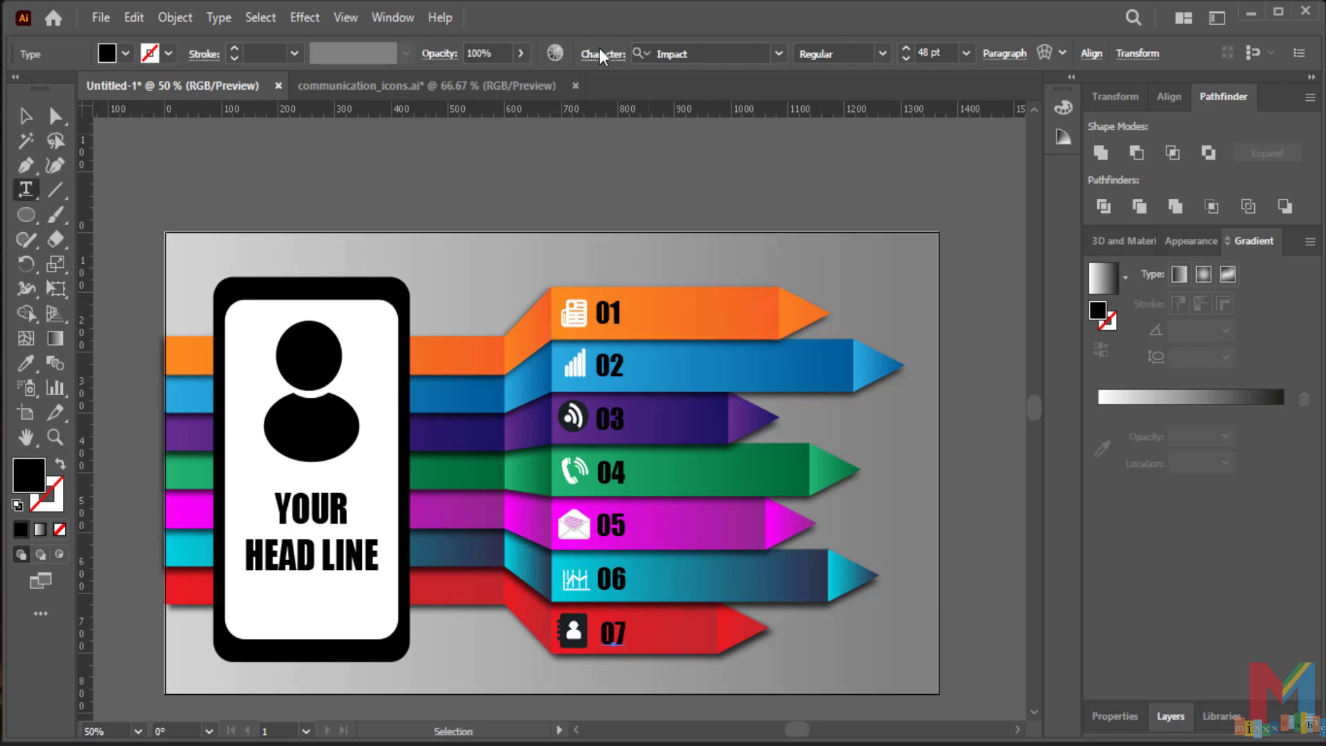
pyautogui.click(601, 54)
pyautogui.click(497, 148)
pyautogui.click(525, 379)
pyautogui.click(965, 320)
pyautogui.moveTo(762, 301); pyautogui.dragTo(632, 333)
pyautogui.click(125, 53)
pyautogui.click(45, 87)
pyautogui.click(560, 199)
pyautogui.click(26, 116)
pyautogui.click(478, 225)
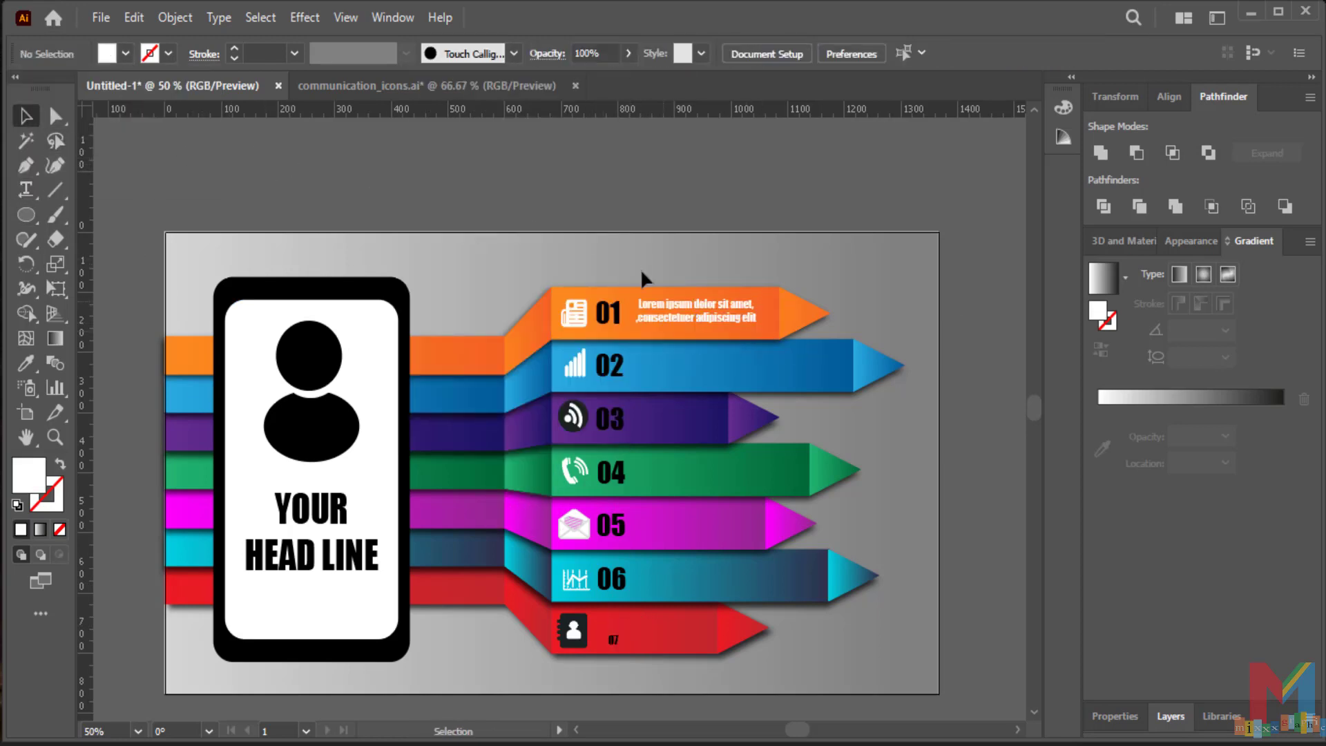
# - Copy the placeholder text onto arrows 02 to 06 and replace the shrunken 07 with a full-size copy of 06 renumbered 07
pyautogui.click(689, 317)
pyautogui.moveTo(684, 311); pyautogui.dragTo(706, 583)
pyautogui.click(615, 641)
pyautogui.press('Delete')
pyautogui.moveTo(613, 581); pyautogui.dragTo(618, 638)
pyautogui.doubleClick(617, 637)
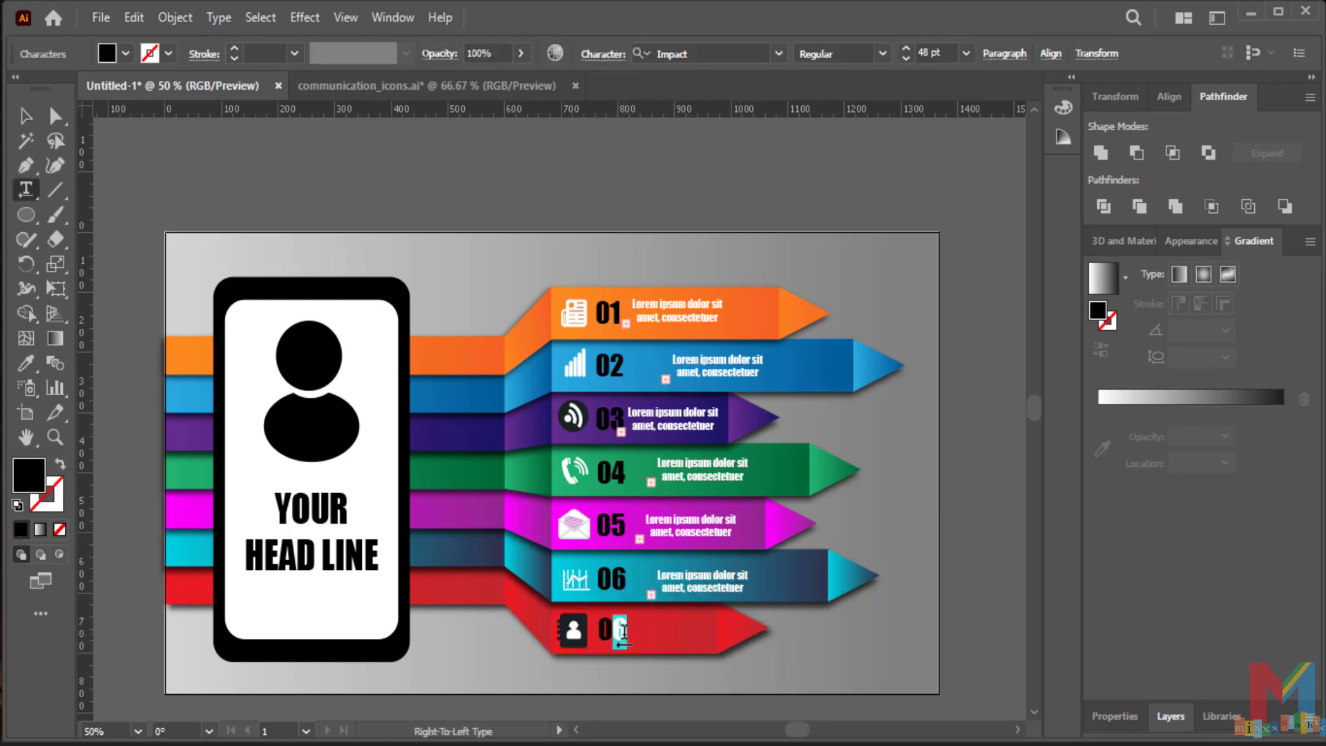
# - Copy the placeholder text beside 07 with a narrower frame to fit the red arrow, and move the cyan arrow's text slightly up
pyautogui.click(26, 116)
pyautogui.click(873, 641)
pyautogui.click(693, 591)
pyautogui.moveTo(693, 591); pyautogui.dragTo(670, 642)
pyautogui.moveTo(734, 637); pyautogui.dragTo(713, 639)
pyautogui.moveTo(711, 587); pyautogui.dragTo(711, 583)
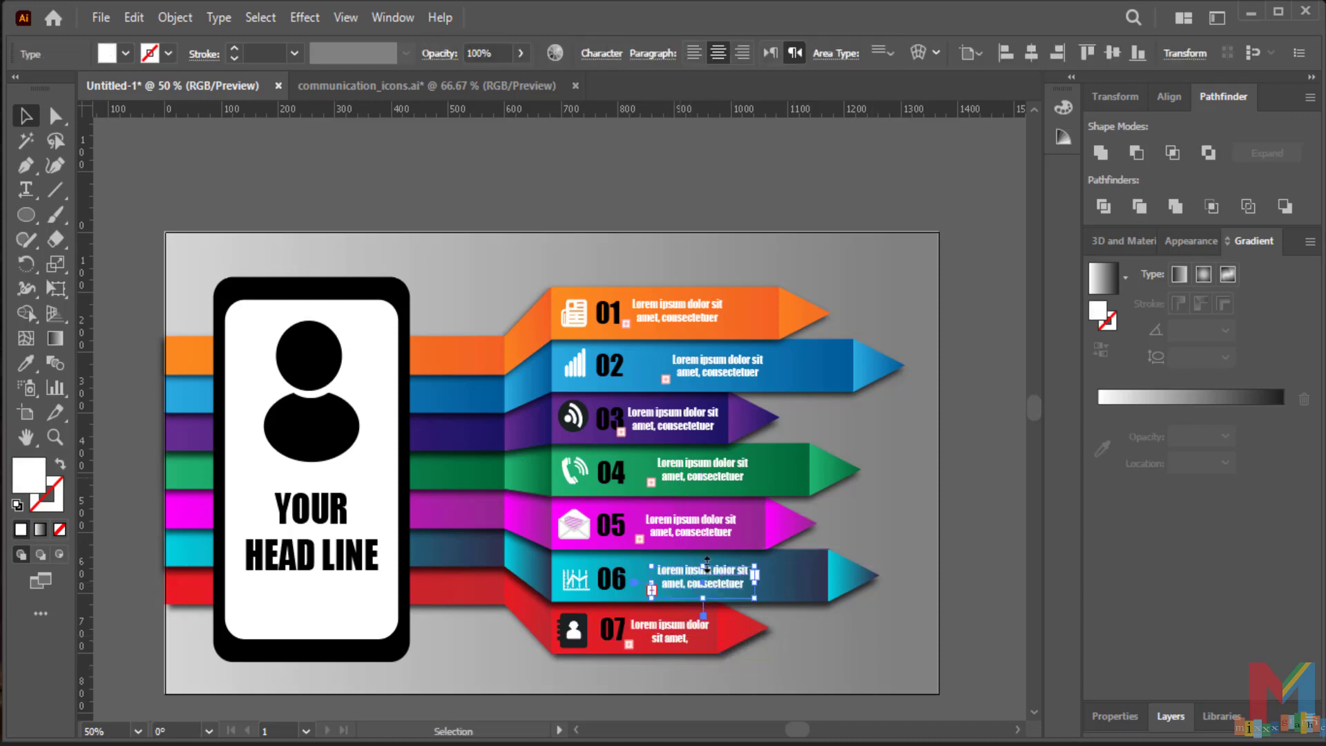
# - Widen the text frame on the blue arrow and shift the texts on the purple and green arrows clear of their numbers
pyautogui.moveTo(674, 424); pyautogui.dragTo(630, 427)
pyautogui.click(862, 442)
pyautogui.moveTo(715, 376); pyautogui.dragTo(722, 375)
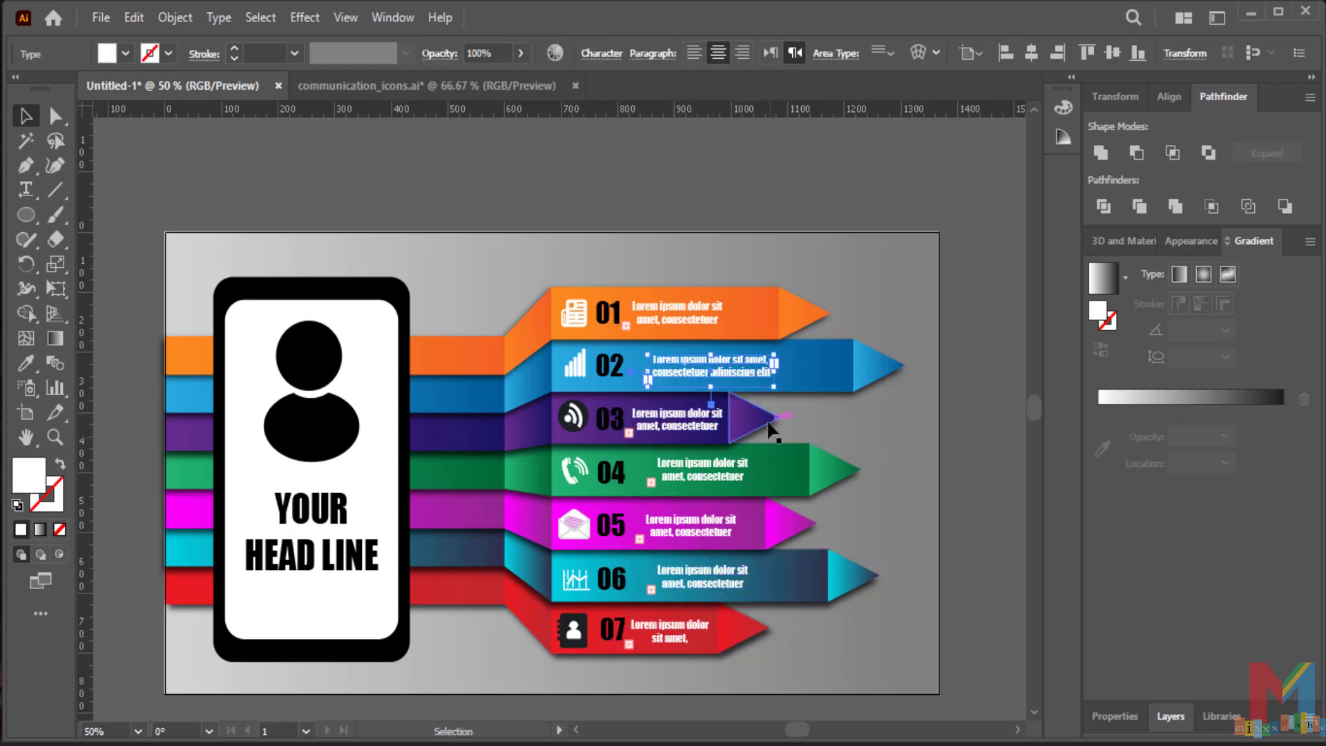
pyautogui.moveTo(721, 469); pyautogui.dragTo(741, 469)
pyautogui.click(809, 701)
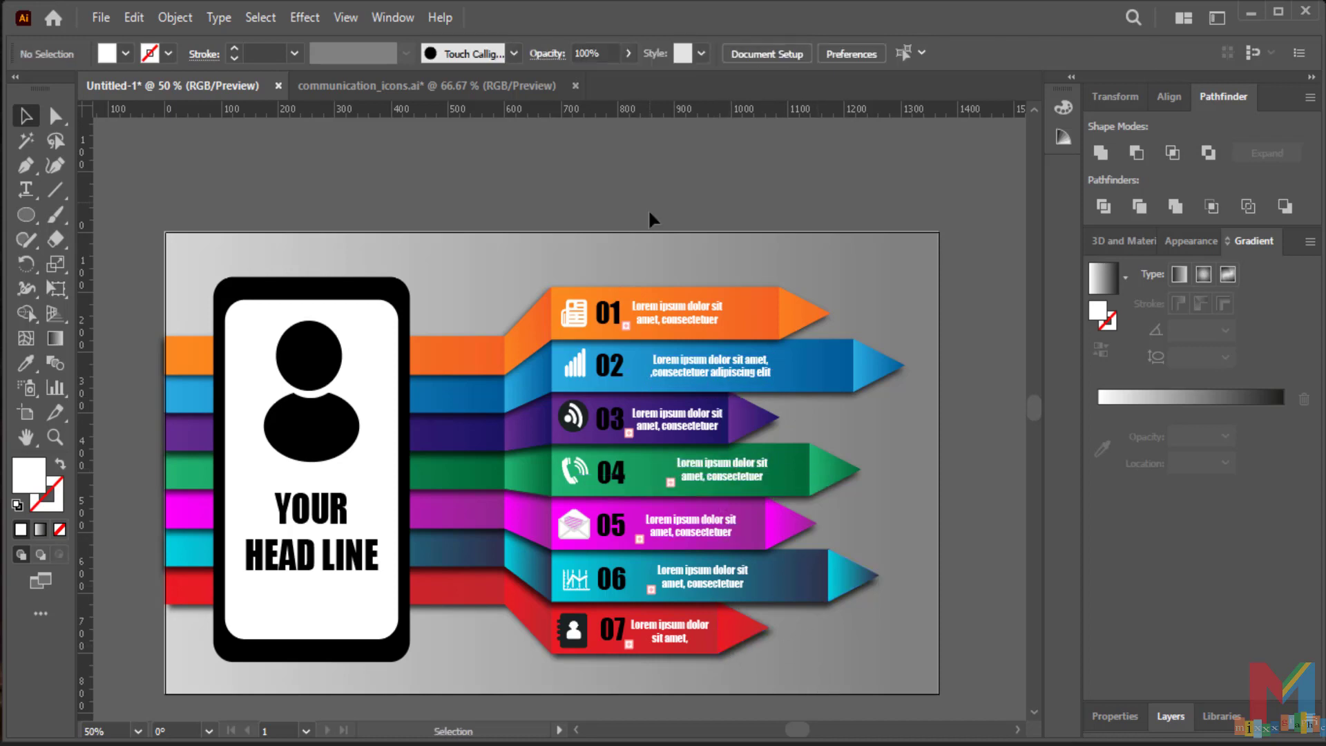